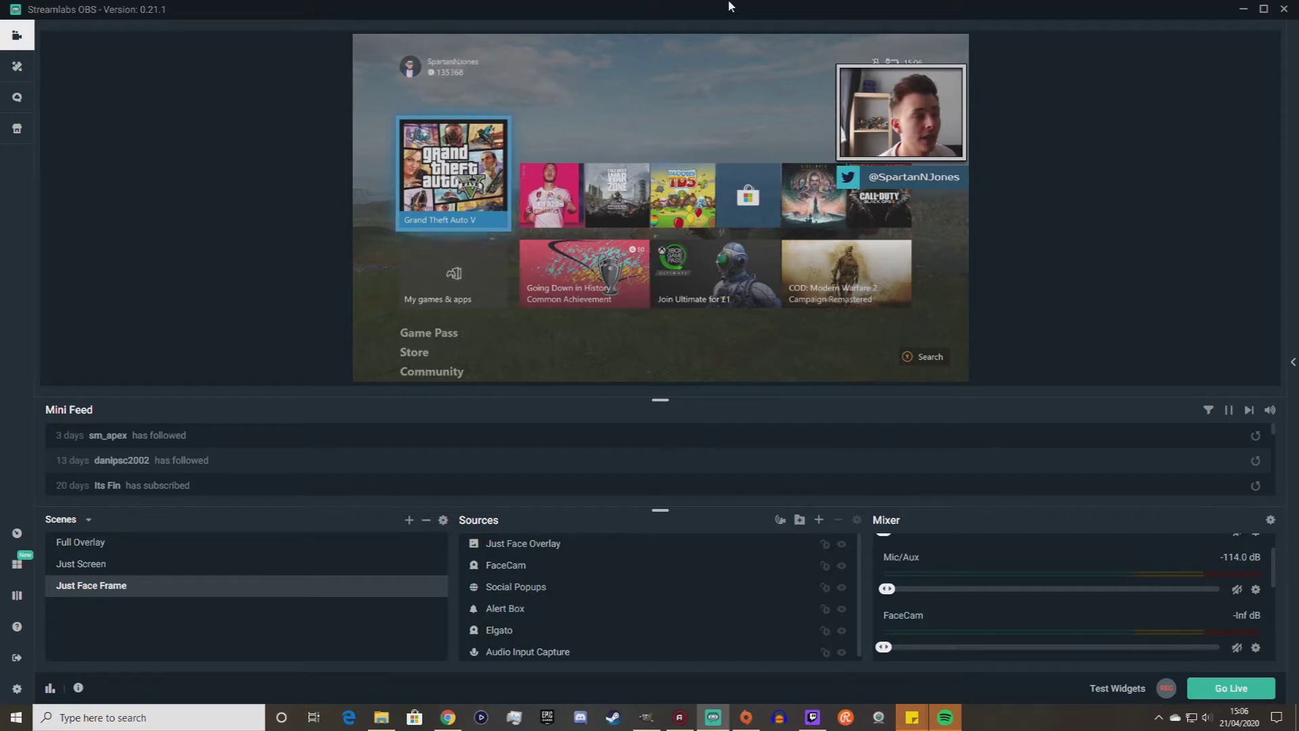
Preview the Full Overlay scene, and return to the Just Face Frame scene.
{"action": "left_click", "coordinate": [81, 548]}
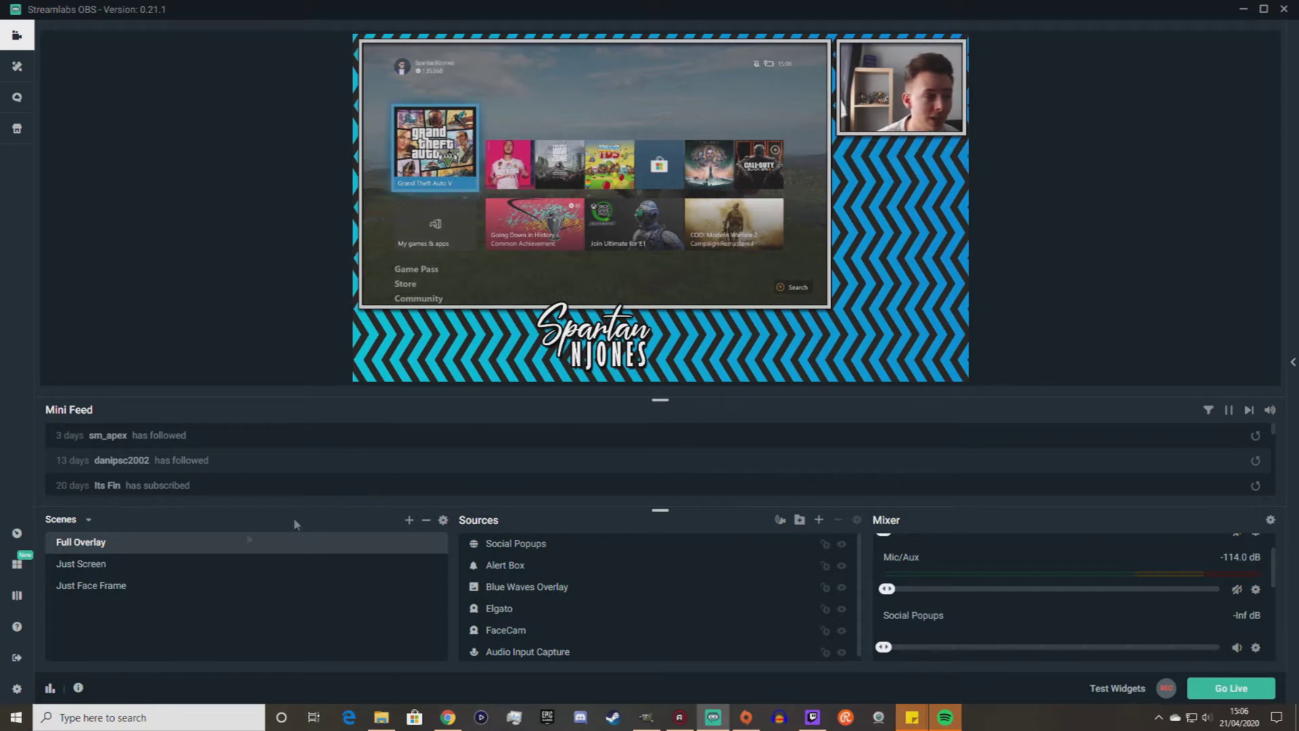
{"action": "left_click", "coordinate": [113, 587]}
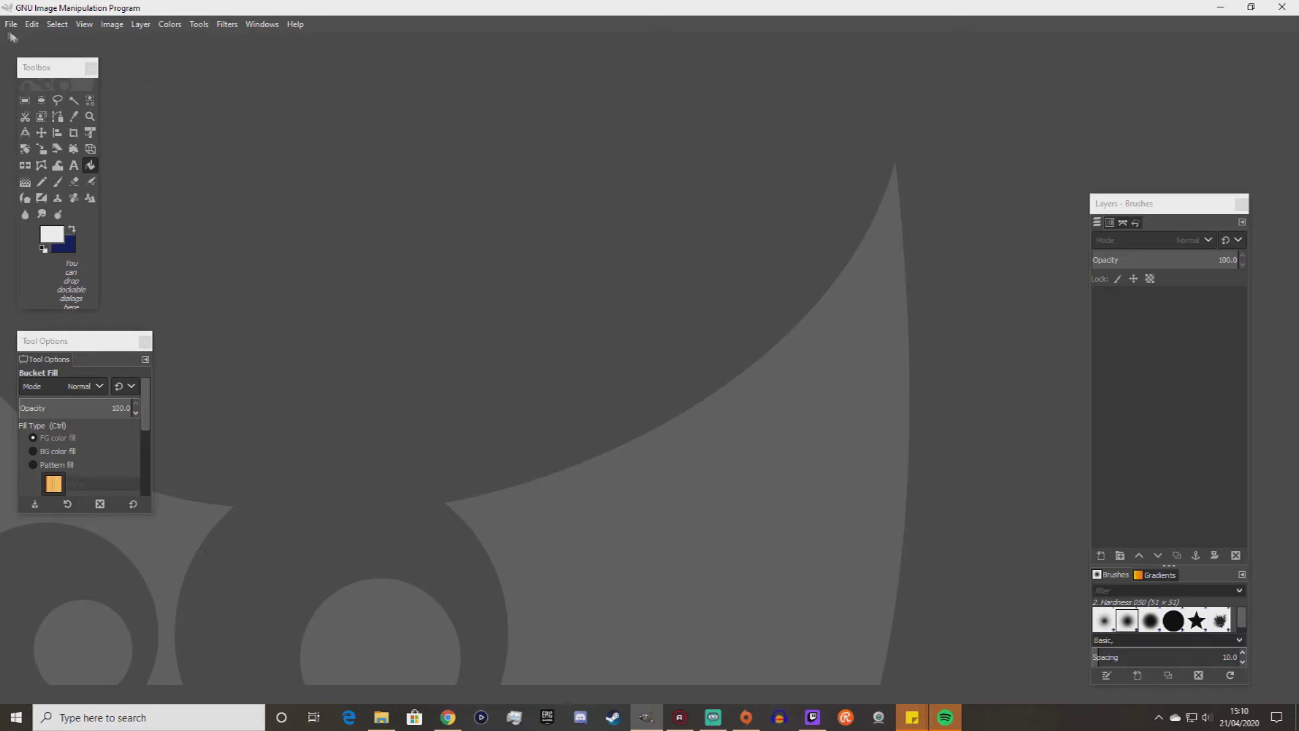
In GIMP, create a new 1920 × 1080 px image filled with transparency.
{"action": "key", "text": "ctrl"}
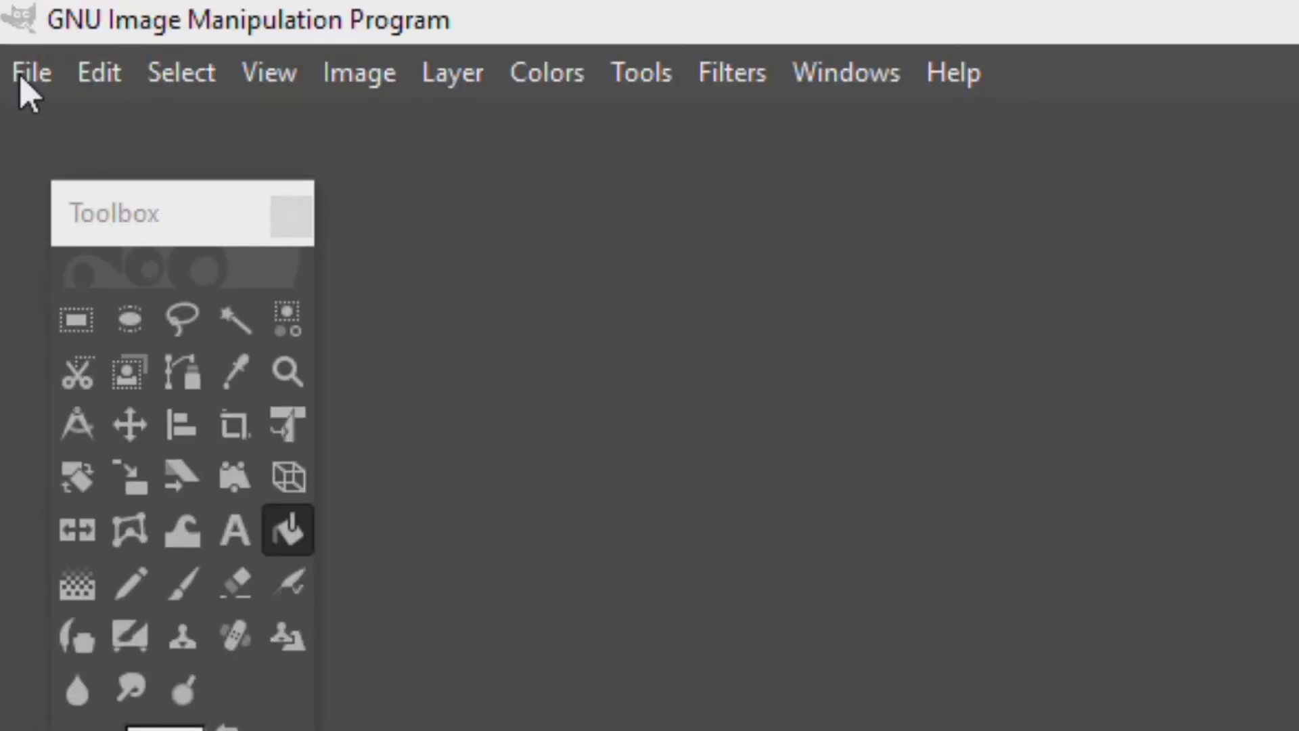
{"action": "left_click", "coordinate": [22, 80]}
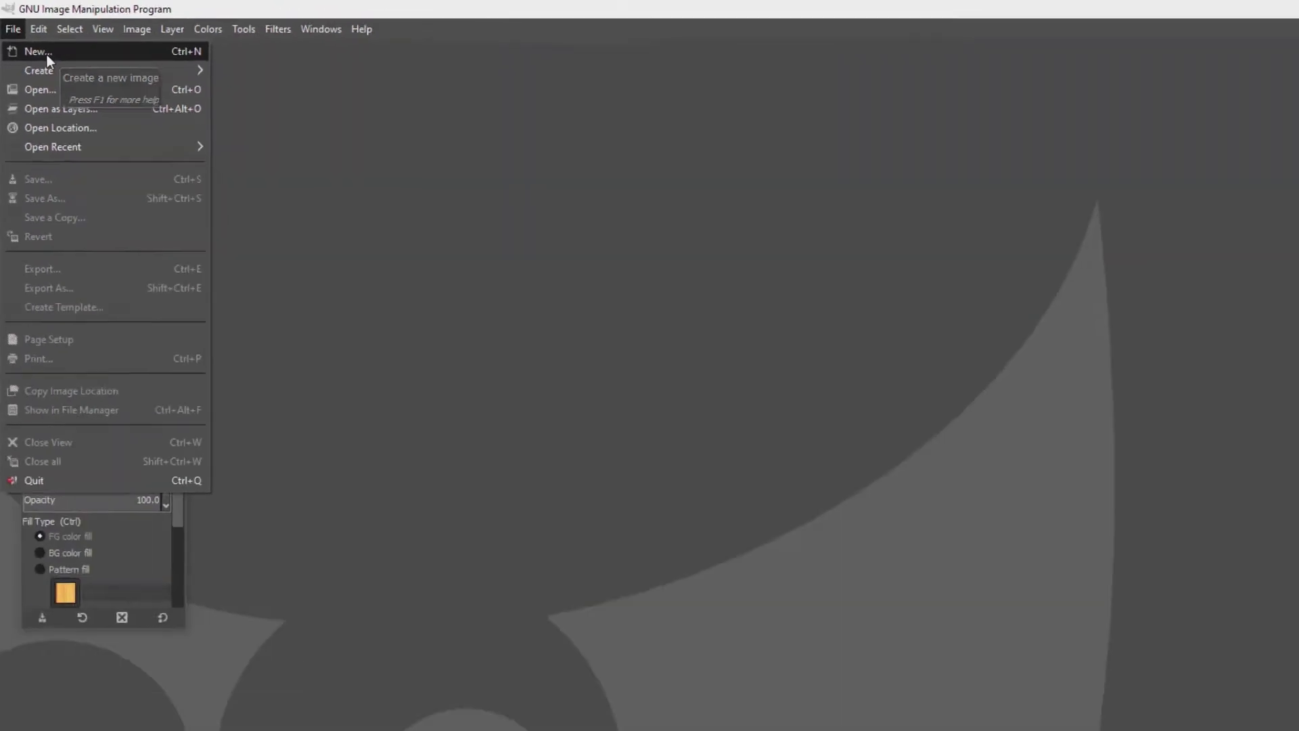
{"action": "left_click", "coordinate": [49, 57]}
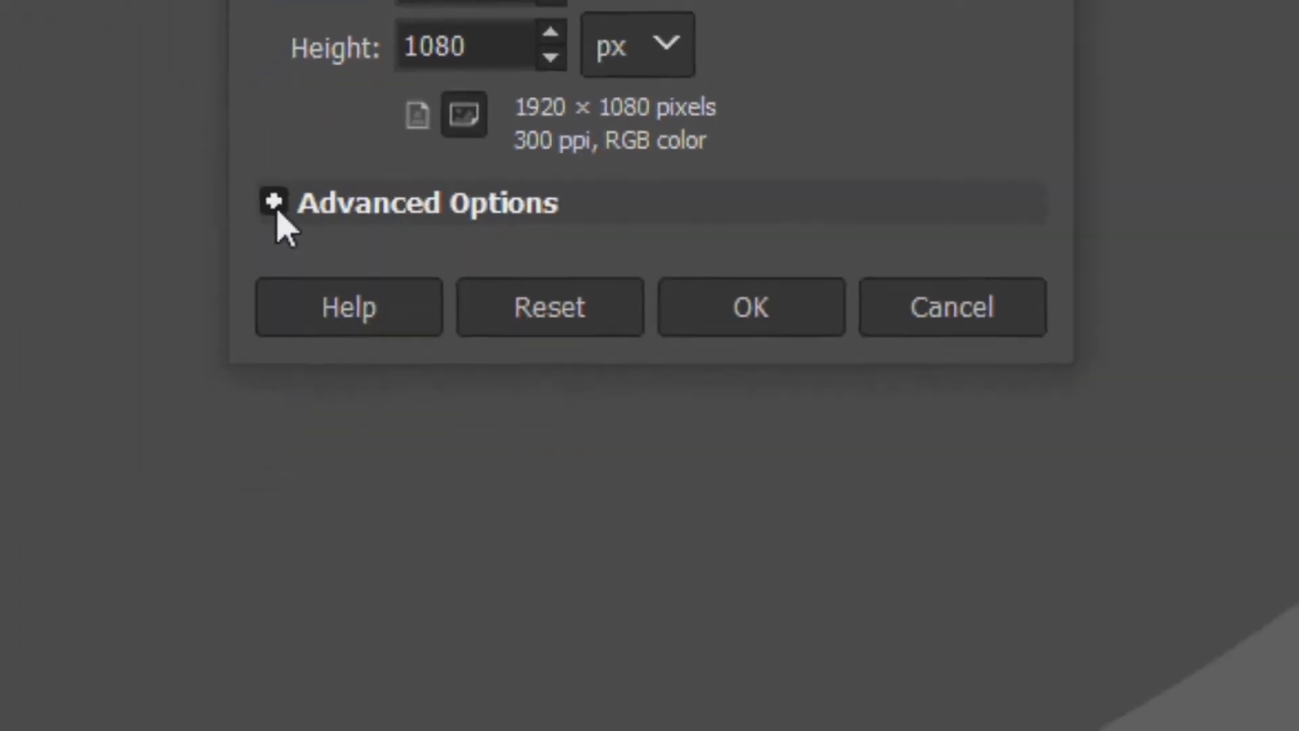
{"action": "left_click", "coordinate": [119, 433]}
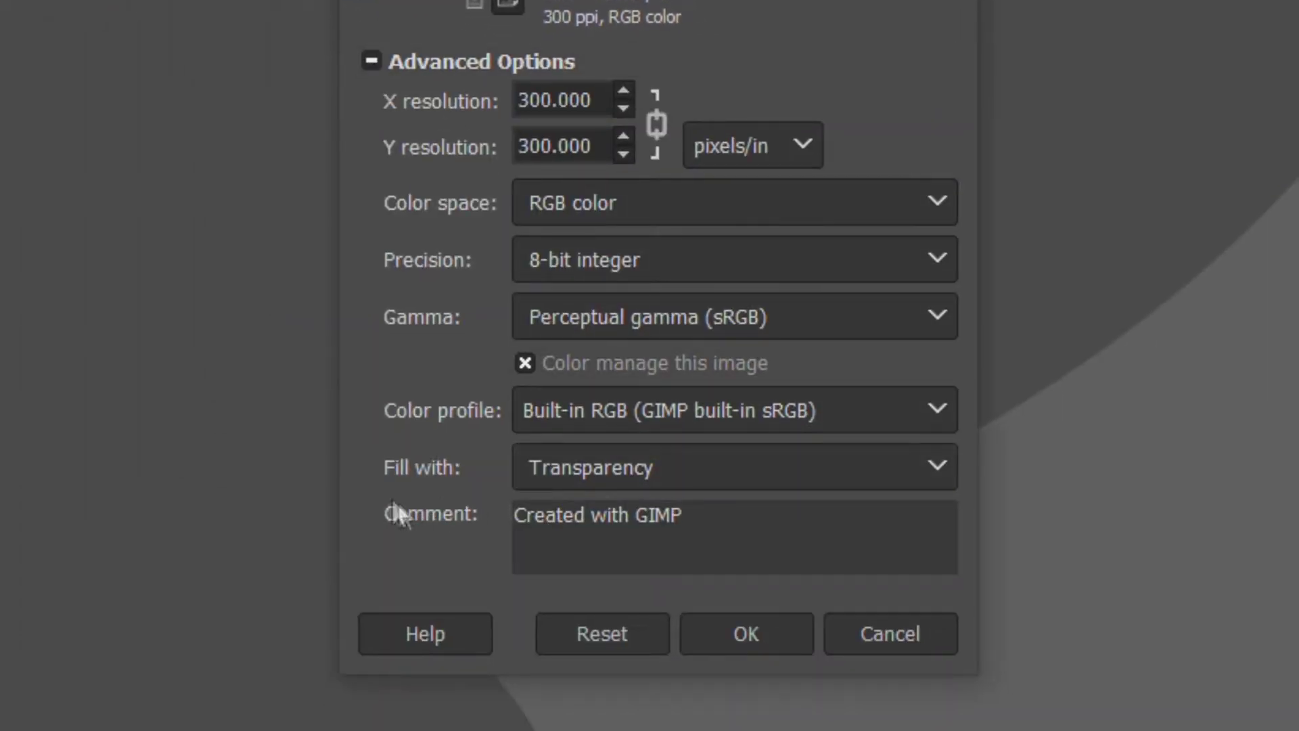
{"action": "left_click", "coordinate": [625, 476]}
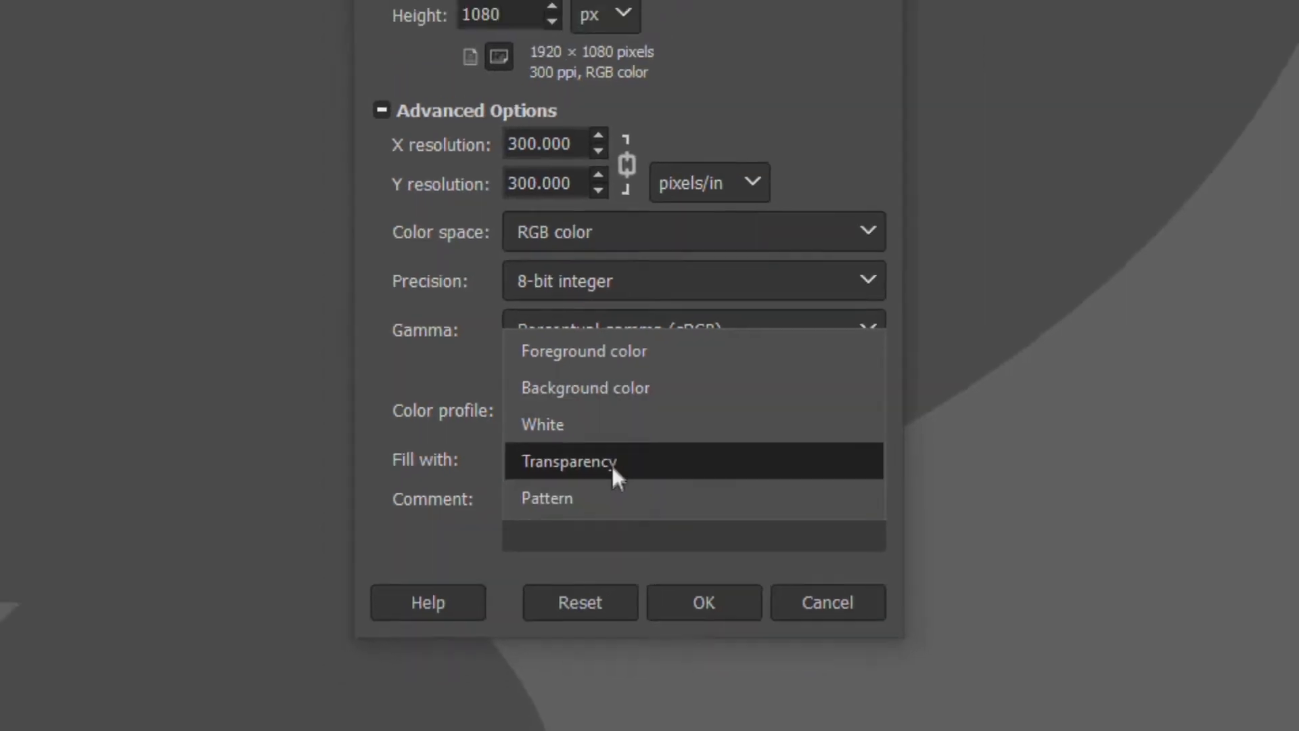
{"action": "left_click", "coordinate": [616, 467]}
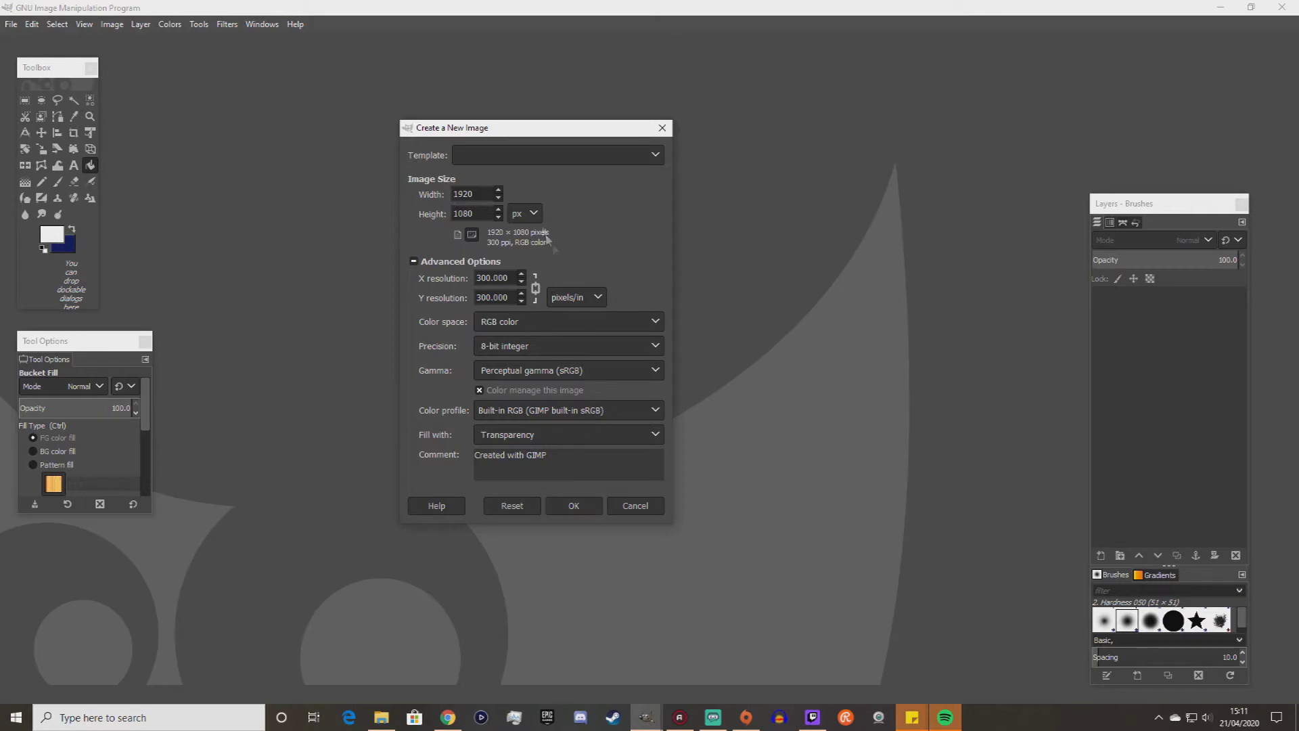
{"action": "left_click", "coordinate": [573, 506]}
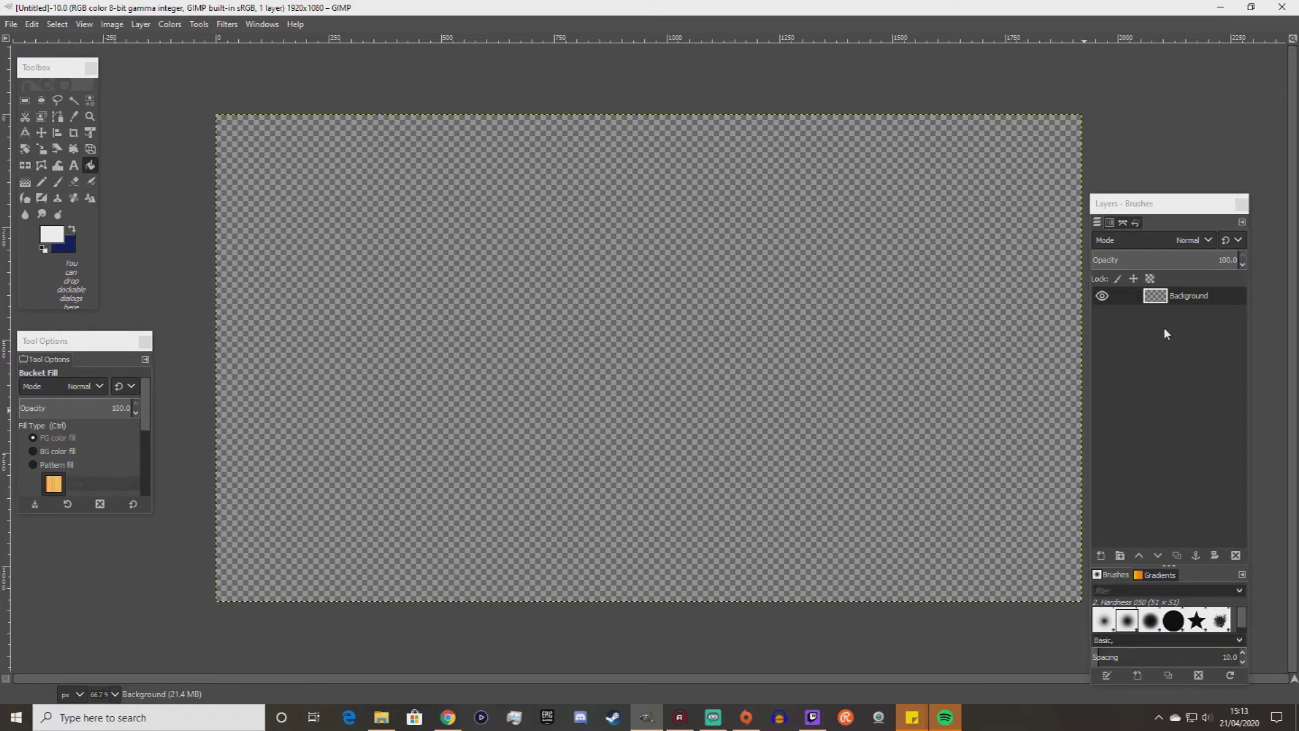
Add a new layer named Template to the image, filled with white.
{"action": "left_click_drag", "start_coordinate": [1158, 203], "coordinate": [1160, 128]}
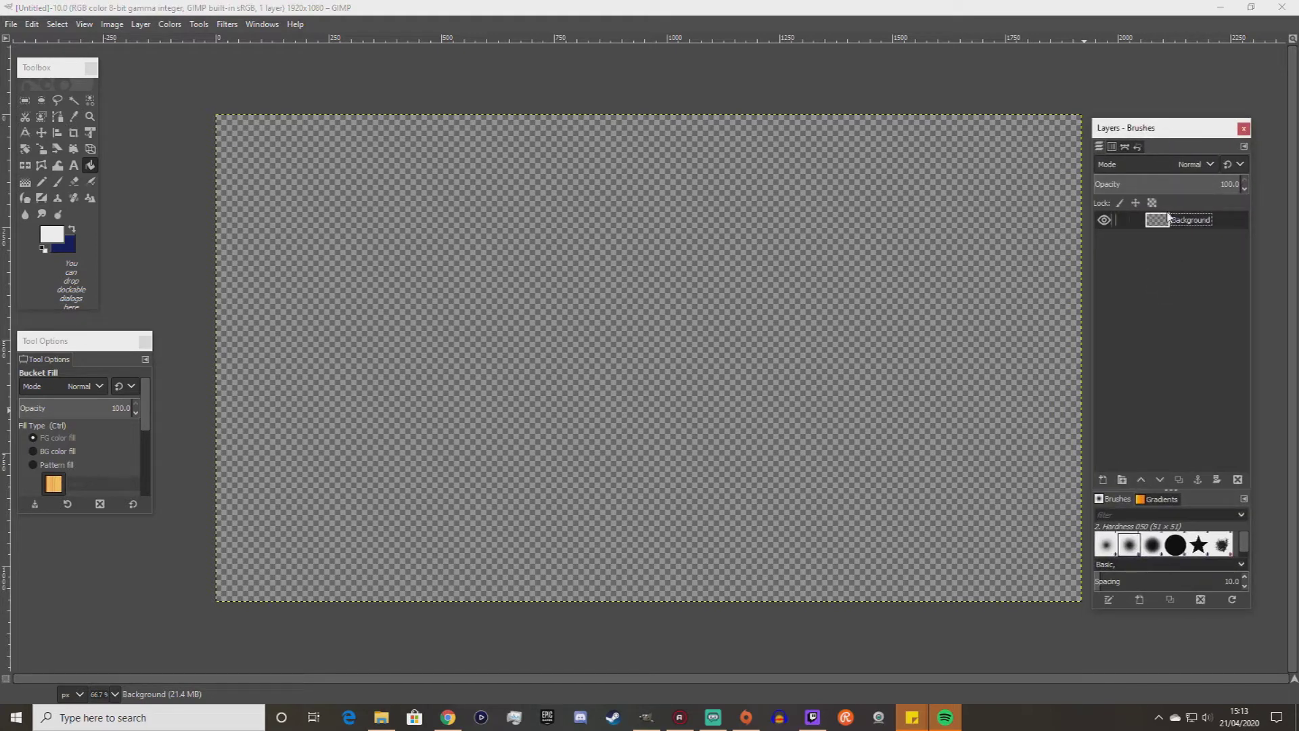
{"action": "right_click", "coordinate": [1153, 250]}
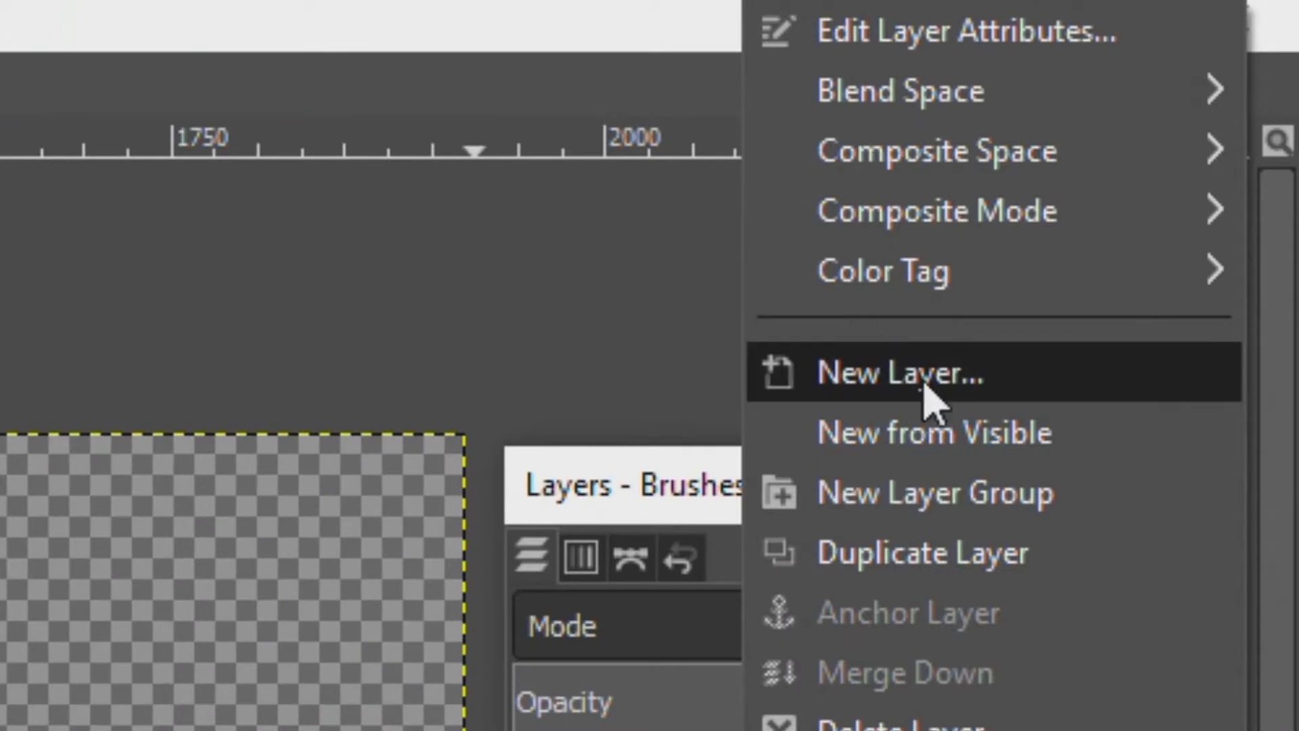
{"action": "left_click", "coordinate": [925, 389]}
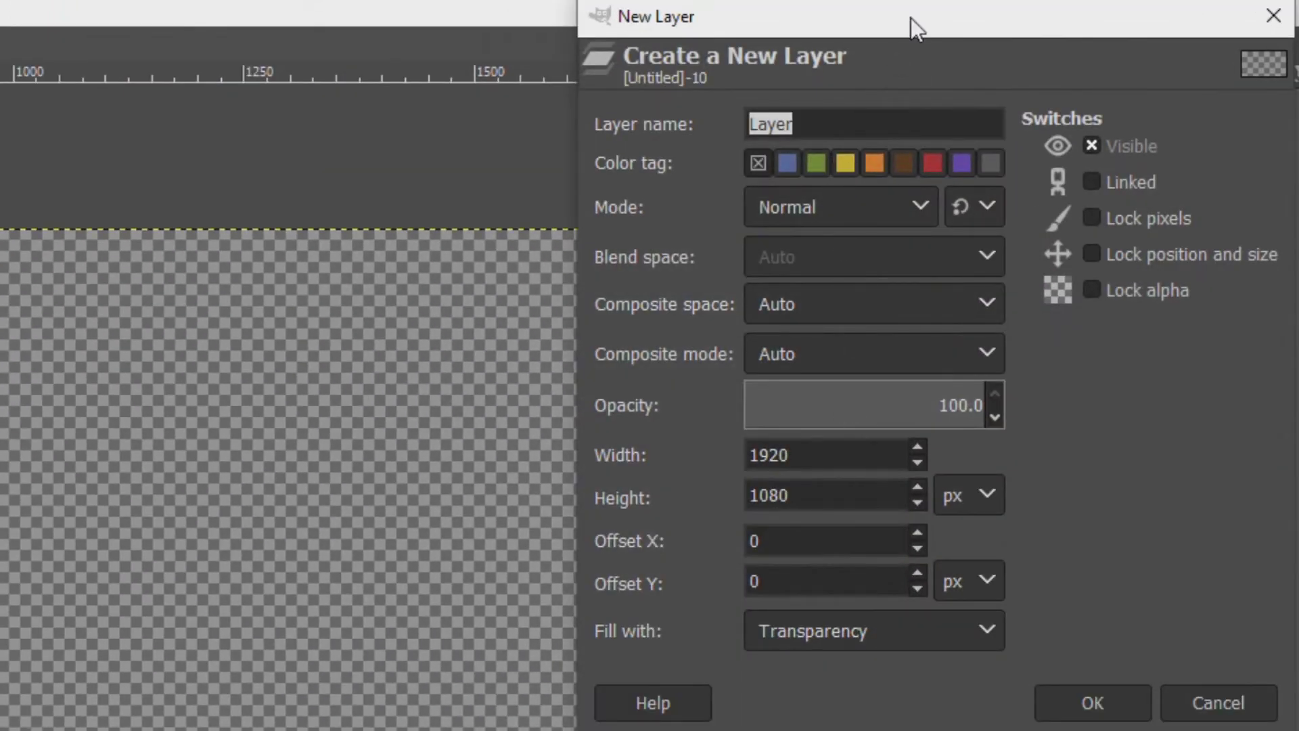
{"action": "left_click_drag", "start_coordinate": [911, 17], "coordinate": [339, 239]}
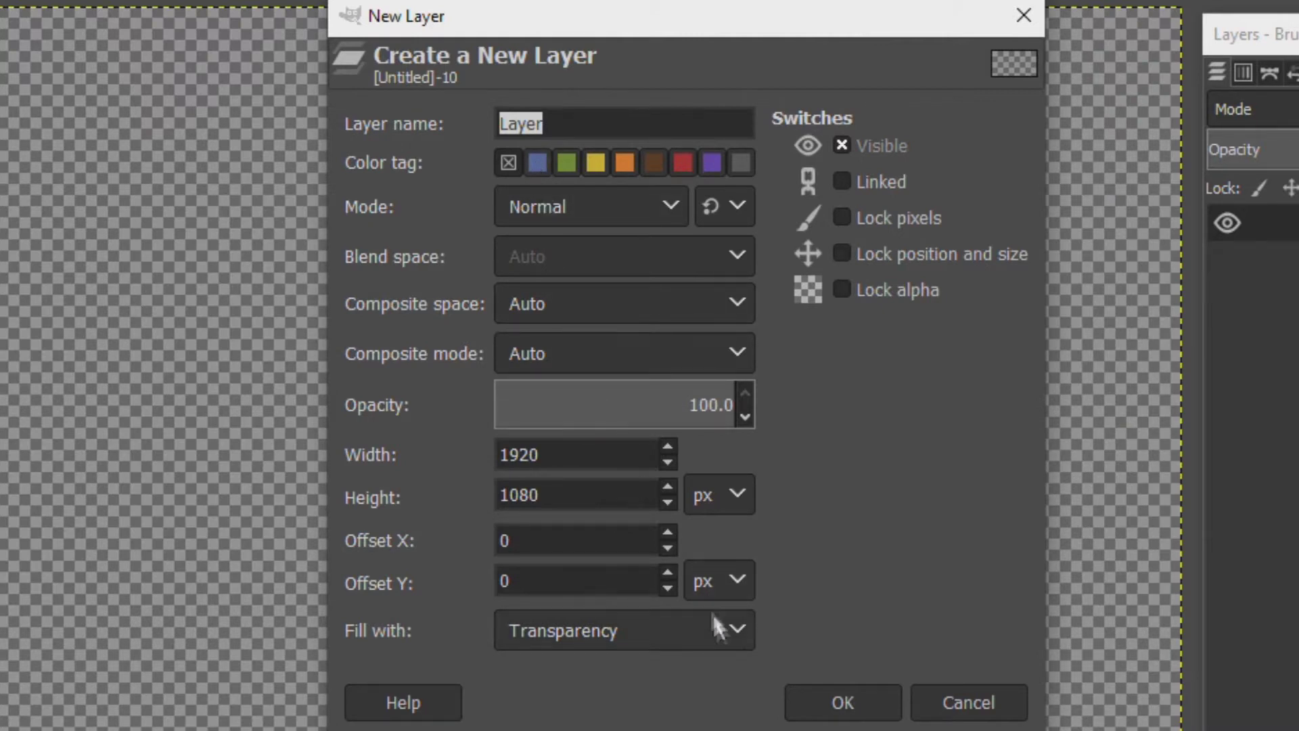
{"action": "left_click", "coordinate": [734, 629]}
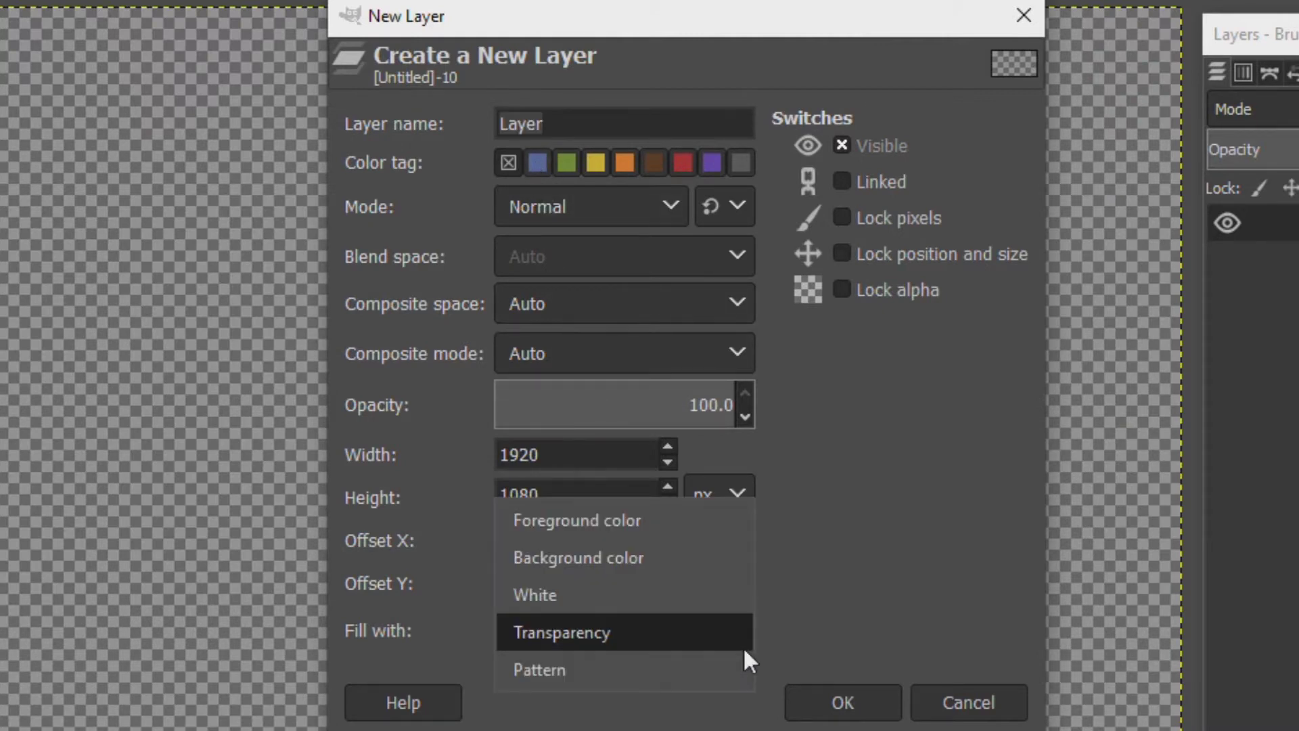
{"action": "left_click", "coordinate": [640, 596]}
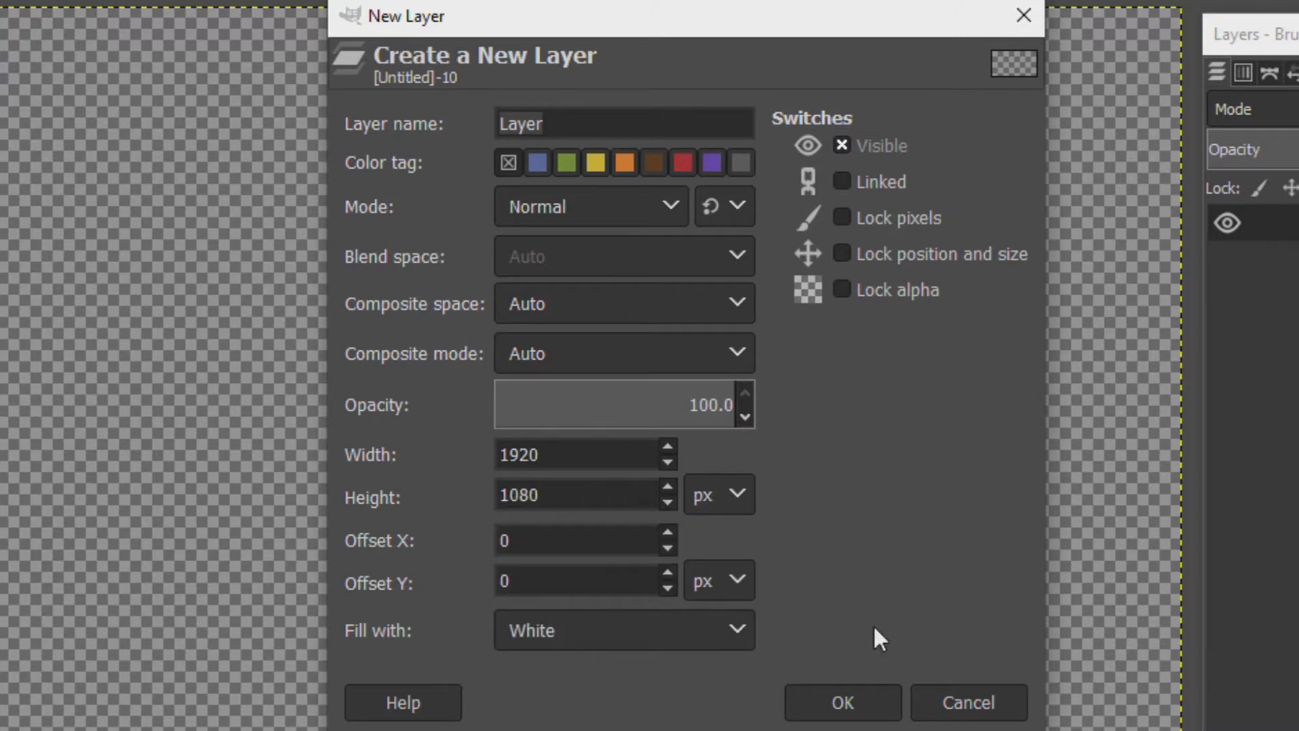
{"action": "left_click", "coordinate": [577, 132]}
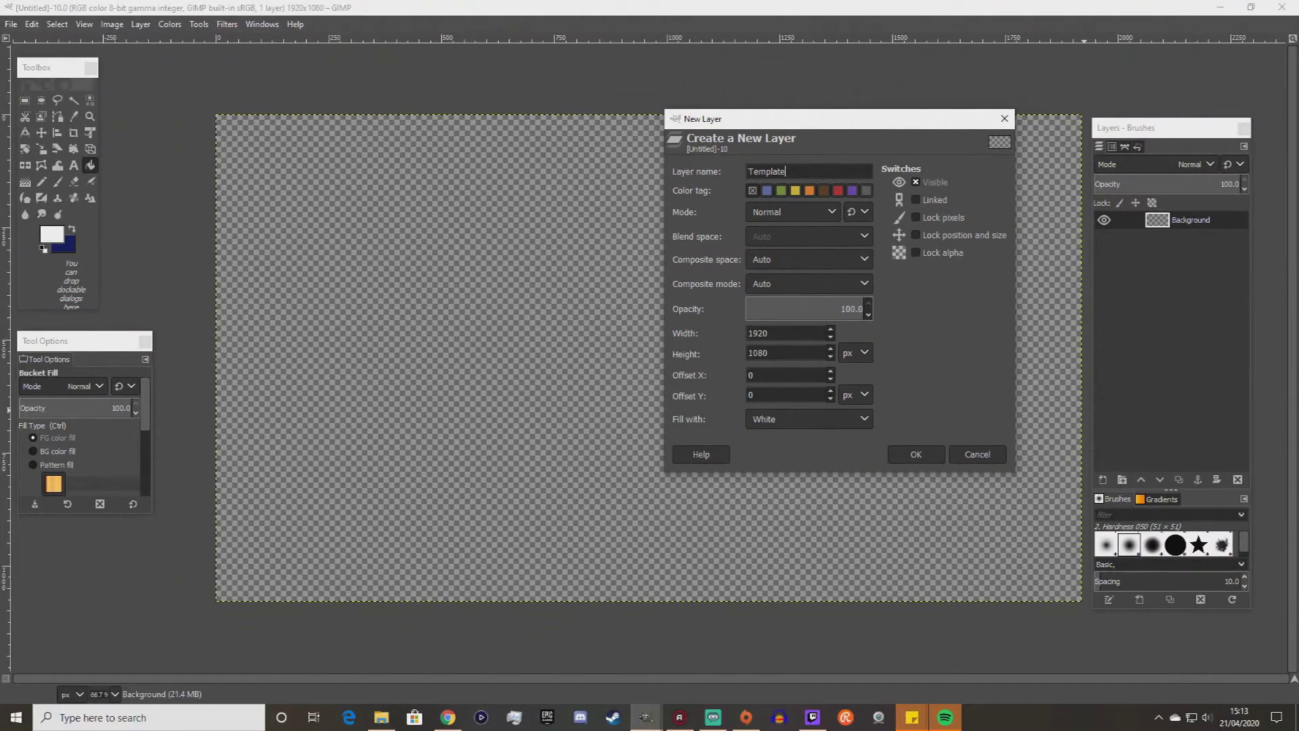
{"action": "left_click", "coordinate": [915, 451]}
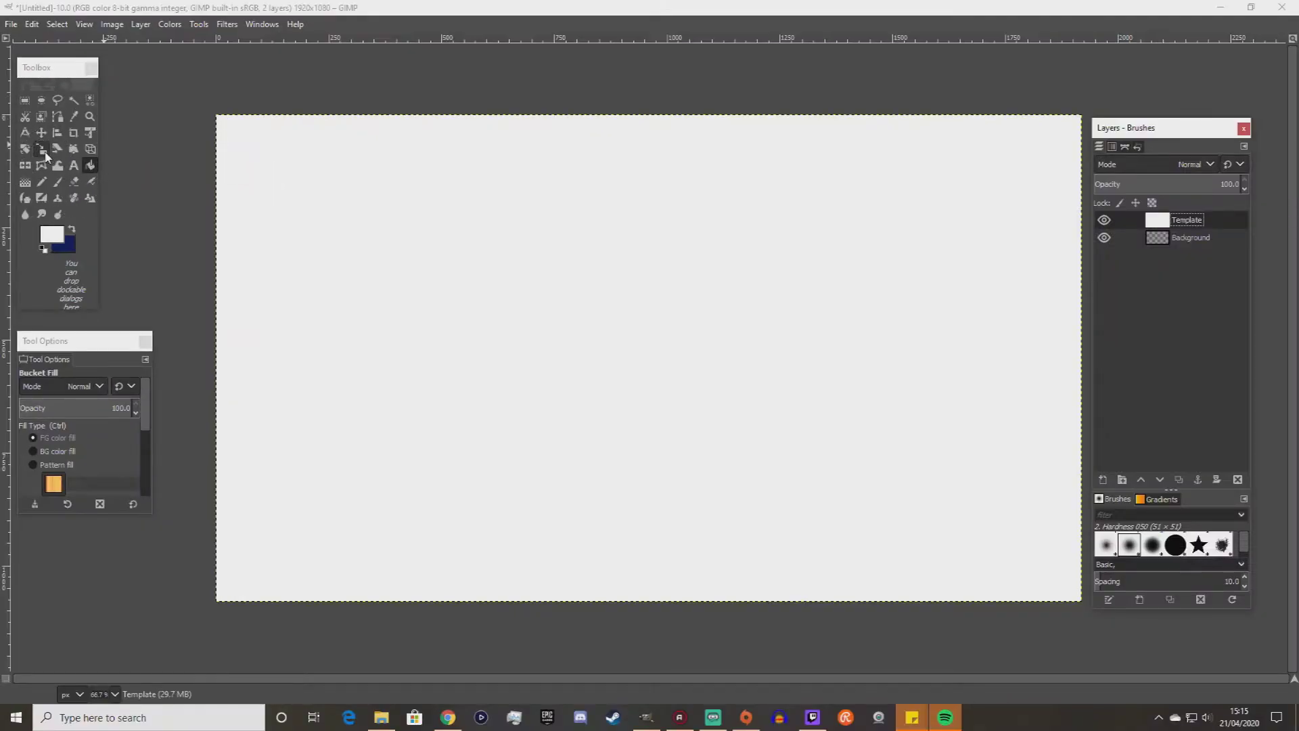
Start the Scale tool on the Template layer and move the layers window clear of the scale settings.
{"action": "left_click", "coordinate": [42, 150]}
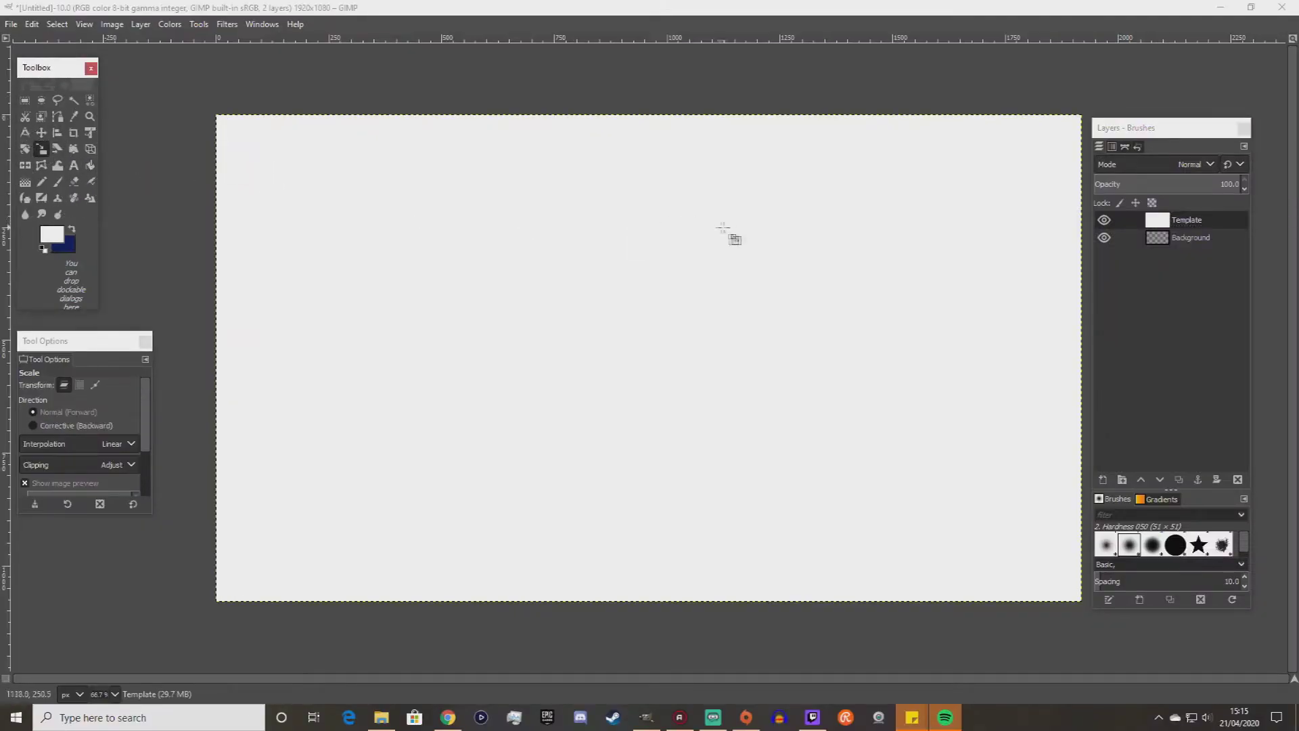
{"action": "left_click", "coordinate": [743, 224]}
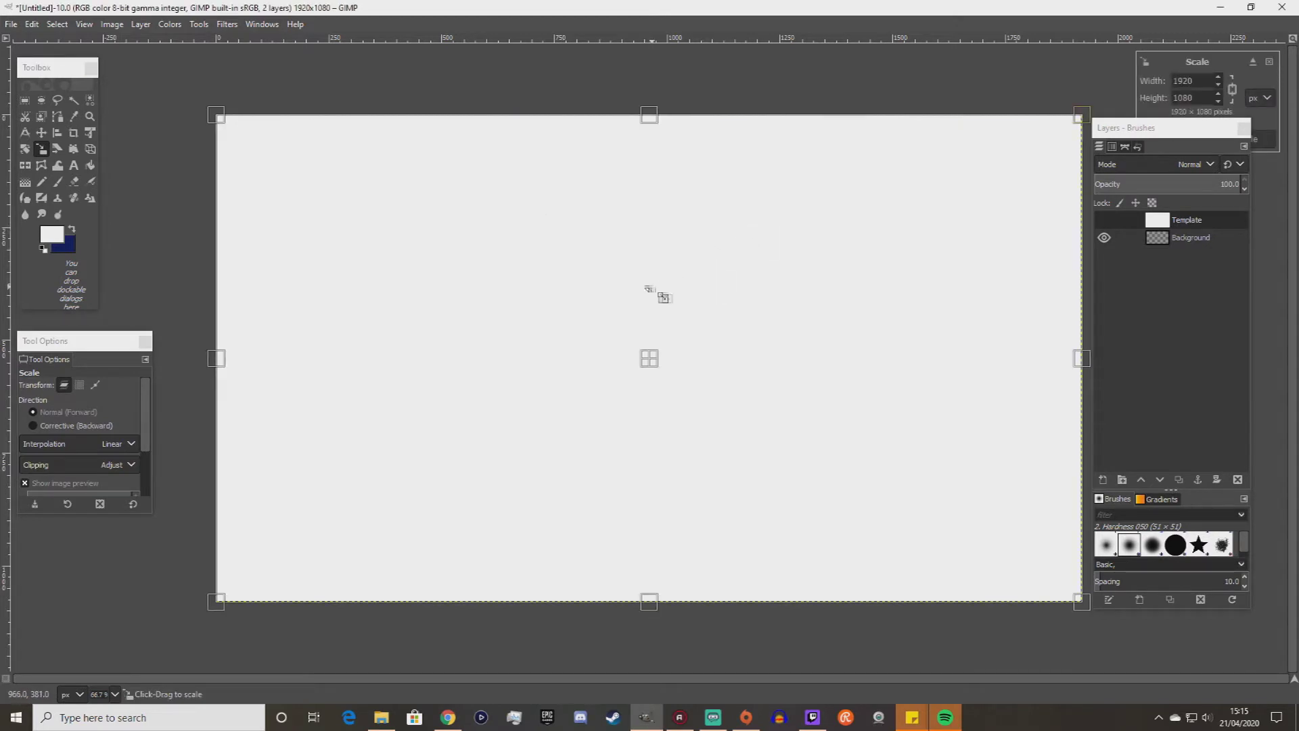
{"action": "left_click_drag", "start_coordinate": [1164, 140], "coordinate": [1186, 184]}
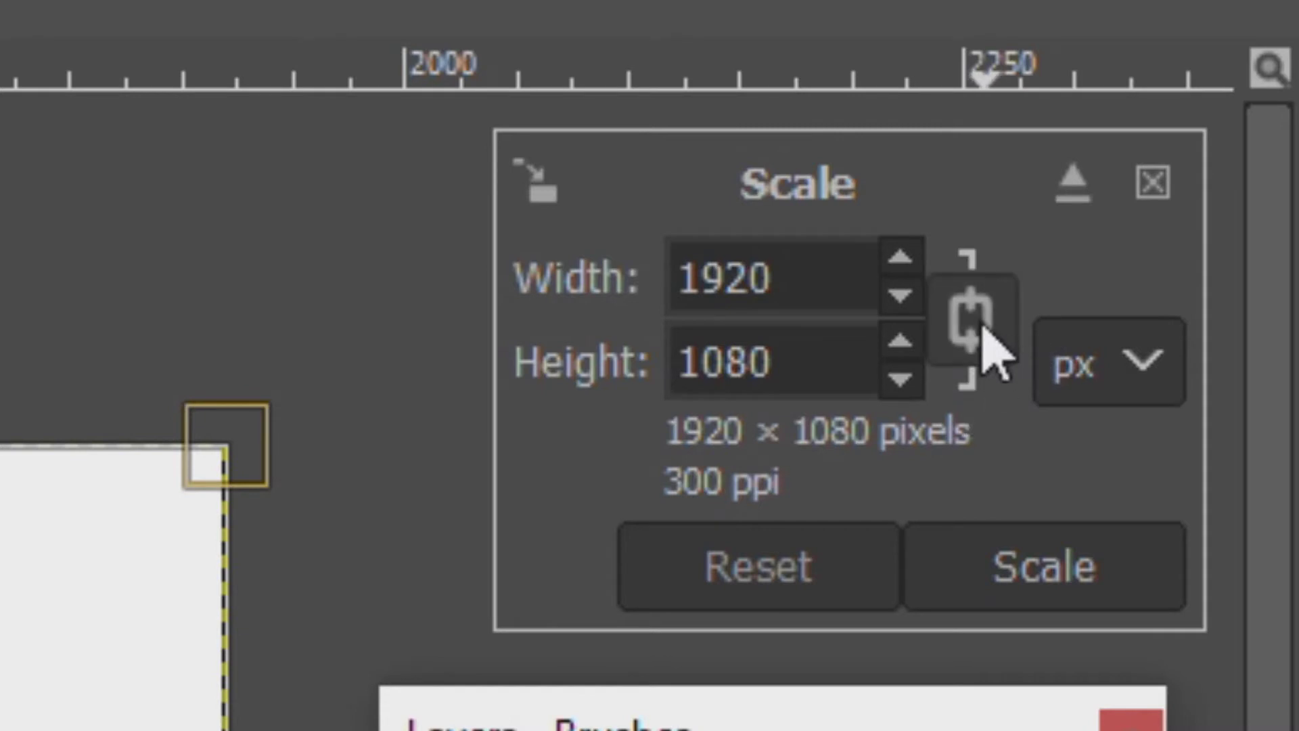
Try resizing the Template layer with linked and unlinked proportions, and reset it with the proportions linked.
{"action": "left_click", "coordinate": [980, 328]}
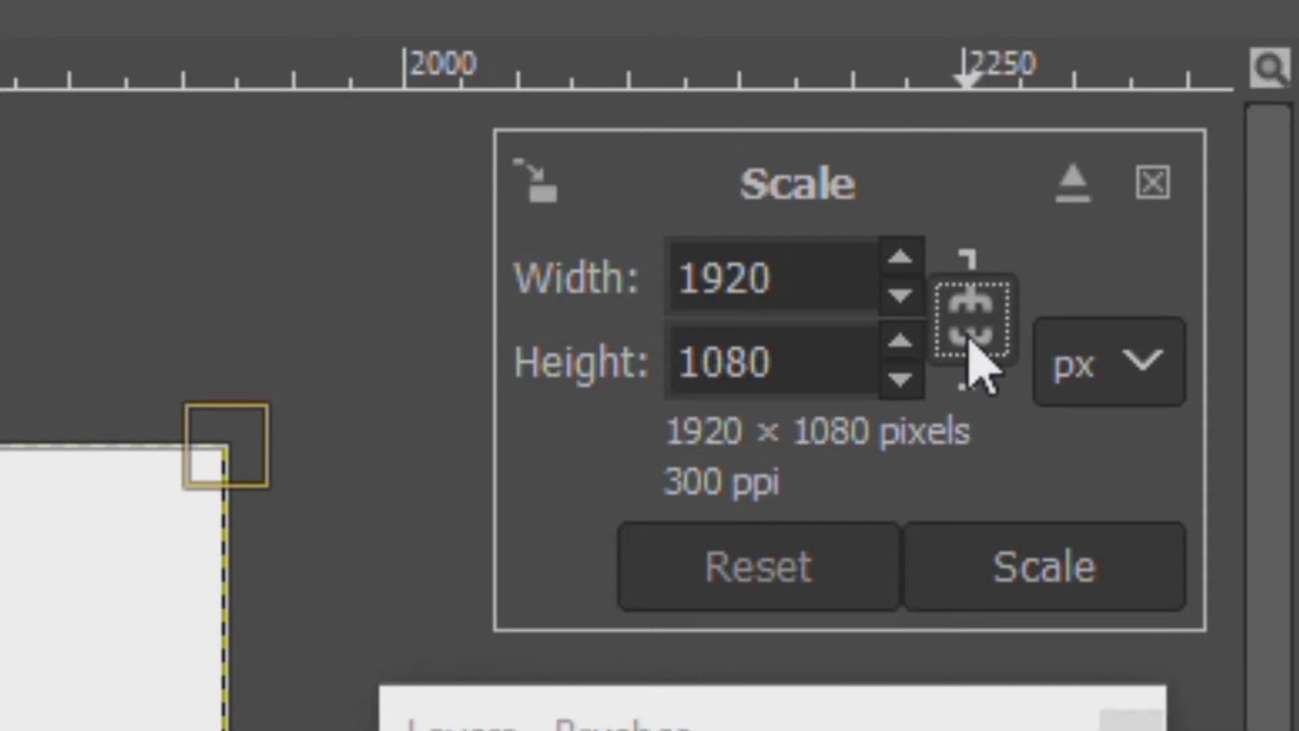
{"action": "left_click", "coordinate": [977, 353]}
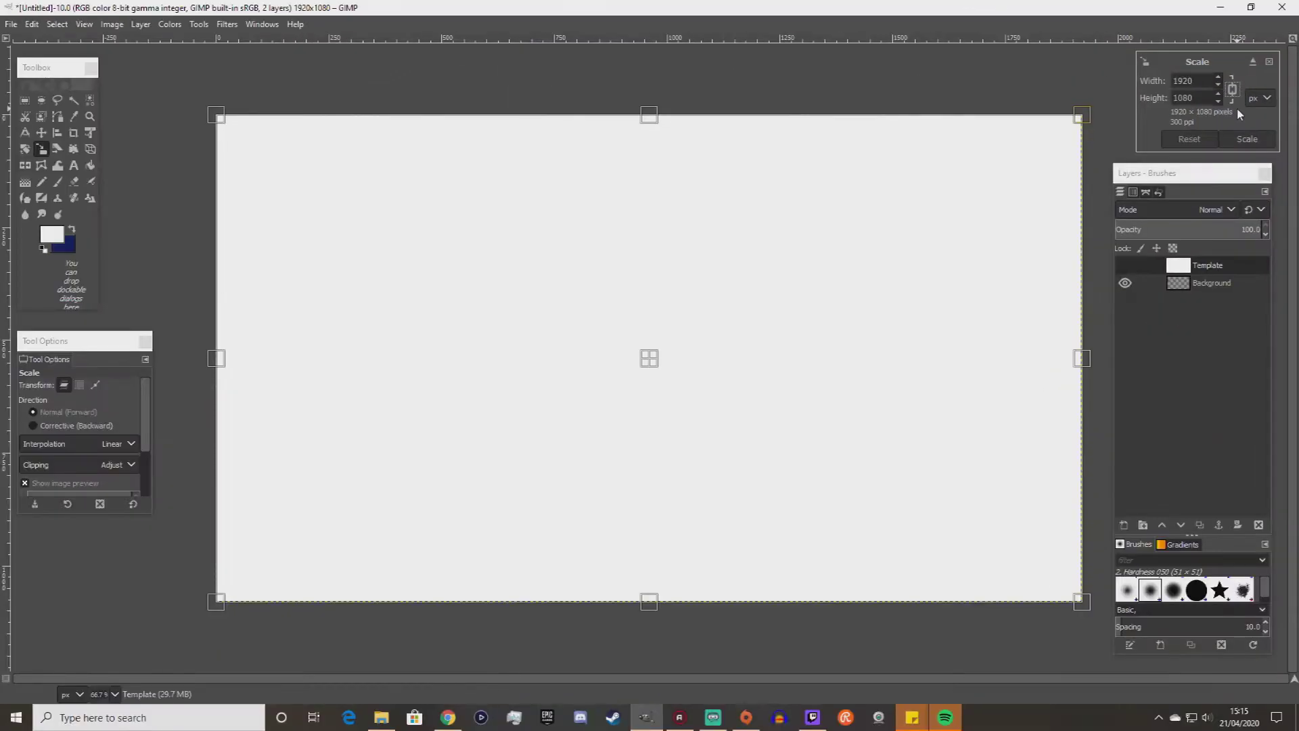
{"action": "left_click_drag", "start_coordinate": [849, 209], "coordinate": [717, 175]}
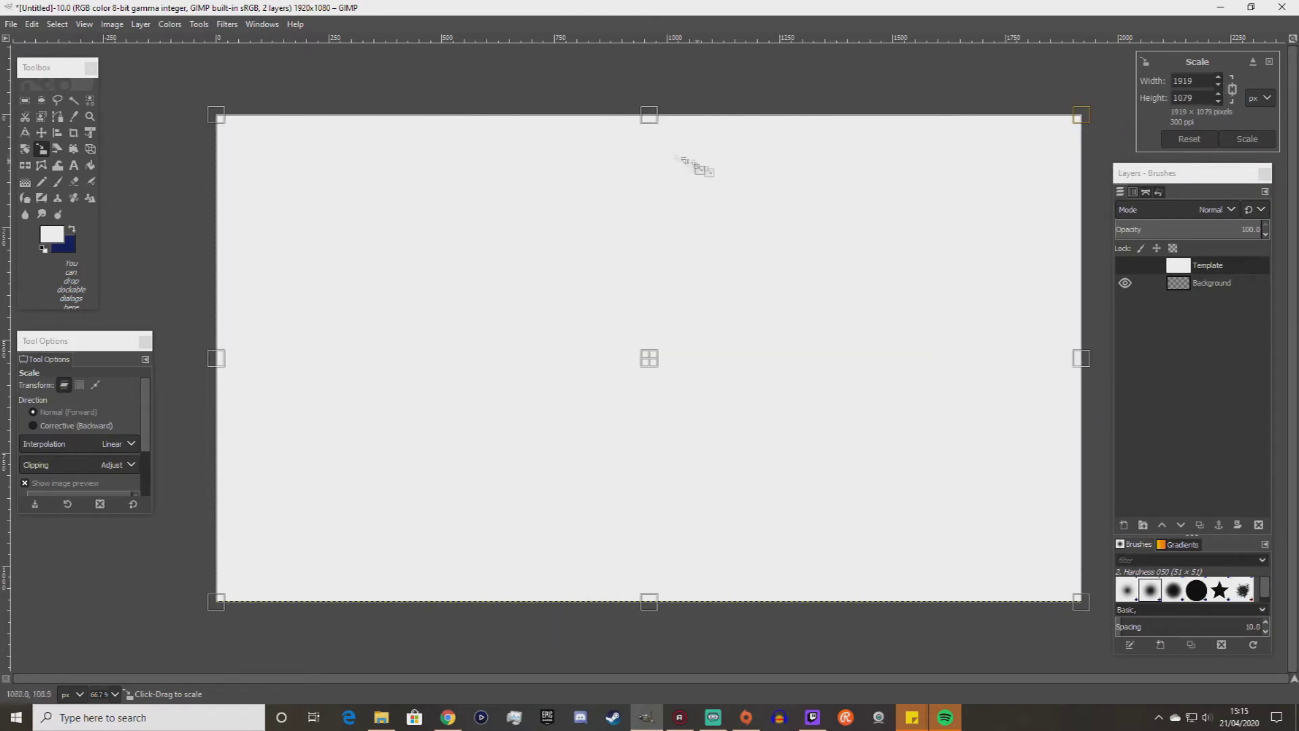
{"action": "left_click_drag", "start_coordinate": [656, 124], "coordinate": [636, 186]}
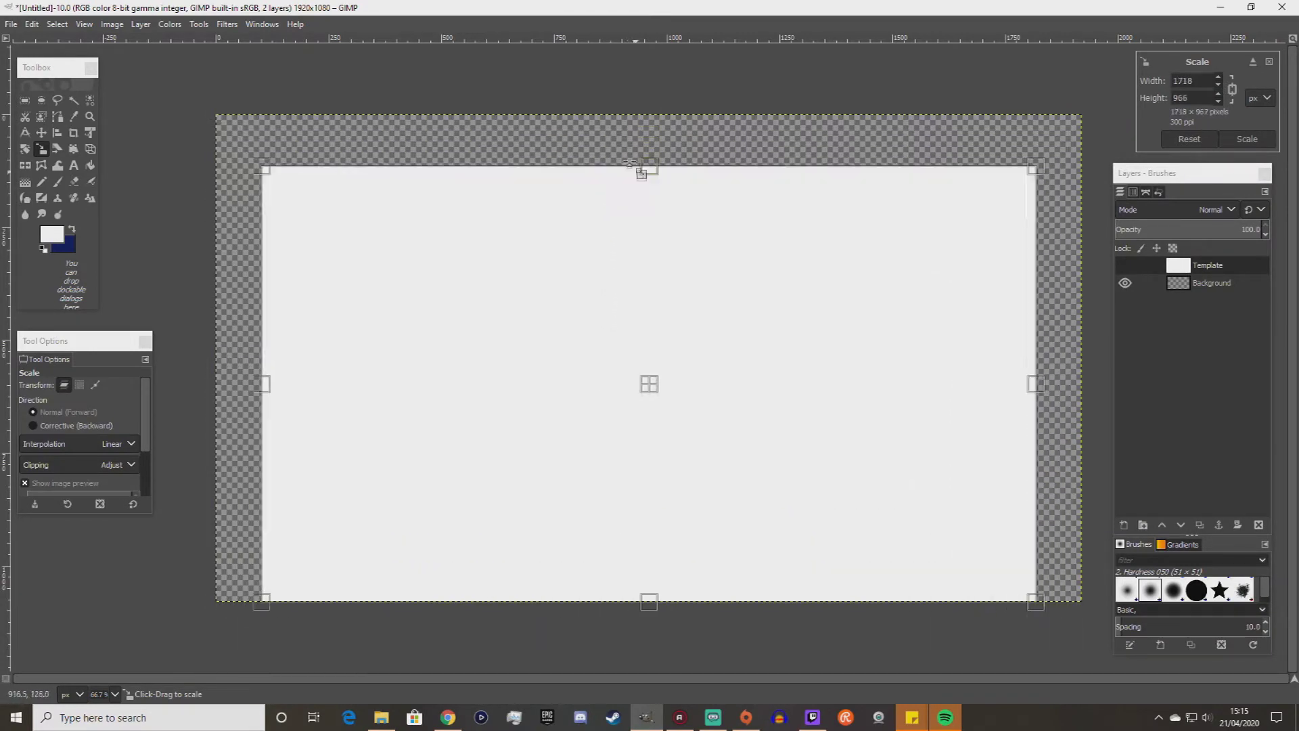
{"action": "mouse_move", "coordinate": [899, 220]}
{"action": "left_mouse_down"}
{"action": "mouse_move", "coordinate": [887, 234]}
{"action": "mouse_move", "coordinate": [901, 224]}
{"action": "left_mouse_up"}
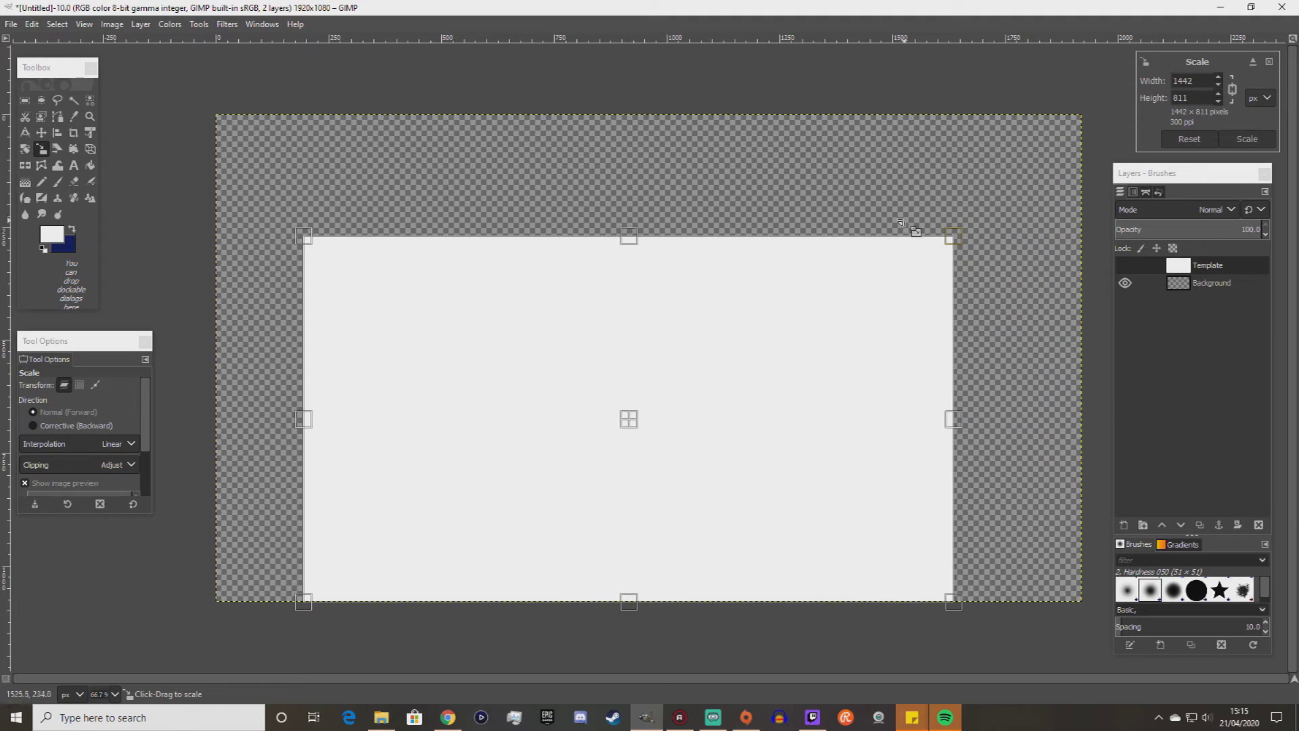
{"action": "left_click", "coordinate": [1234, 93]}
{"action": "left_click_drag", "start_coordinate": [907, 298], "coordinate": [557, 399]}
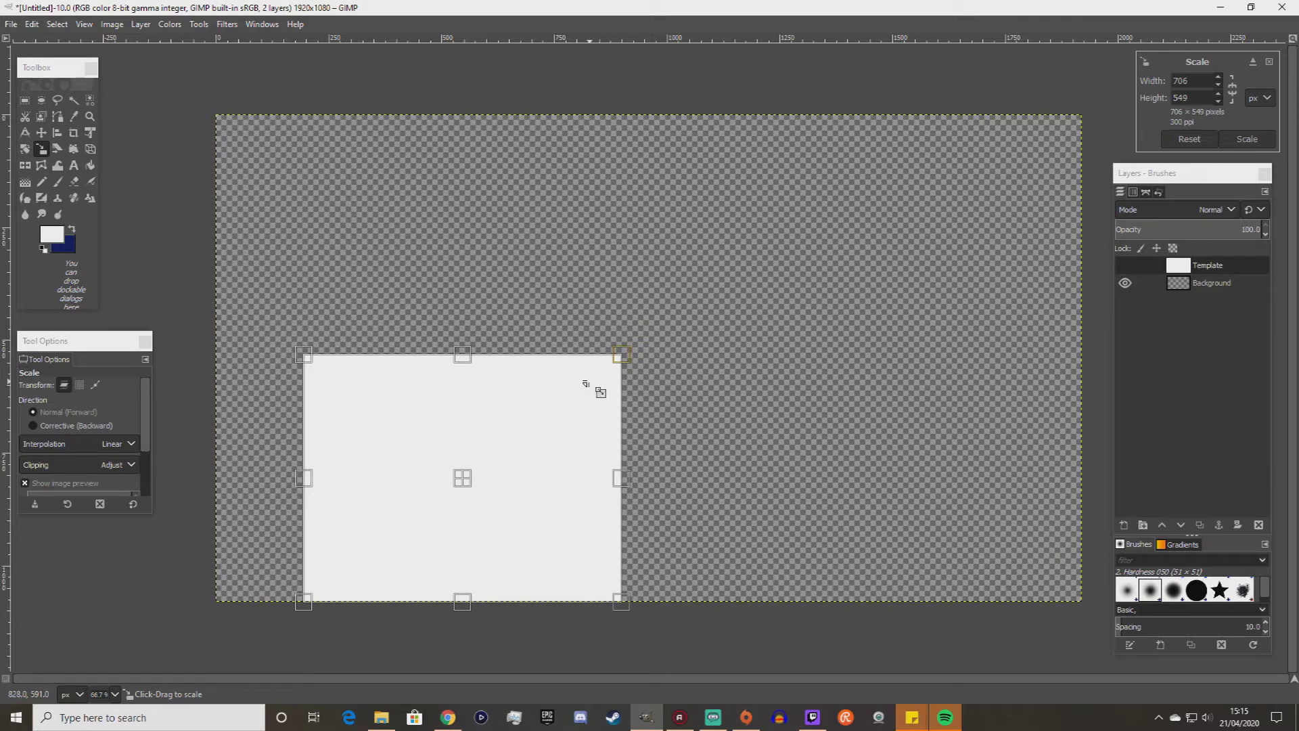
{"action": "left_click", "coordinate": [1195, 135]}
{"action": "left_click", "coordinate": [1233, 89]}
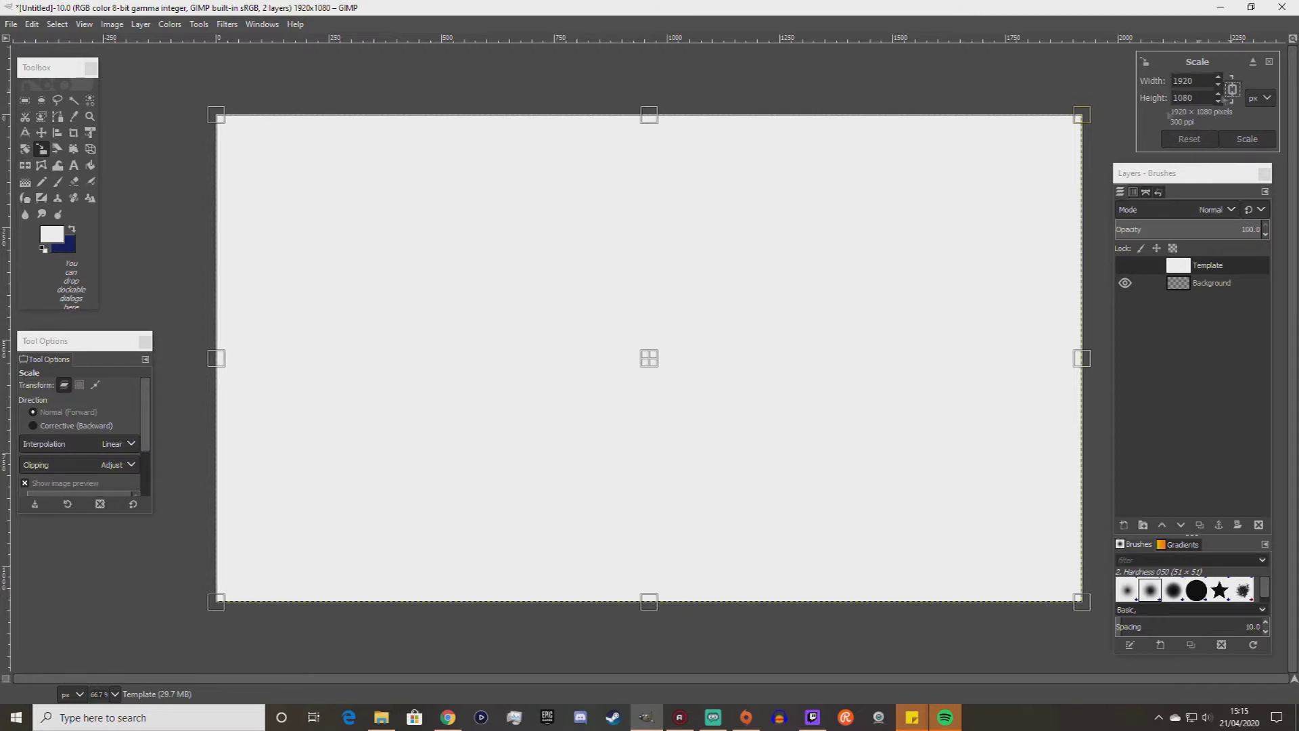
Scale the Template layer proportionally to about 388 × 218 px near the canvas's upper-right corner.
{"action": "left_click_drag", "start_coordinate": [234, 589], "coordinate": [898, 191]}
{"action": "left_click_drag", "start_coordinate": [1017, 142], "coordinate": [1008, 146]}
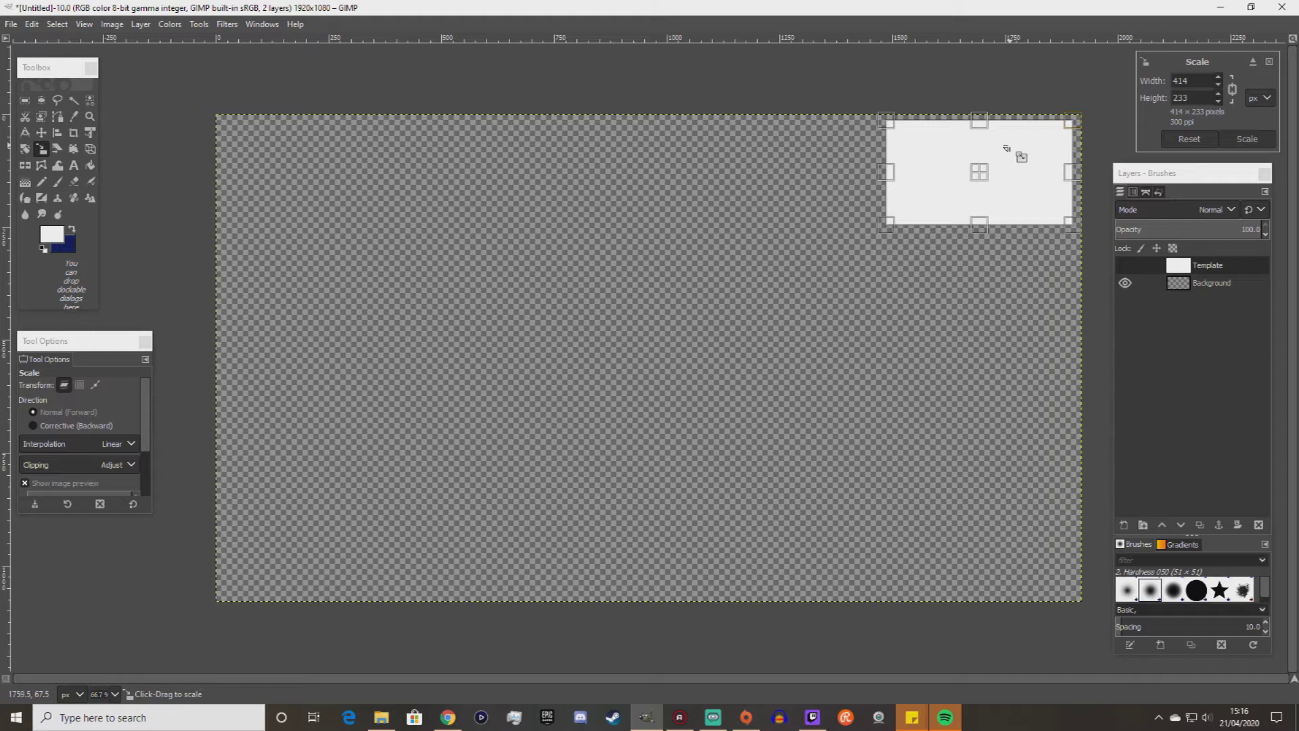
{"action": "left_click_drag", "start_coordinate": [1053, 155], "coordinate": [1030, 145]}
{"action": "left_click_drag", "start_coordinate": [938, 195], "coordinate": [938, 195]}
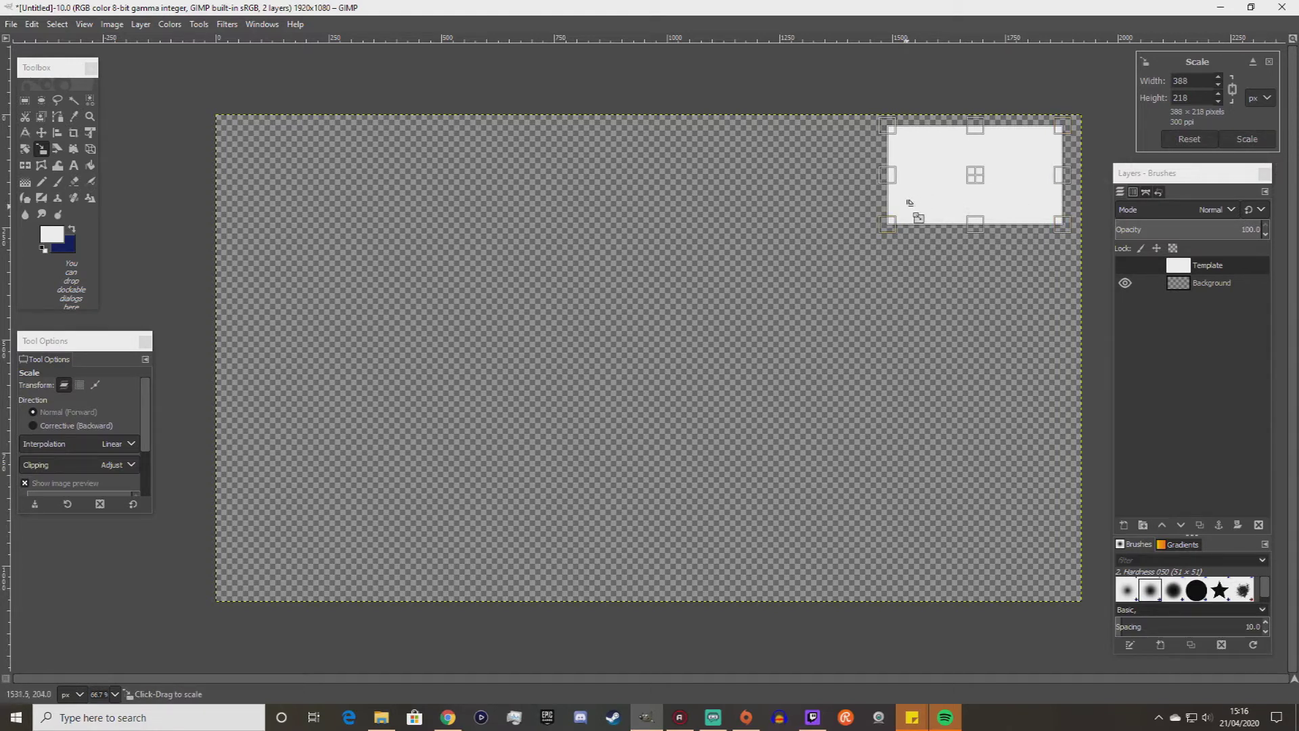
{"action": "left_click", "coordinate": [1247, 140]}
Fill the semi-transparent strip along the left edge of the Template layer's rectangle with white using Bucket Fill.
{"action": "left_click", "coordinate": [1211, 267]}
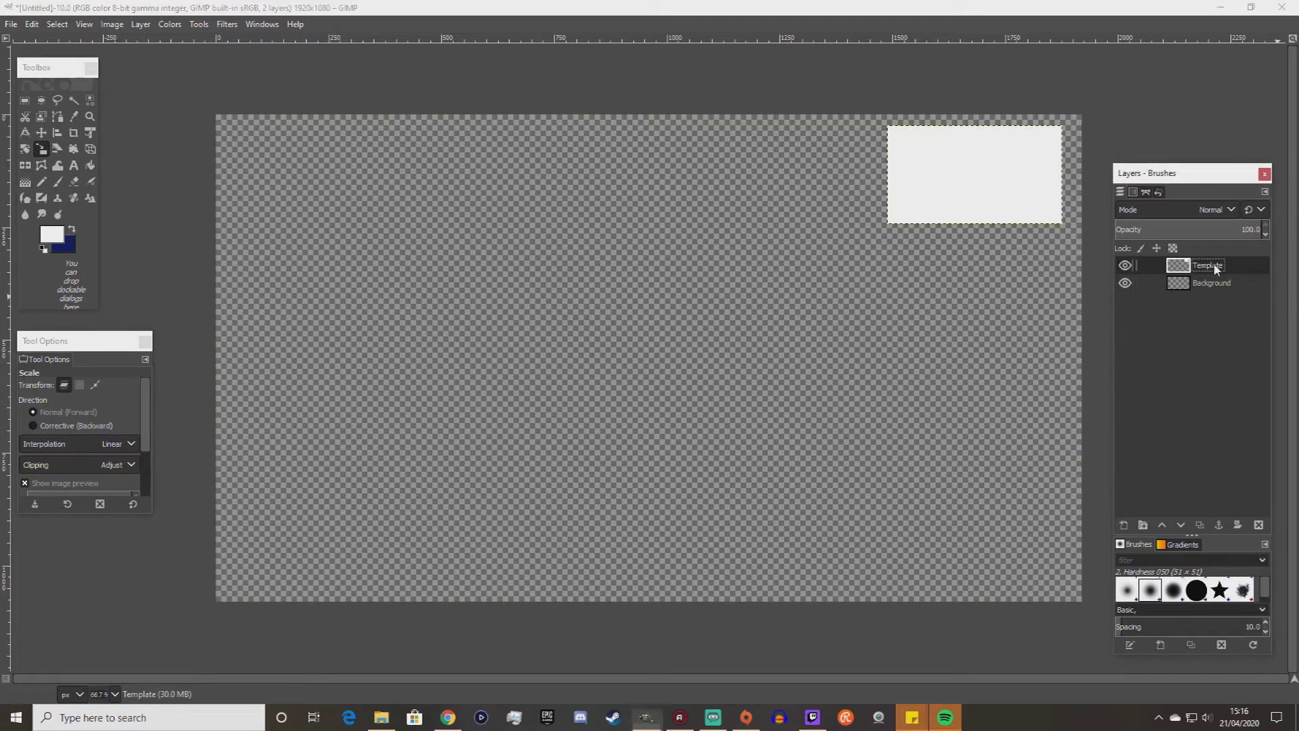
{"action": "left_click", "coordinate": [90, 165]}
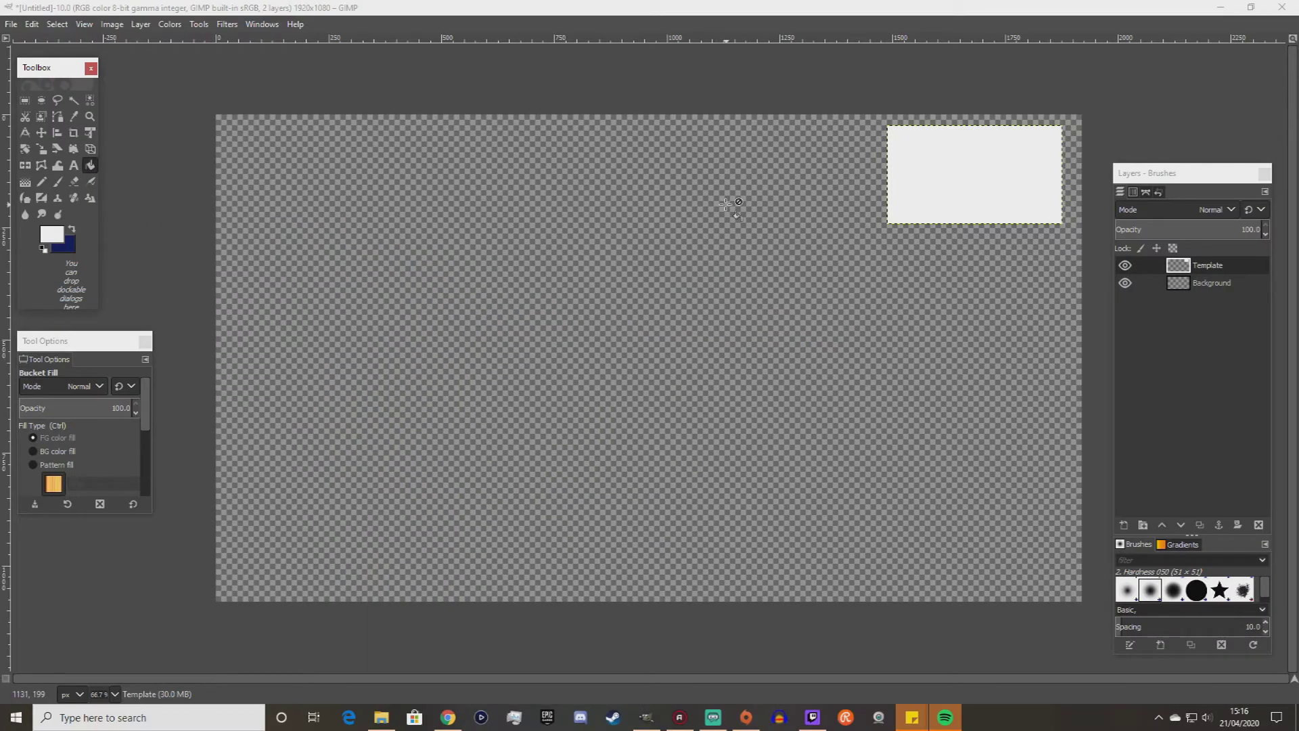
{"action": "key", "text": "5"}
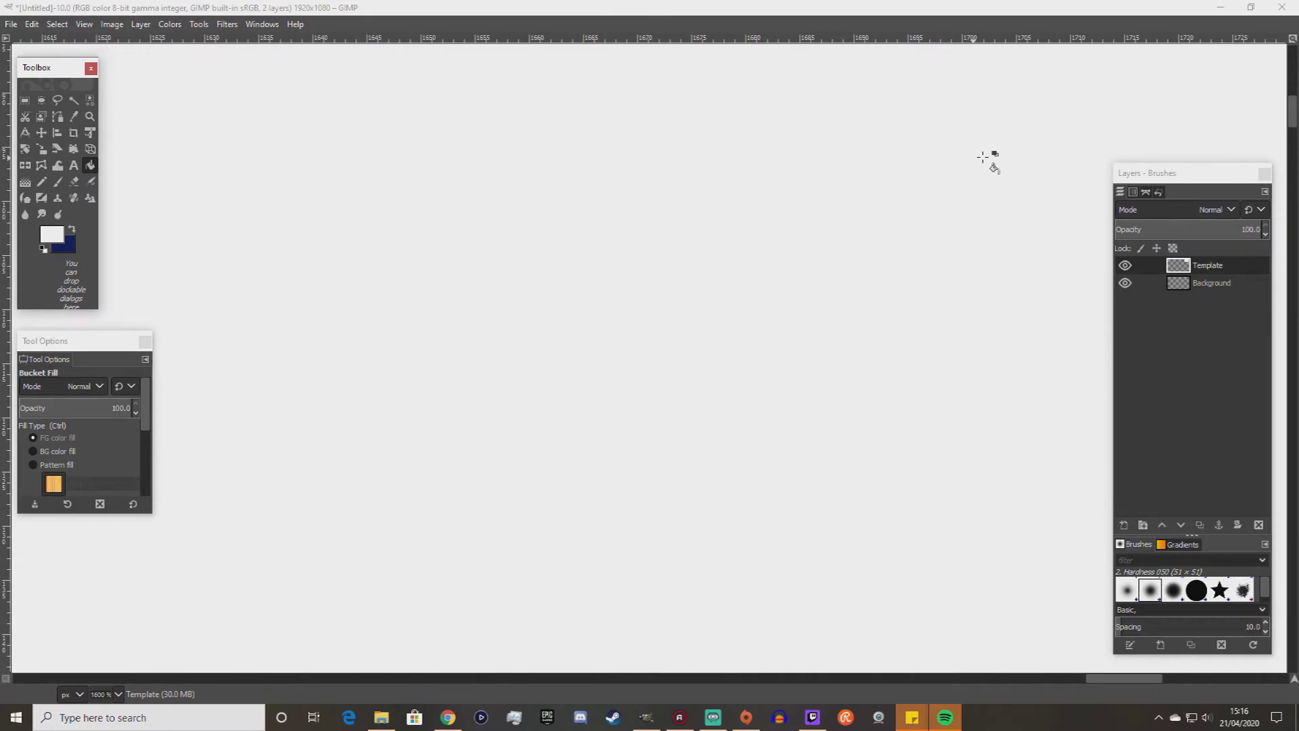
{"action": "key", "text": "3"}
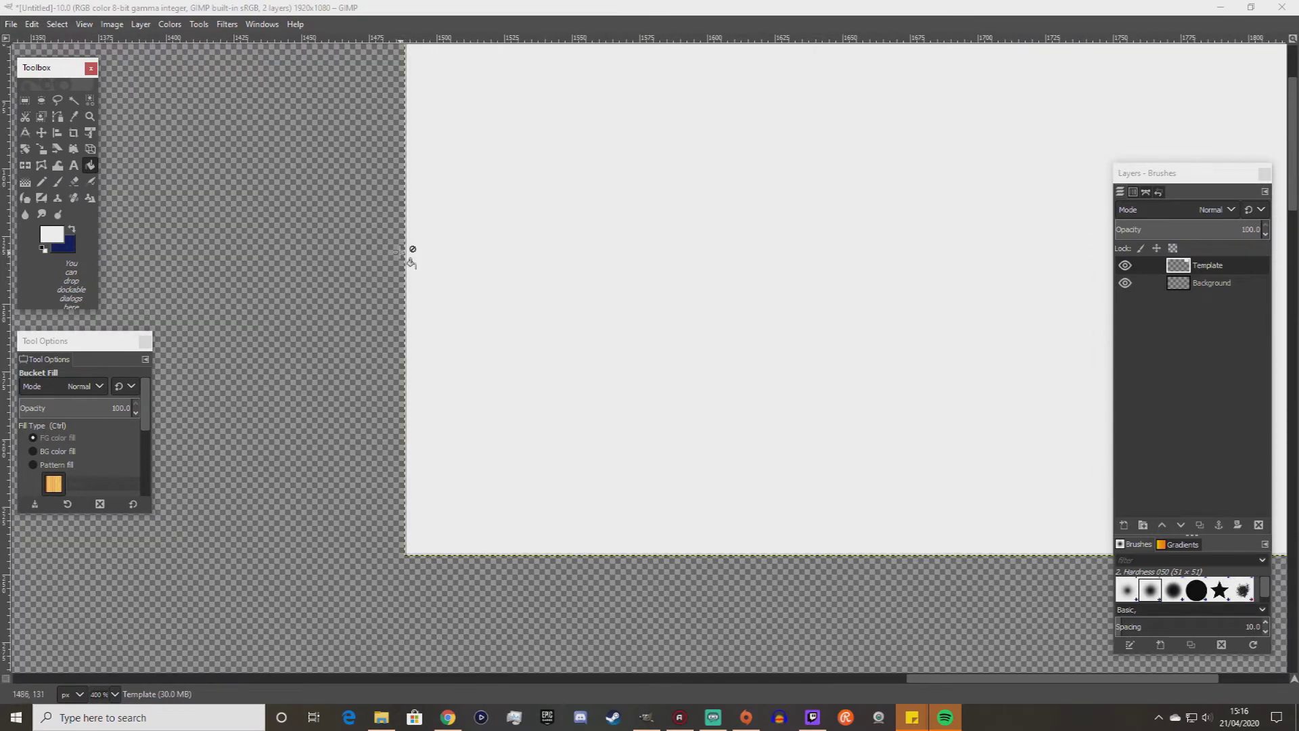
{"action": "scroll", "coordinate": [409, 254], "scroll_direction": "up", "scroll_amount": 8}
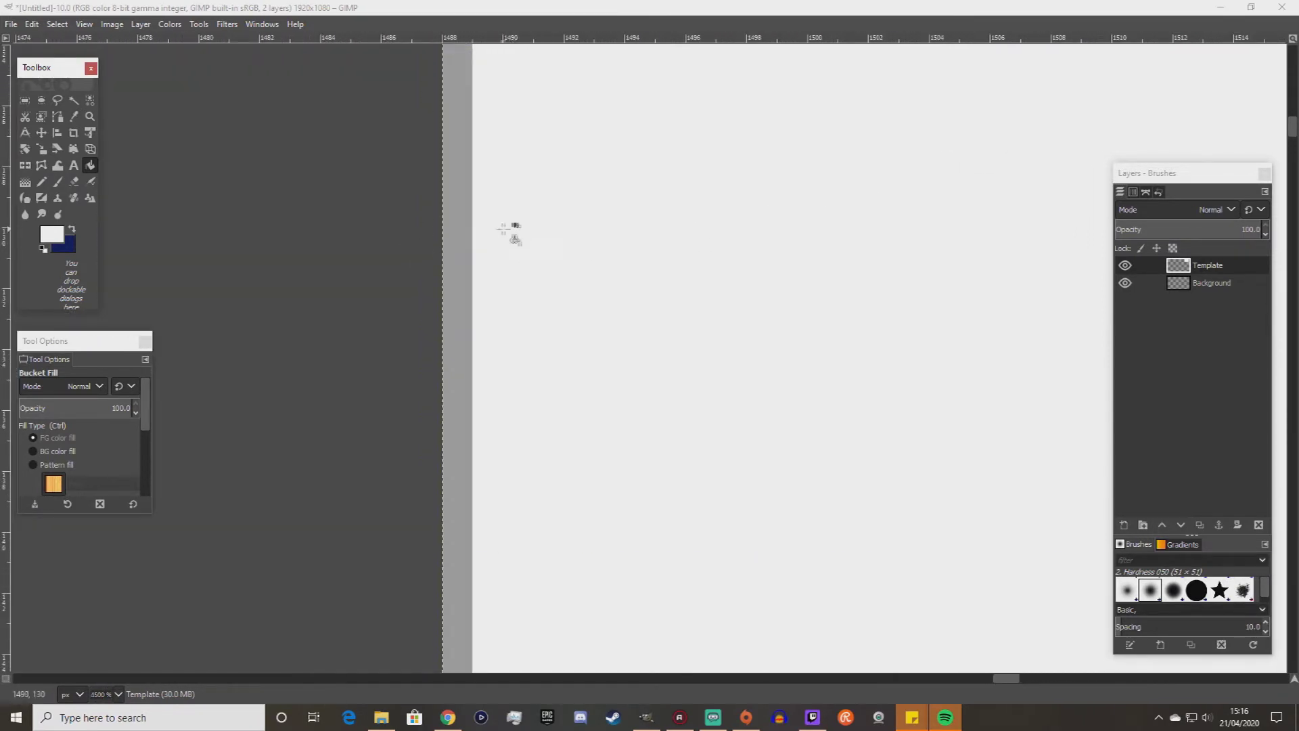
{"action": "scroll", "coordinate": [507, 229], "scroll_direction": "up", "scroll_amount": 1}
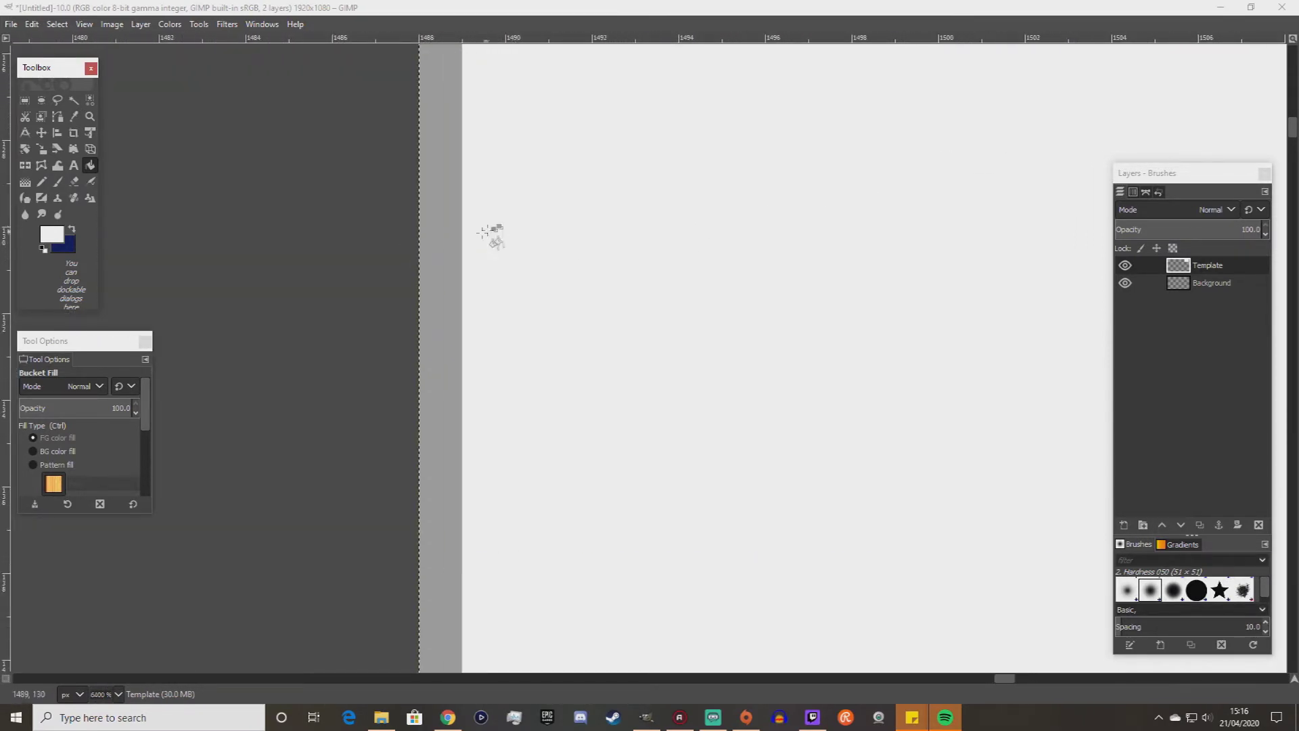
{"action": "left_click", "coordinate": [441, 250]}
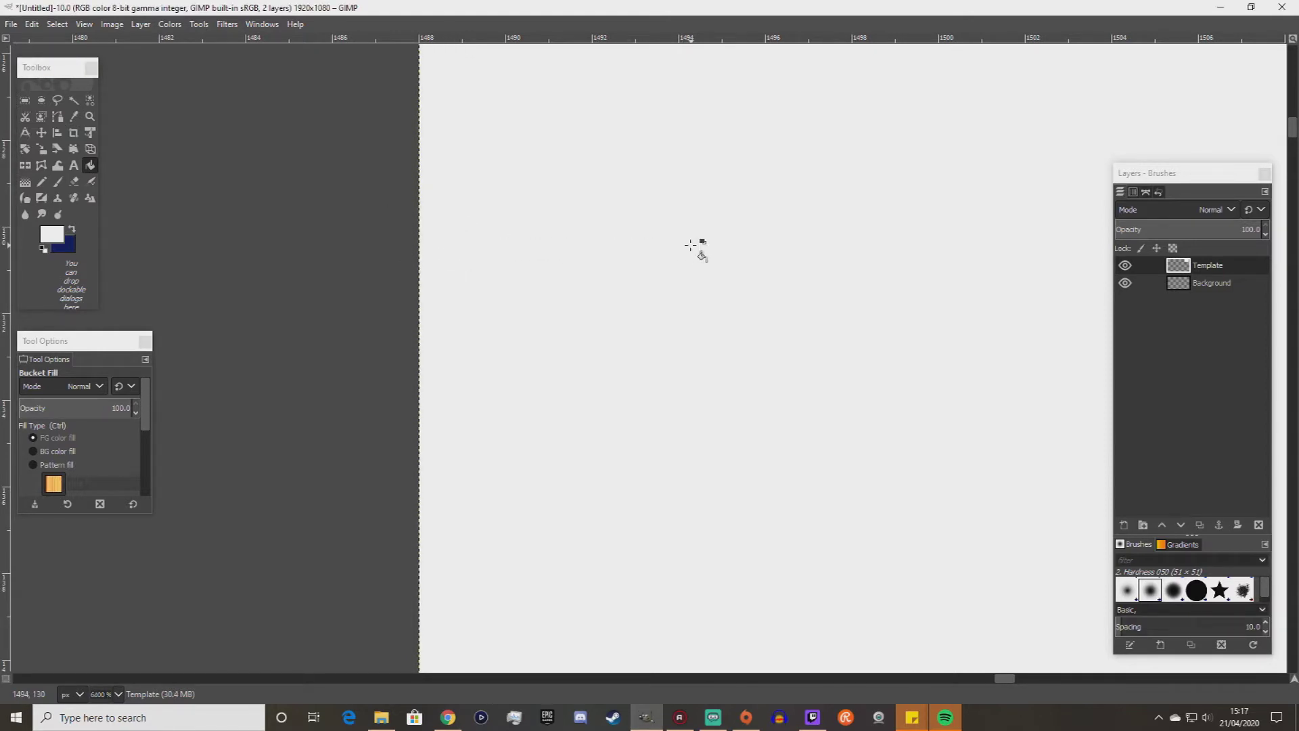
Examine the borders of the Template layer's rectangle for leftover semi-transparent pixels.
{"action": "scroll", "coordinate": [691, 246], "scroll_direction": "down", "scroll_amount": 5}
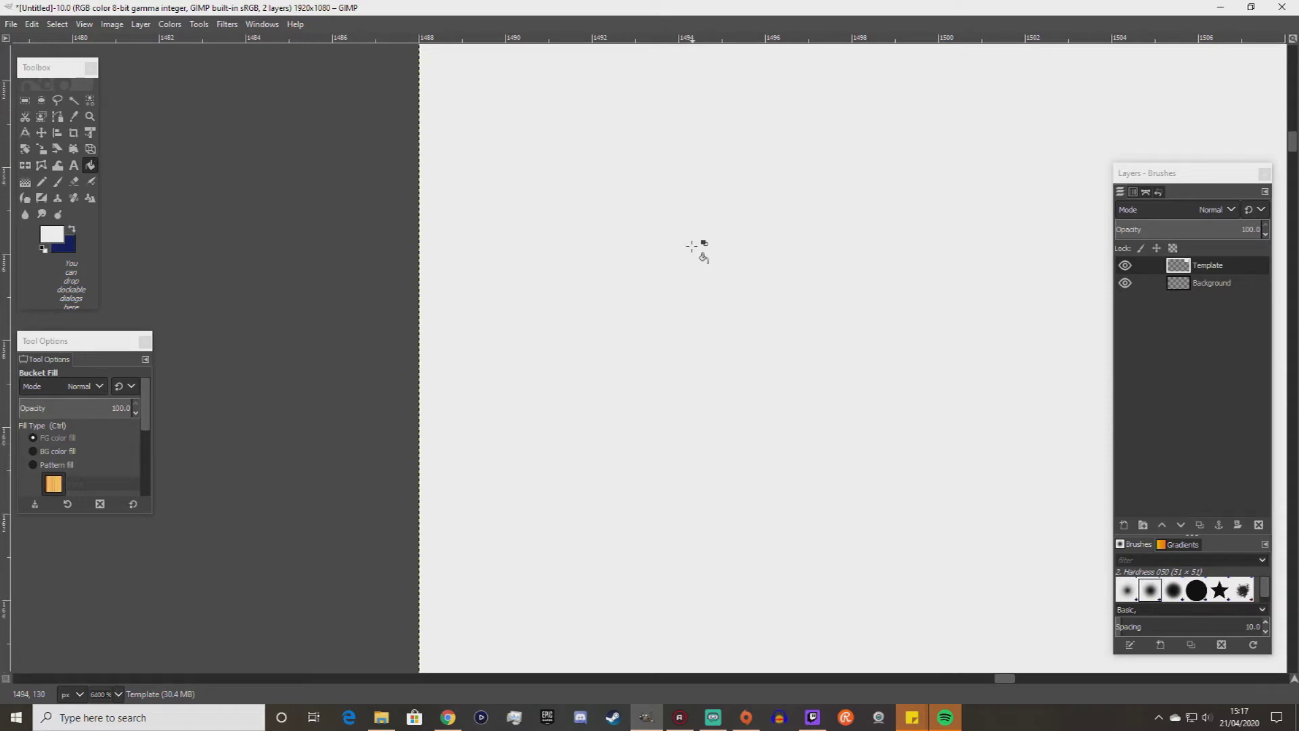
{"action": "scroll", "coordinate": [692, 246], "scroll_direction": "down", "scroll_amount": 3}
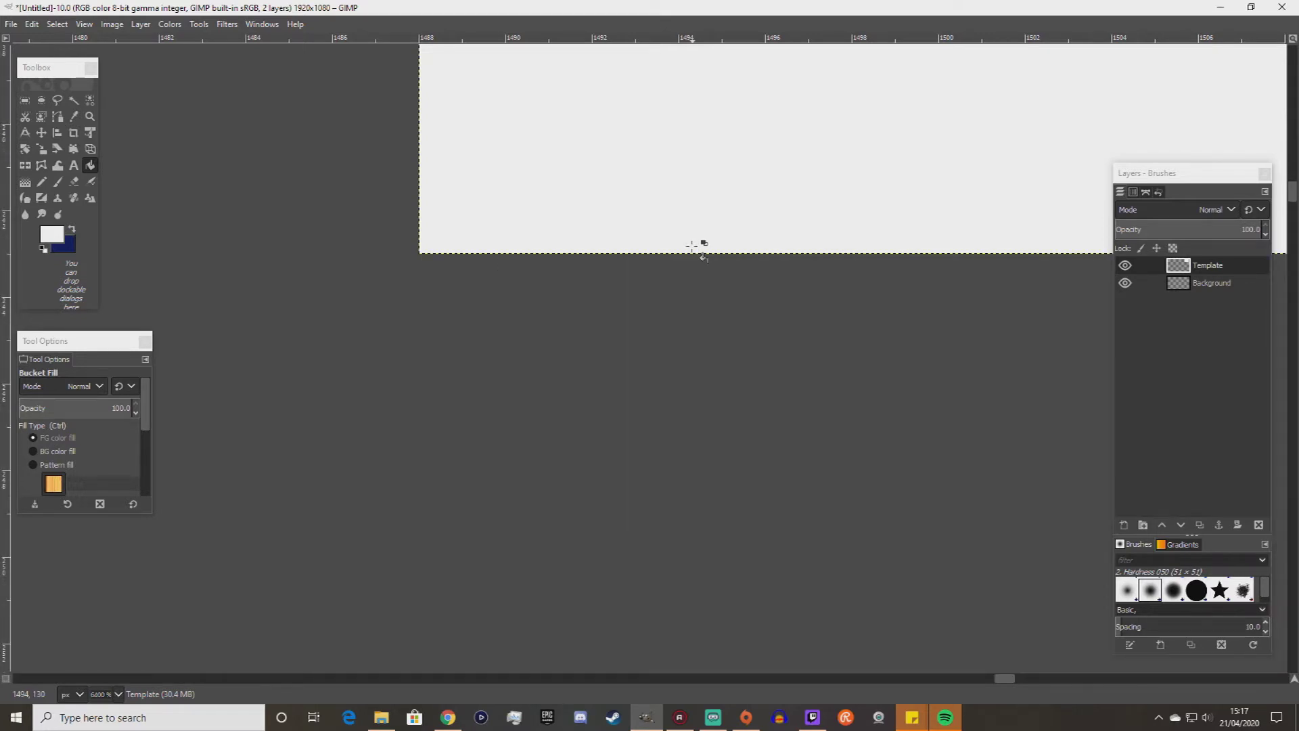
{"action": "scroll", "coordinate": [691, 246], "scroll_direction": "up", "scroll_amount": 8}
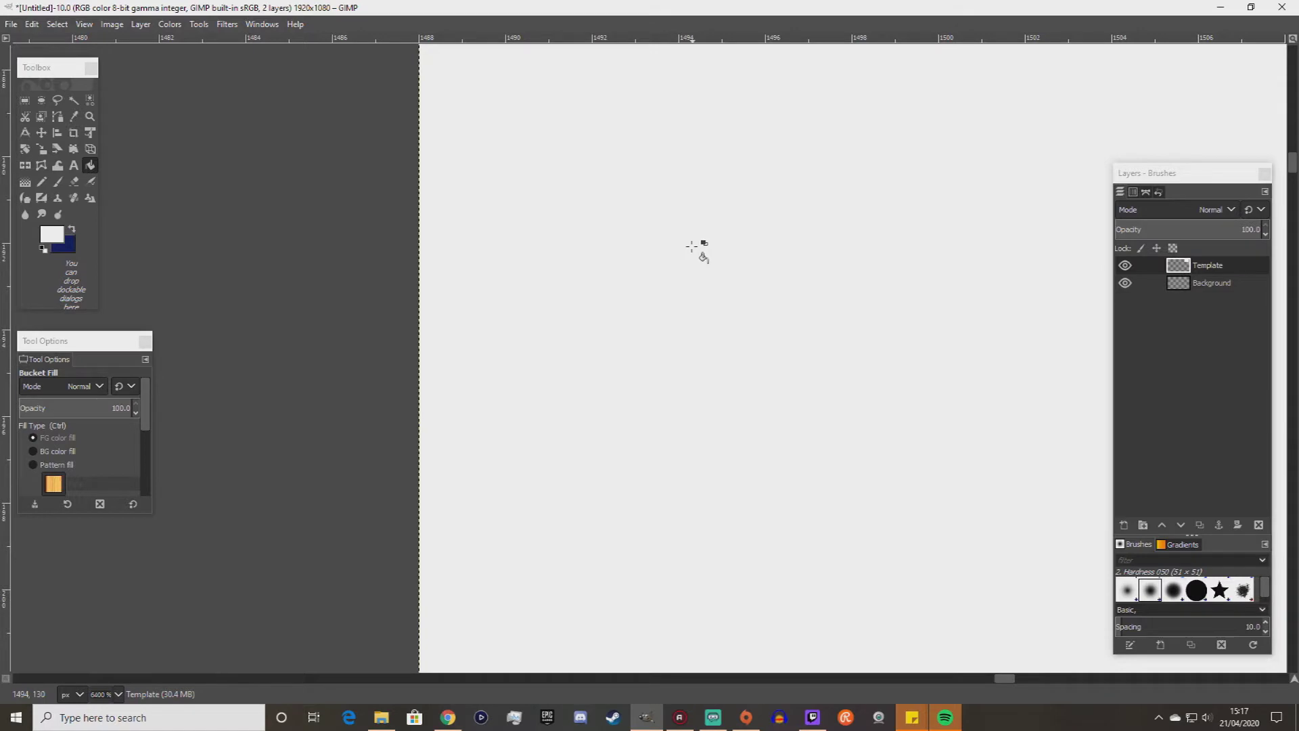
{"action": "scroll", "coordinate": [691, 246], "scroll_direction": "up", "scroll_amount": 6}
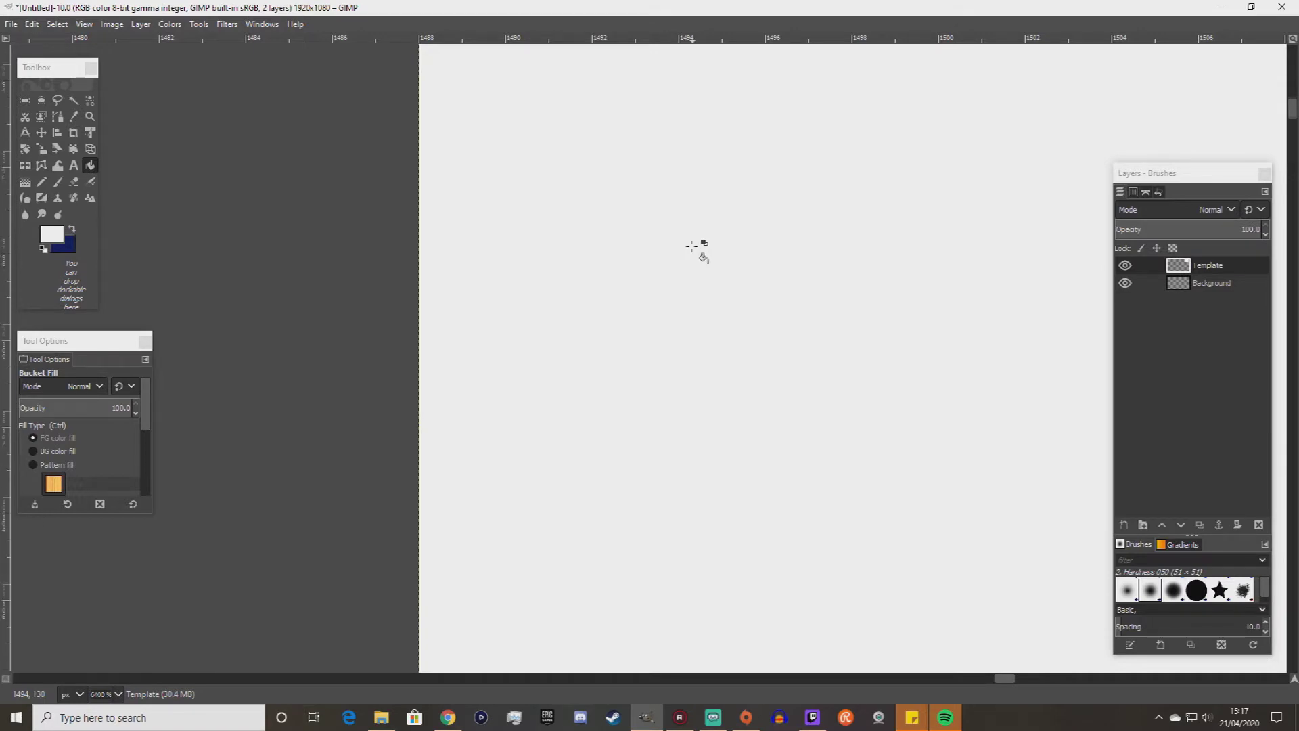
{"action": "scroll", "coordinate": [691, 247], "scroll_direction": "up", "scroll_amount": 5}
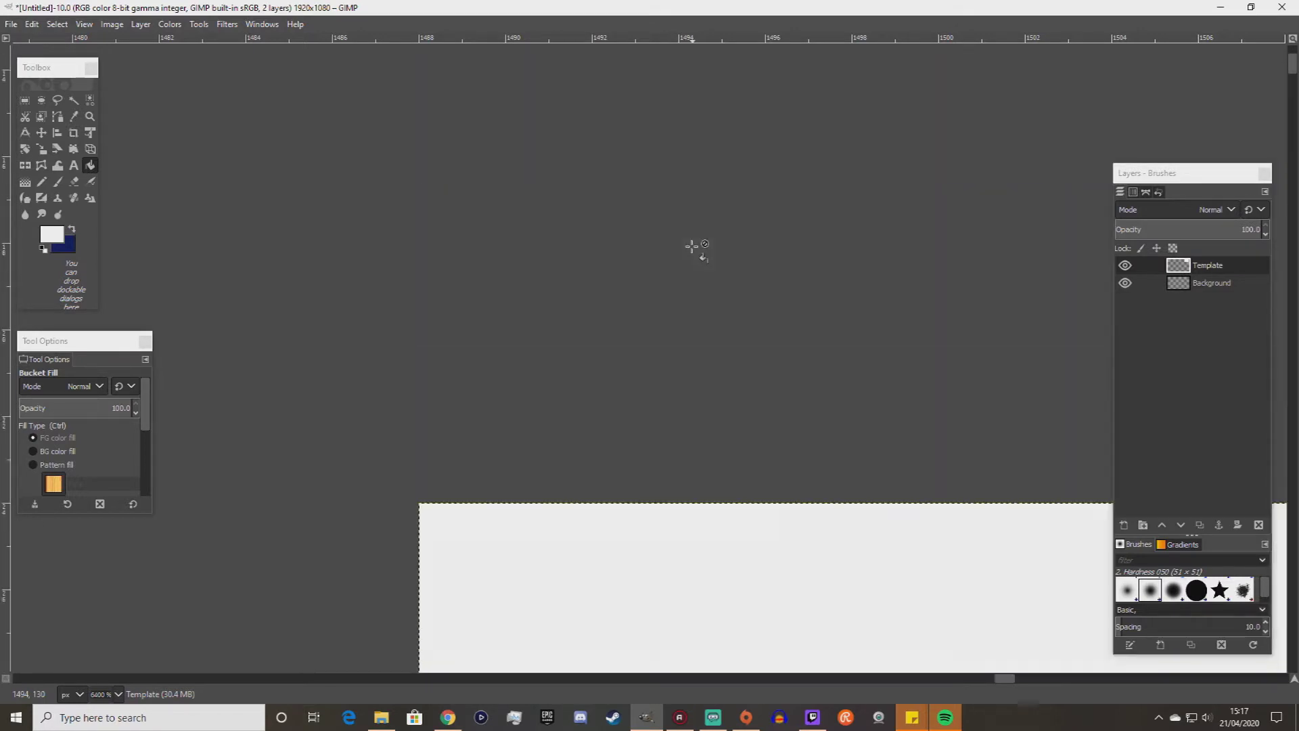
{"action": "scroll", "coordinate": [696, 247], "scroll_direction": "down", "scroll_amount": 4}
{"action": "left_click_drag", "start_coordinate": [1004, 677], "coordinate": [1260, 678]}
{"action": "scroll", "coordinate": [887, 289], "scroll_direction": "down", "scroll_amount": 5}
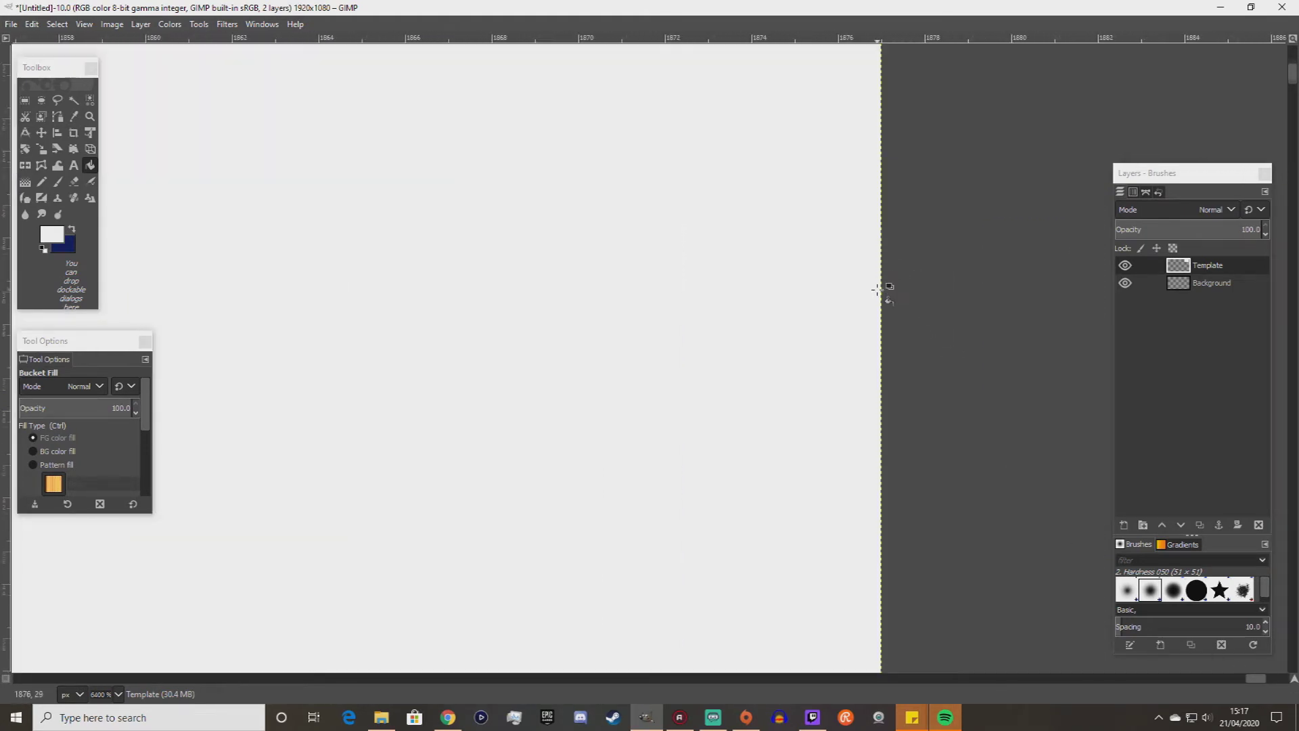
{"action": "scroll", "coordinate": [887, 289], "scroll_direction": "down", "scroll_amount": 10}
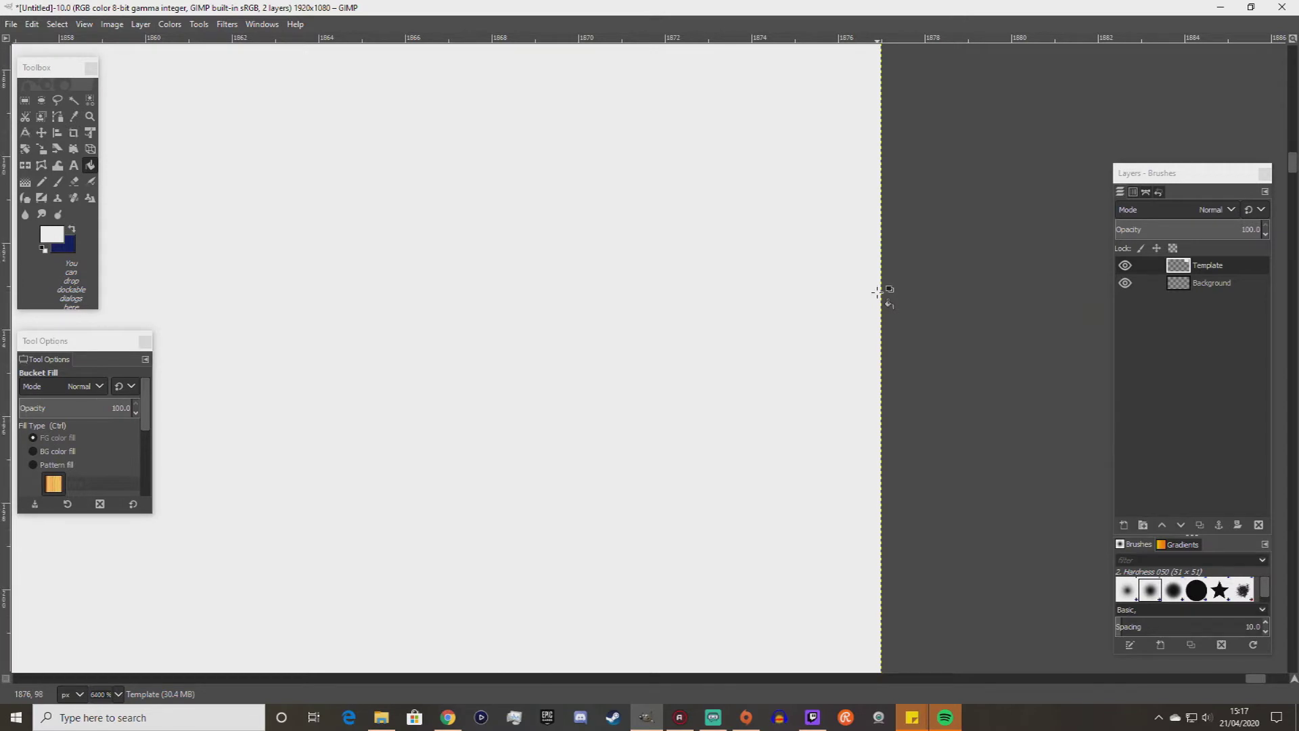
{"action": "scroll", "coordinate": [871, 311], "scroll_direction": "down", "scroll_amount": 8}
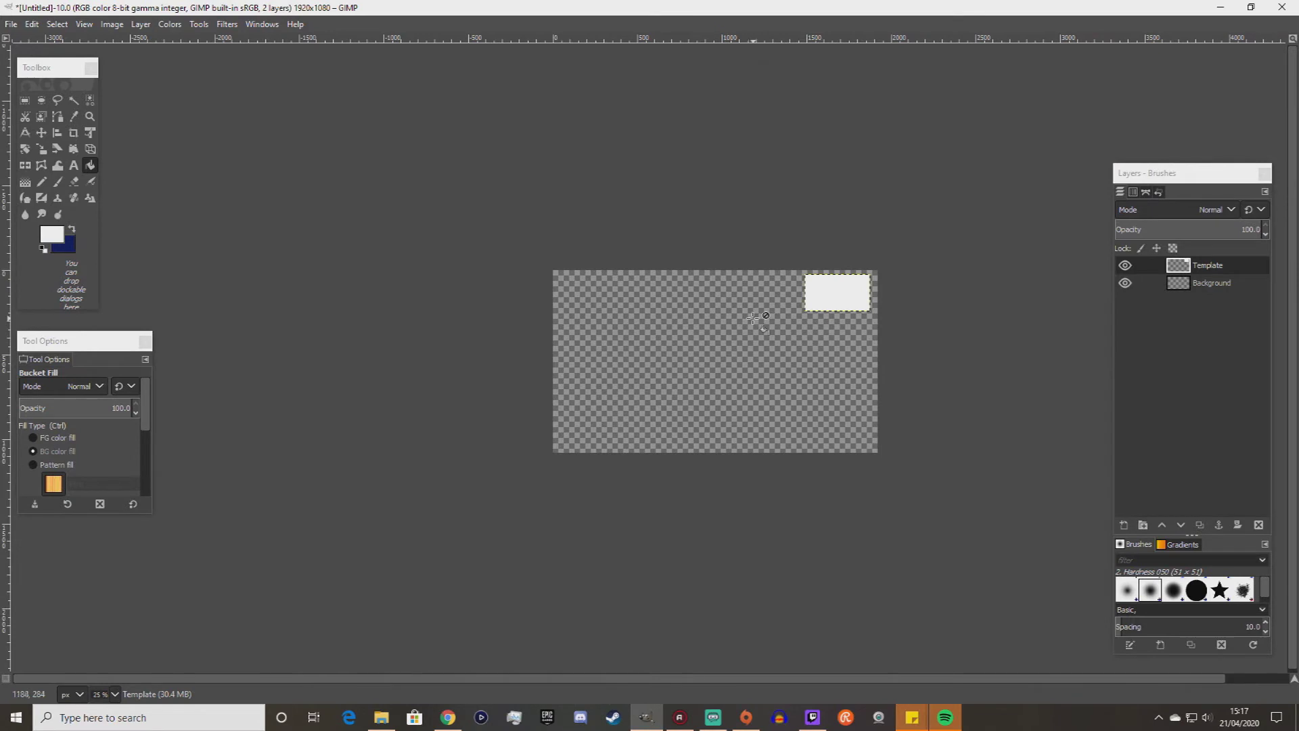
{"action": "scroll", "coordinate": [729, 290], "scroll_direction": "up", "scroll_amount": 2}
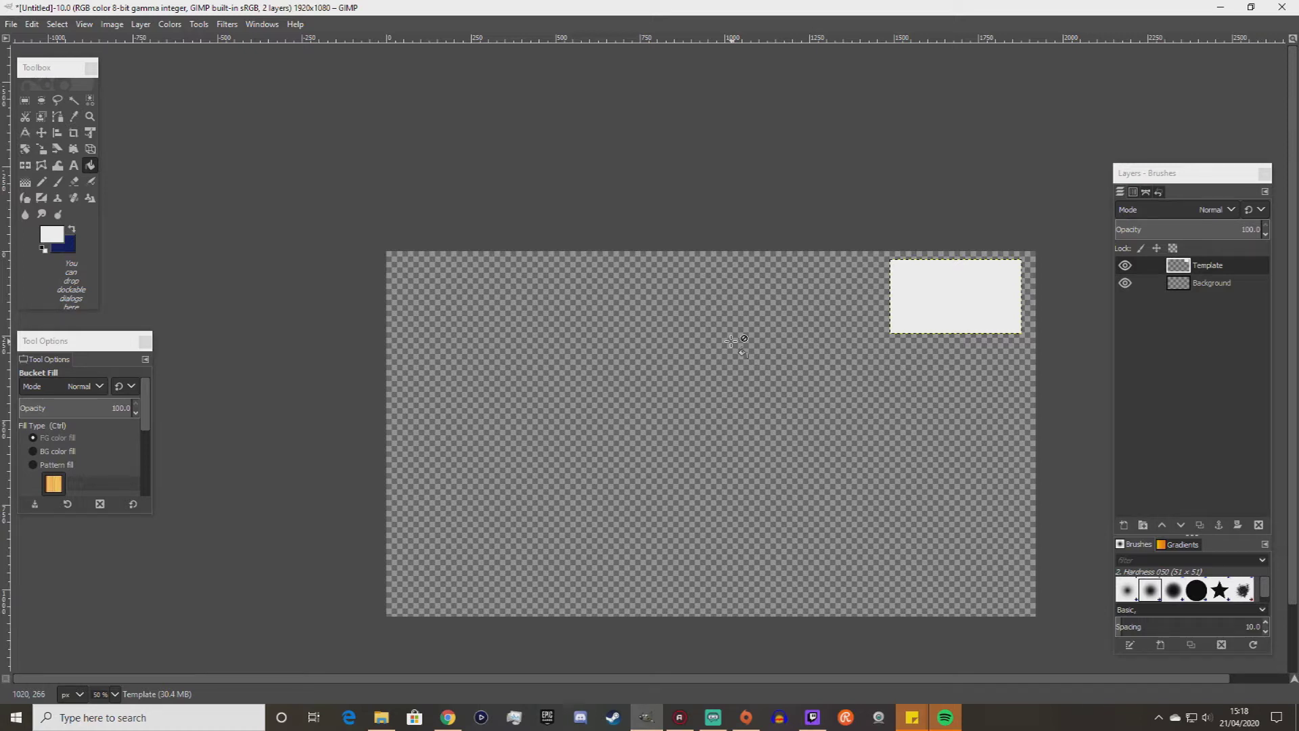
Move the Template rectangle slightly down and inward from the canvas's upper-right corner.
{"action": "left_click", "coordinate": [41, 133]}
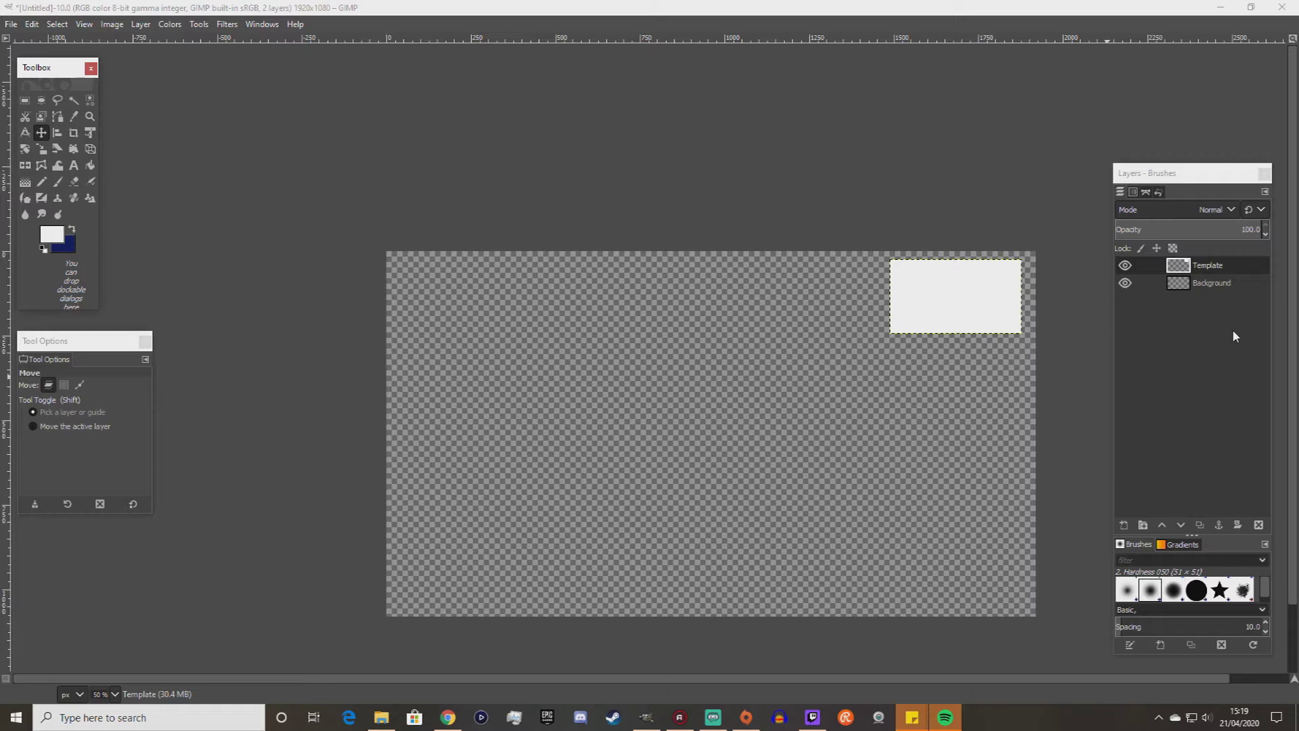
{"action": "left_click_drag", "start_coordinate": [967, 311], "coordinate": [965, 337]}
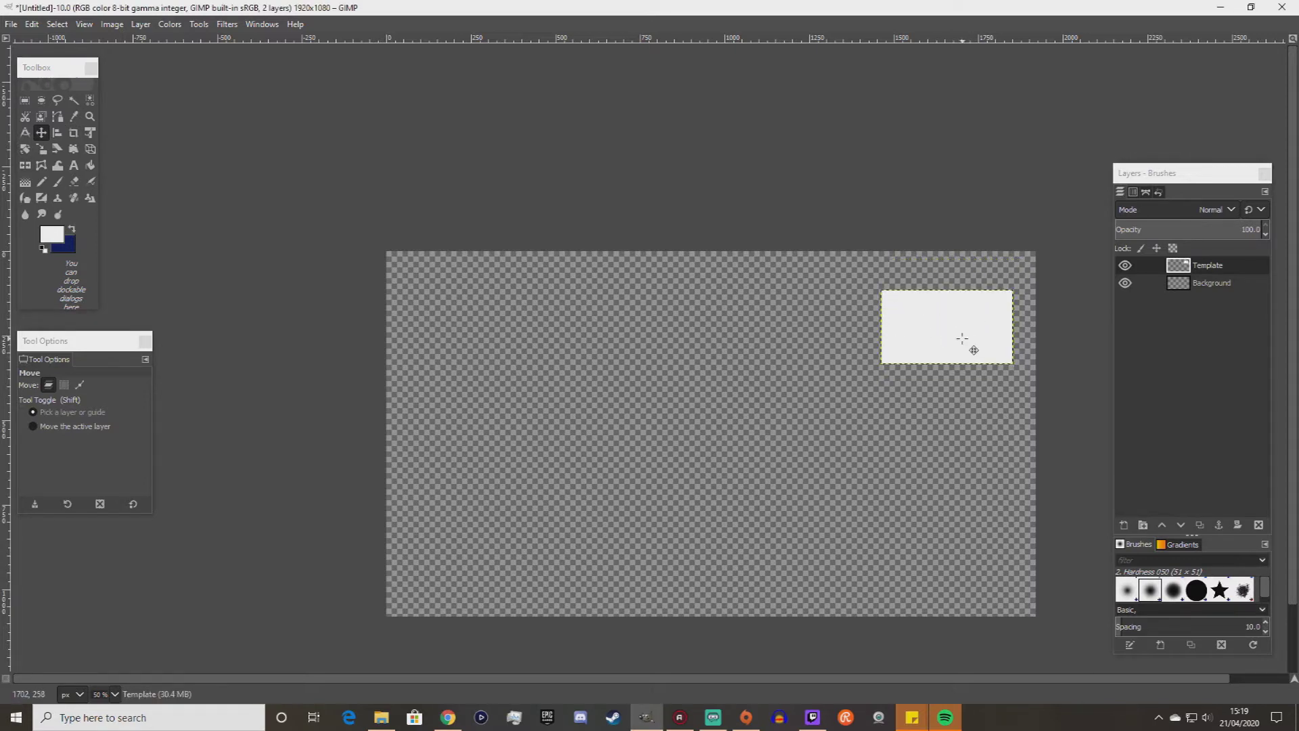
{"action": "scroll", "coordinate": [971, 332], "scroll_direction": "up", "scroll_amount": 2}
{"action": "scroll", "coordinate": [982, 332], "scroll_direction": "down", "scroll_amount": 1}
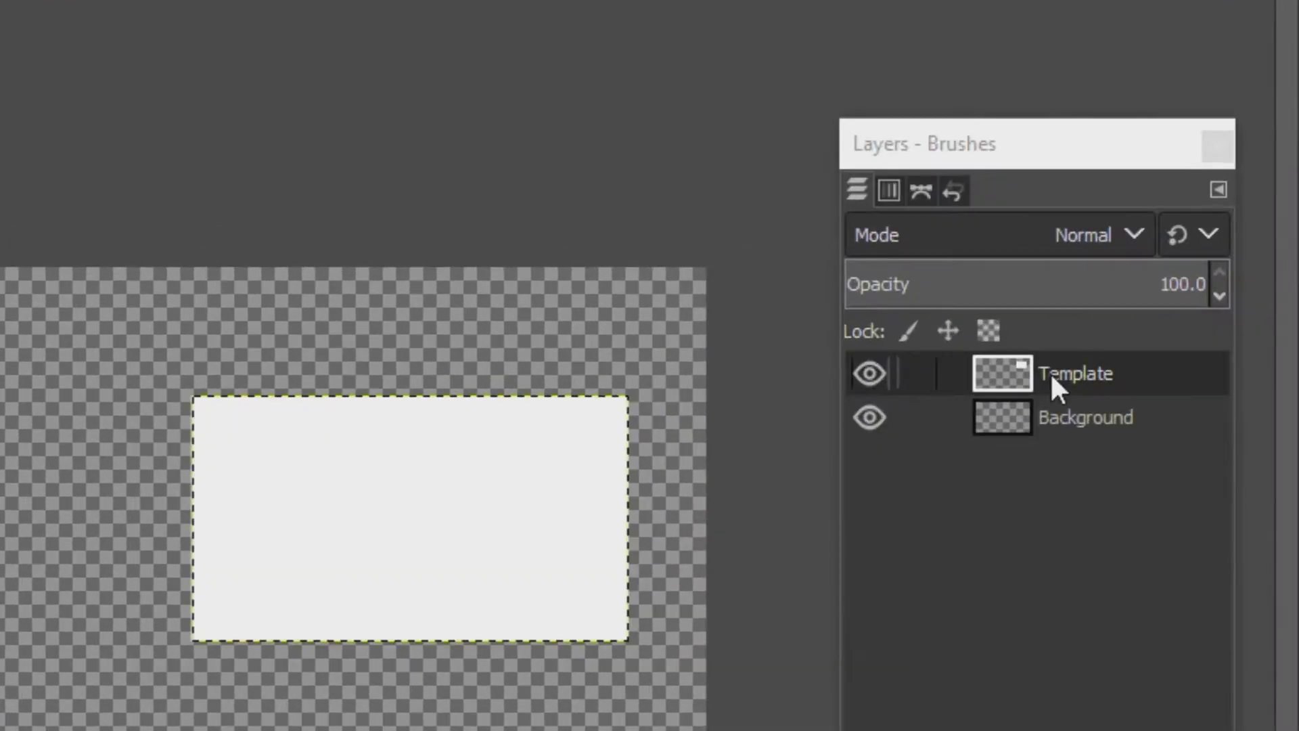
Duplicate the Template layer twice.
{"action": "right_click", "coordinate": [1050, 371]}
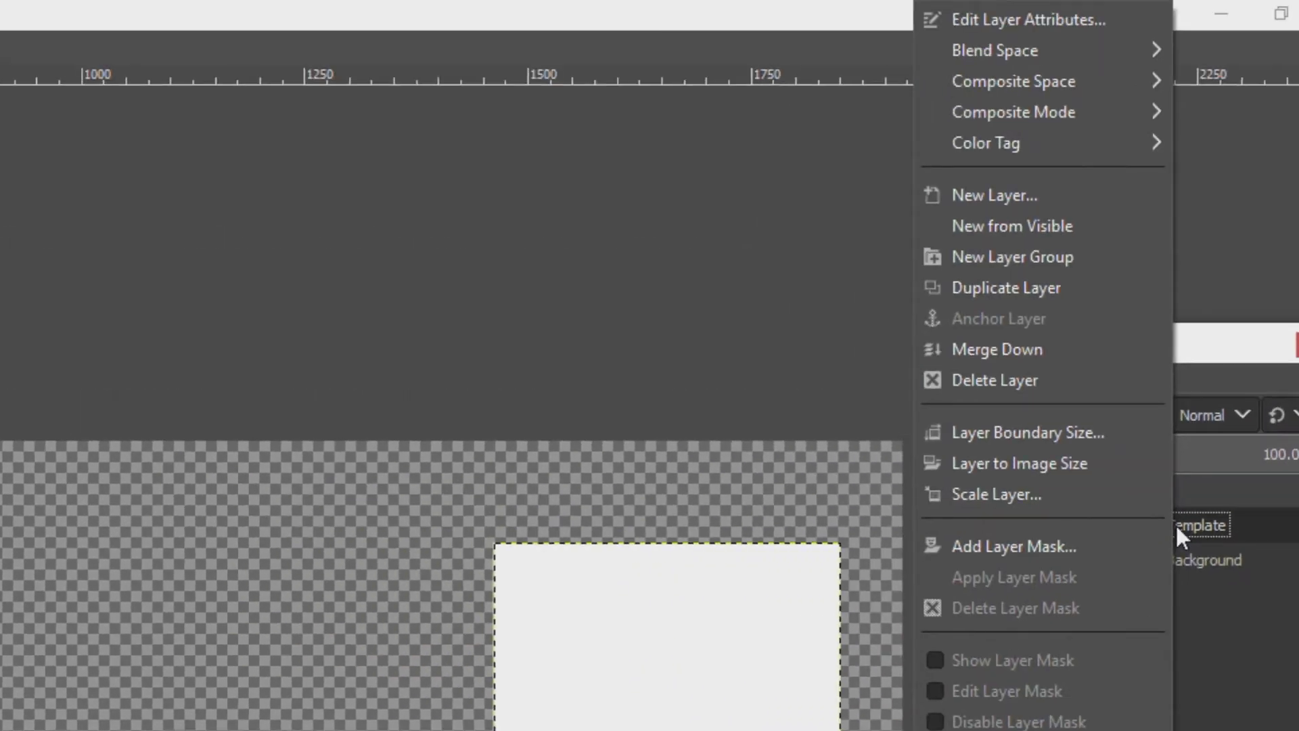
{"action": "left_click", "coordinate": [1022, 288]}
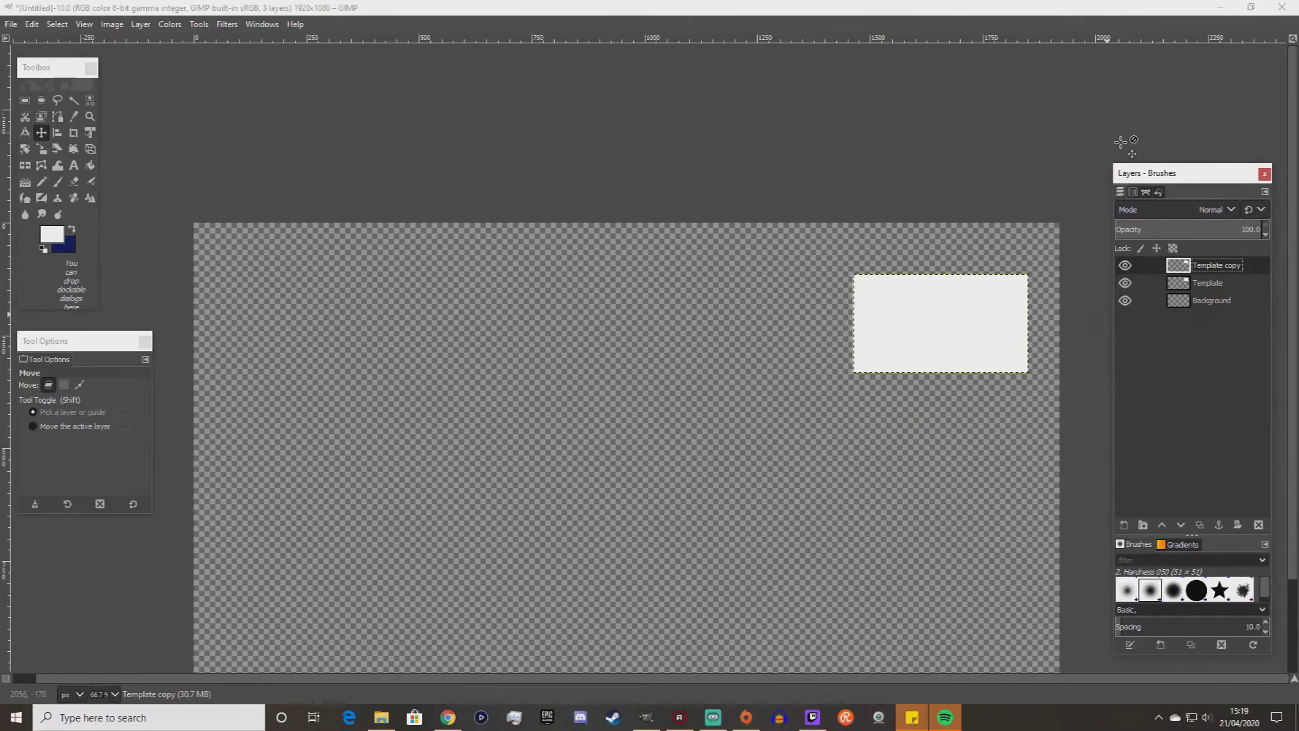
{"action": "right_click", "coordinate": [1198, 287]}
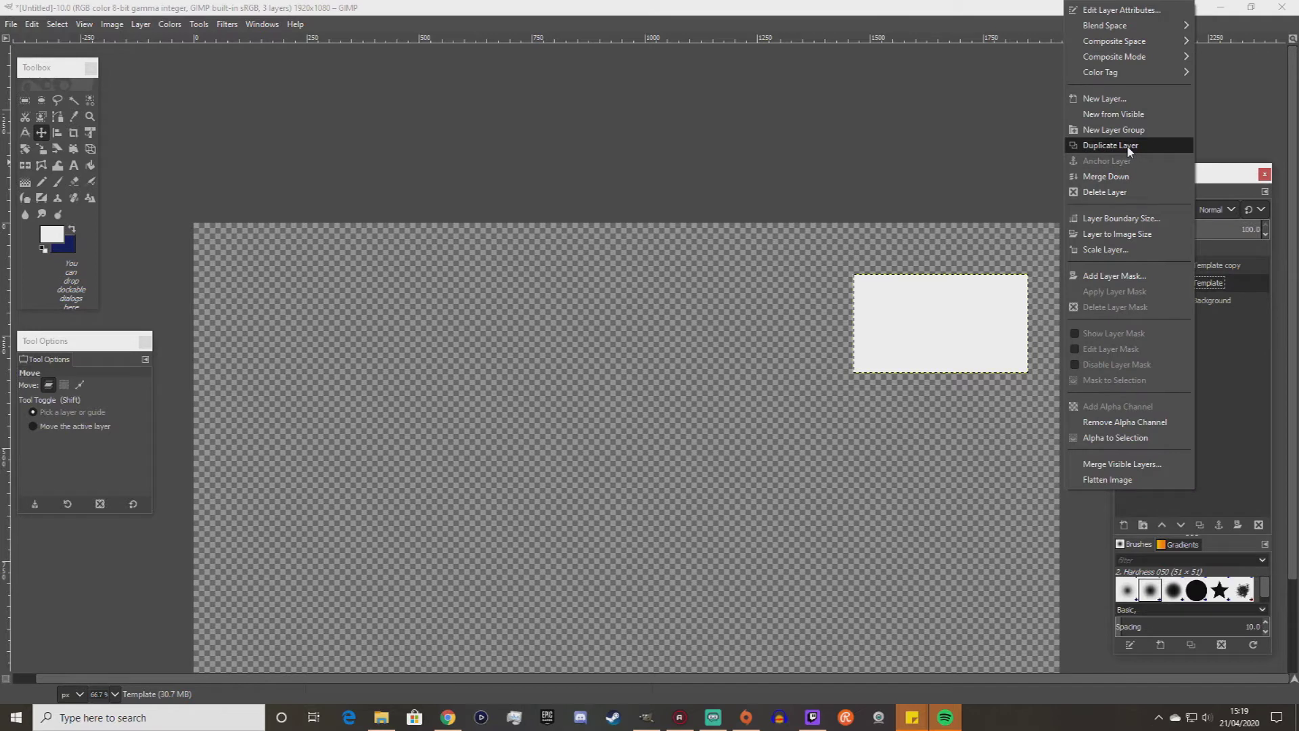
{"action": "left_click", "coordinate": [1177, 146]}
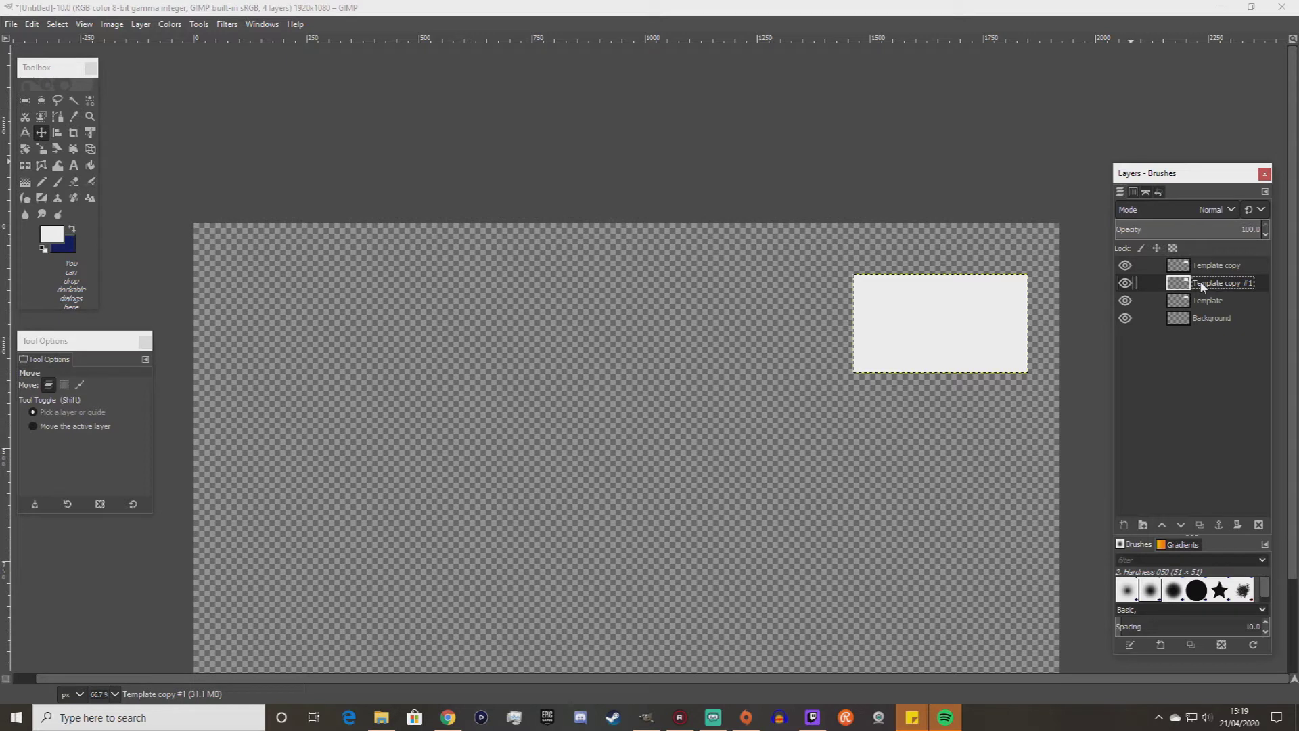
Rename the topmost copy of the Template layer as Template Black.
{"action": "left_click", "coordinate": [1215, 274]}
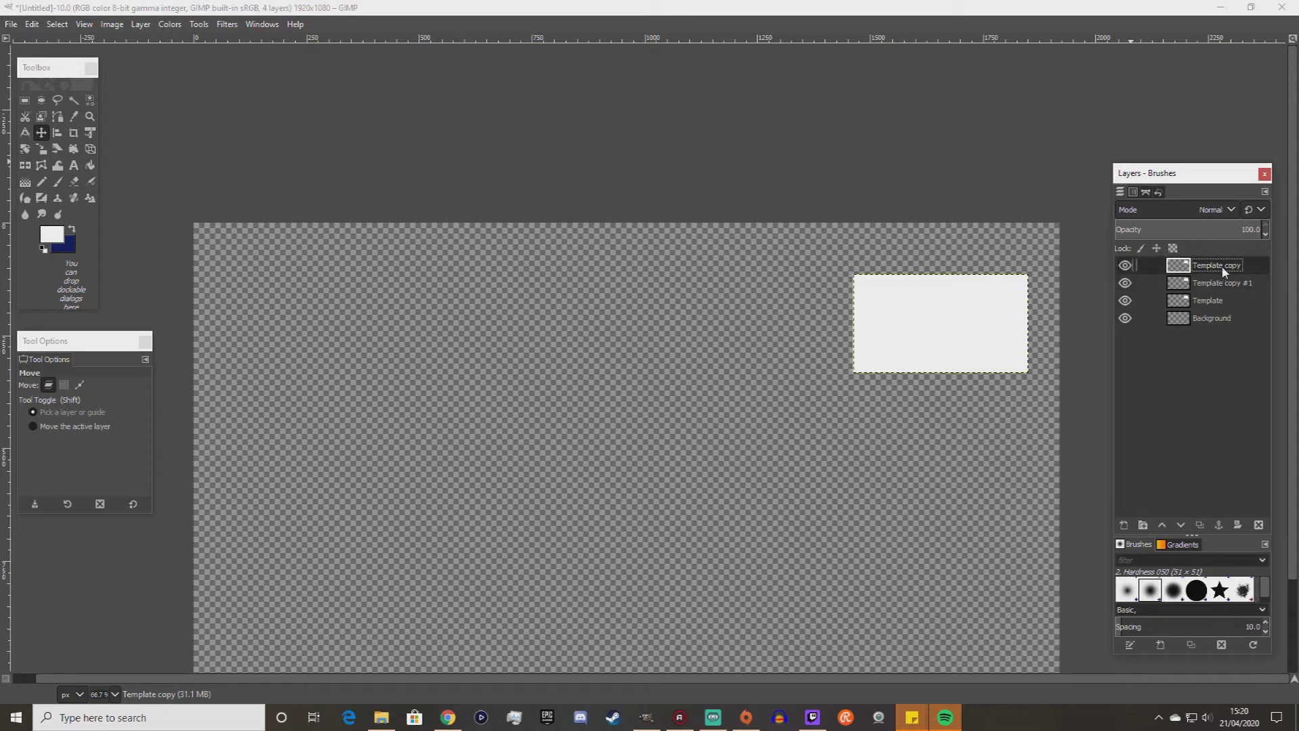
{"action": "double_click", "coordinate": [1222, 269]}
{"action": "key", "text": "Right"}
{"action": "key", "text": "BackSpace"}
{"action": "key", "text": "BackSpace"}
{"action": "key", "text": "BackSpace"}
{"action": "key", "text": "BackSpace"}
{"action": "type", "text": "Black"}
{"action": "key", "text": "Return"}
Rename the second copy of the Template layer as Template Colour.
{"action": "left_click", "coordinate": [1221, 282]}
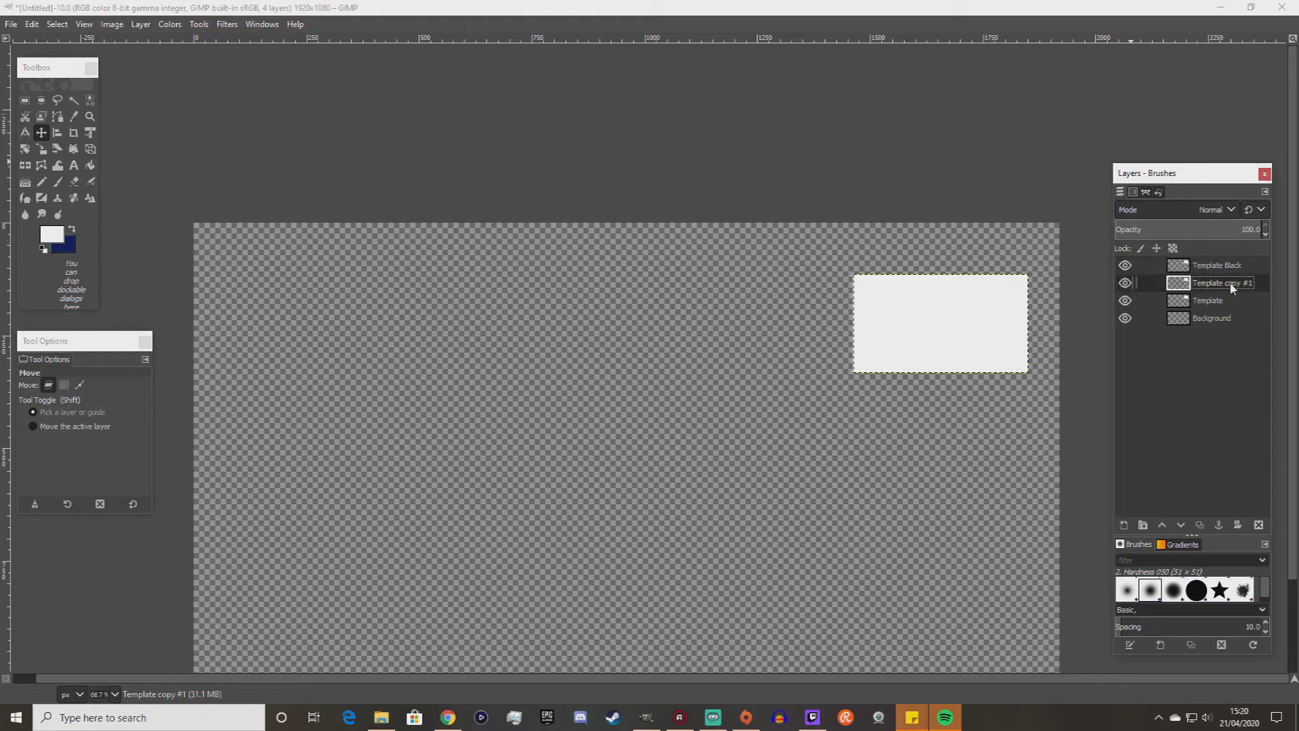
{"action": "double_click", "coordinate": [1231, 289]}
{"action": "left_click", "coordinate": [1250, 283]}
{"action": "key", "text": "BackSpace"}
{"action": "key", "text": "BackSpace"}
{"action": "key", "text": "BackSpace"}
{"action": "key", "text": "BackSpace"}
{"action": "key", "text": "BackSpace"}
{"action": "key", "text": "BackSpace"}
{"action": "key", "text": "BackSpace"}
{"action": "type", "text": "Cloour"}
{"action": "key", "text": "BackSpace"}
{"action": "key", "text": "BackSpace"}
{"action": "key", "text": "BackSpace"}
{"action": "type", "text": "o"}
{"action": "key", "text": "Return"}
Hide the Background, Template and Template Colour layers and make Template Black the active layer.
{"action": "left_click", "coordinate": [1126, 318]}
{"action": "left_click", "coordinate": [1125, 301]}
{"action": "left_click", "coordinate": [1125, 285]}
{"action": "left_click", "coordinate": [1218, 268]}
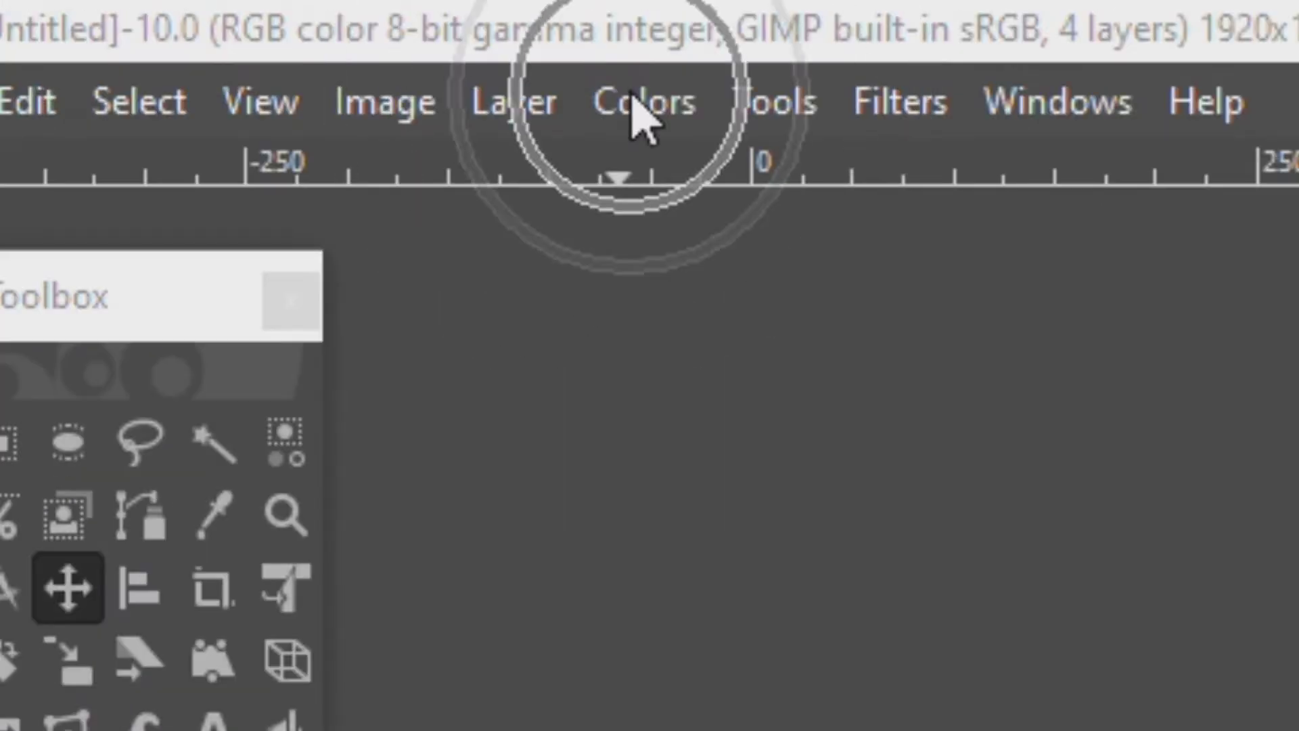
Turn the Template Black rectangle black by lowering its exposure to below -10 with the Exposure adjustment.
{"action": "left_click", "coordinate": [676, 108]}
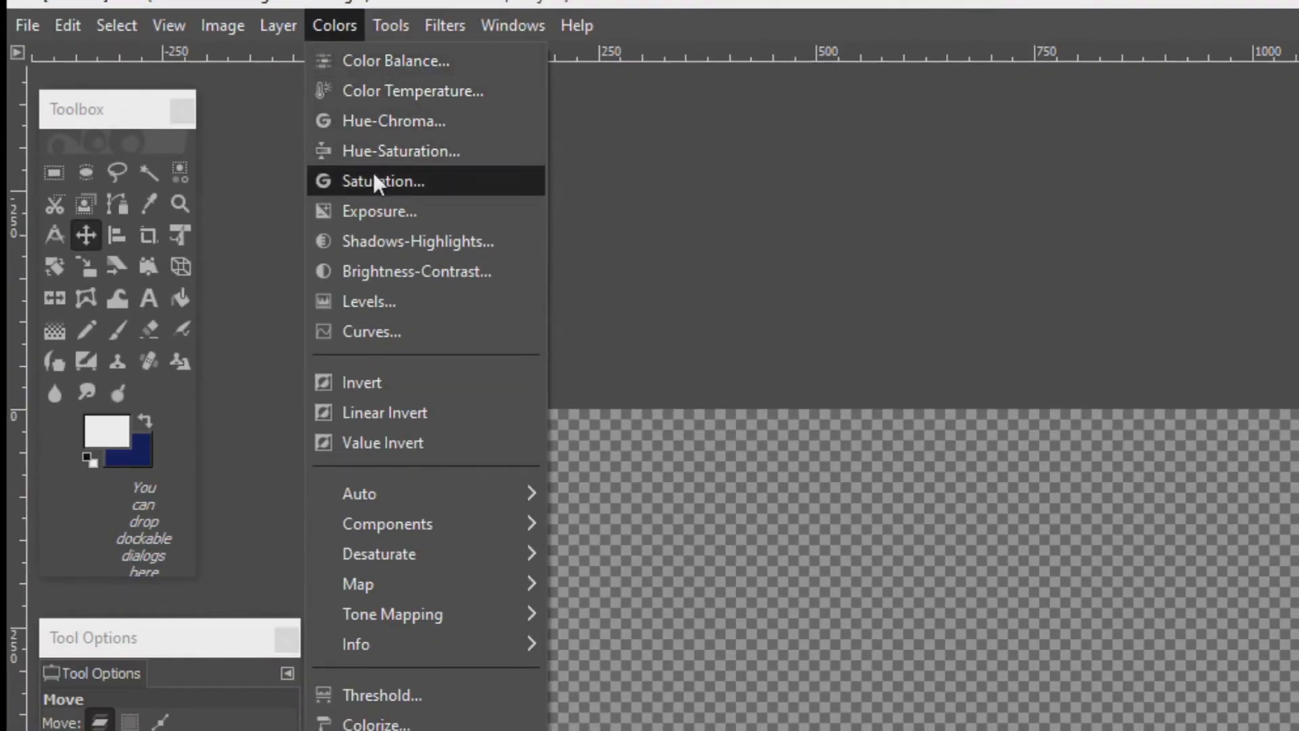
{"action": "left_click", "coordinate": [429, 211]}
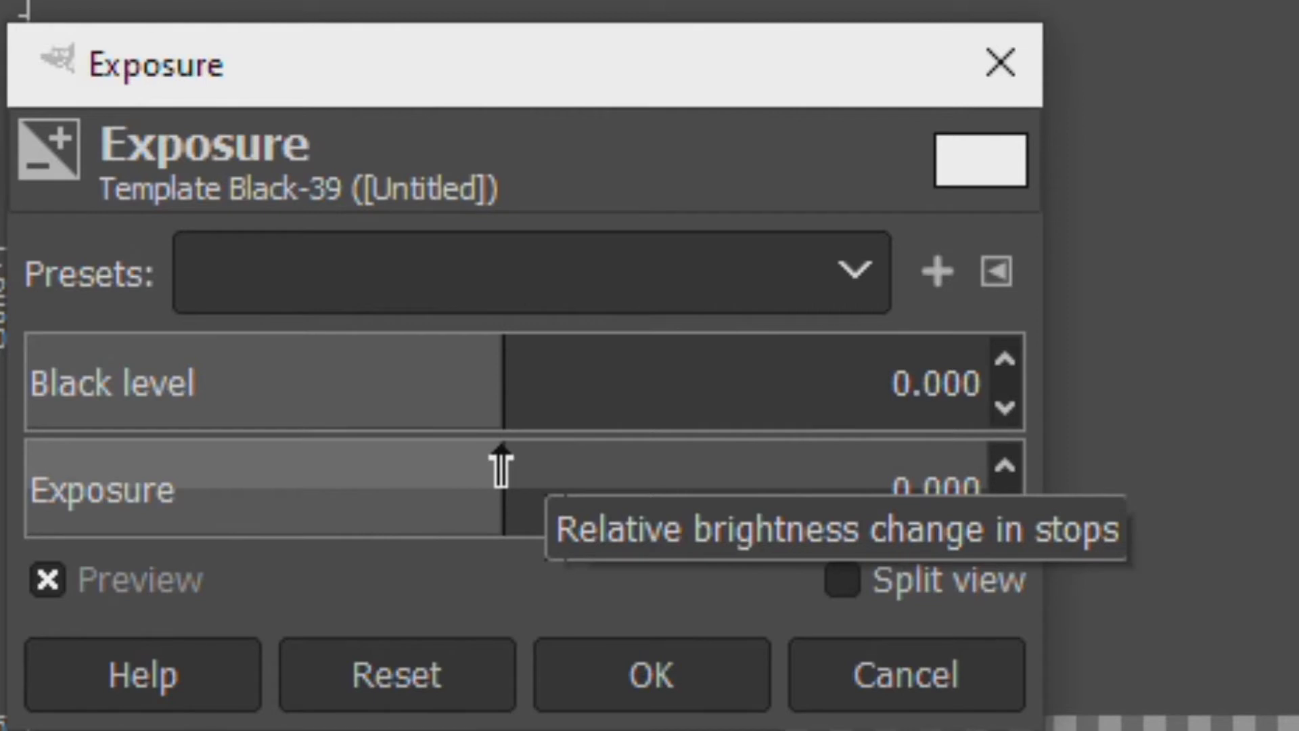
{"action": "left_click_drag", "start_coordinate": [499, 466], "coordinate": [18, 425]}
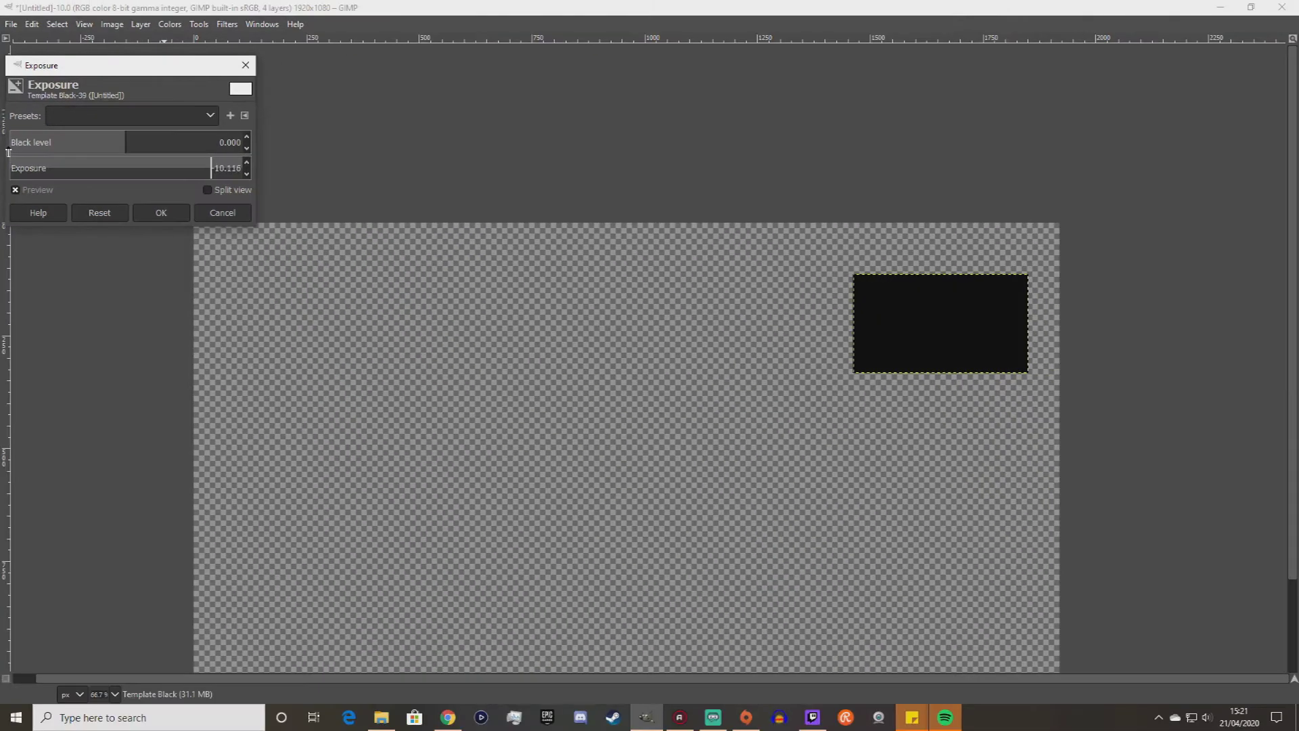
{"action": "left_click_drag", "start_coordinate": [9, 152], "coordinate": [0, 152]}
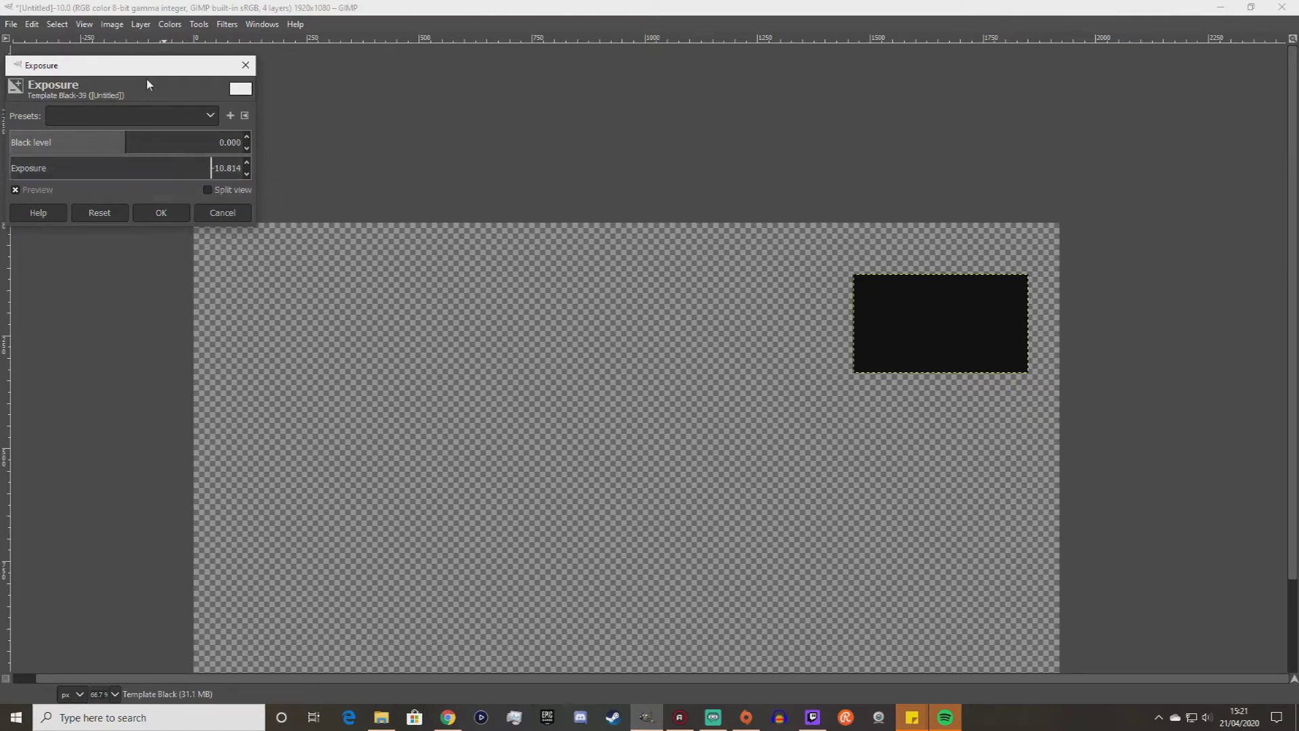
{"action": "left_click_drag", "start_coordinate": [165, 71], "coordinate": [325, 90]}
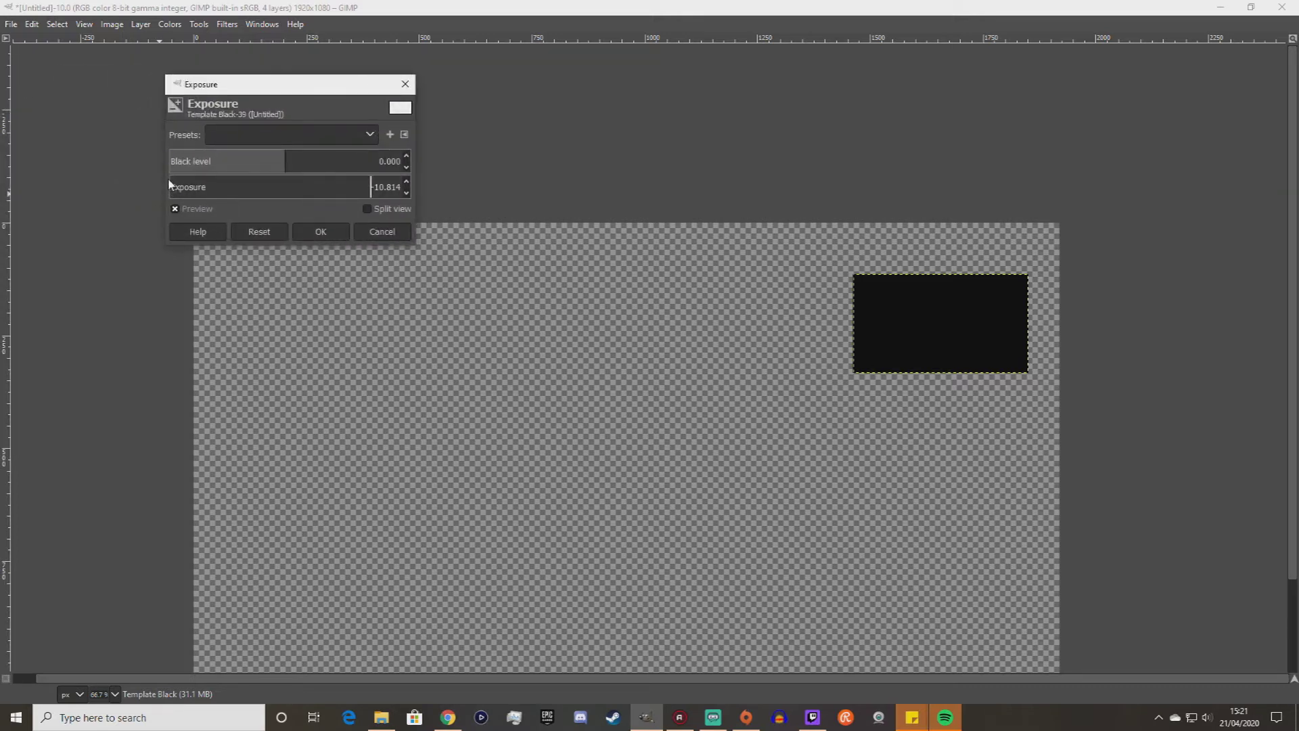
{"action": "left_click_drag", "start_coordinate": [174, 186], "coordinate": [115, 176]}
{"action": "left_click", "coordinate": [323, 233]}
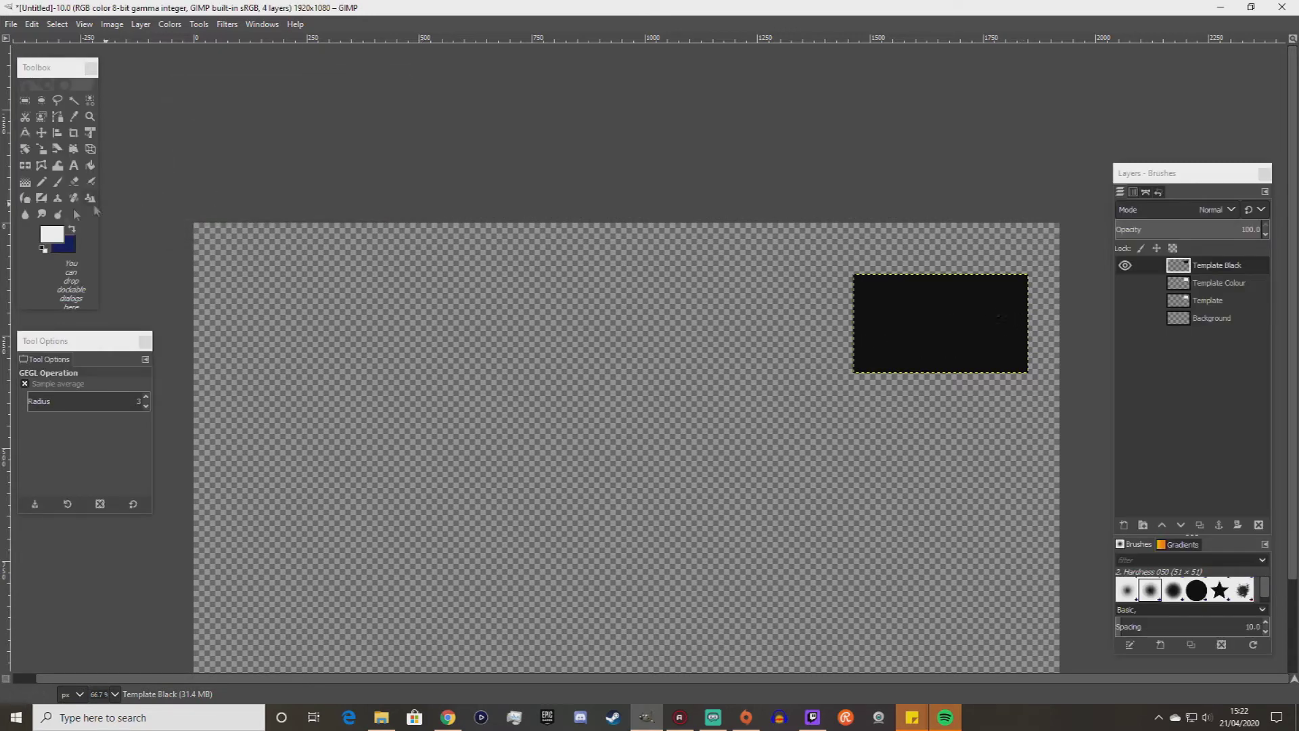
Reset the foreground and background colours to the default black and white.
{"action": "left_click", "coordinate": [42, 250]}
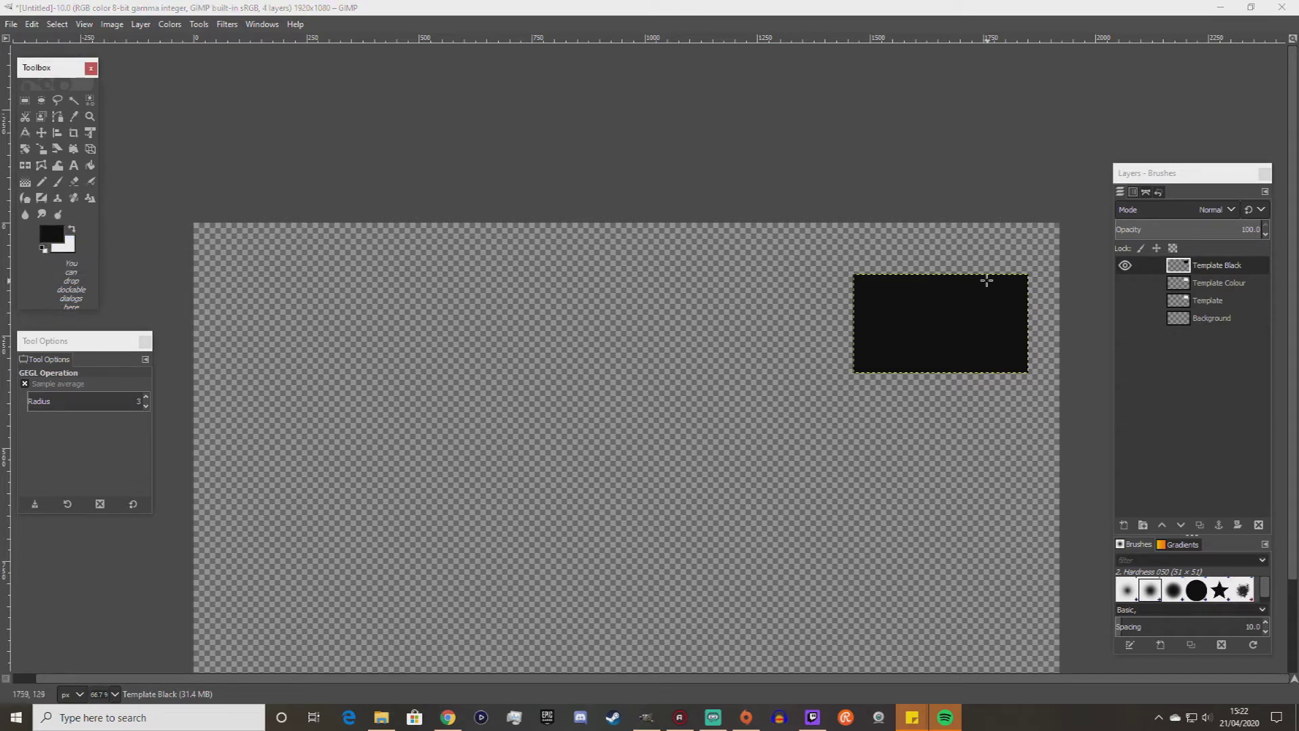
Examine the edges and corners of the black rectangle at high magnification for a clean outline.
{"action": "scroll", "coordinate": [983, 280], "scroll_direction": "up", "scroll_amount": 8}
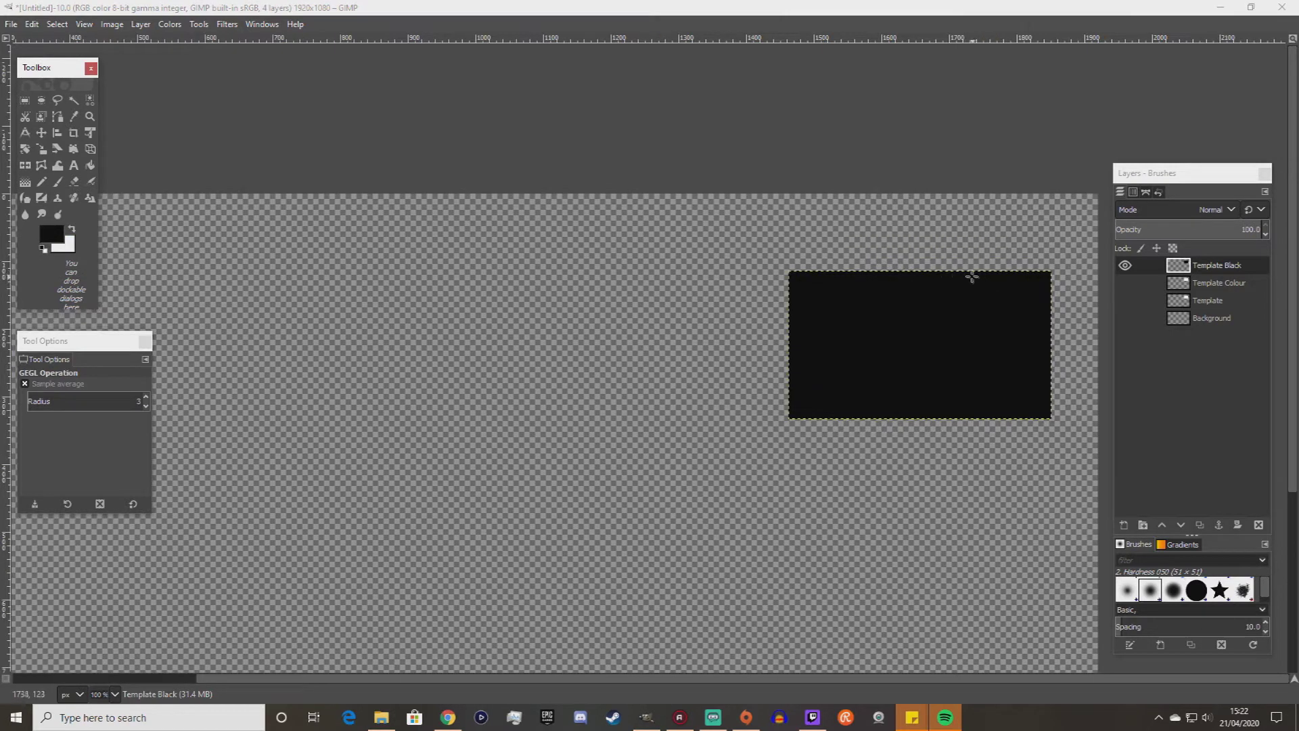
{"action": "scroll", "coordinate": [399, 321], "scroll_direction": "up", "scroll_amount": 4}
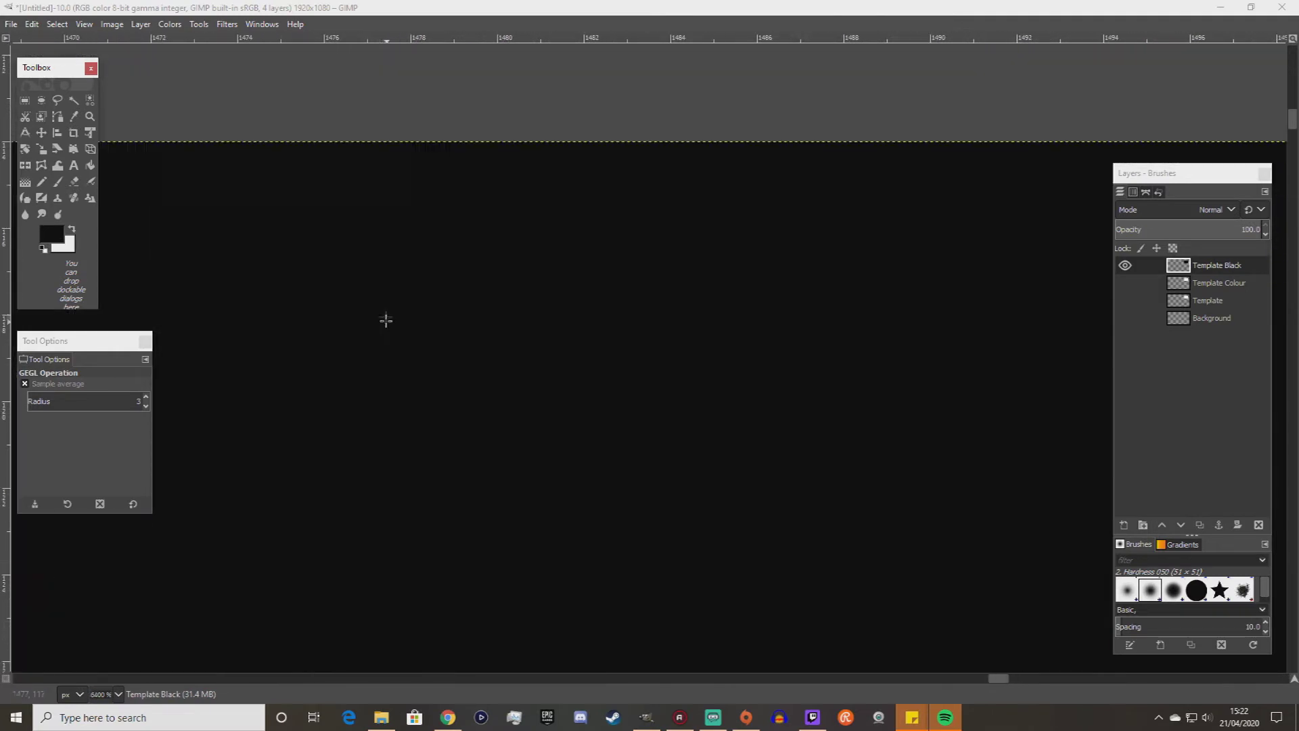
{"action": "mouse_move", "coordinate": [1004, 677]}
{"action": "left_mouse_down"}
{"action": "mouse_move", "coordinate": [972, 677]}
{"action": "mouse_move", "coordinate": [997, 678]}
{"action": "left_mouse_up"}
{"action": "scroll", "coordinate": [812, 430], "scroll_direction": "up", "scroll_amount": 2}
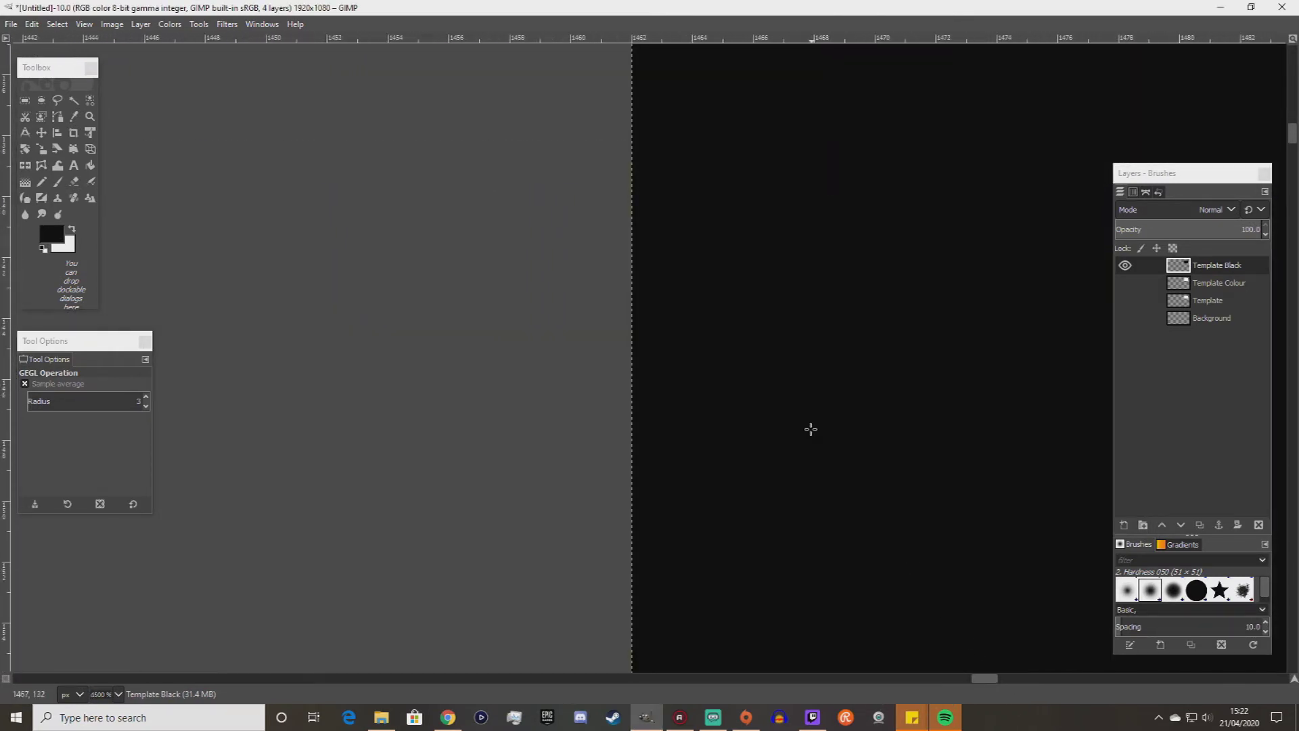
{"action": "scroll", "coordinate": [645, 414], "scroll_direction": "up", "scroll_amount": 3, "text": "ctrl"}
{"action": "scroll", "coordinate": [615, 391], "scroll_direction": "down", "scroll_amount": 2, "text": "ctrl"}
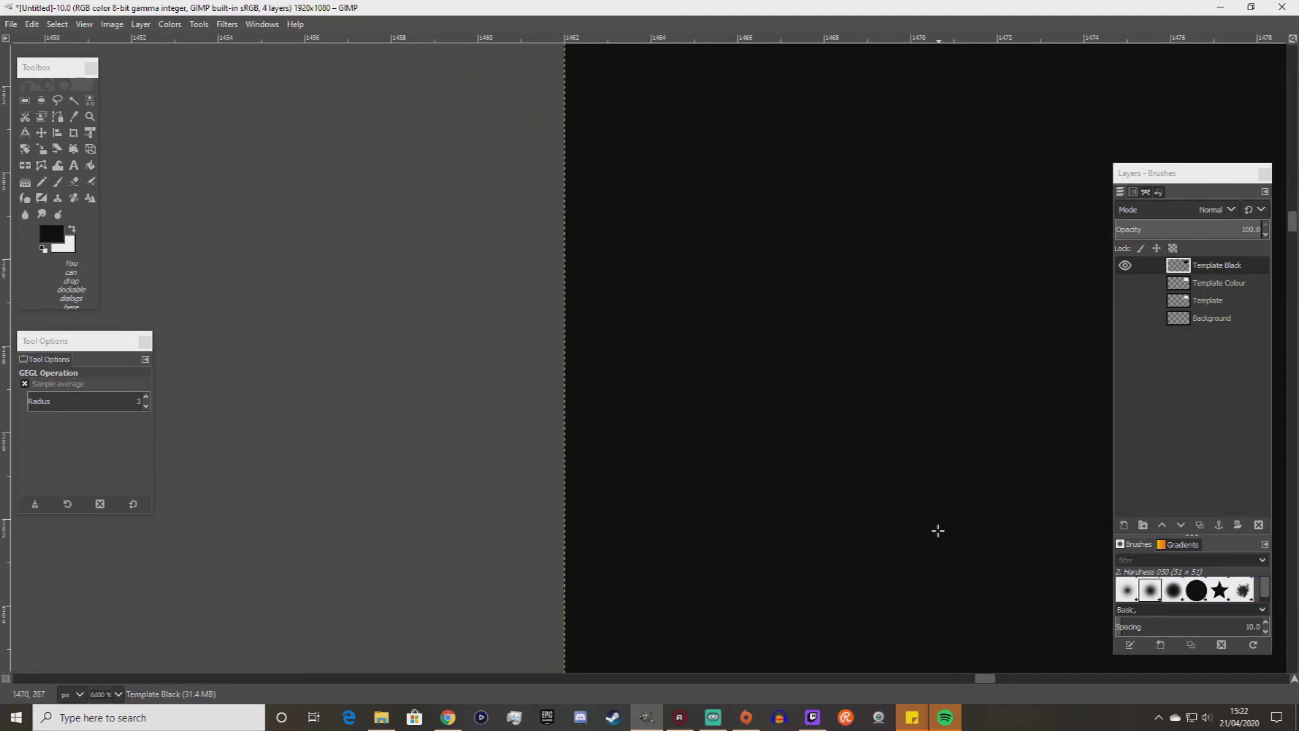
{"action": "scroll", "coordinate": [936, 527], "scroll_direction": "down", "scroll_amount": 5}
{"action": "left_click_drag", "start_coordinate": [986, 679], "coordinate": [1244, 682]}
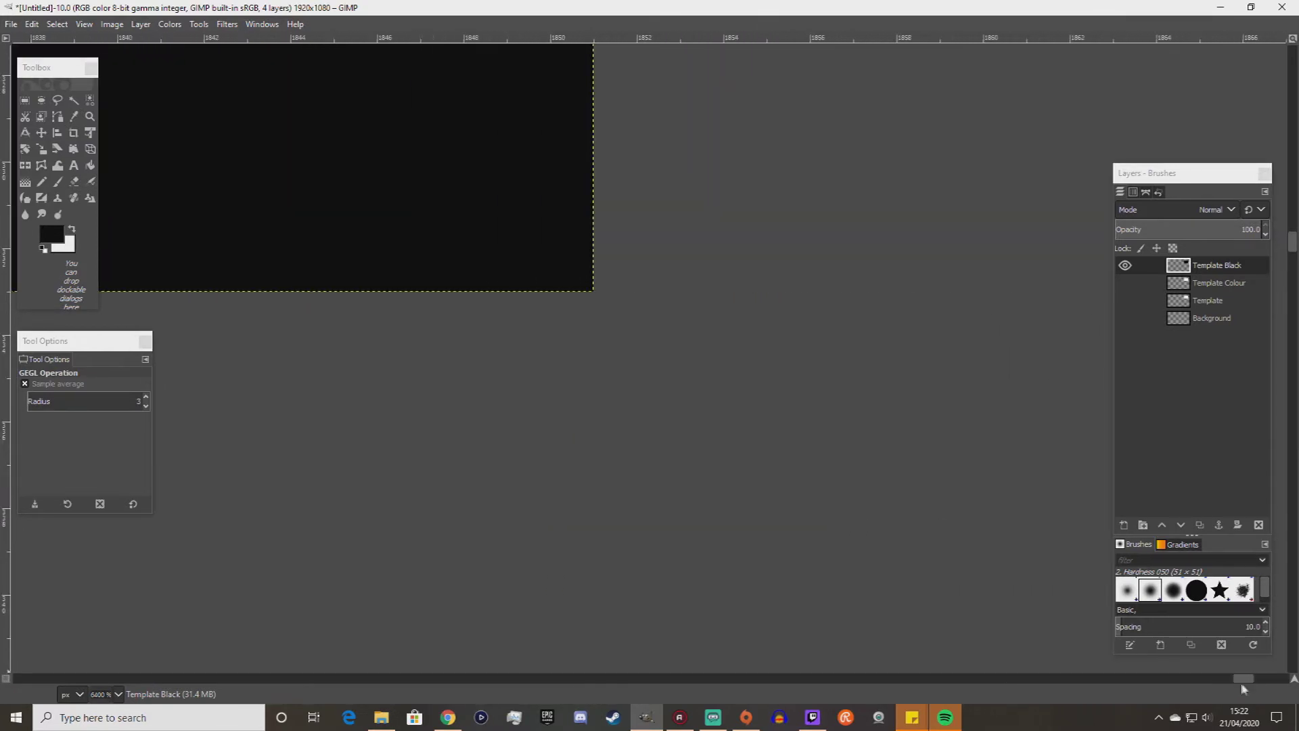
{"action": "scroll", "coordinate": [599, 370], "scroll_direction": "up", "scroll_amount": 5}
Show the Template Colour layer temporarily to check the black rectangle's edges against it, and hide it again.
{"action": "left_click", "coordinate": [1124, 283]}
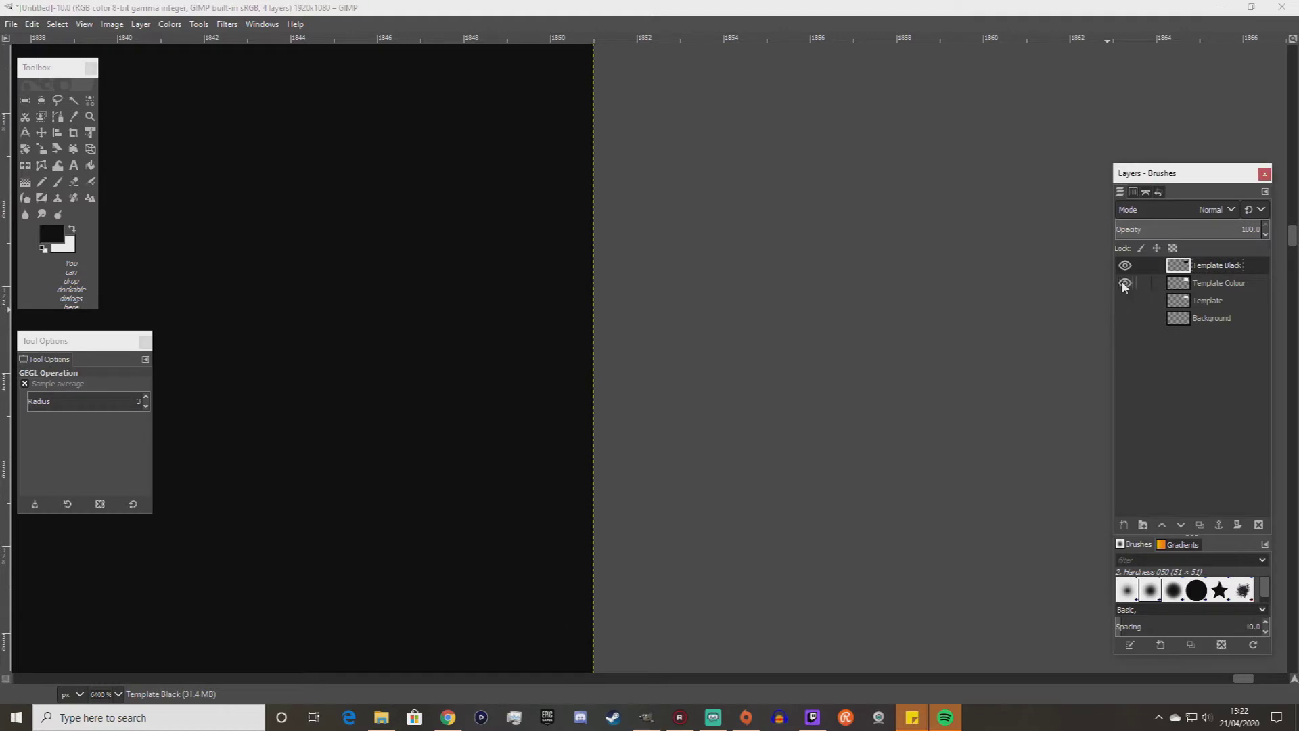
{"action": "scroll", "coordinate": [654, 257], "scroll_direction": "up", "scroll_amount": 5}
{"action": "scroll", "coordinate": [654, 255], "scroll_direction": "up", "scroll_amount": 4}
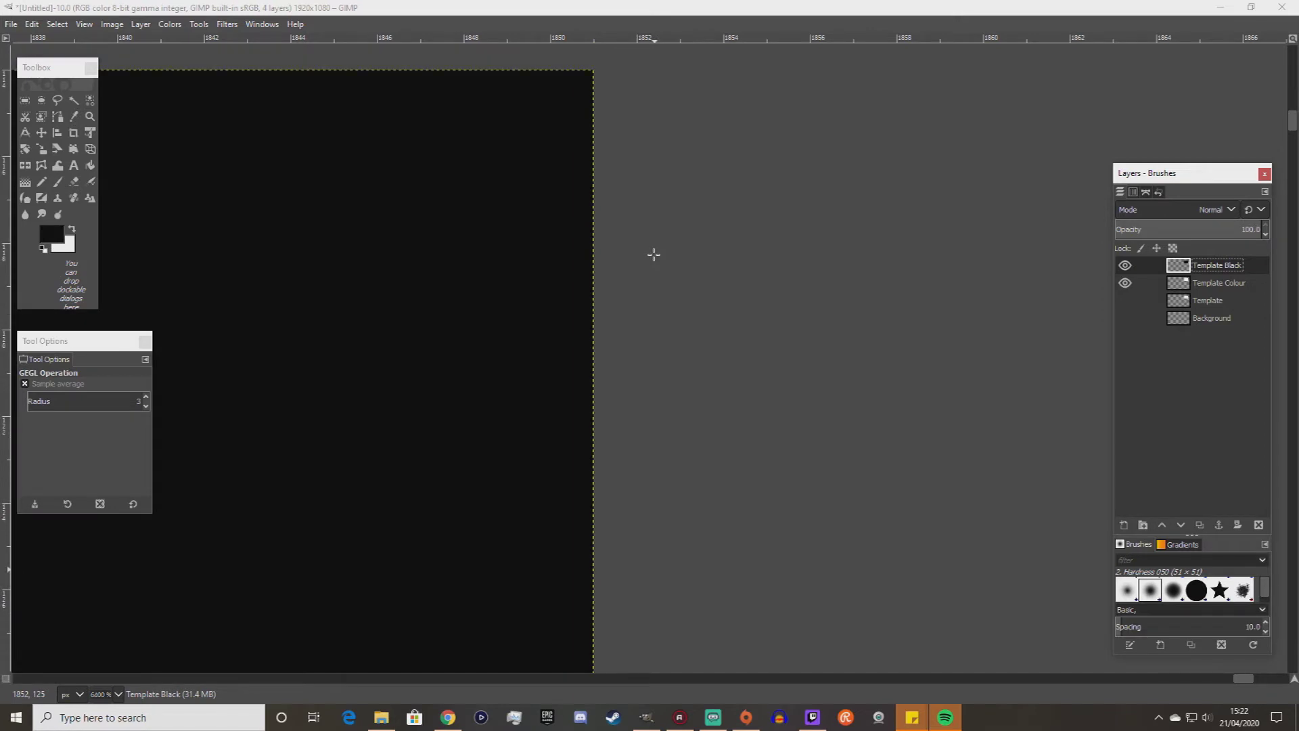
{"action": "scroll", "coordinate": [653, 255], "scroll_direction": "up", "scroll_amount": 3}
{"action": "left_click", "coordinate": [1124, 282]}
Hide the Template Black layer and make the Template Colour layer visible and active.
{"action": "scroll", "coordinate": [621, 311], "scroll_direction": "down", "scroll_amount": 14}
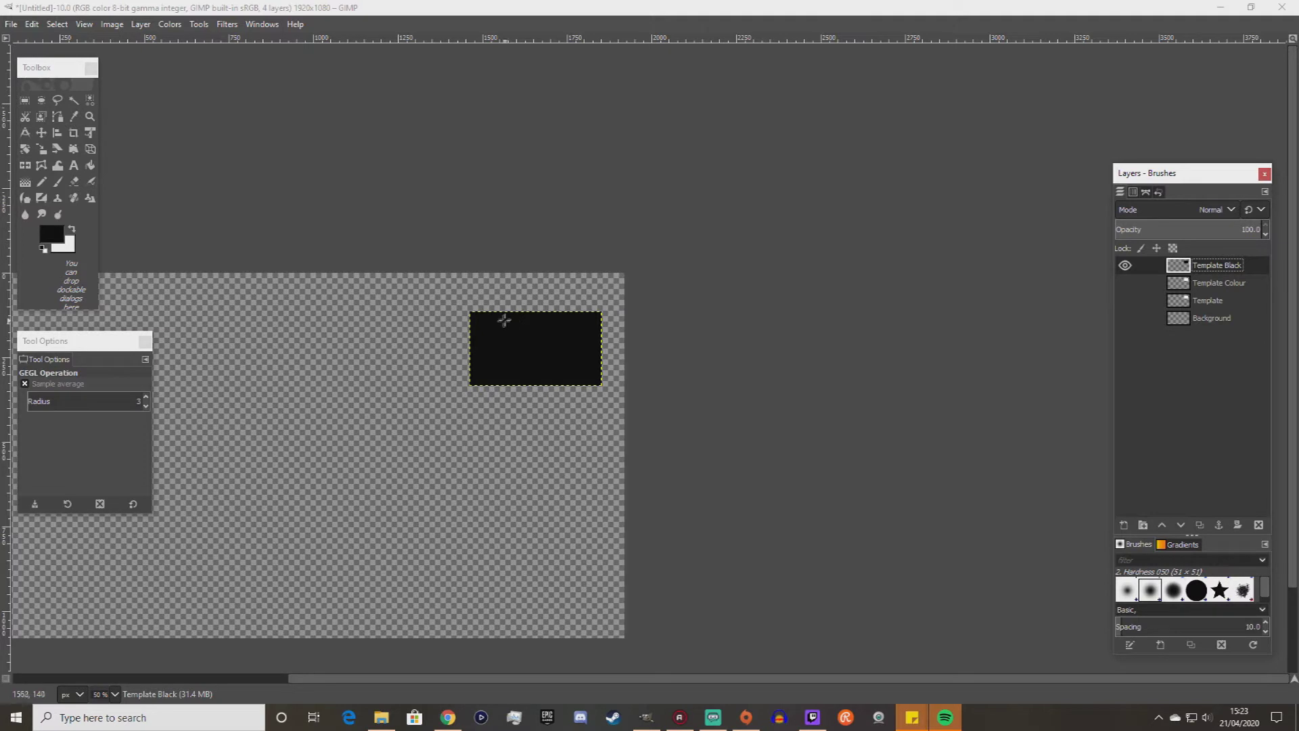
{"action": "key", "text": "1"}
{"action": "key", "text": "2"}
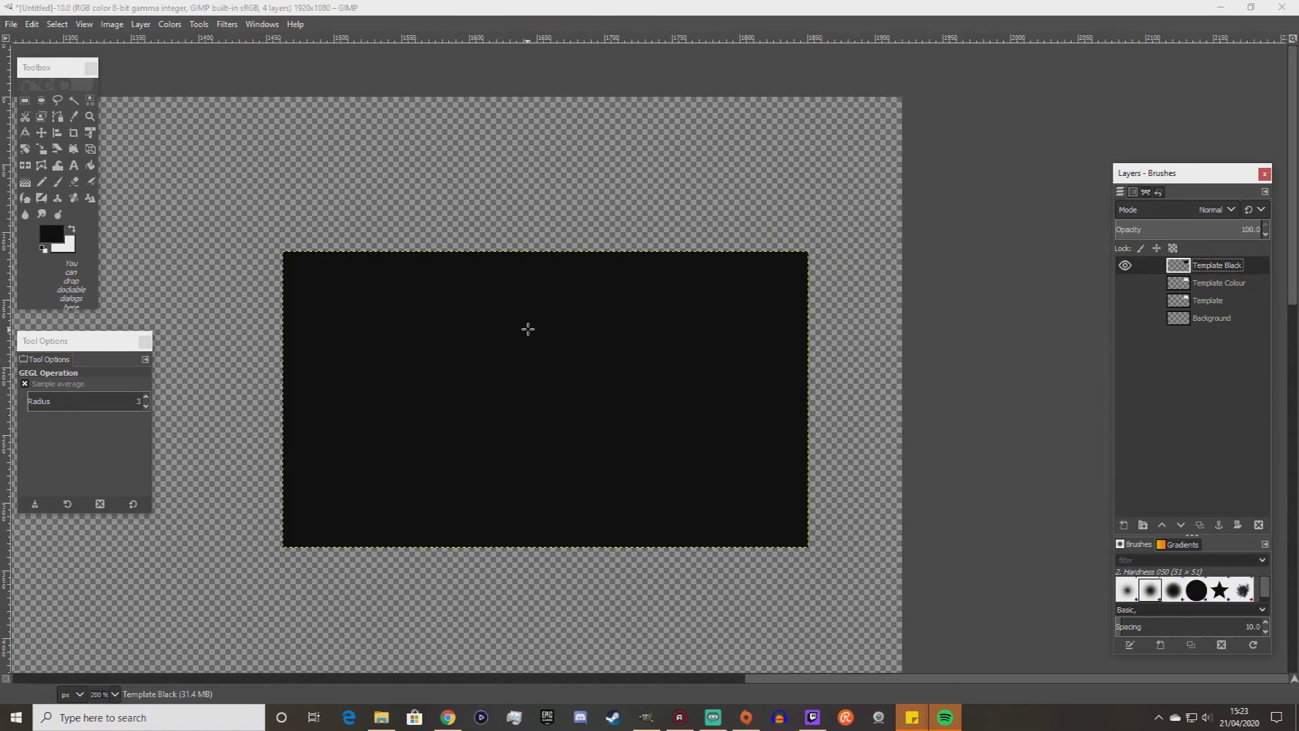
{"action": "left_click", "coordinate": [1125, 265]}
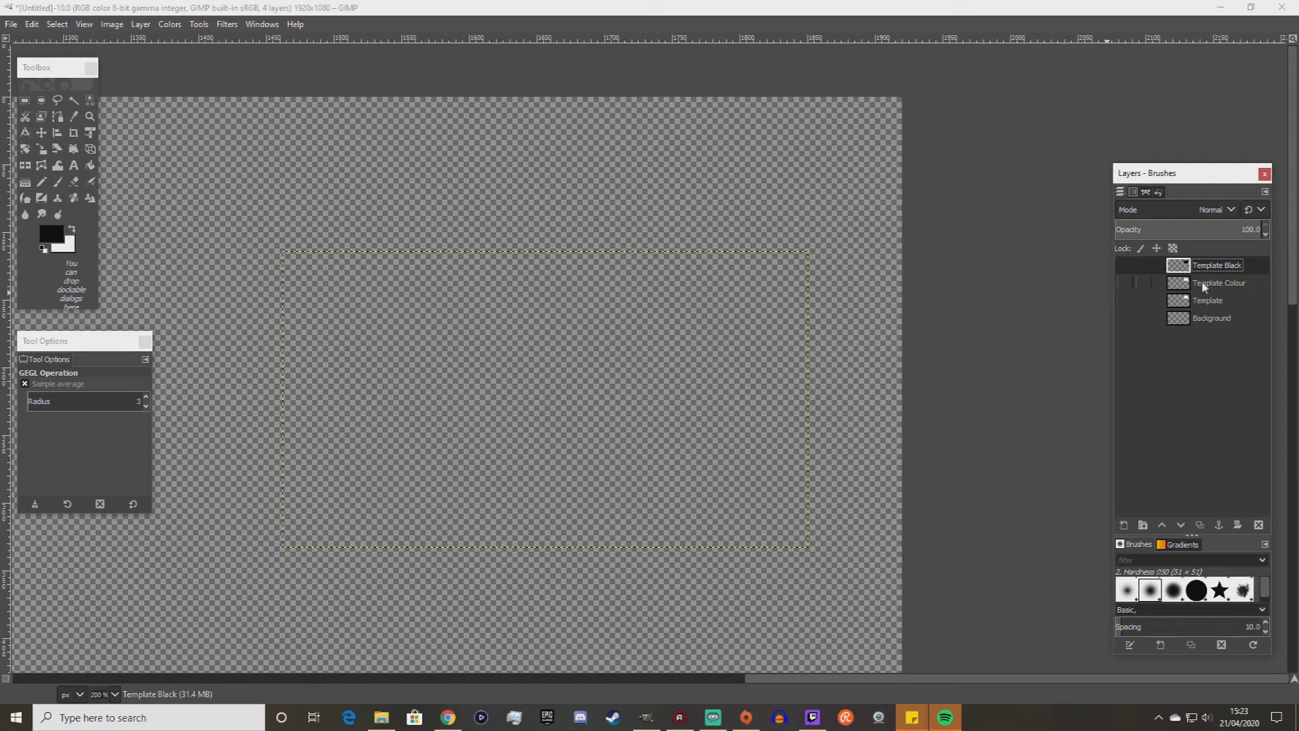
{"action": "left_click", "coordinate": [1205, 284]}
{"action": "left_click", "coordinate": [1124, 283]}
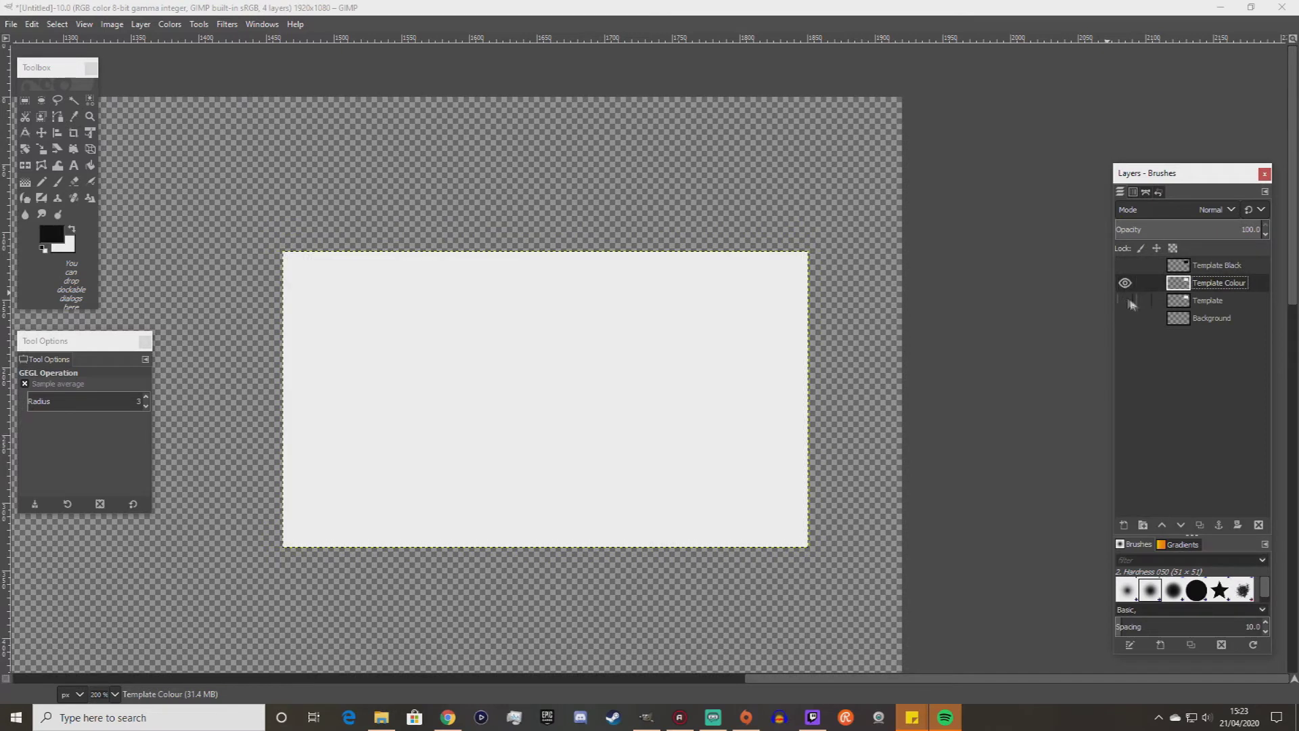
Set the foreground colour to bright green and fill the Template Colour rectangle with it using Bucket Fill.
{"action": "left_click", "coordinate": [169, 25]}
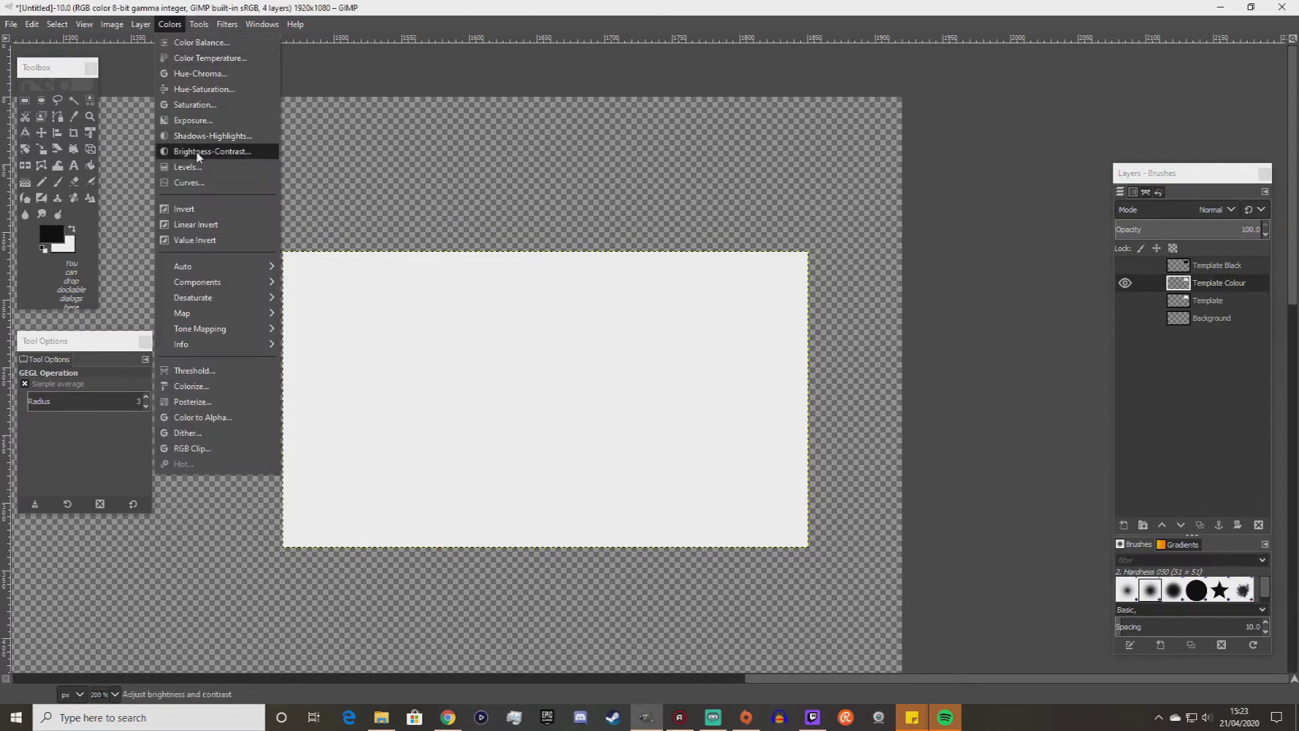
{"action": "left_click", "coordinate": [369, 10]}
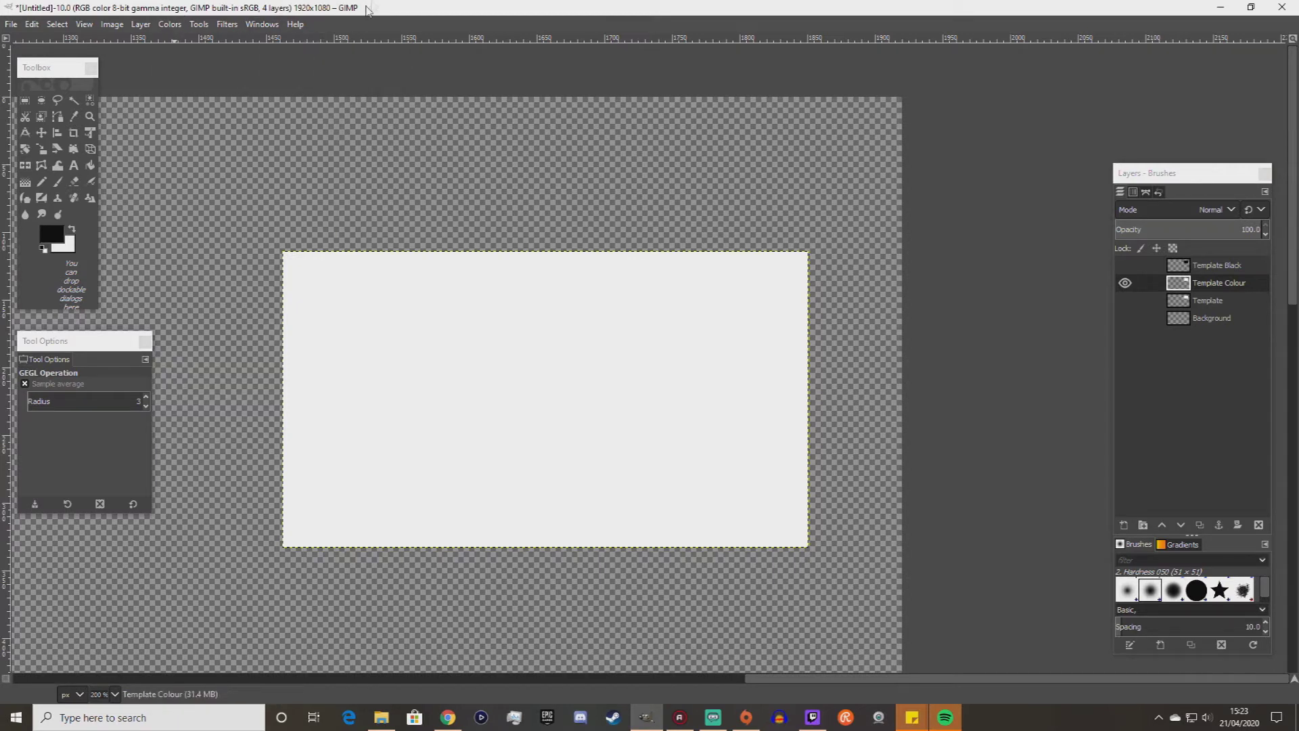
{"action": "left_click", "coordinate": [90, 165]}
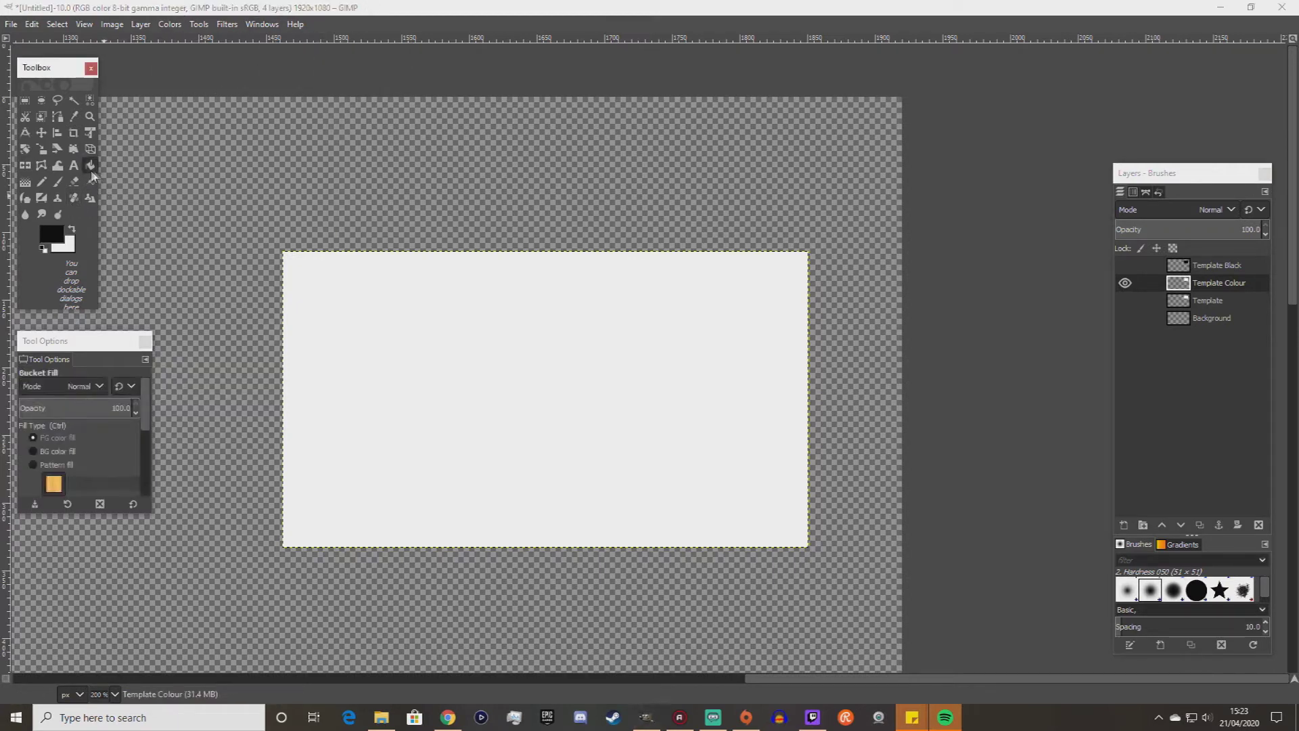
{"action": "left_click", "coordinate": [71, 230]}
{"action": "left_click", "coordinate": [58, 236]}
{"action": "left_click", "coordinate": [334, 204]}
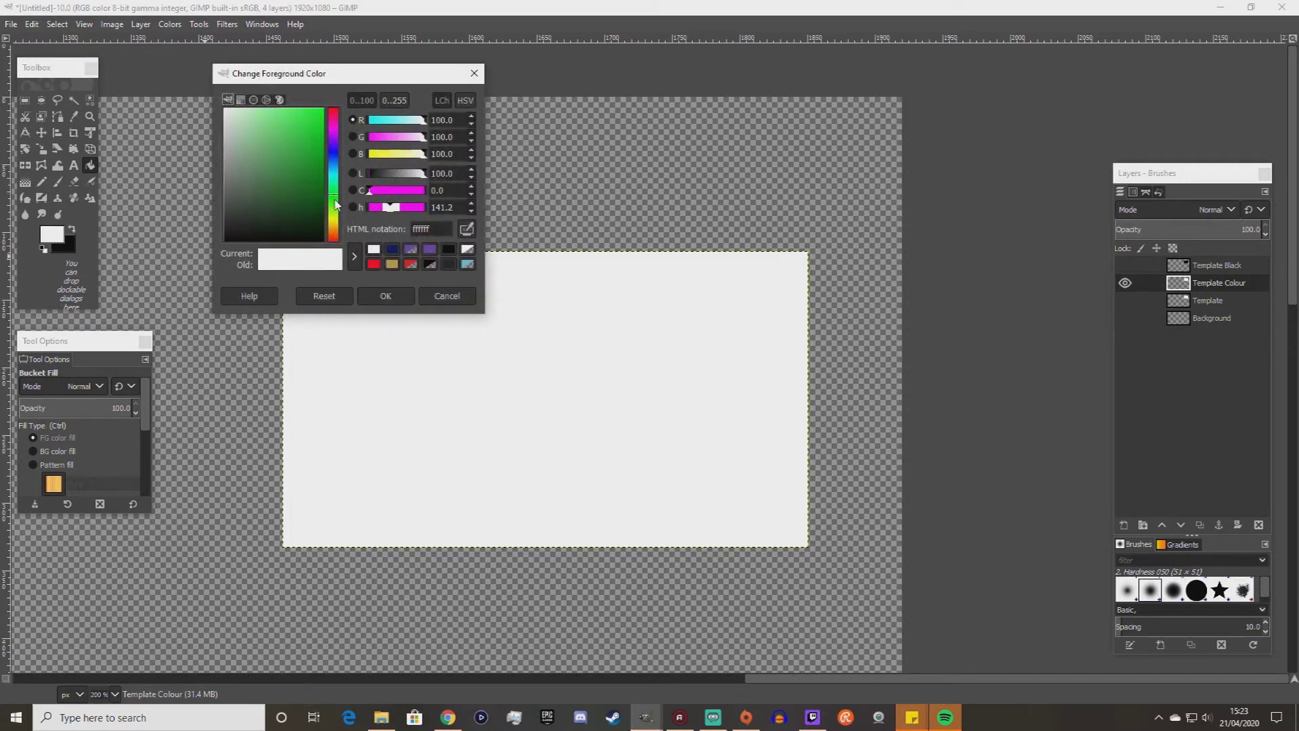
{"action": "left_click_drag", "start_coordinate": [336, 204], "coordinate": [335, 189]}
{"action": "mouse_move", "coordinate": [320, 115]}
{"action": "left_mouse_down"}
{"action": "mouse_move", "coordinate": [321, 133]}
{"action": "mouse_move", "coordinate": [315, 119]}
{"action": "left_mouse_up"}
{"action": "left_click", "coordinate": [387, 297]}
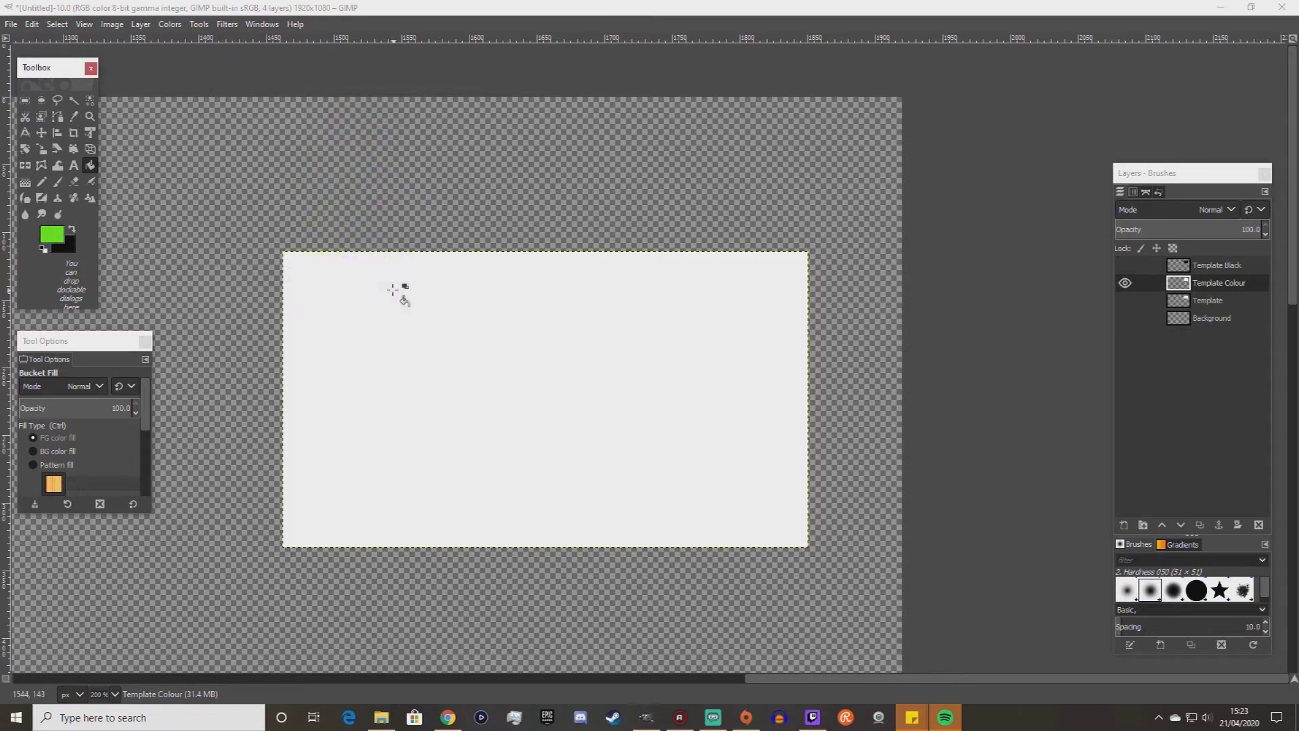
{"action": "left_click", "coordinate": [554, 345]}
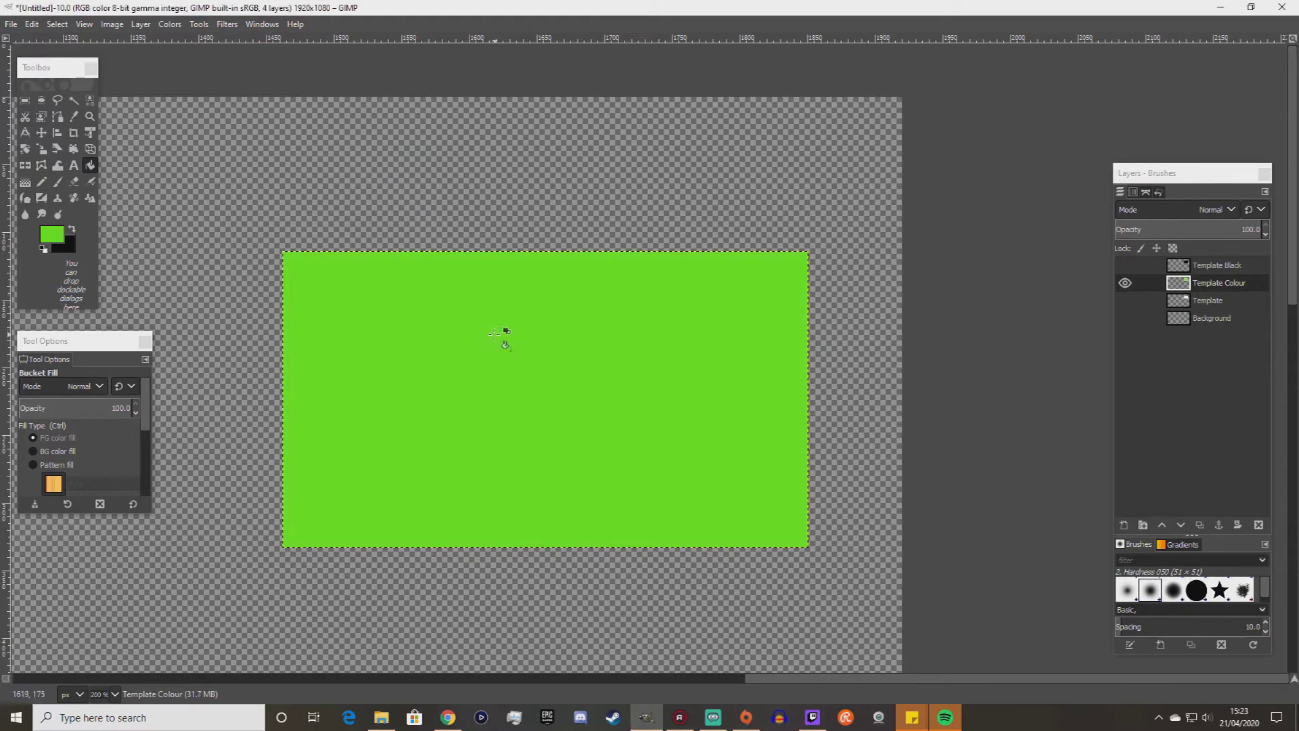
Examine the edges and corners of the green rectangle at high magnification for unfilled pixels.
{"action": "scroll", "coordinate": [651, 251], "scroll_direction": "up", "scroll_amount": 6}
{"action": "scroll", "coordinate": [649, 247], "scroll_direction": "up", "scroll_amount": 4}
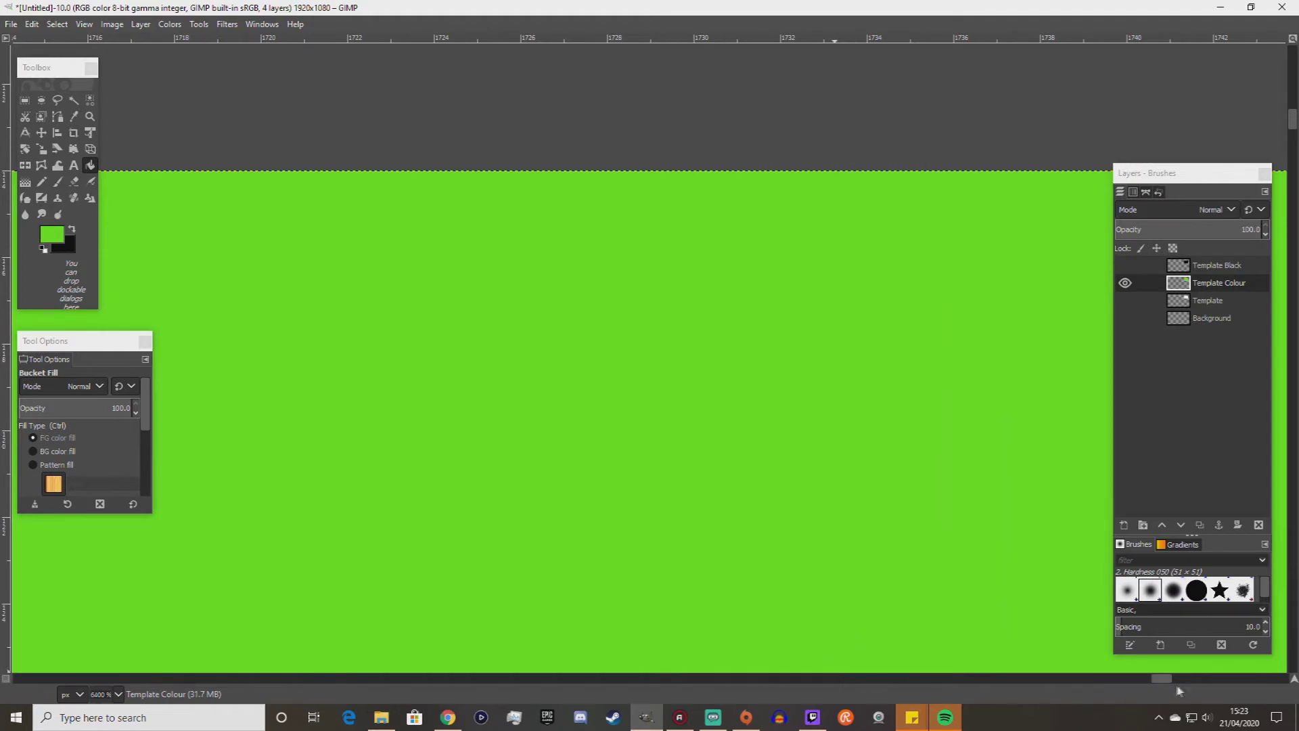
{"action": "left_click_drag", "start_coordinate": [1163, 679], "coordinate": [1242, 679]}
{"action": "scroll", "coordinate": [1004, 453], "scroll_direction": "down", "scroll_amount": 5}
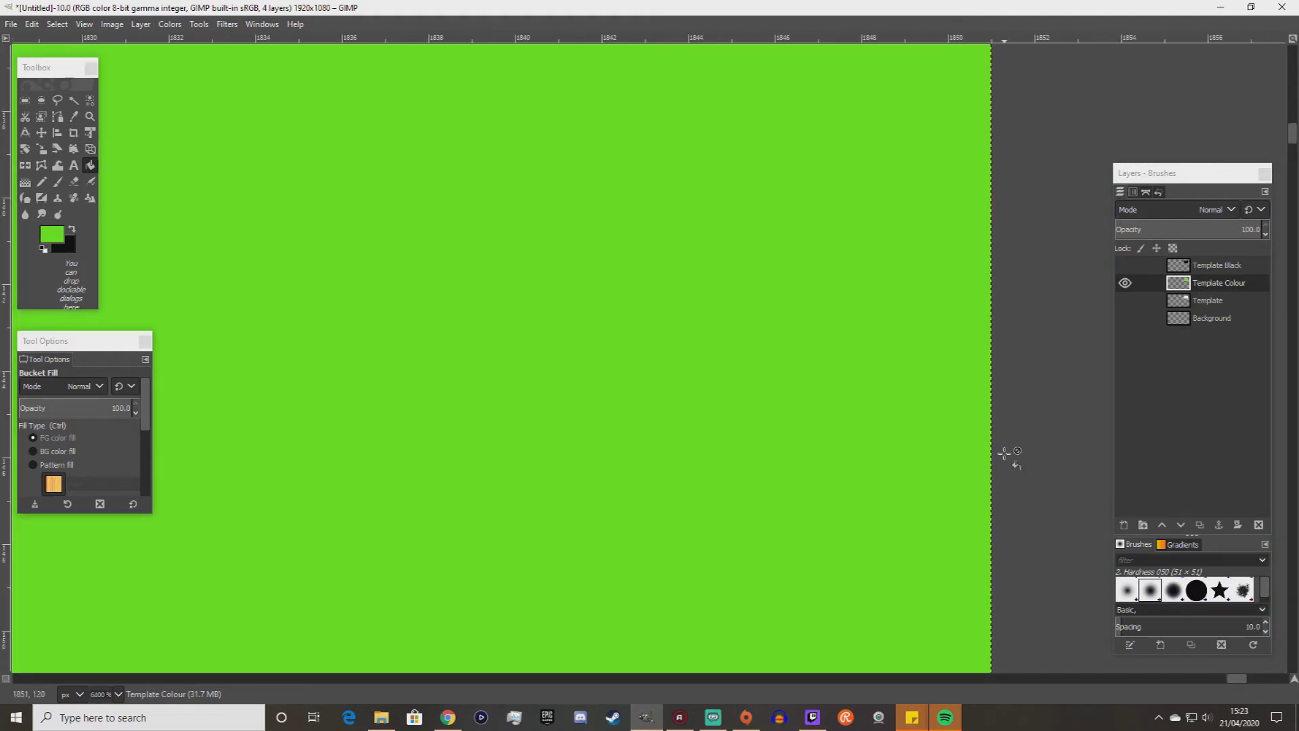
{"action": "scroll", "coordinate": [1004, 454], "scroll_direction": "down", "scroll_amount": 5}
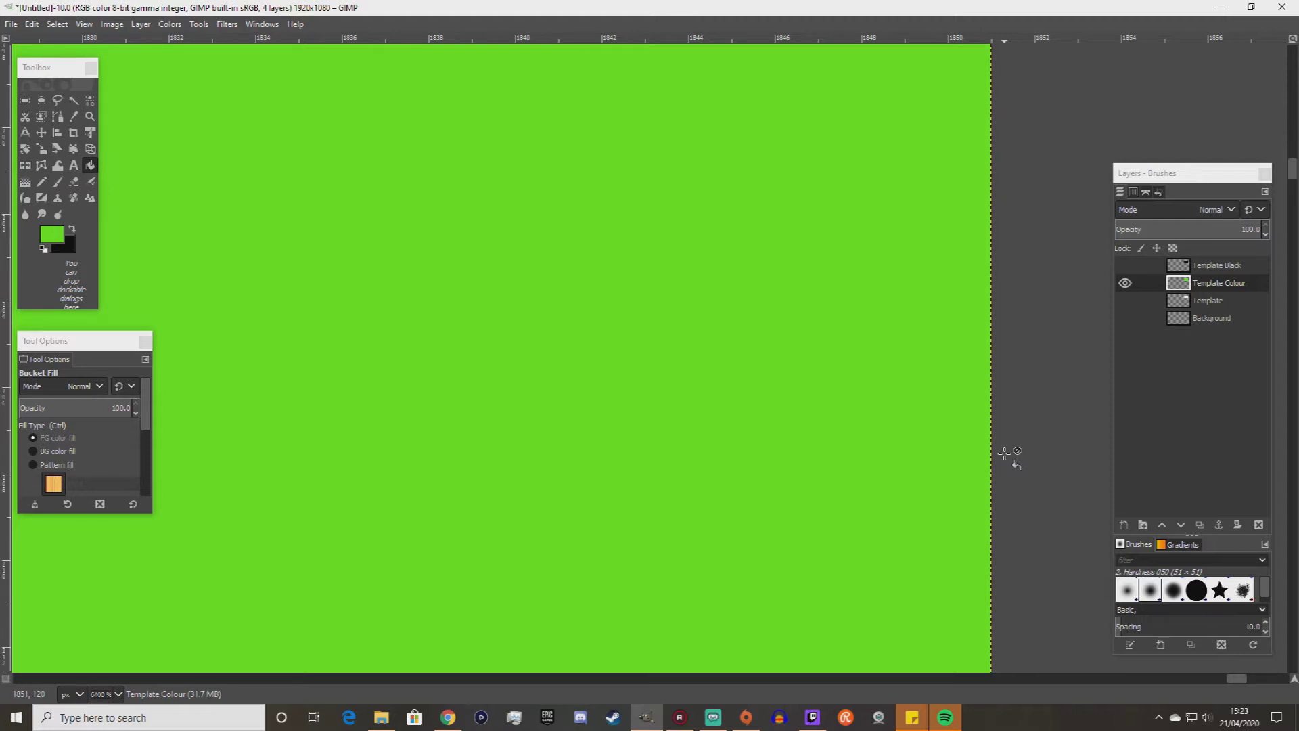
{"action": "scroll", "coordinate": [1004, 456], "scroll_direction": "down", "scroll_amount": 8}
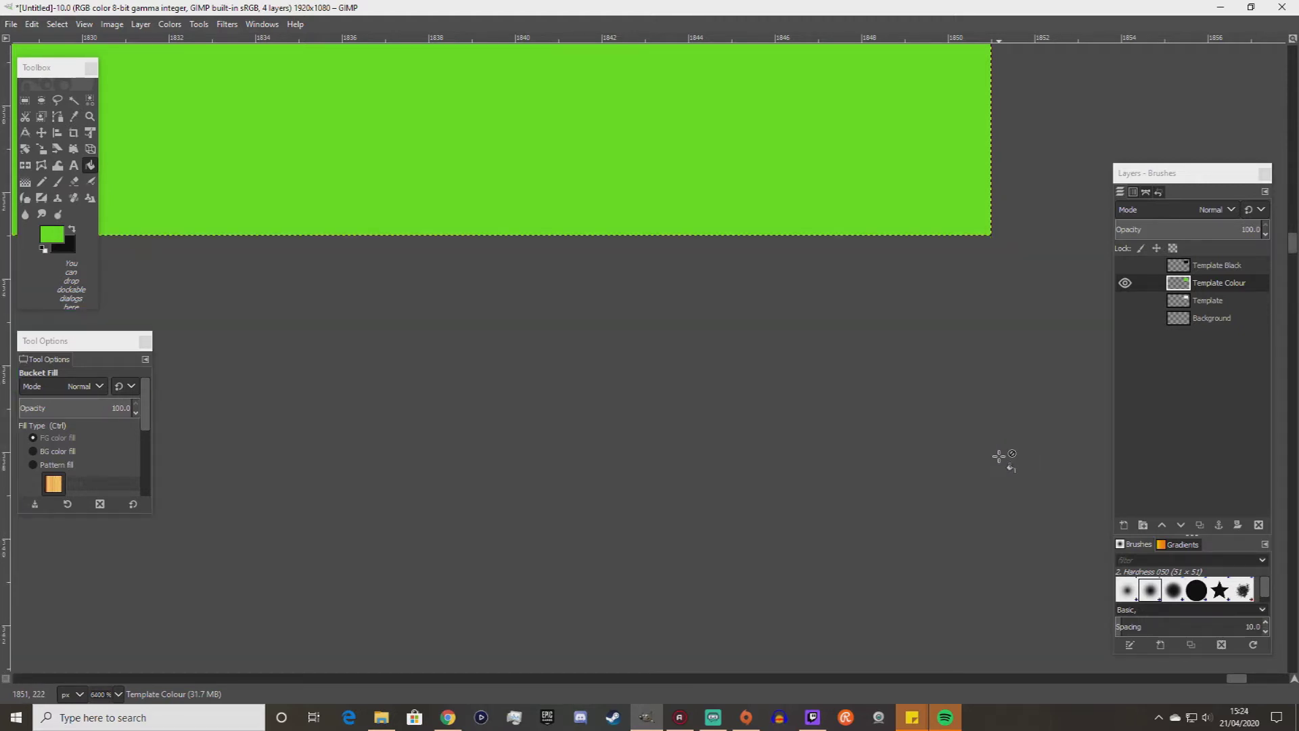
{"action": "scroll", "coordinate": [992, 201], "scroll_direction": "up", "scroll_amount": 4}
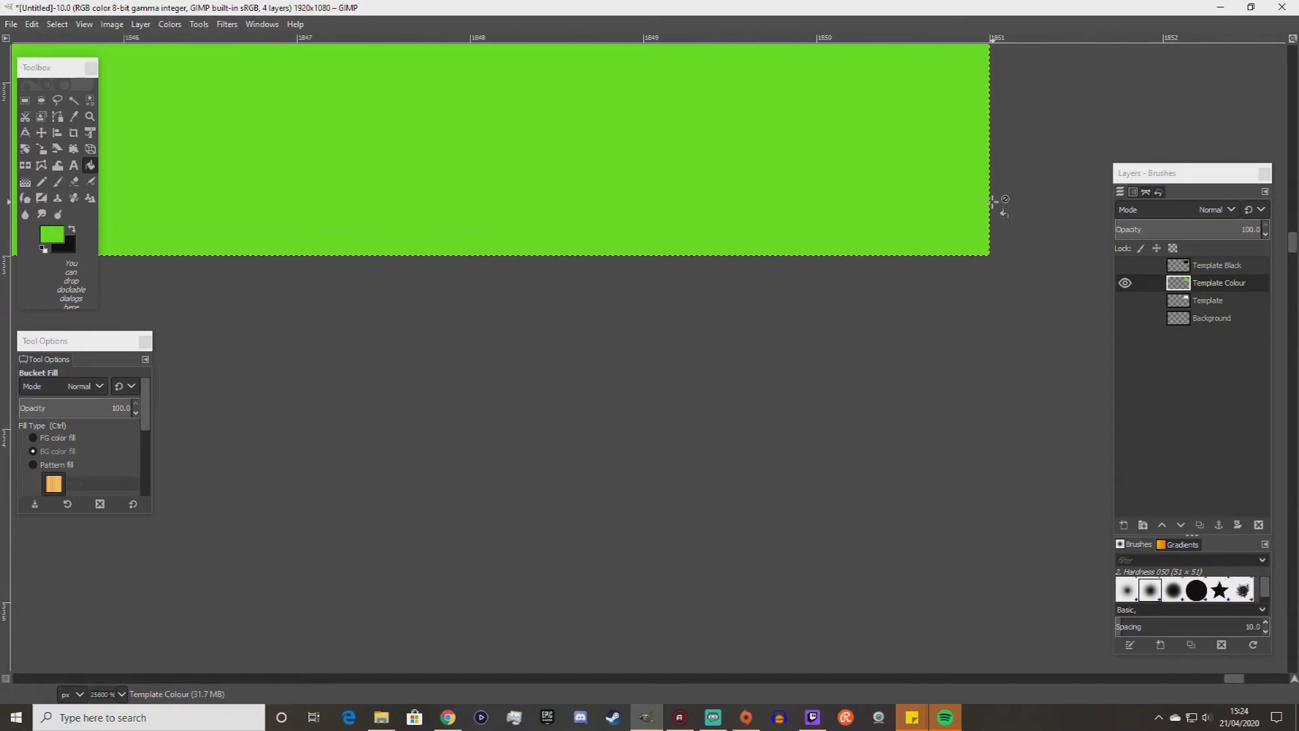
{"action": "scroll", "coordinate": [991, 201], "scroll_direction": "down", "scroll_amount": 6}
{"action": "left_click_drag", "start_coordinate": [1225, 679], "coordinate": [976, 679]}
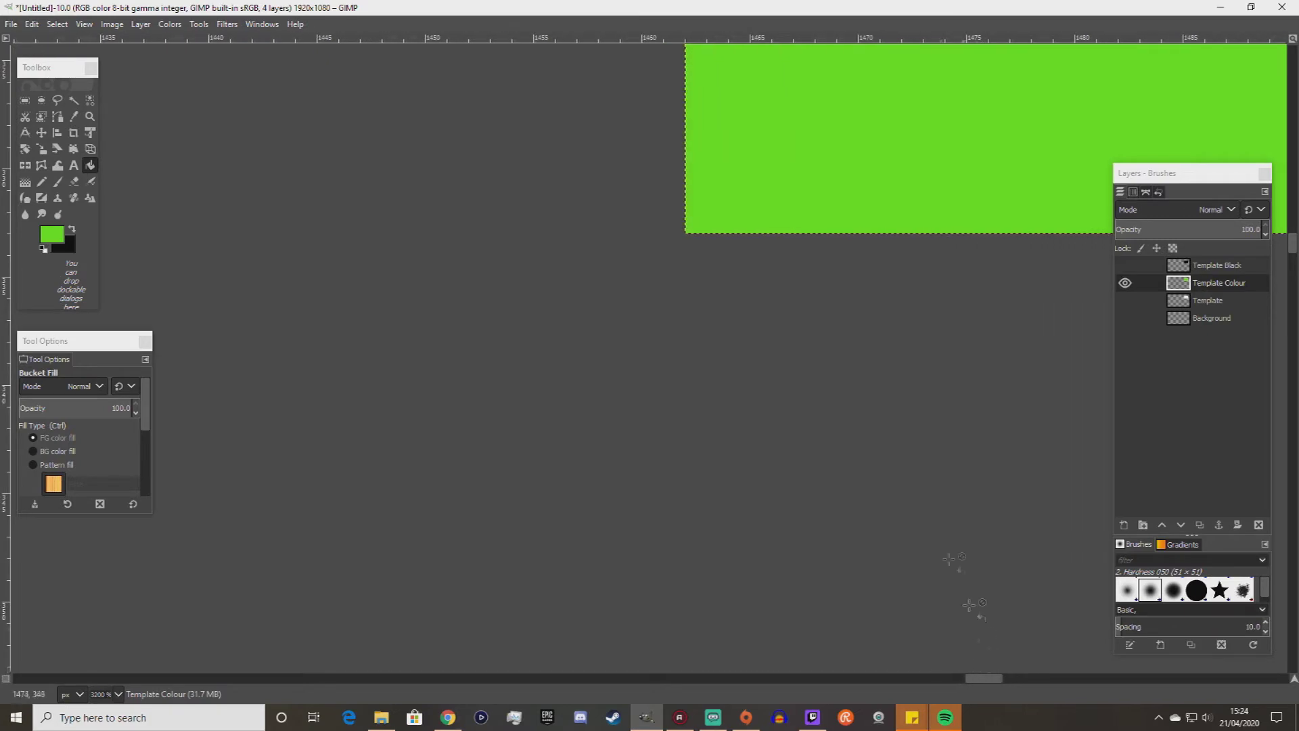
{"action": "left_click", "coordinate": [854, 389]}
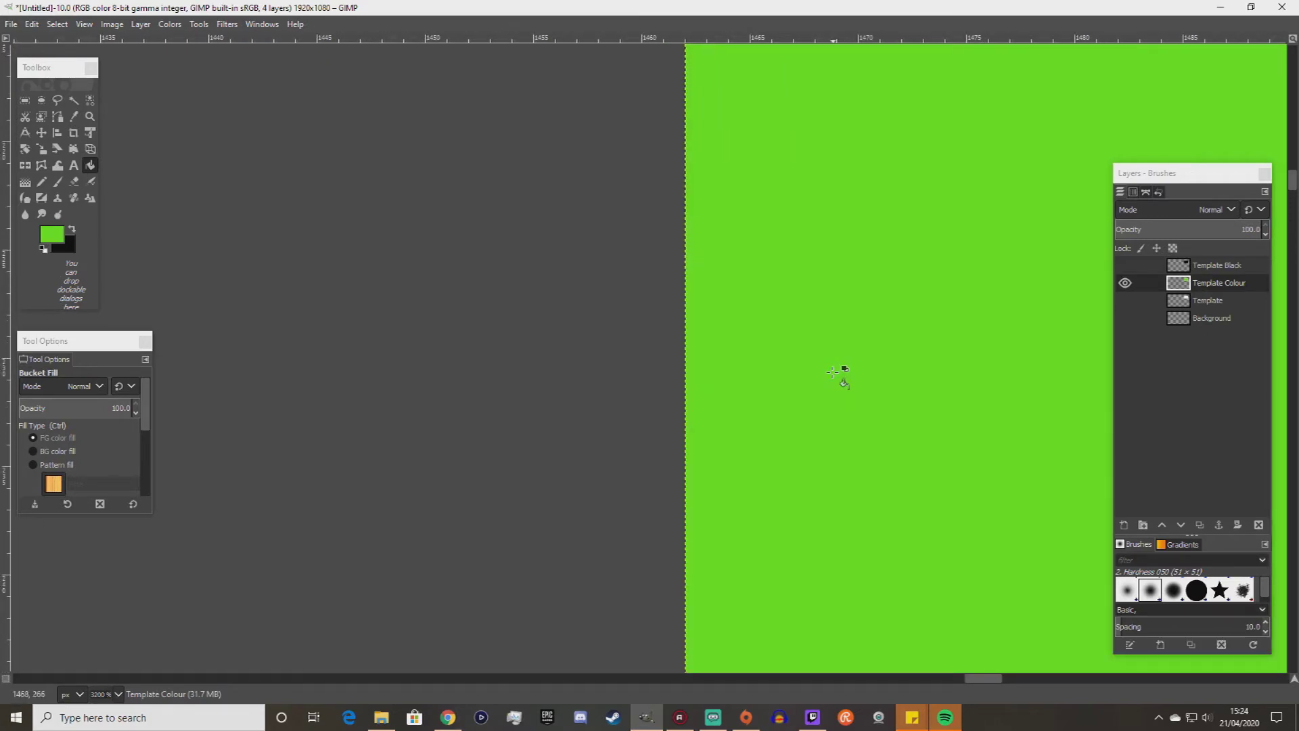
{"action": "scroll", "coordinate": [832, 372], "scroll_direction": "down", "scroll_amount": 11}
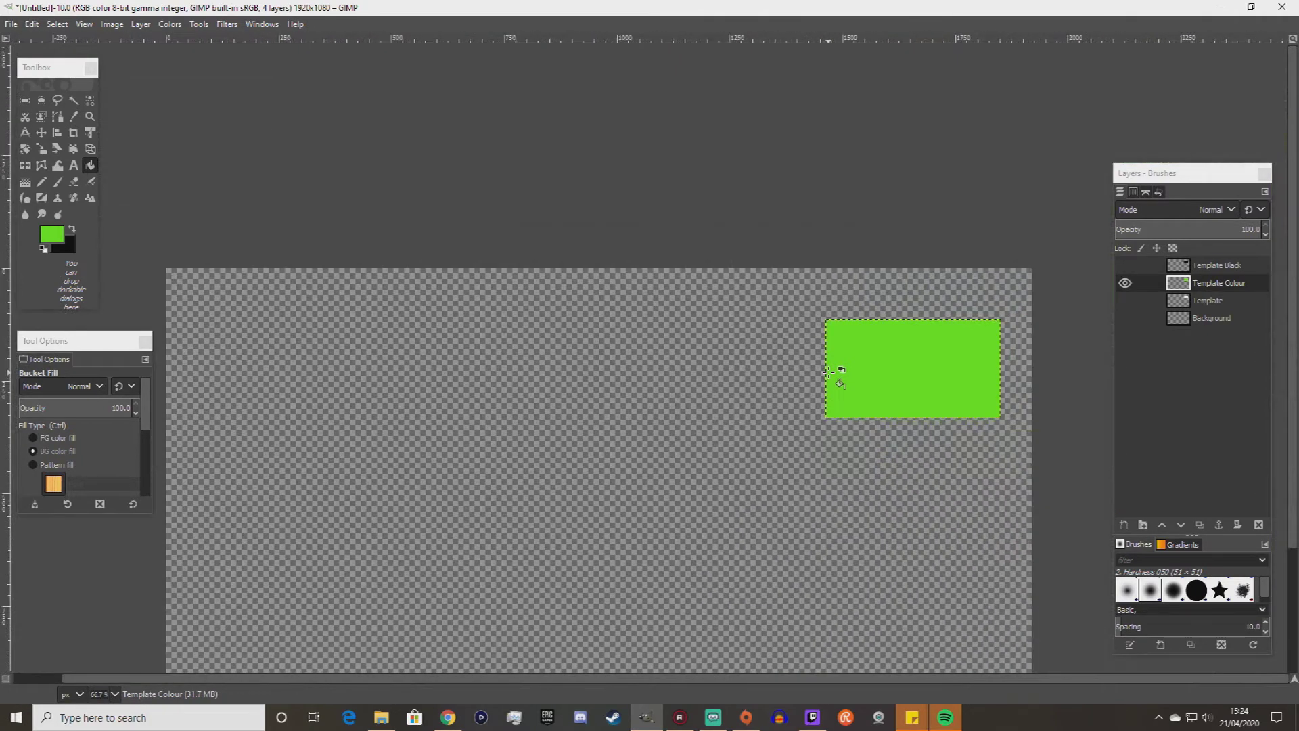
{"action": "key", "text": "ctrl"}
{"action": "left_click", "coordinate": [42, 153]}
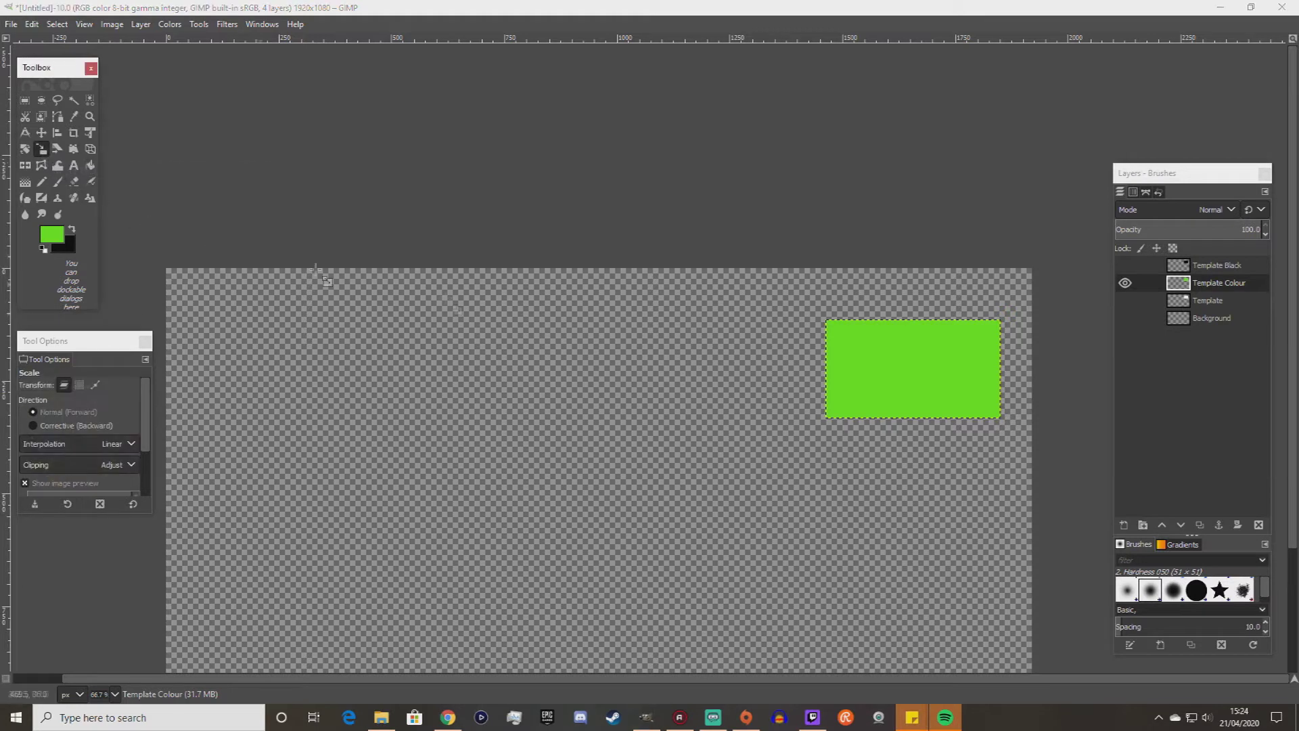
{"action": "left_click", "coordinate": [926, 371]}
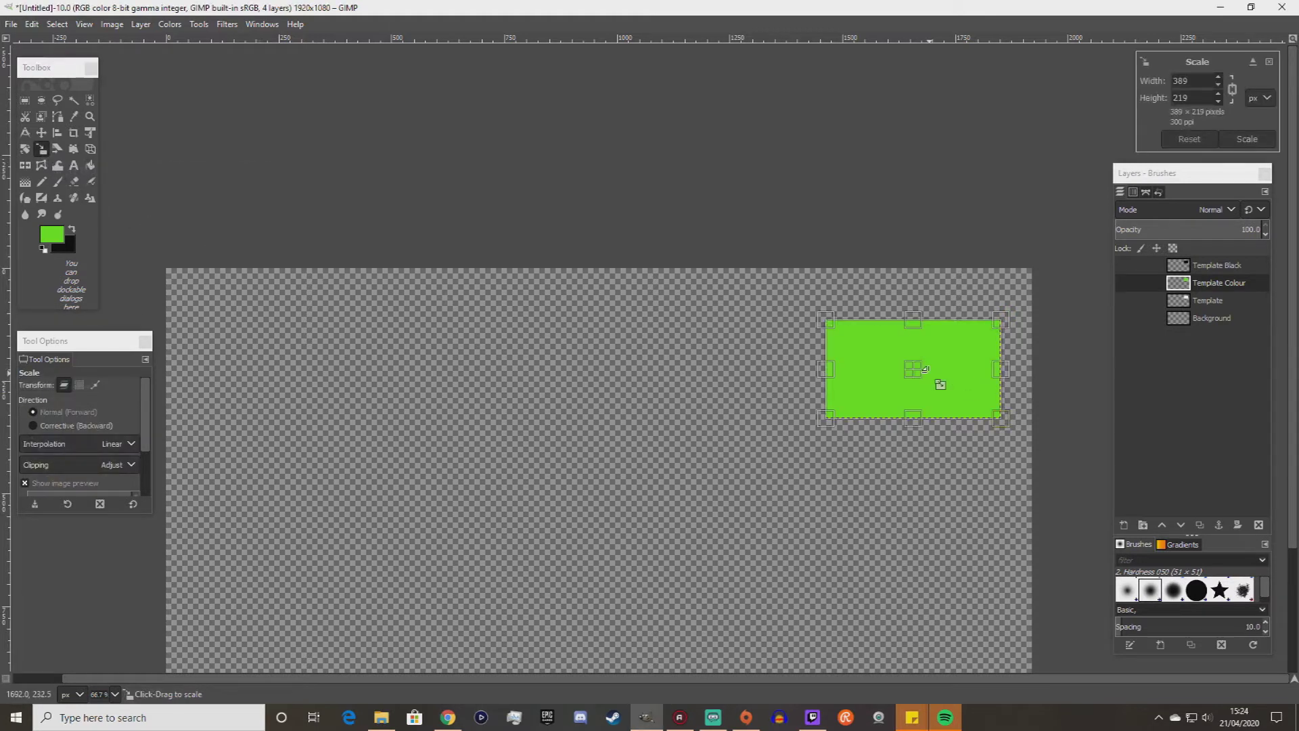
{"action": "left_click", "coordinate": [1269, 62]}
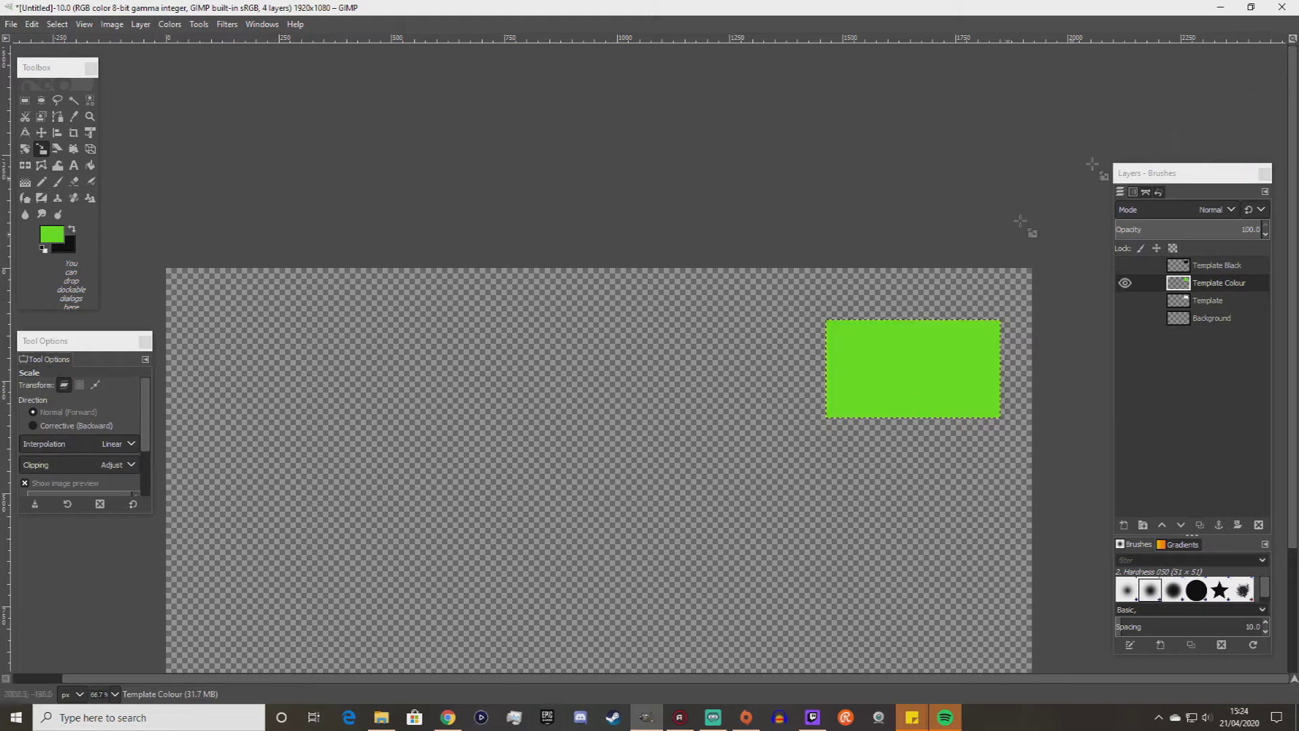
Configure the image grid with a horizontal and vertical spacing of 1 pixel.
{"action": "left_click", "coordinate": [199, 25]}
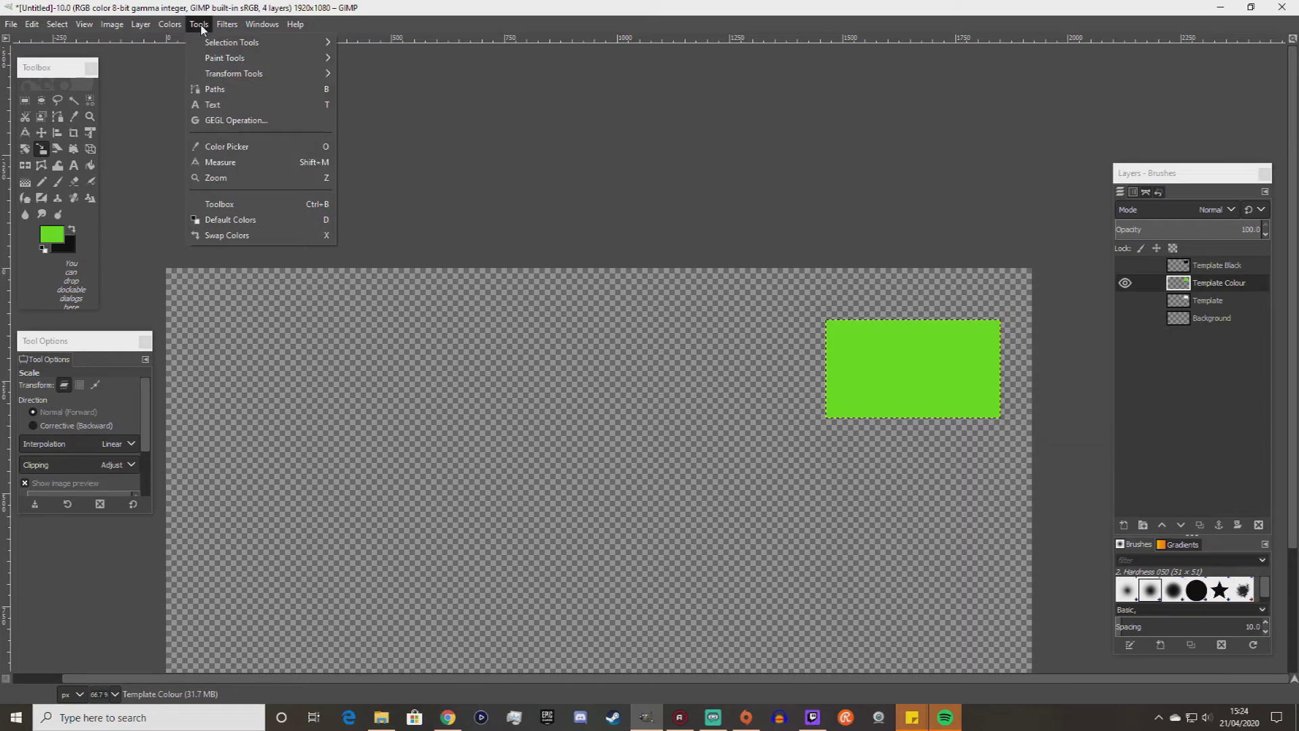
{"action": "mouse_move", "coordinate": [223, 32]}
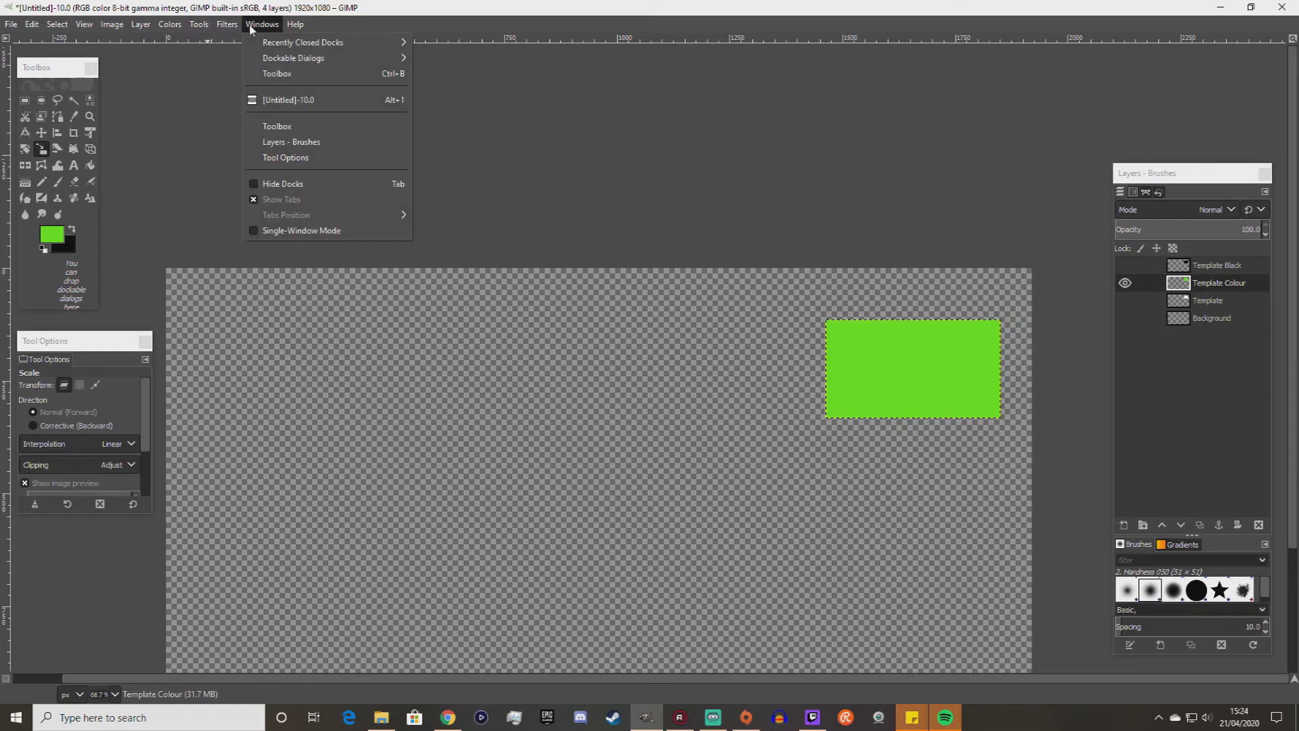
{"action": "mouse_move", "coordinate": [143, 28]}
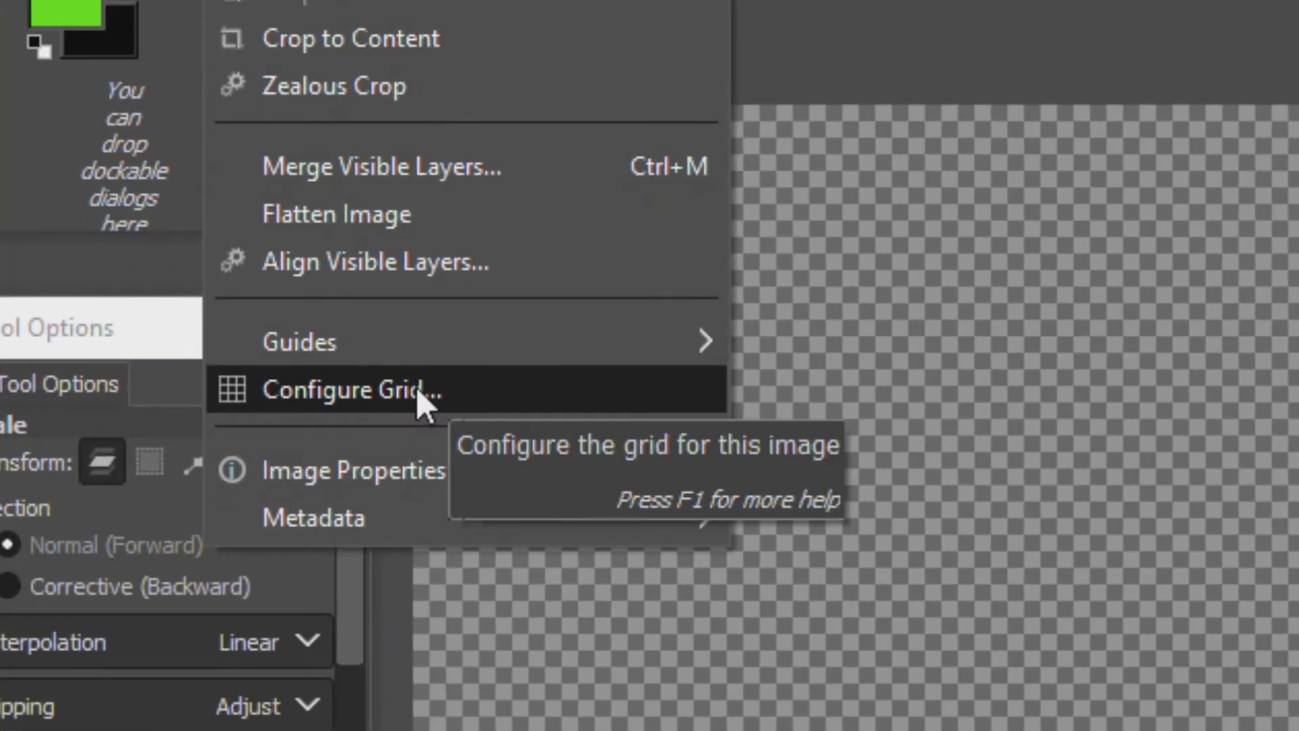
{"action": "left_click", "coordinate": [416, 388]}
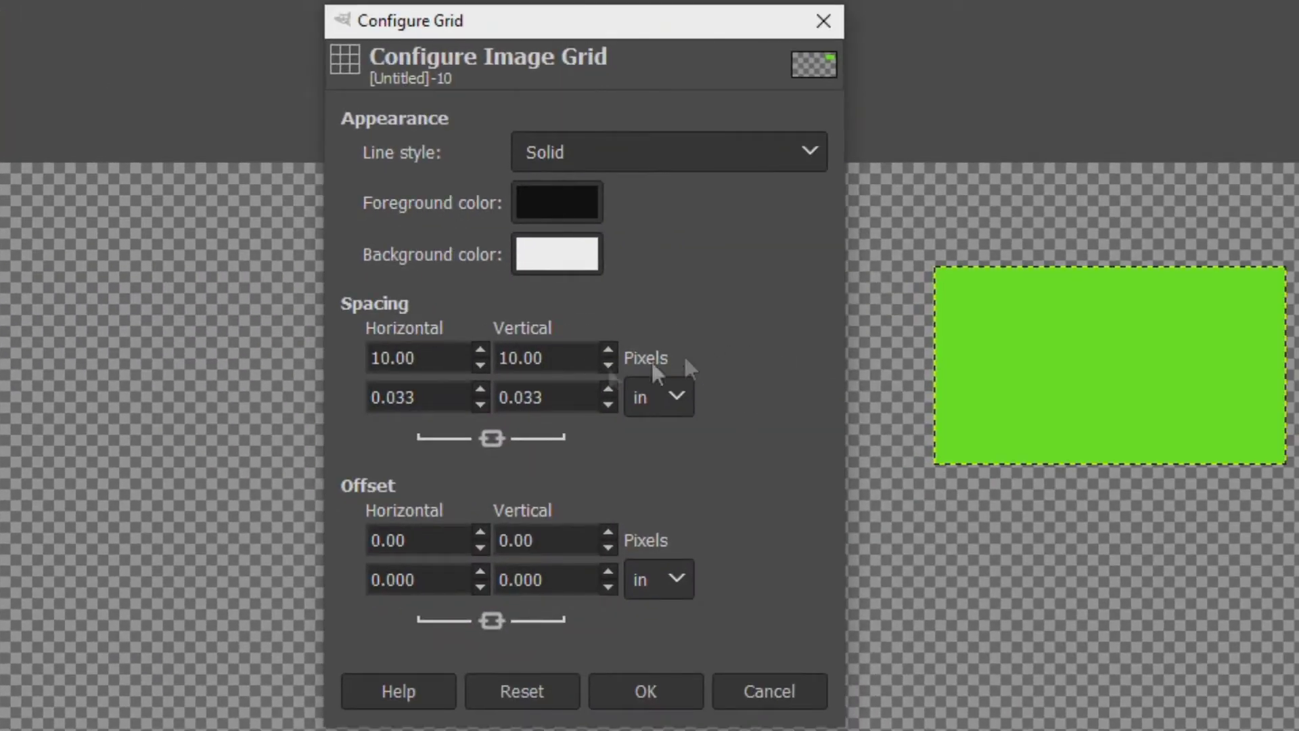
{"action": "double_click", "coordinate": [441, 366]}
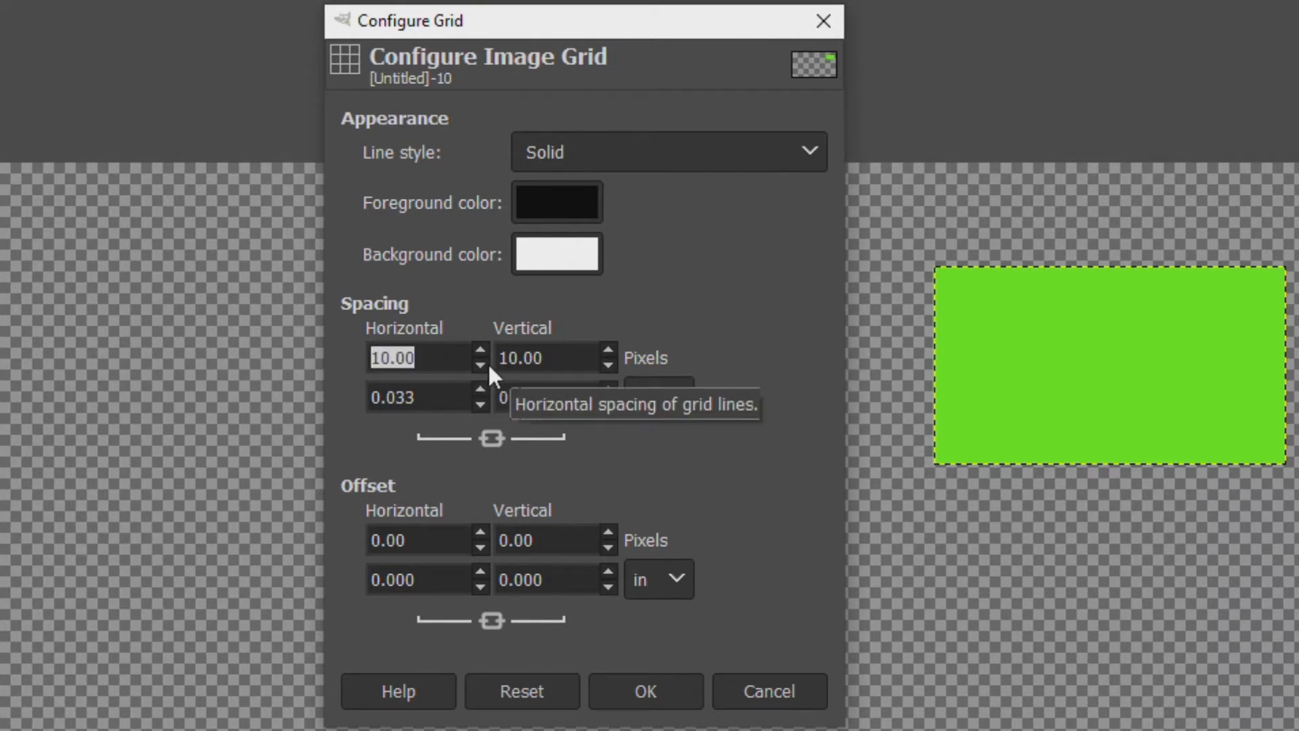
{"action": "type", "text": "1"}
{"action": "left_click", "coordinate": [555, 358]}
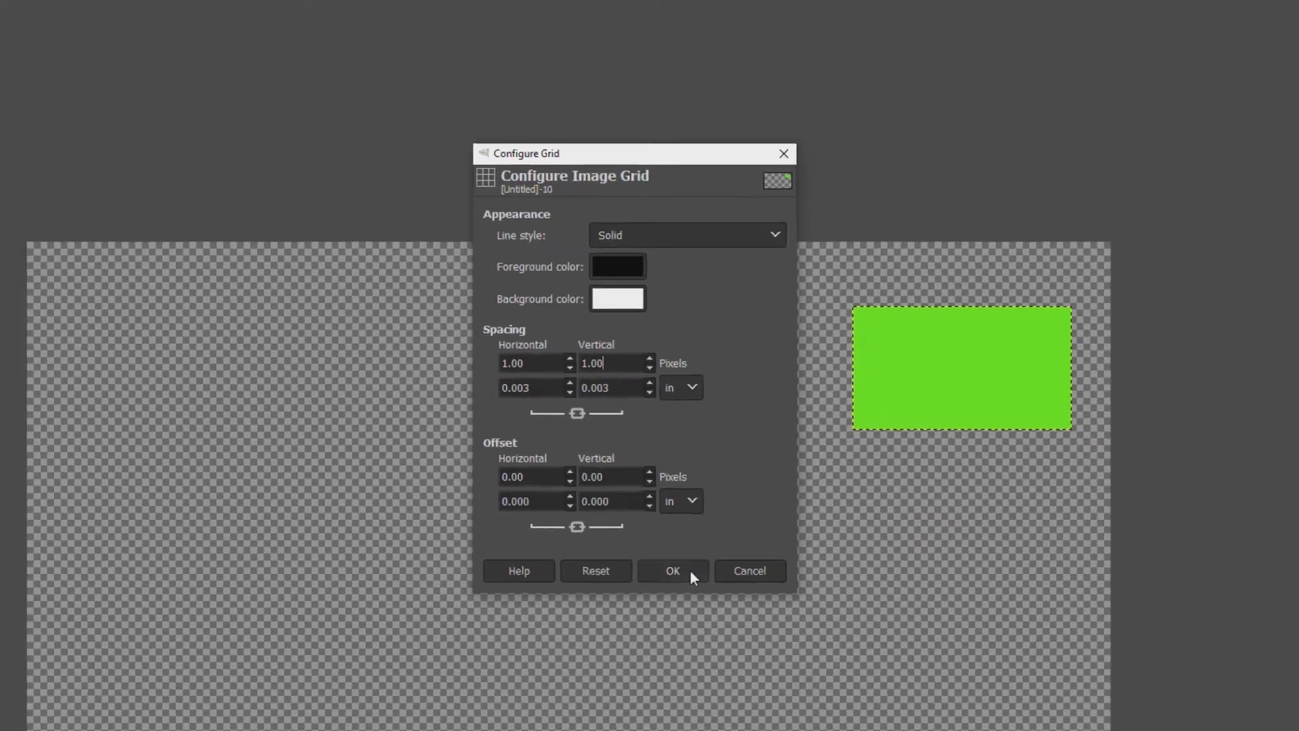
{"action": "left_click", "coordinate": [673, 695]}
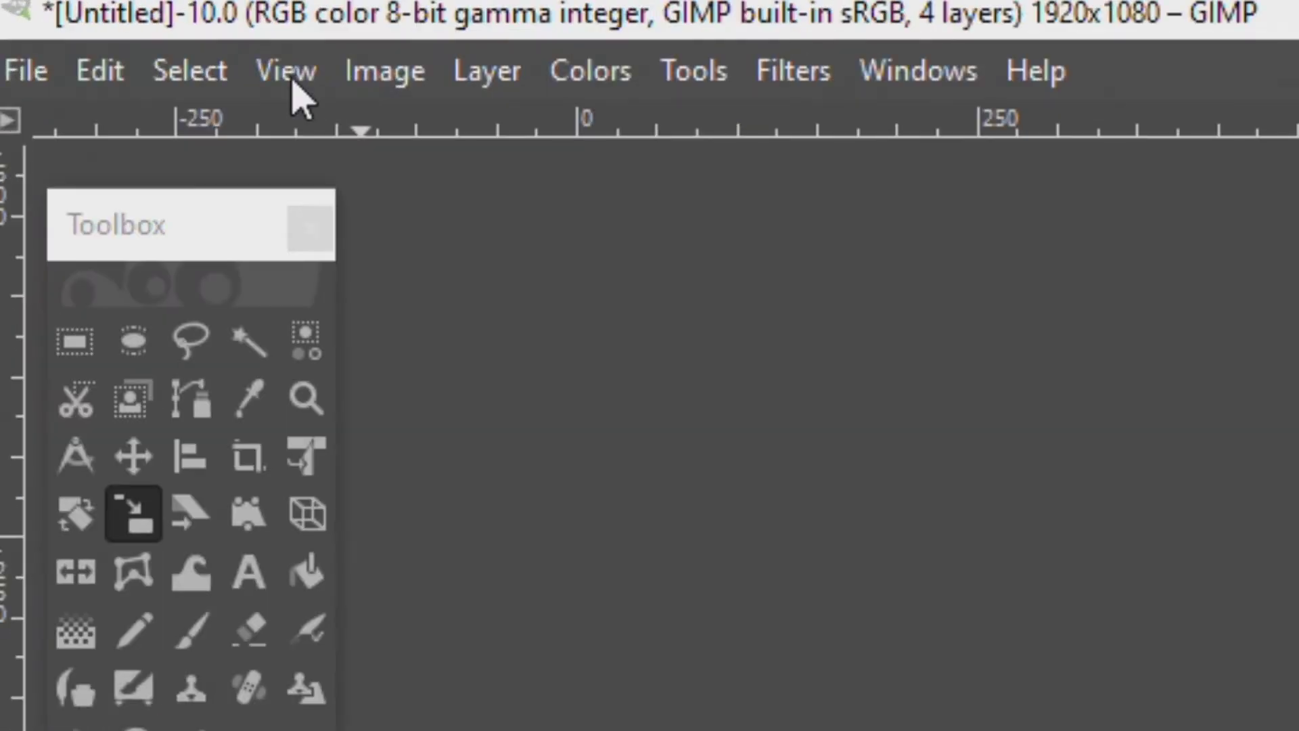
Display the grid over the image and inspect it along the upper-left corner of the green rectangle.
{"action": "left_click", "coordinate": [180, 47]}
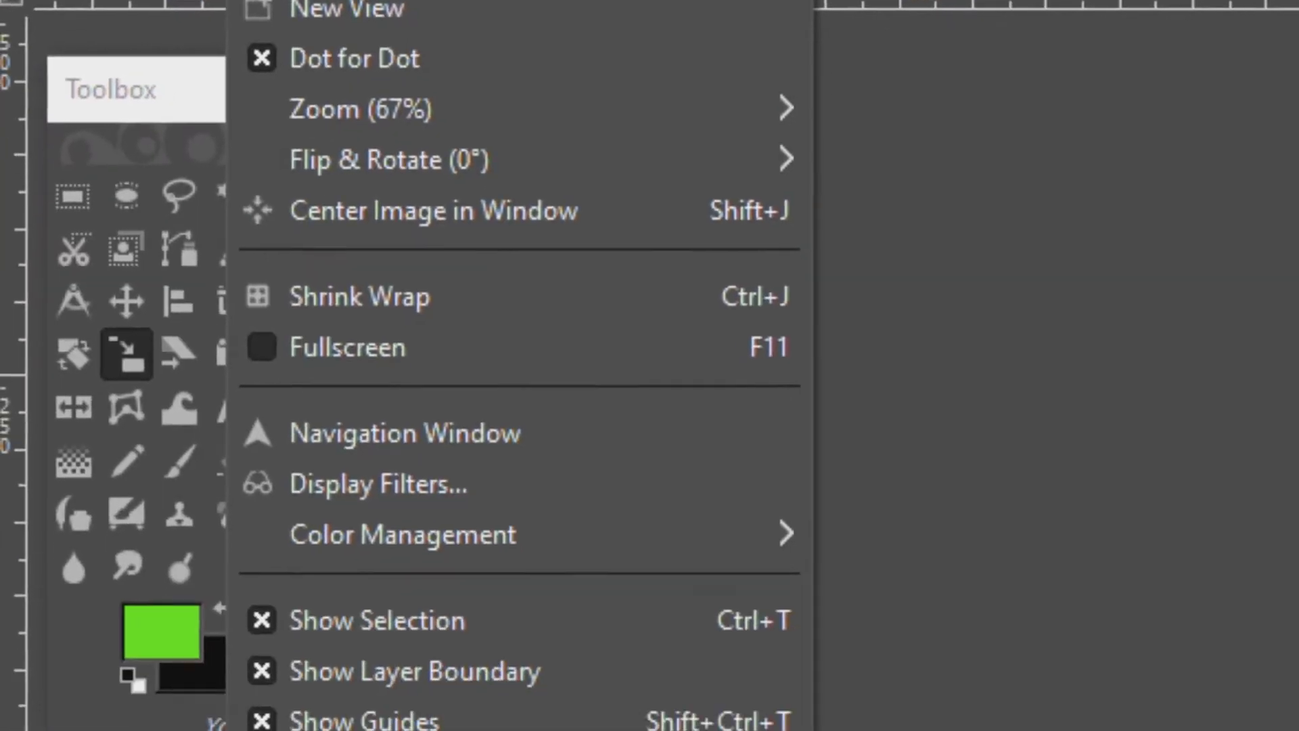
{"action": "left_click", "coordinate": [261, 504]}
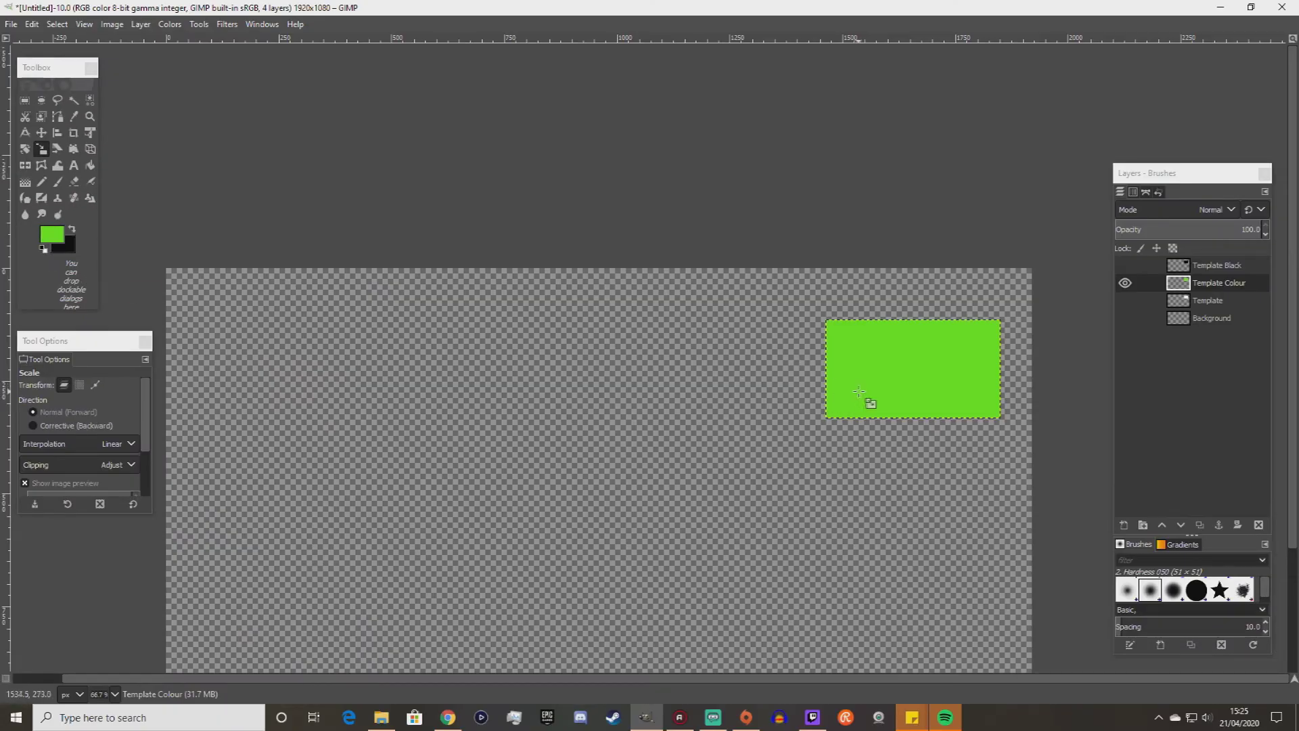
{"action": "scroll", "coordinate": [895, 380], "scroll_direction": "up", "scroll_amount": 1, "text": "ctrl"}
{"action": "scroll", "coordinate": [894, 380], "scroll_direction": "up", "scroll_amount": 1, "text": "ctrl"}
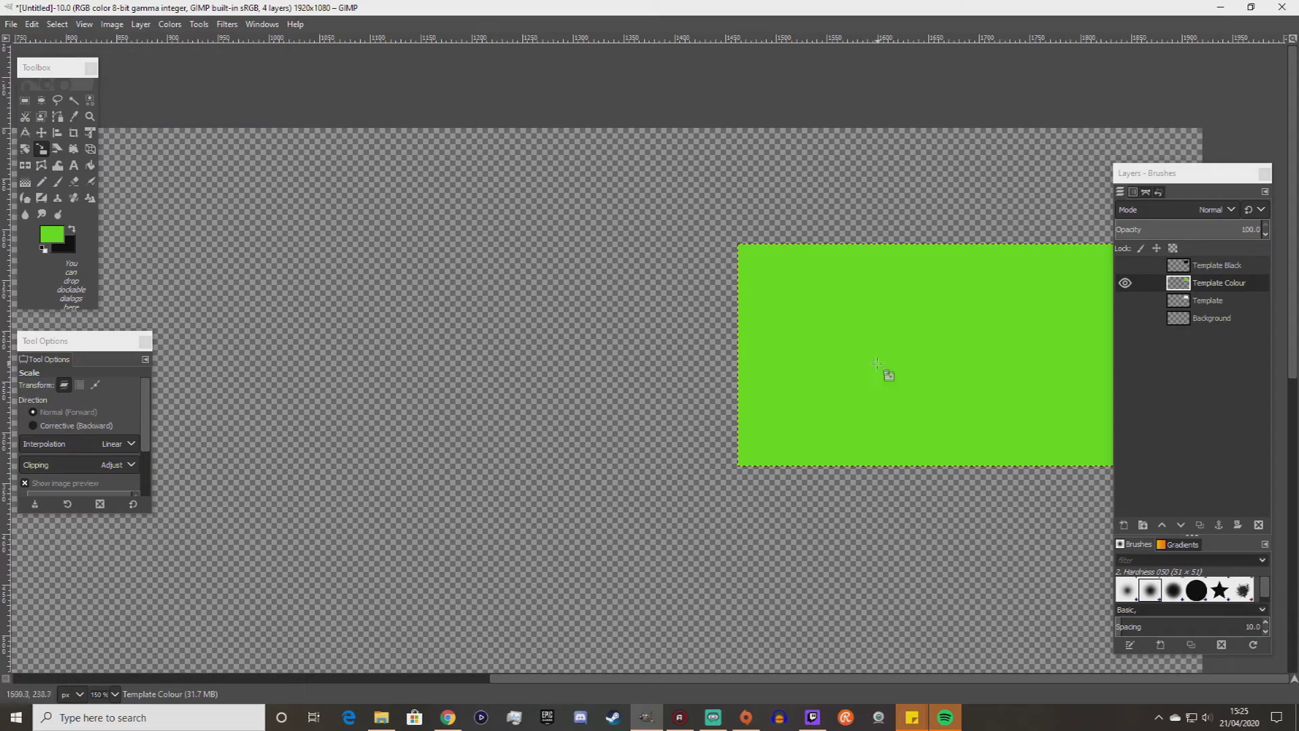
{"action": "scroll", "coordinate": [918, 312], "scroll_direction": "up", "scroll_amount": 2, "text": "ctrl"}
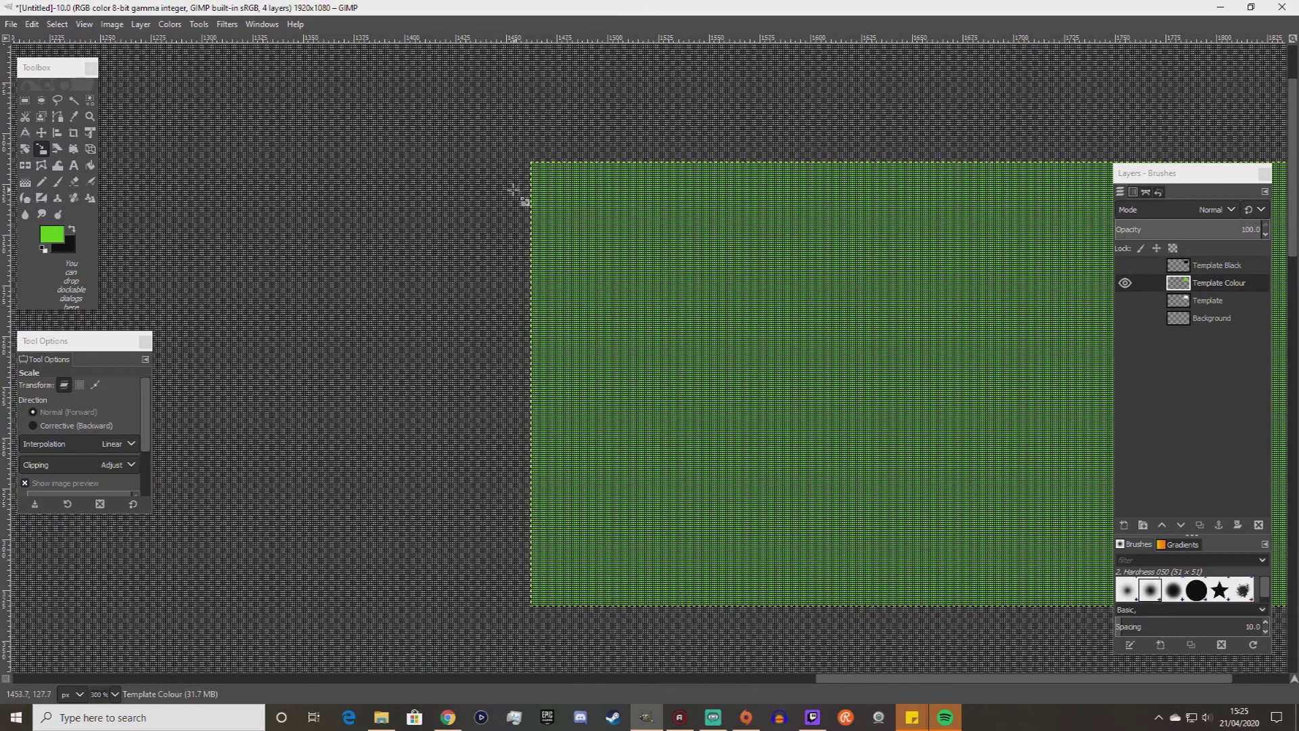
{"action": "scroll", "coordinate": [499, 190], "scroll_direction": "up", "scroll_amount": 6, "text": "ctrl"}
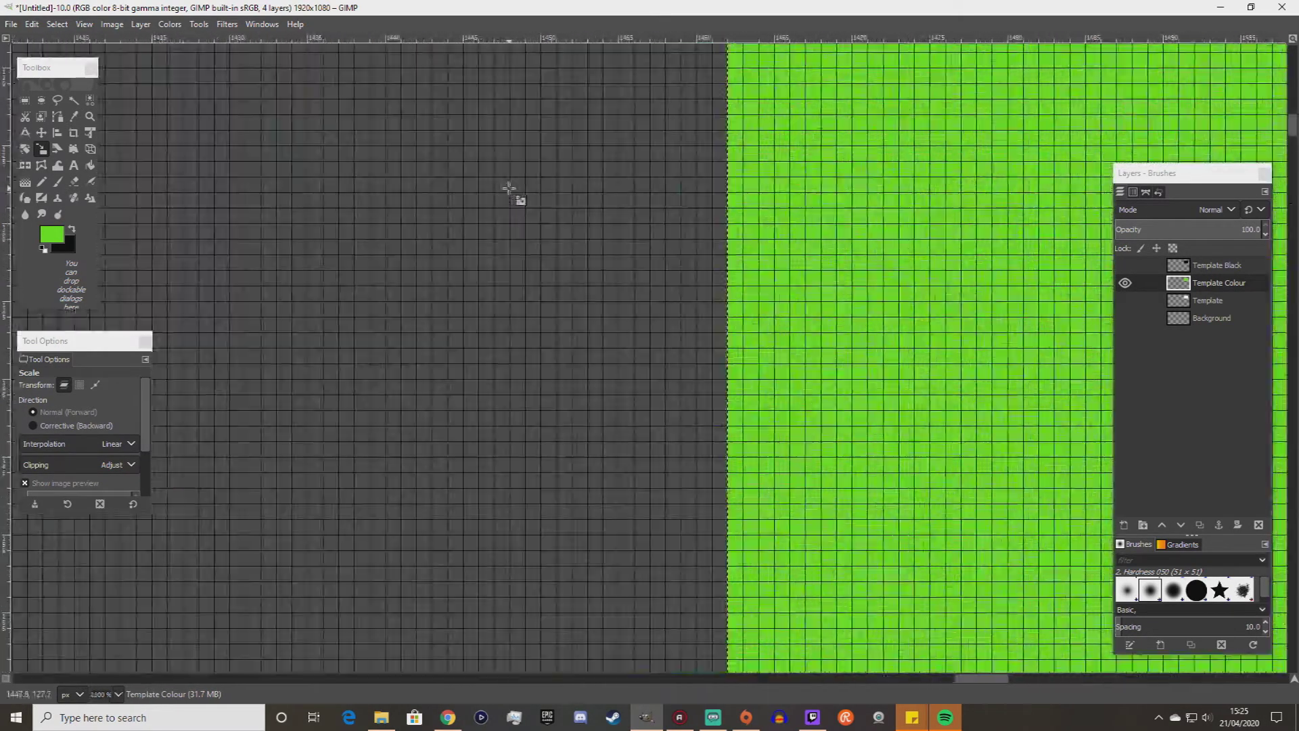
{"action": "scroll", "coordinate": [779, 245], "scroll_direction": "down", "scroll_amount": 1, "text": "ctrl"}
{"action": "scroll", "coordinate": [776, 242], "scroll_direction": "down", "scroll_amount": 1, "text": "ctrl"}
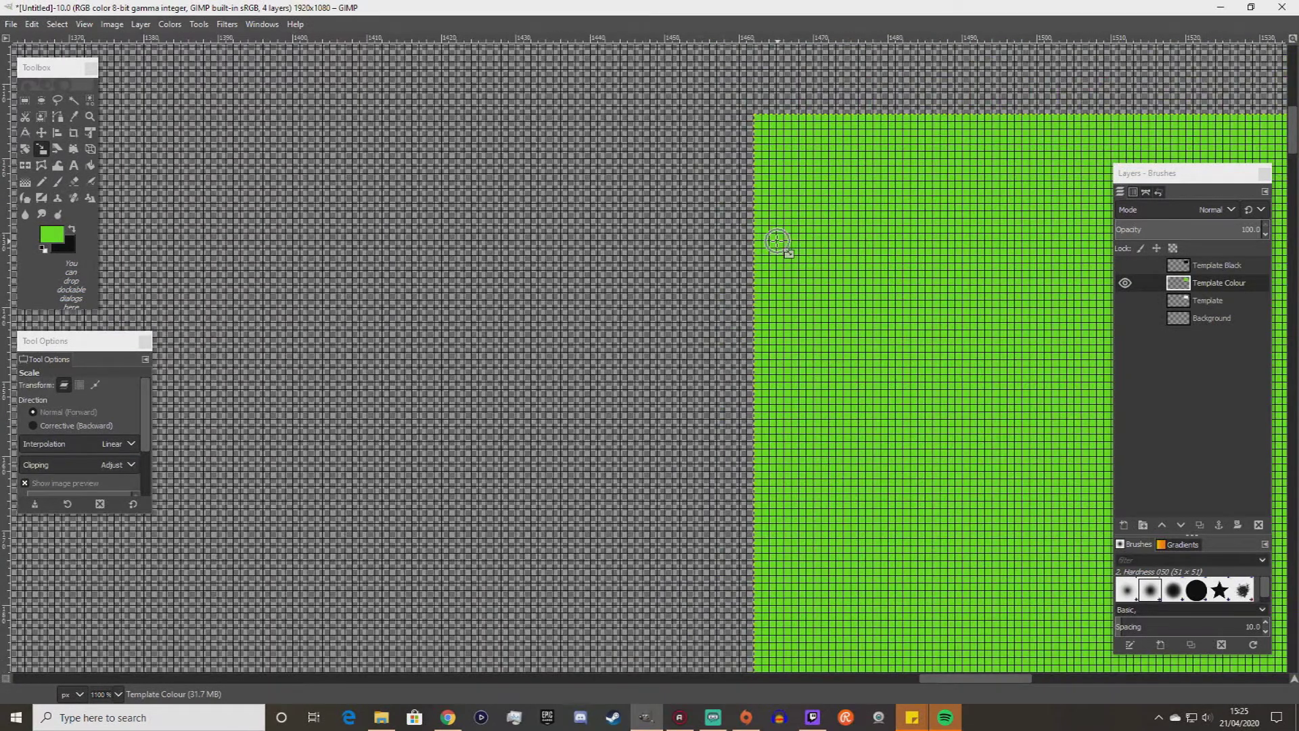
Make the Template layer visible, move it briefly above Template Colour and back below, and select Template Colour.
{"action": "left_click", "coordinate": [1125, 301]}
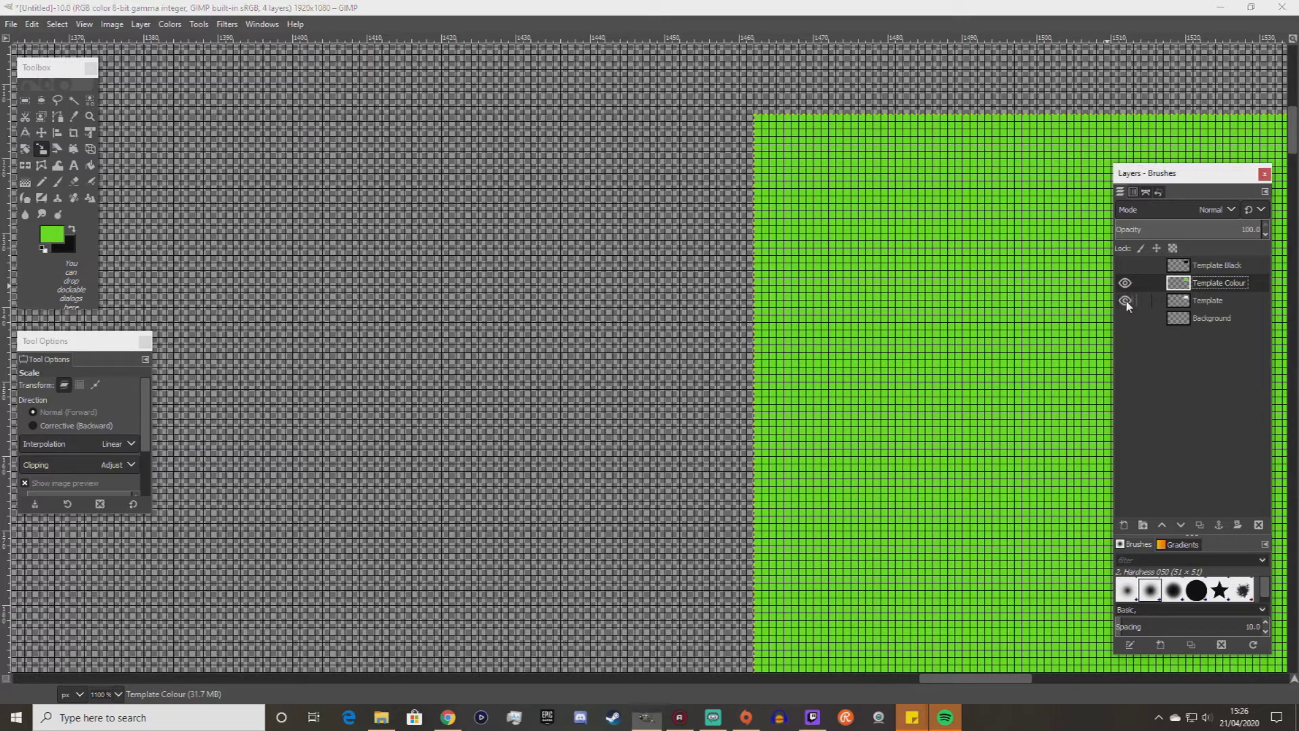
{"action": "left_click", "coordinate": [1206, 304]}
{"action": "left_click_drag", "start_coordinate": [1203, 309], "coordinate": [1211, 284]}
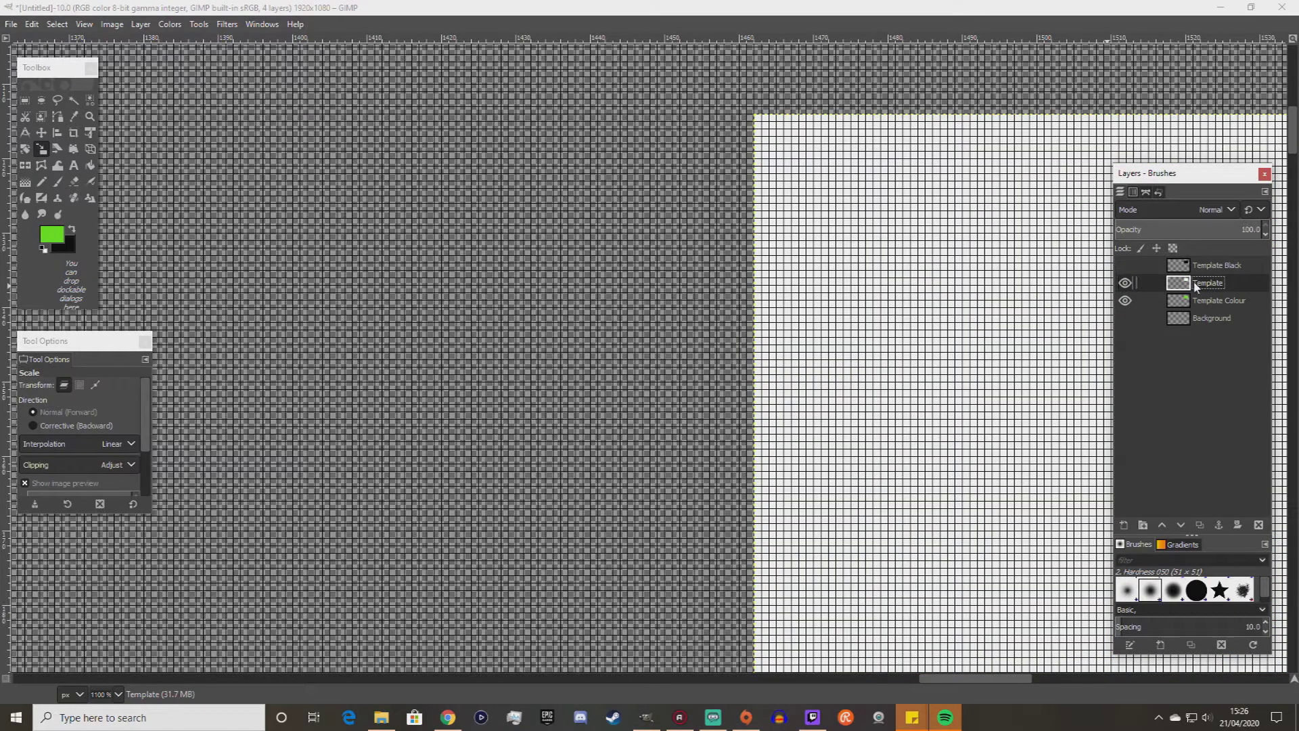
{"action": "left_click_drag", "start_coordinate": [1196, 287], "coordinate": [1200, 309]}
{"action": "left_click", "coordinate": [1189, 286]}
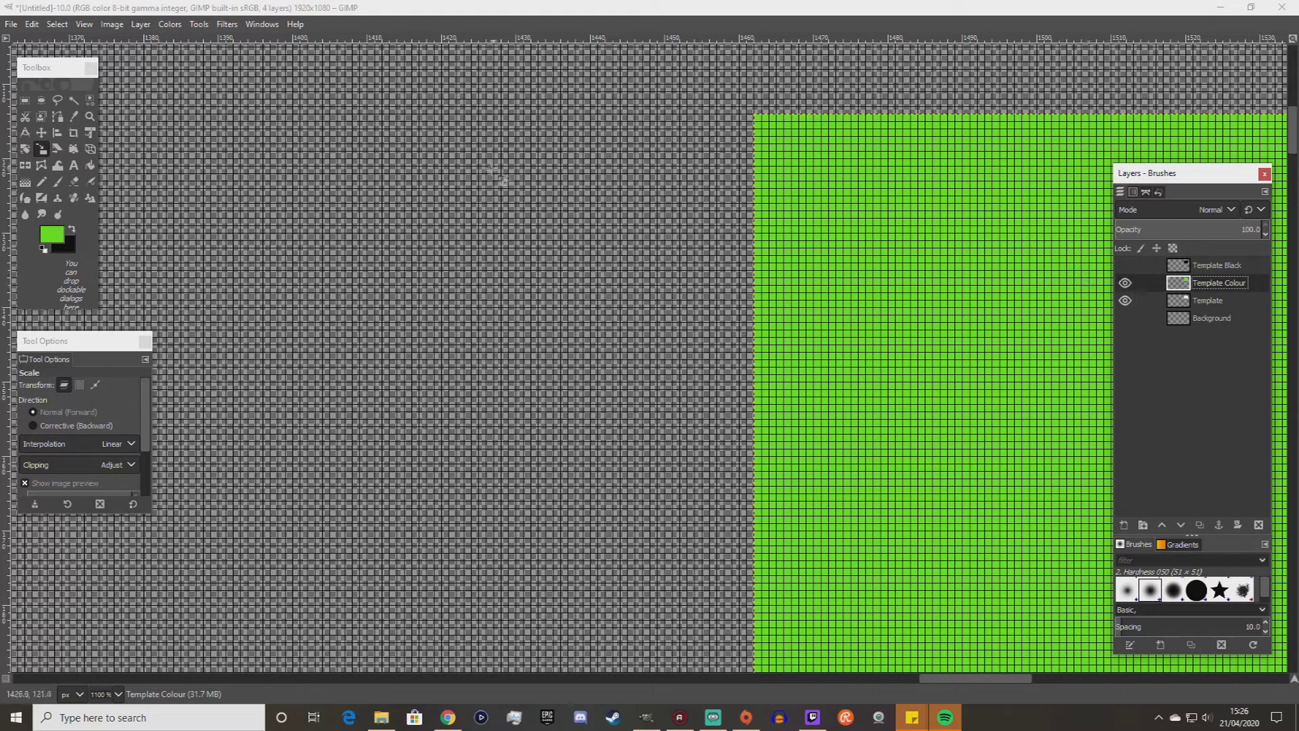
Enable snapping to the grid and start scaling the Template Colour layer with its width and height unlinked.
{"action": "left_click", "coordinate": [82, 25]}
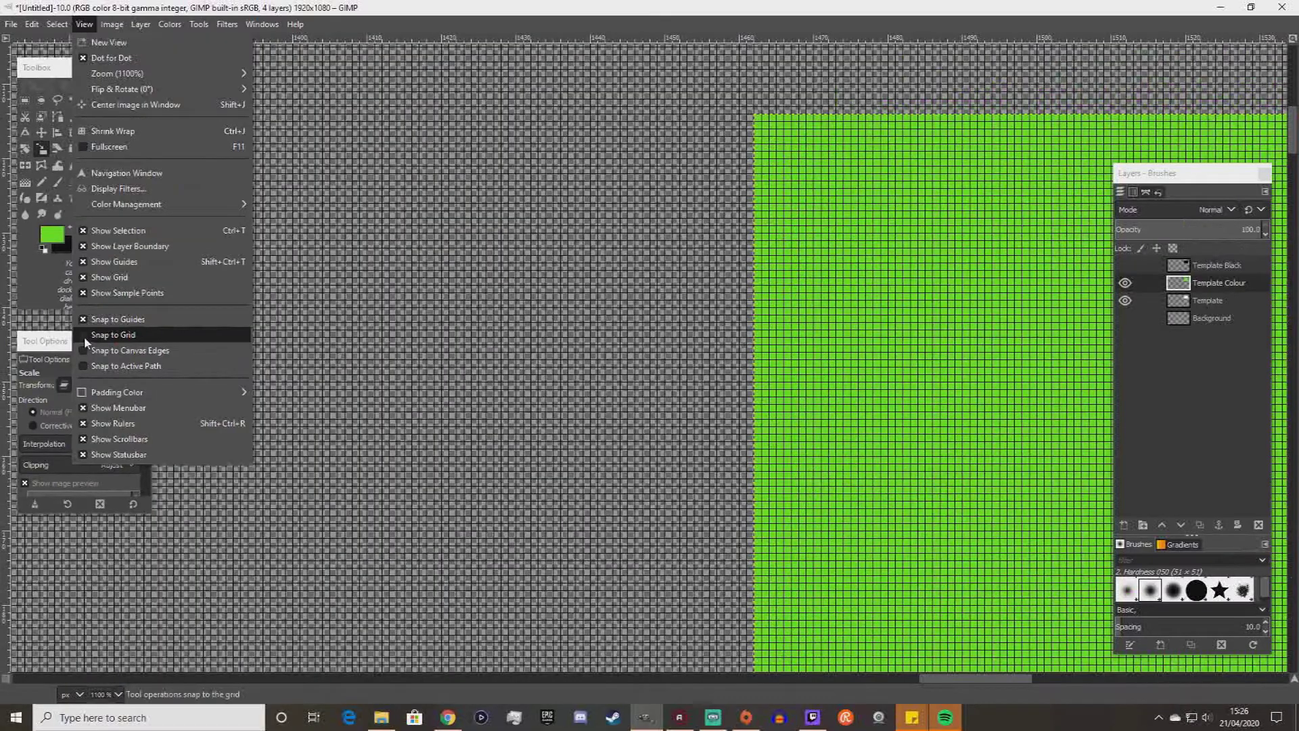
{"action": "left_click", "coordinate": [84, 335]}
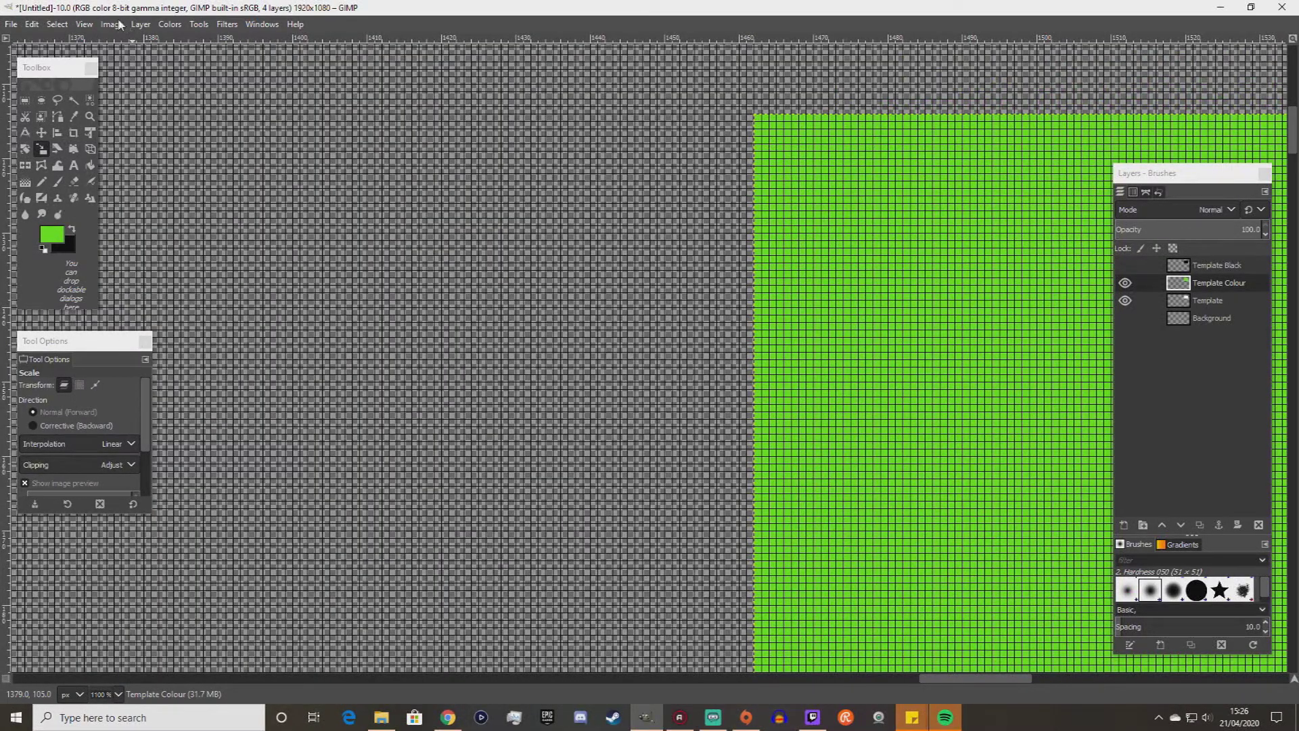
{"action": "left_click", "coordinate": [935, 249]}
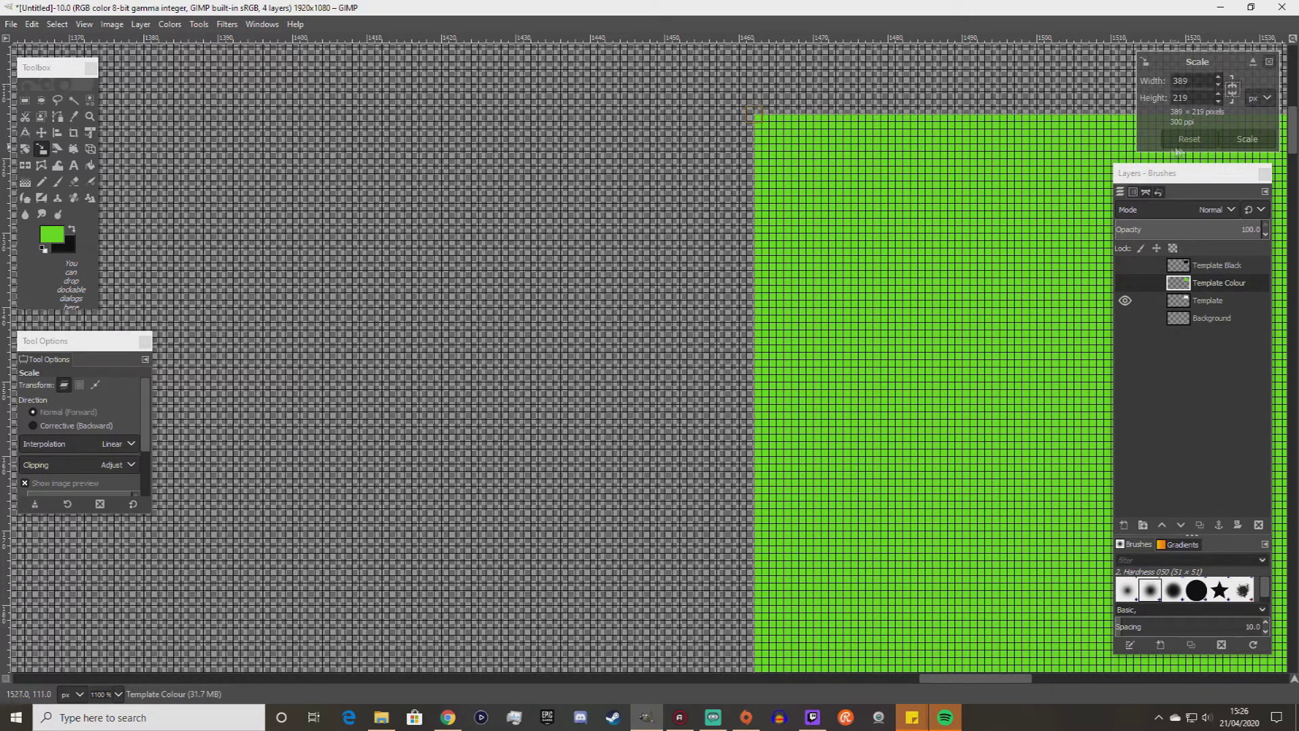
{"action": "left_click", "coordinate": [1232, 97]}
Extend the green rectangle's top edge upward by 10 grid squares, to a height of 229 px.
{"action": "scroll", "coordinate": [993, 677], "scroll_direction": "right", "scroll_amount": 1}
{"action": "left_click_drag", "start_coordinate": [993, 678], "coordinate": [1130, 684]}
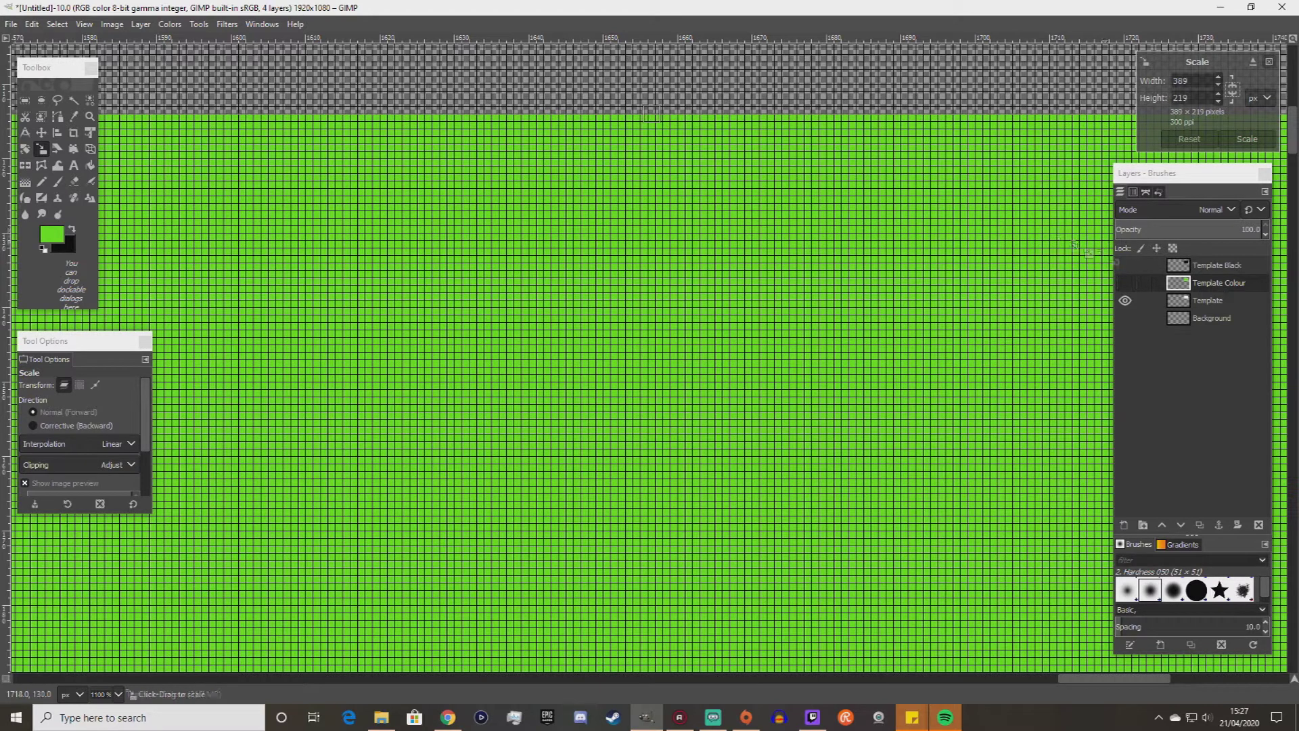
{"action": "scroll", "coordinate": [654, 112], "scroll_direction": "up", "scroll_amount": 3}
{"action": "left_click", "coordinate": [653, 112]}
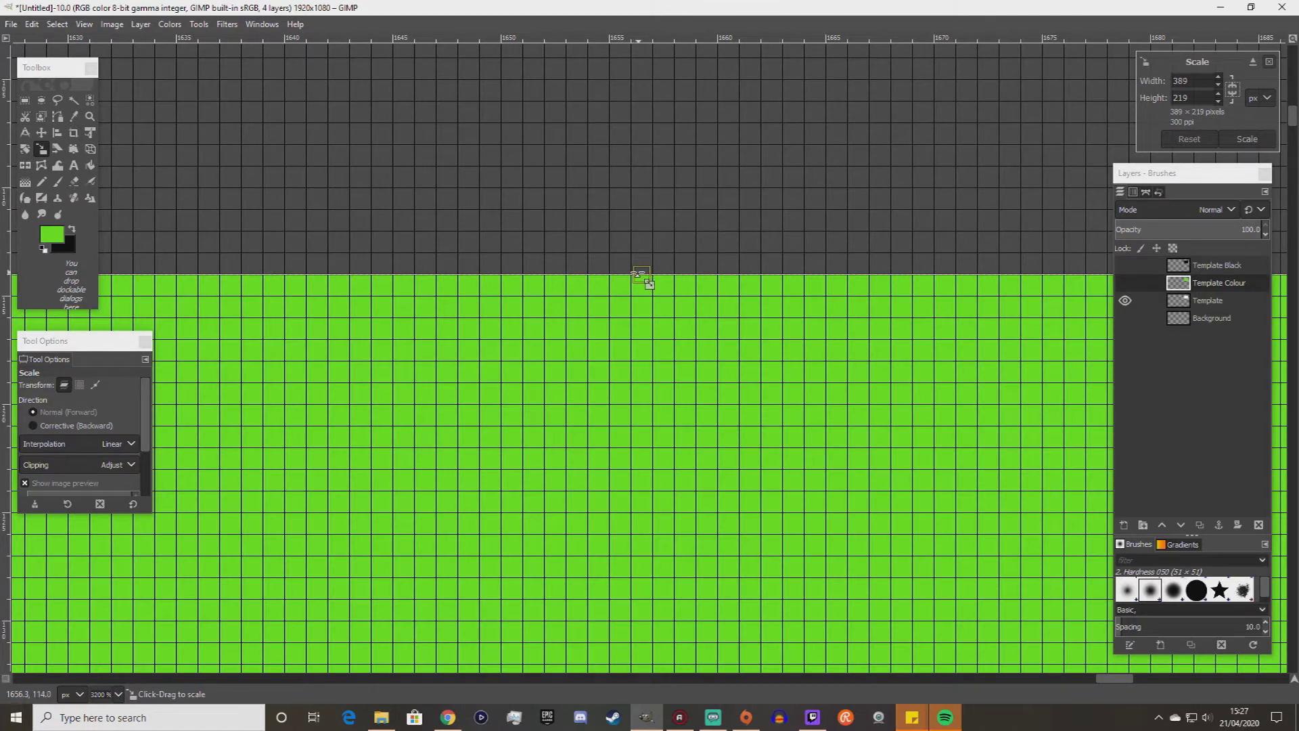
{"action": "mouse_move", "coordinate": [638, 275]}
{"action": "left_mouse_down"}
{"action": "mouse_move", "coordinate": [641, 188]}
{"action": "mouse_move", "coordinate": [650, 291]}
{"action": "mouse_move", "coordinate": [646, 259]}
{"action": "left_mouse_up"}
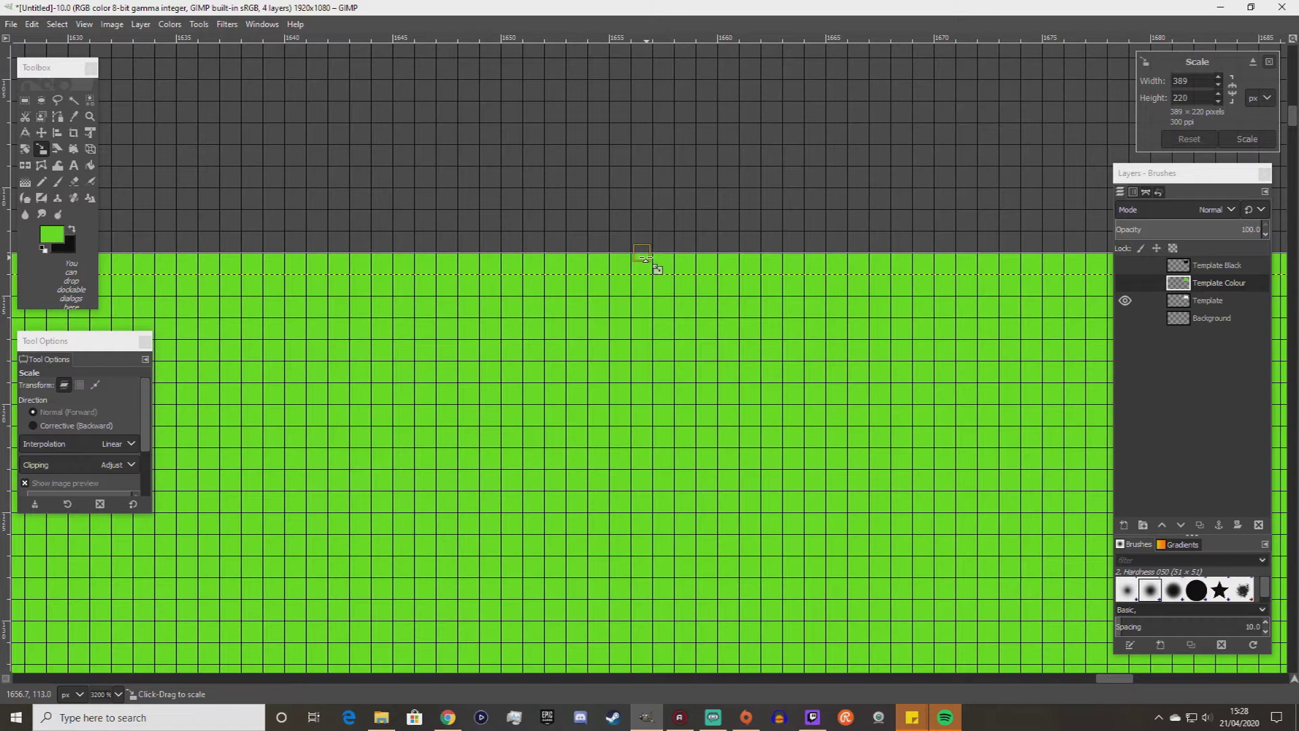
{"action": "left_click_drag", "start_coordinate": [644, 258], "coordinate": [652, 59]}
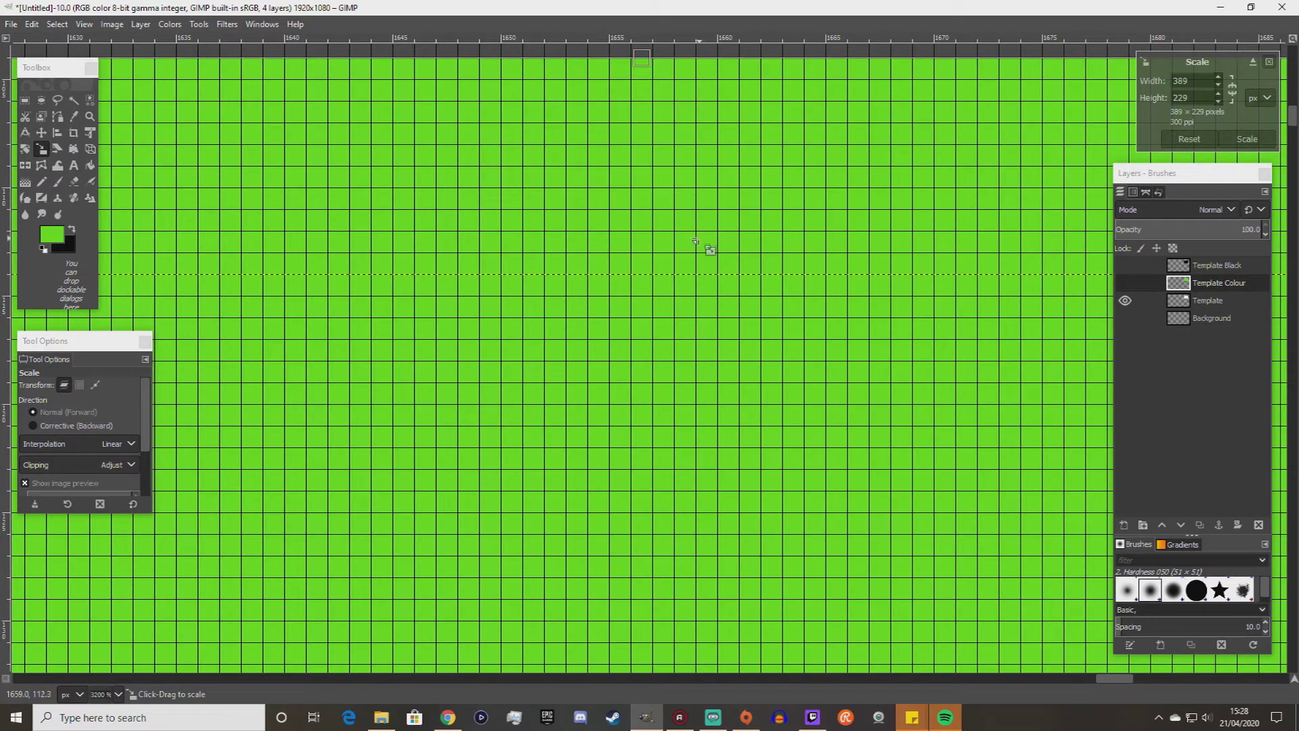
Extend the green rectangle's bottom edge downward by 10 grid squares, to a height of 239 px.
{"action": "scroll", "coordinate": [693, 234], "scroll_direction": "down", "scroll_amount": 5}
{"action": "scroll", "coordinate": [691, 225], "scroll_direction": "down", "scroll_amount": 15}
{"action": "scroll", "coordinate": [701, 215], "scroll_direction": "up", "scroll_amount": 3}
{"action": "scroll", "coordinate": [683, 227], "scroll_direction": "down", "scroll_amount": 3}
{"action": "scroll", "coordinate": [667, 210], "scroll_direction": "up", "scroll_amount": 1}
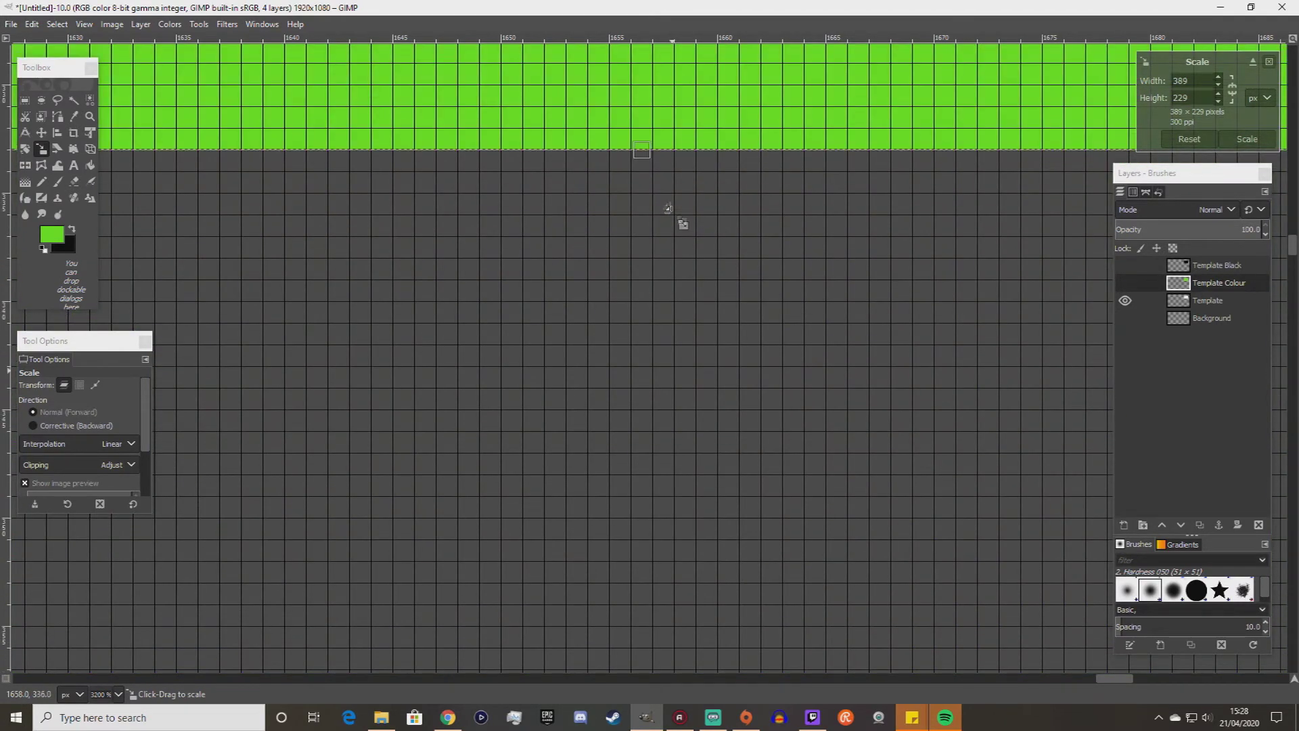
{"action": "left_click_drag", "start_coordinate": [643, 149], "coordinate": [643, 365]}
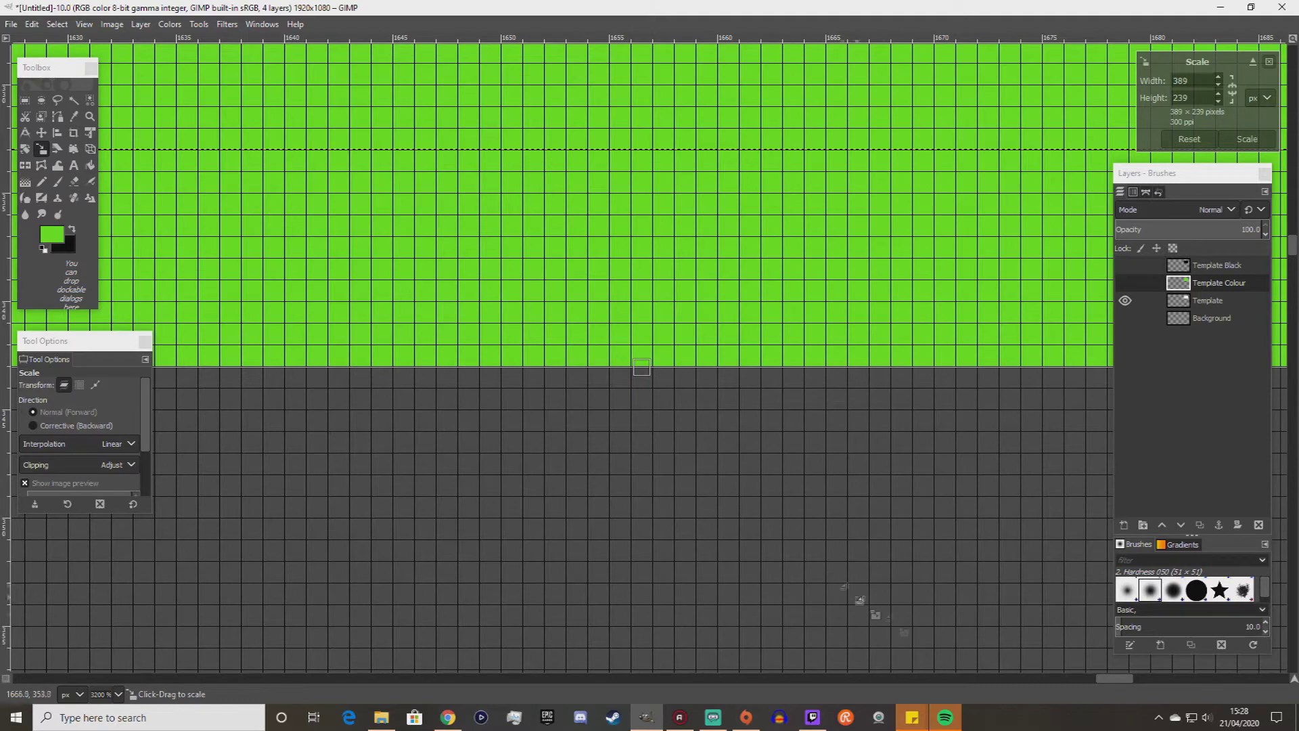
Extend the green rectangle's right and left edges outward by 10 grid squares each, to a width of 409 px.
{"action": "left_click_drag", "start_coordinate": [1115, 677], "coordinate": [1244, 674]}
{"action": "scroll", "coordinate": [623, 352], "scroll_direction": "up", "scroll_amount": 5}
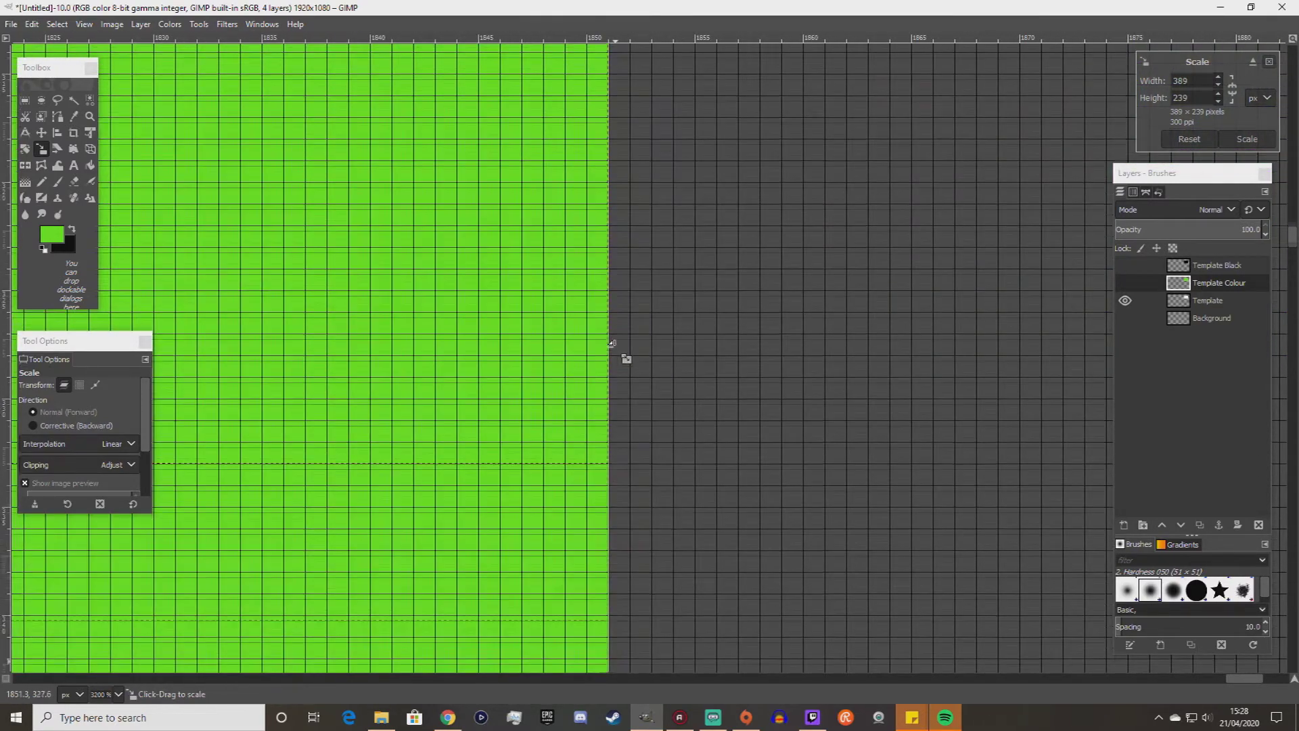
{"action": "scroll", "coordinate": [617, 337], "scroll_direction": "up", "scroll_amount": 5}
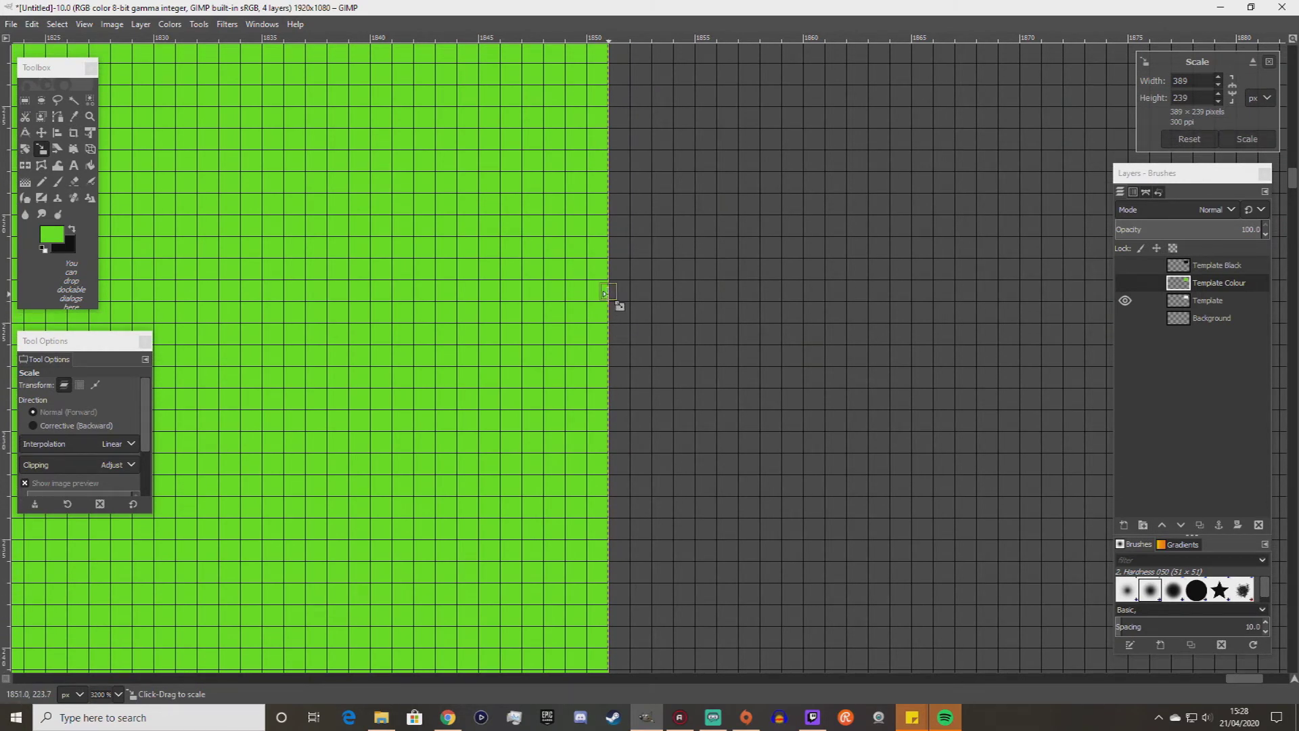
{"action": "left_click_drag", "start_coordinate": [604, 293], "coordinate": [814, 308]}
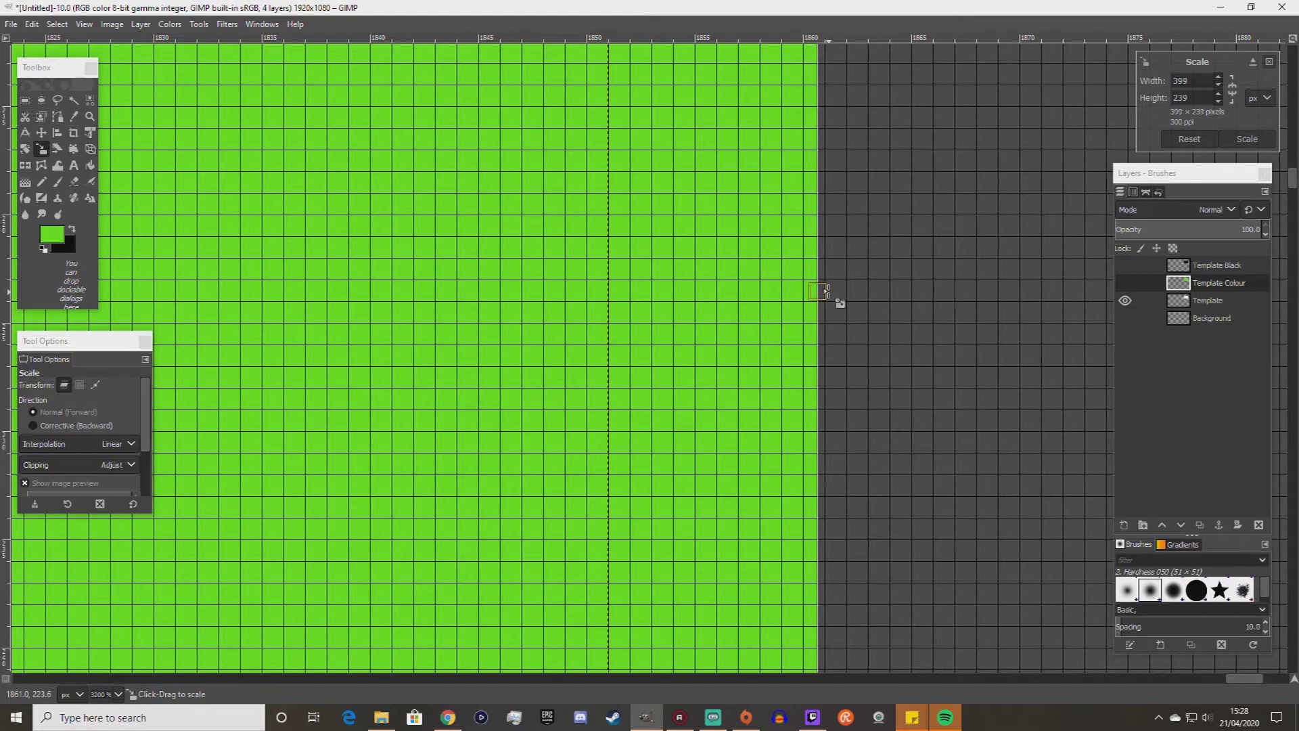
{"action": "left_click_drag", "start_coordinate": [818, 288], "coordinate": [823, 289]}
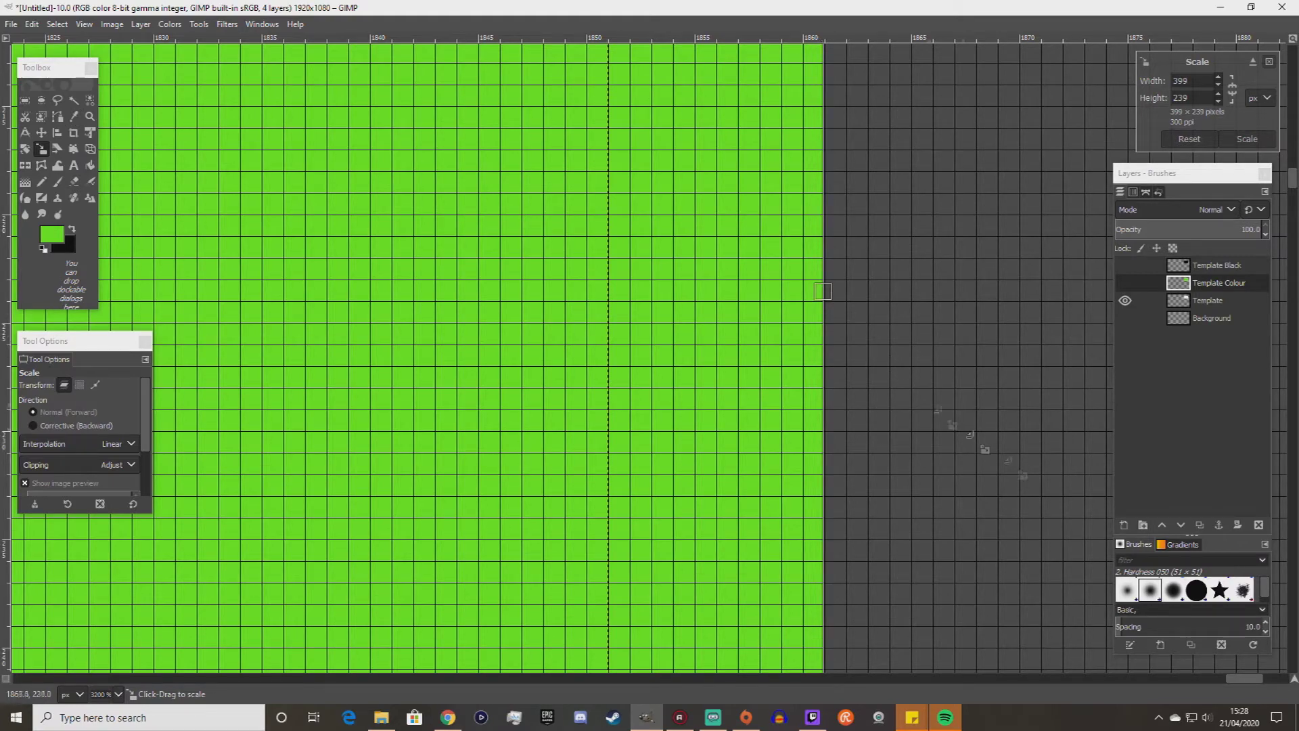
{"action": "left_click_drag", "start_coordinate": [1248, 677], "coordinate": [994, 665]}
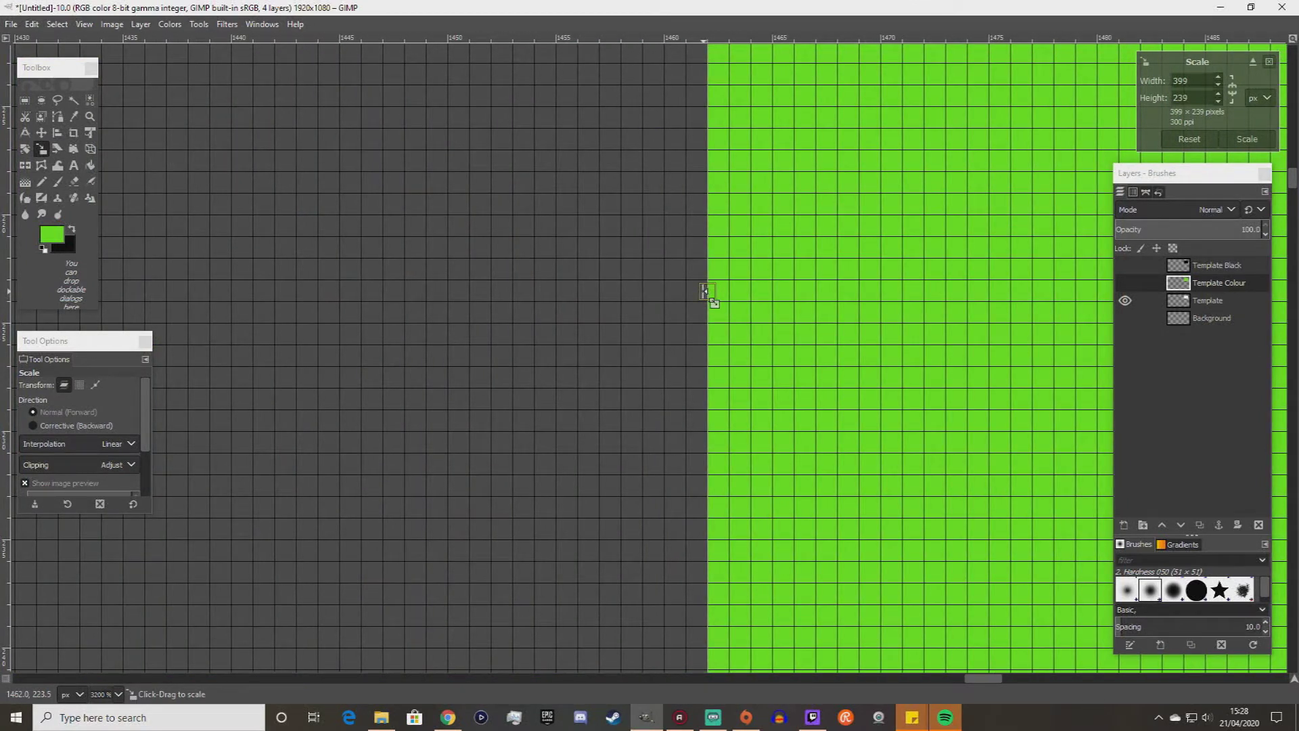
{"action": "left_click_drag", "start_coordinate": [705, 292], "coordinate": [490, 292]}
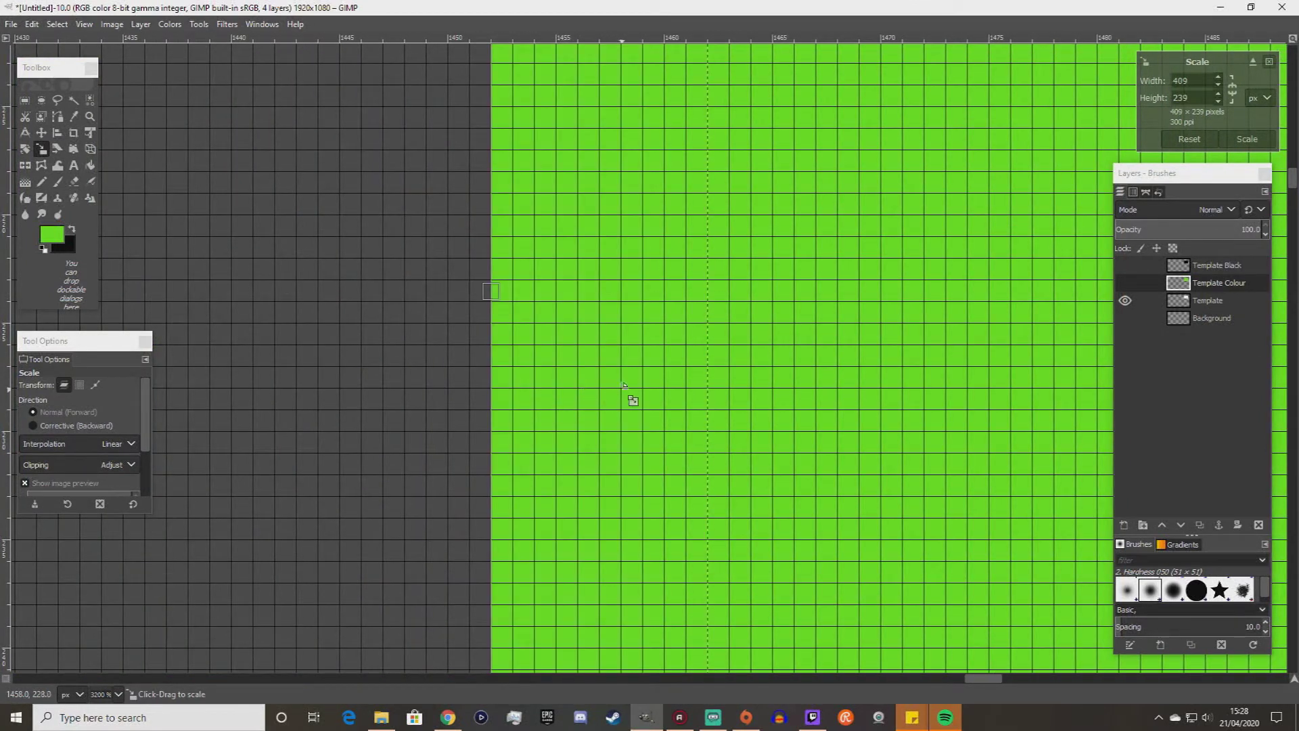
Apply the scaling to the Template Colour layer and move the Template layer above it.
{"action": "scroll", "coordinate": [791, 363], "scroll_direction": "down", "scroll_amount": 6}
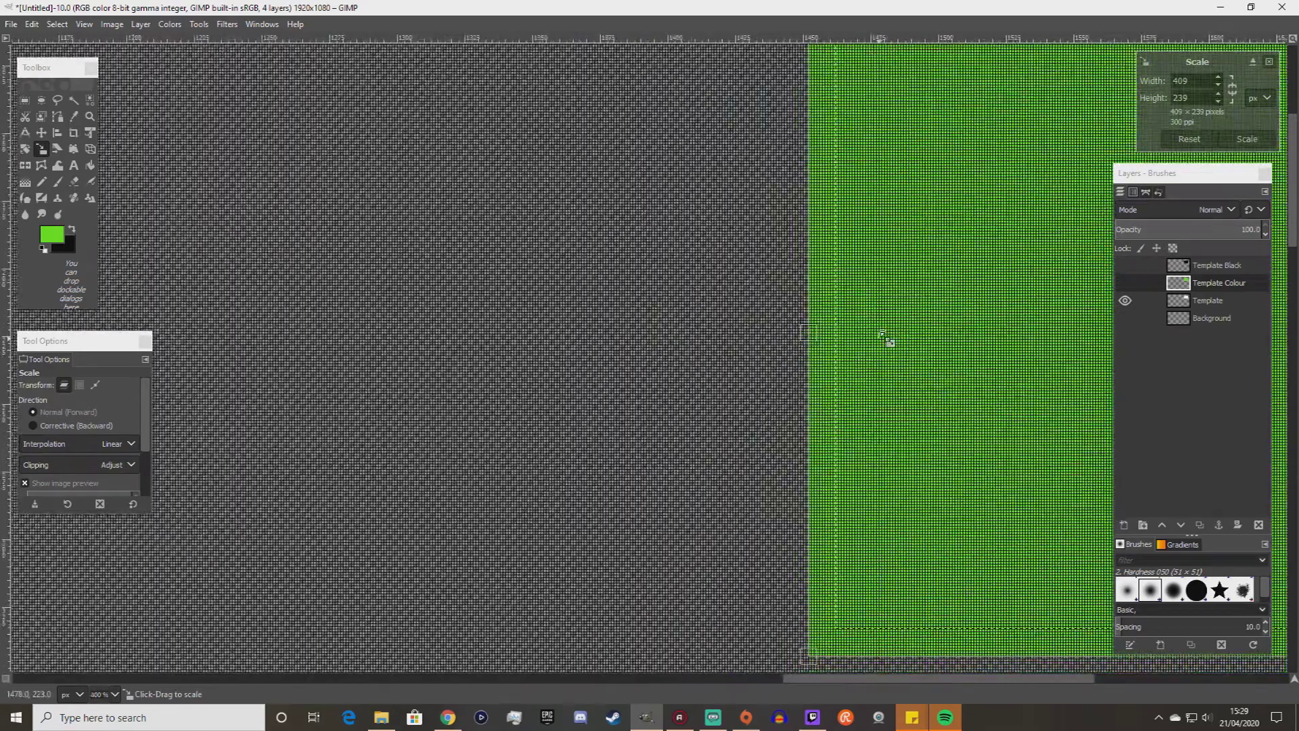
{"action": "scroll", "coordinate": [885, 339], "scroll_direction": "down", "scroll_amount": 4}
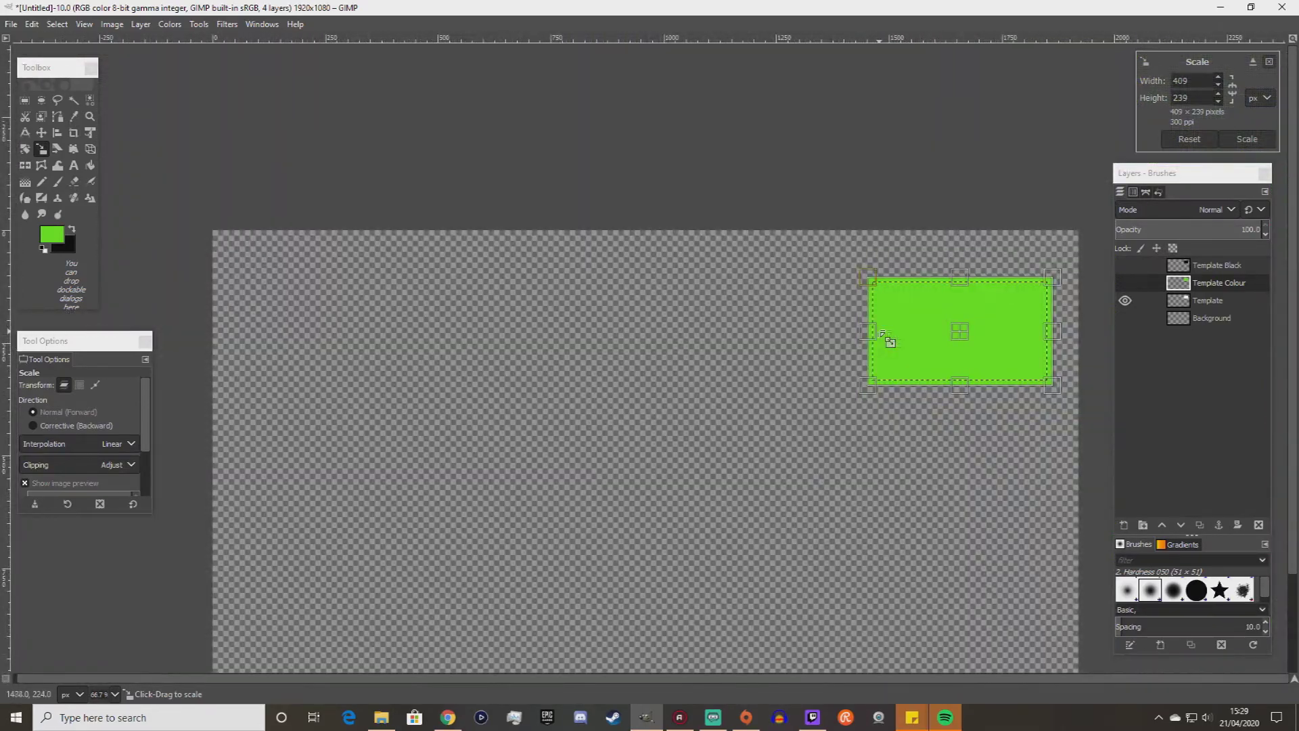
{"action": "scroll", "coordinate": [971, 345], "scroll_direction": "up", "scroll_amount": 1}
{"action": "left_click", "coordinate": [1246, 138]}
{"action": "left_click_drag", "start_coordinate": [1203, 301], "coordinate": [1205, 284]}
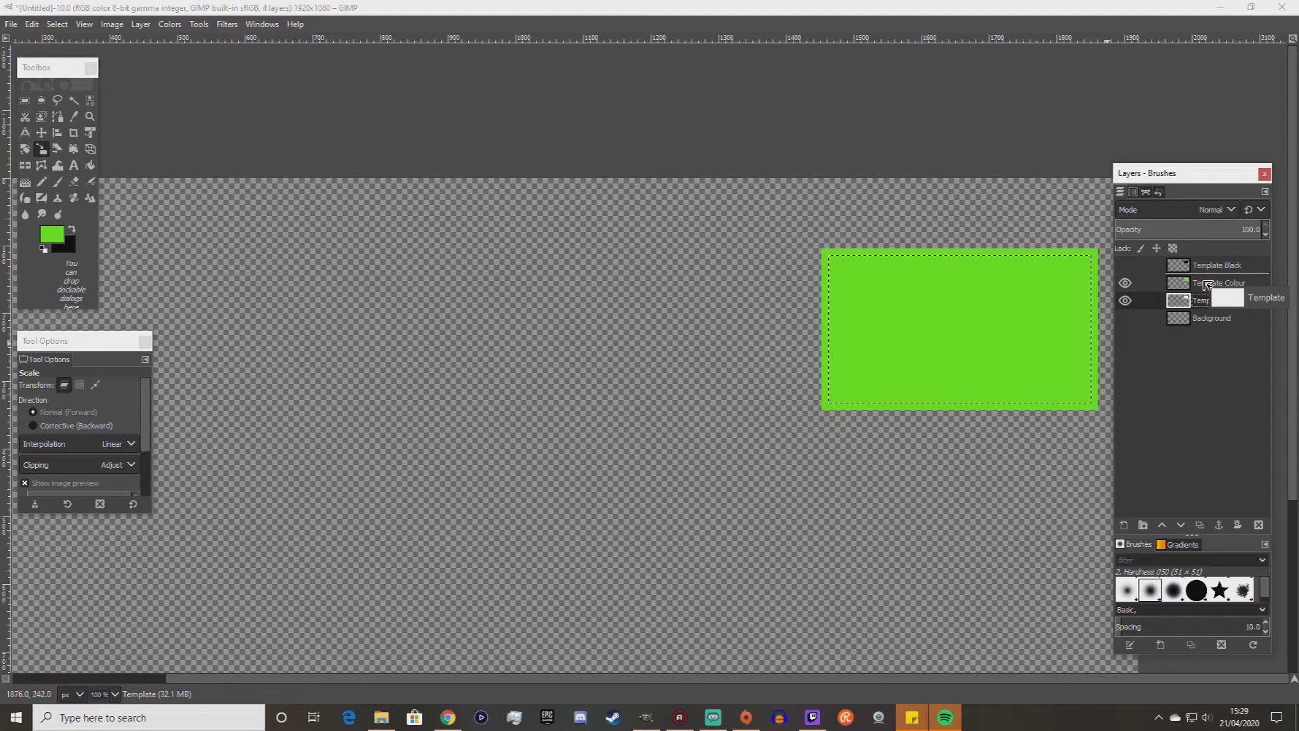
{"action": "left_click_drag", "start_coordinate": [1208, 284], "coordinate": [1207, 283]}
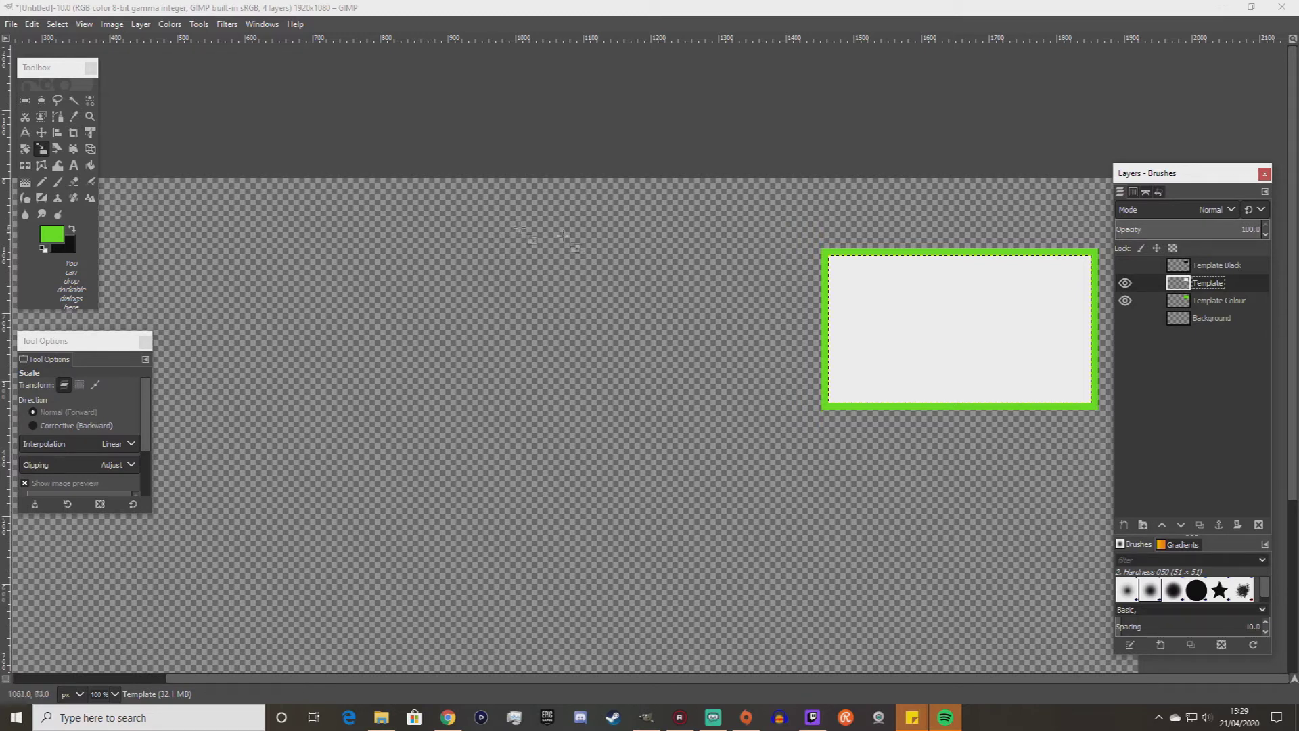
Select the Template Black layer and make it visible.
{"action": "left_click", "coordinate": [1207, 267]}
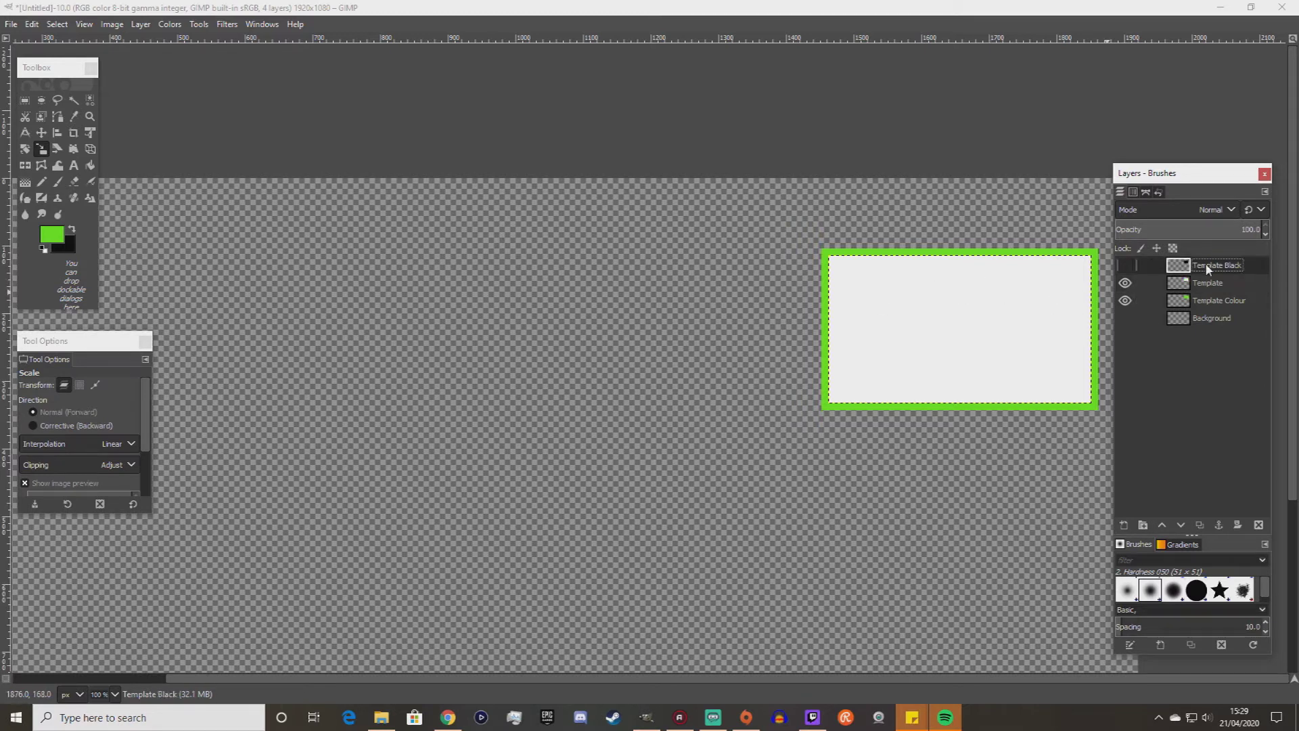
{"action": "left_click", "coordinate": [1125, 266]}
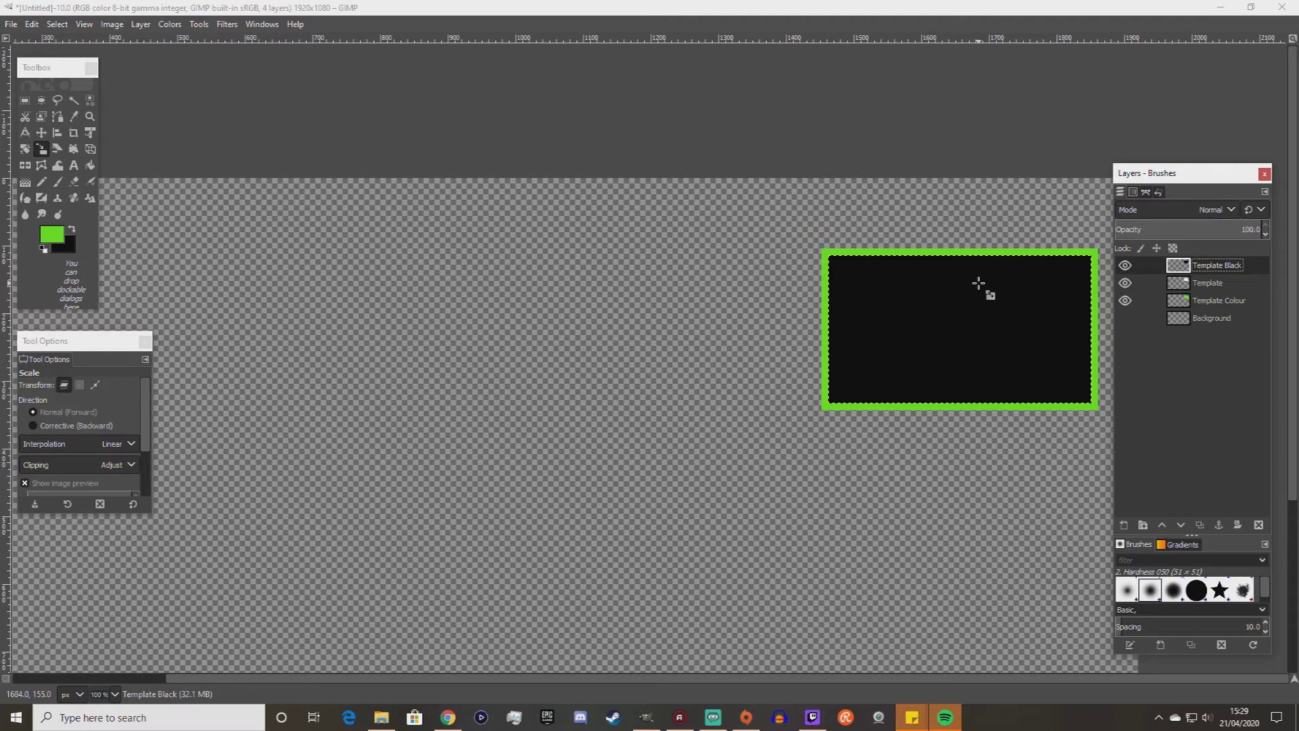
Extend the black rectangle's top and bottom edges outward by 12 grid squares each, to a height of 243 px.
{"action": "scroll", "coordinate": [978, 283], "scroll_direction": "up", "scroll_amount": 3}
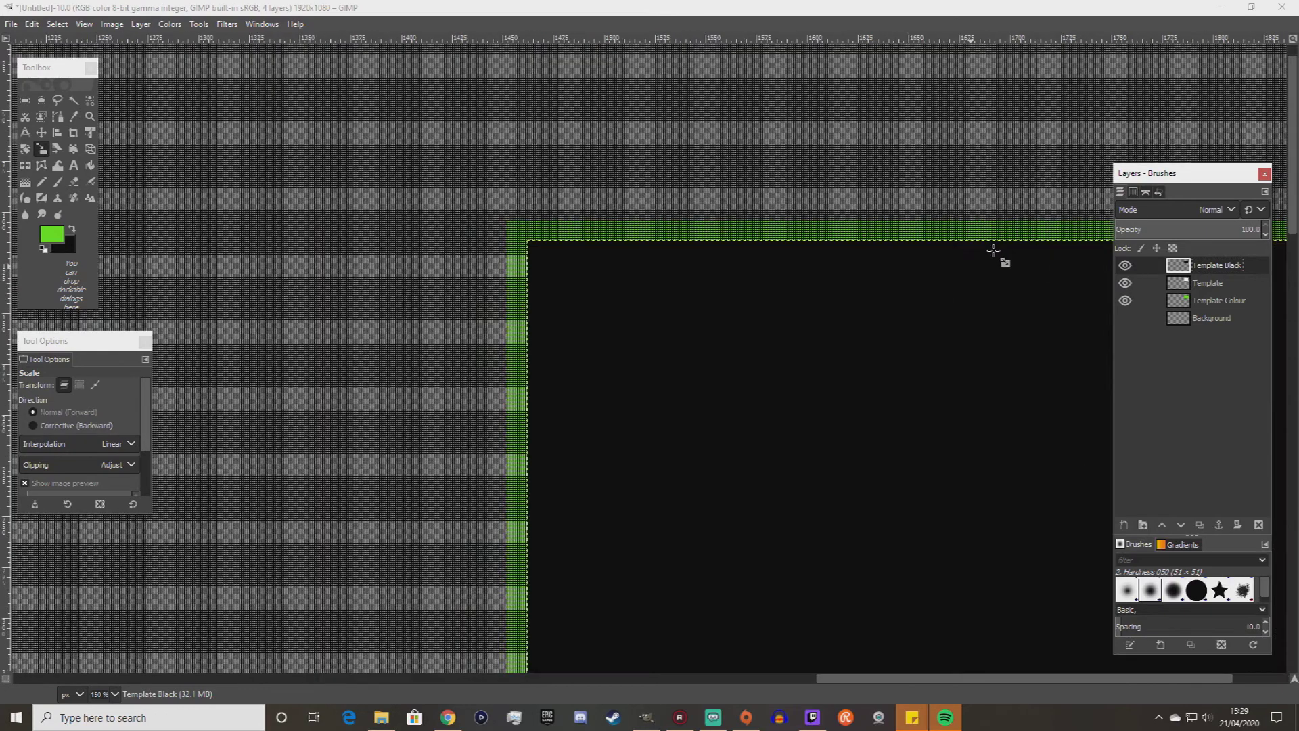
{"action": "scroll", "coordinate": [993, 252], "scroll_direction": "up", "scroll_amount": 3}
{"action": "scroll", "coordinate": [878, 262], "scroll_direction": "up", "scroll_amount": 1}
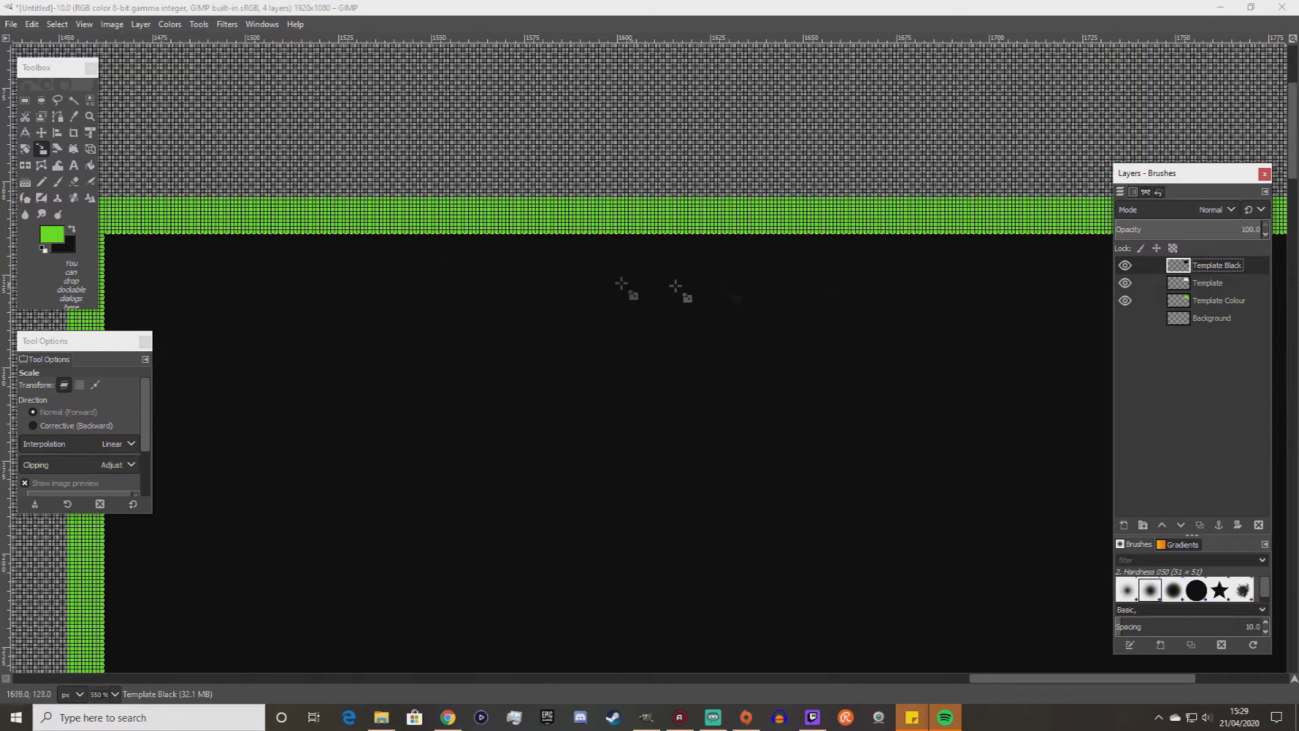
{"action": "left_click", "coordinate": [1125, 265]}
{"action": "left_click", "coordinate": [797, 285]}
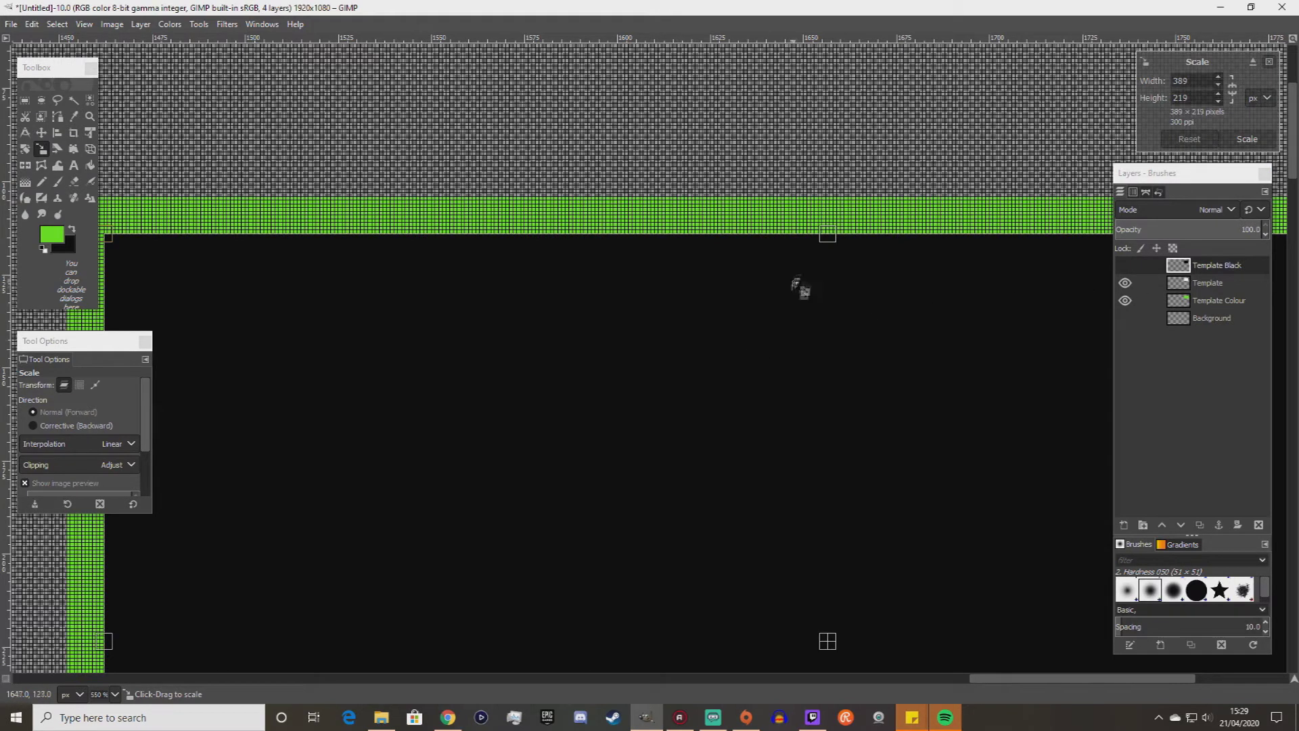
{"action": "scroll", "coordinate": [843, 217], "scroll_direction": "up", "scroll_amount": 3}
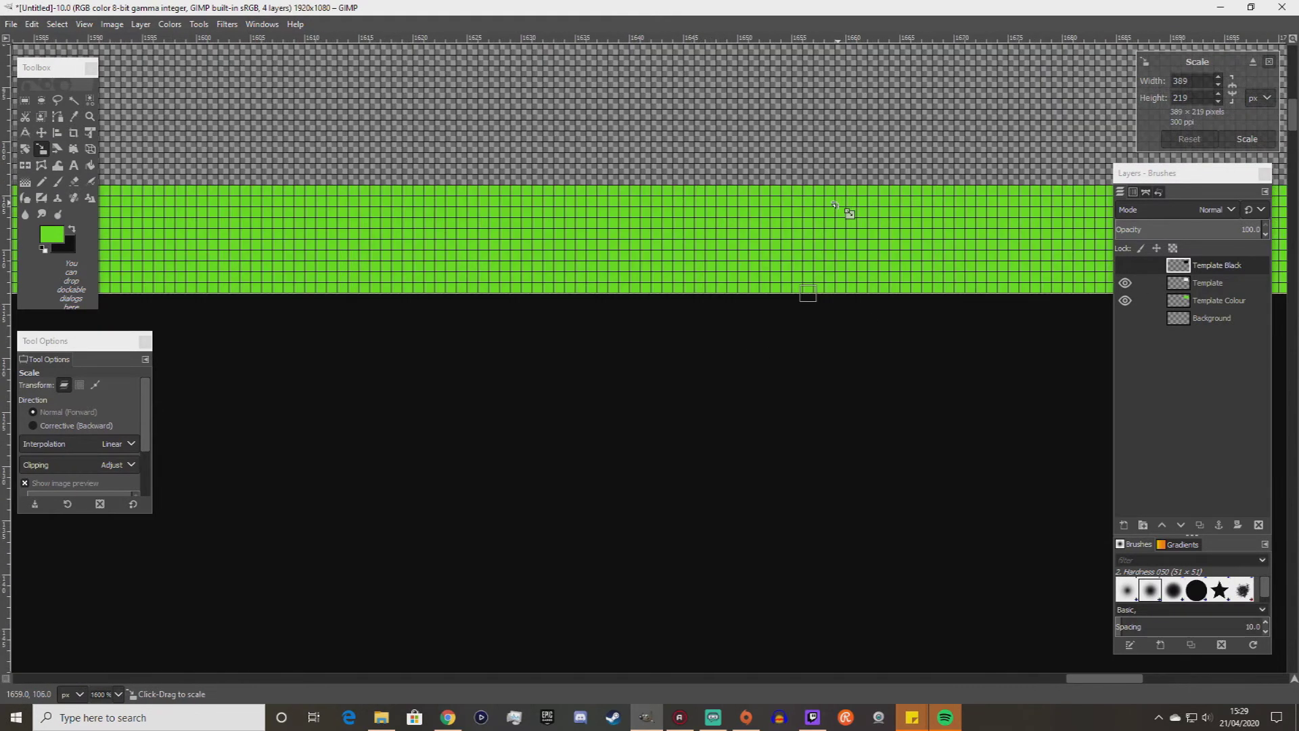
{"action": "scroll", "coordinate": [834, 205], "scroll_direction": "up", "scroll_amount": 1}
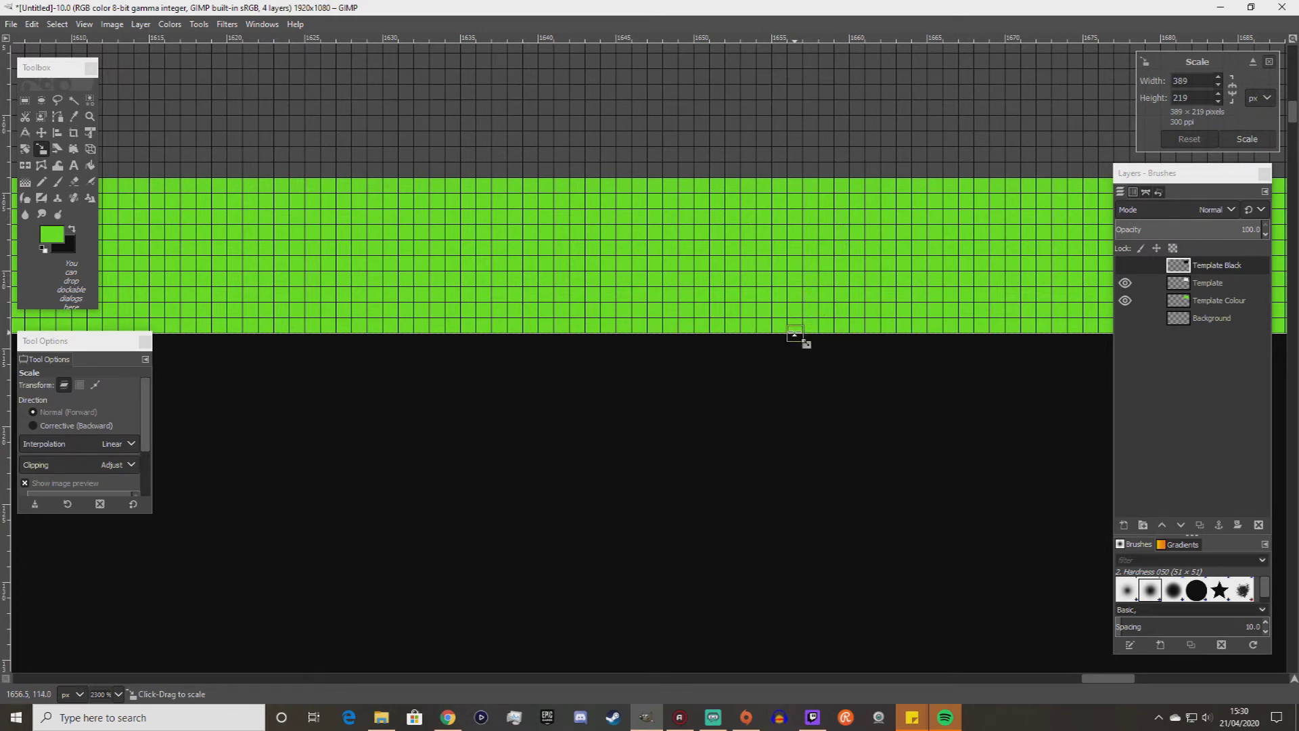
{"action": "left_click_drag", "start_coordinate": [795, 332], "coordinate": [795, 146]}
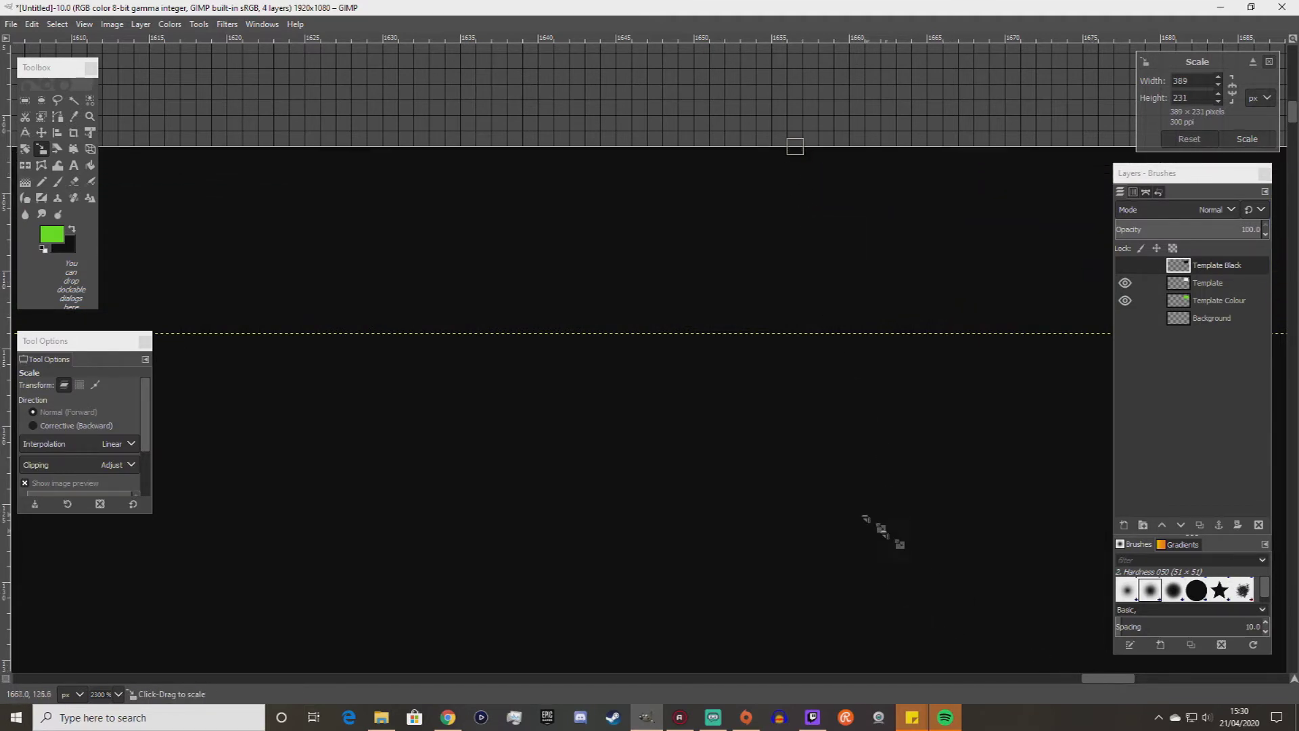
{"action": "scroll", "coordinate": [900, 541], "scroll_direction": "down", "scroll_amount": 5}
{"action": "scroll", "coordinate": [842, 473], "scroll_direction": "down", "scroll_amount": 5}
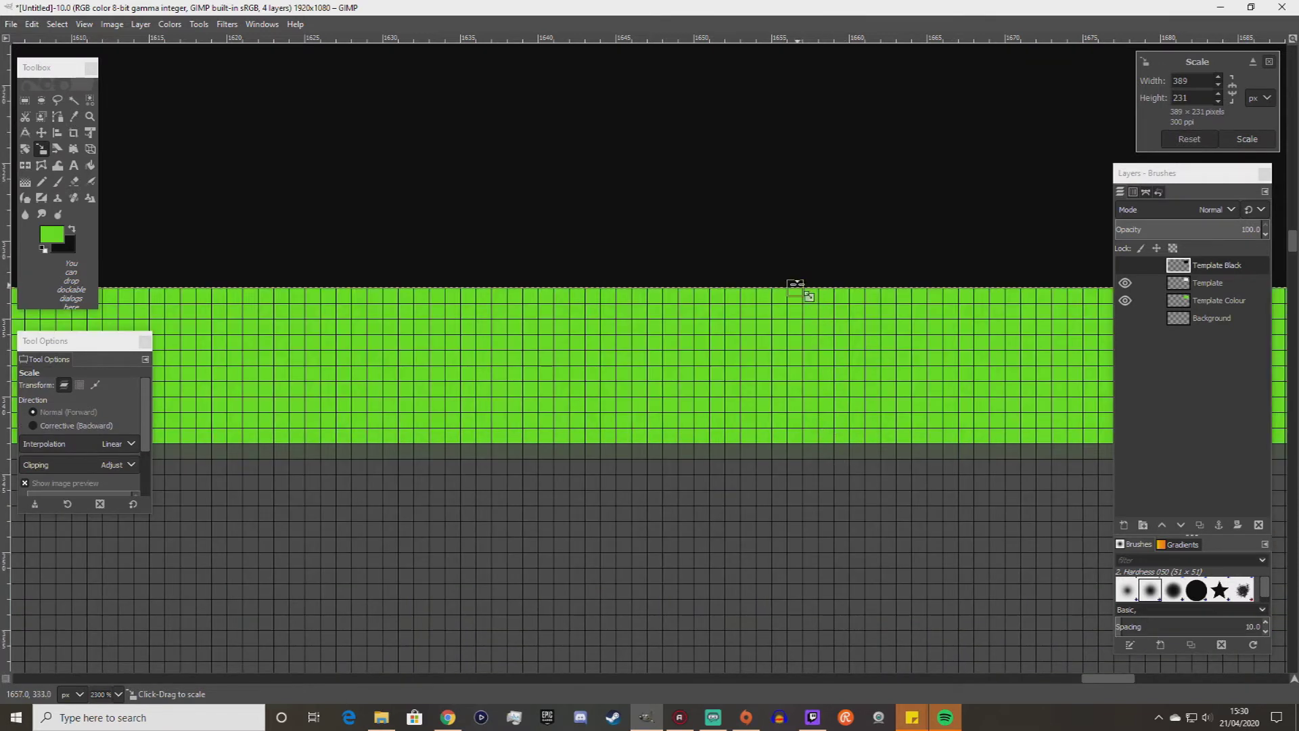
{"action": "left_click_drag", "start_coordinate": [794, 284], "coordinate": [795, 473]}
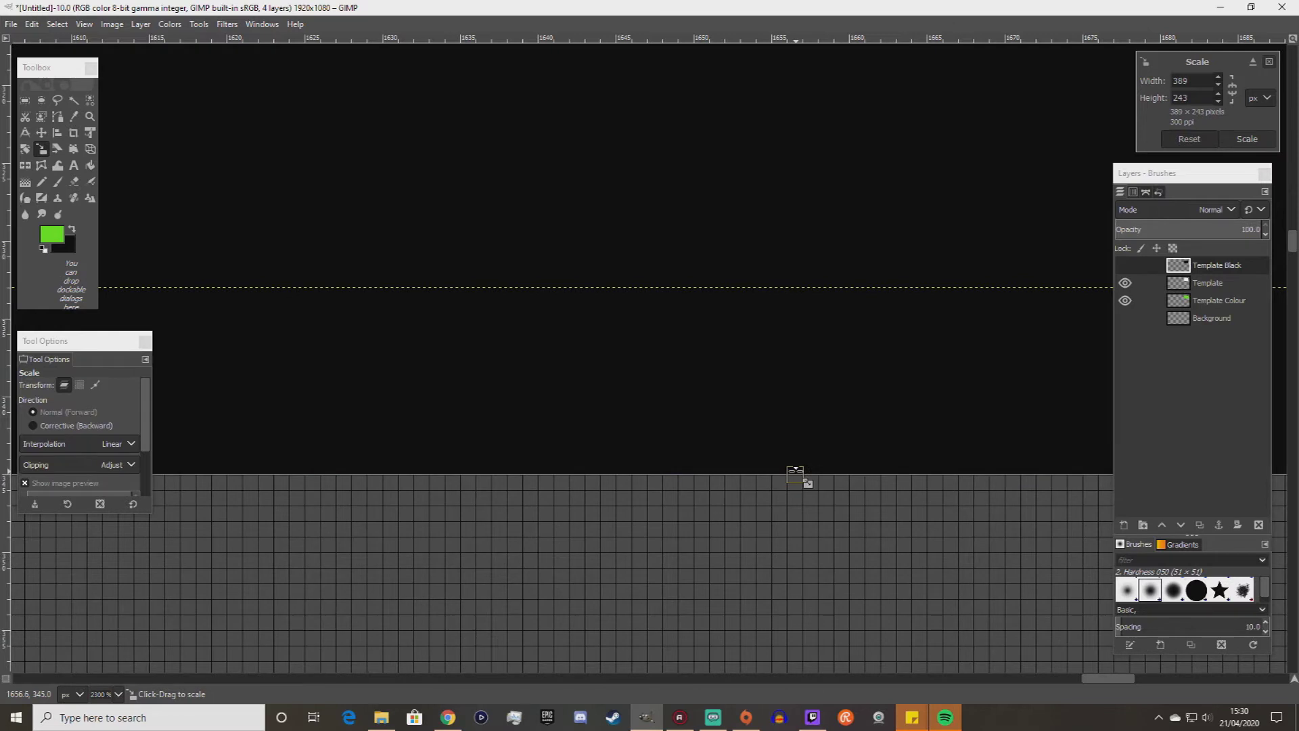
Extend the black rectangle's right and left edges outward by 12 grid squares each, to a width of 413 px.
{"action": "left_click_drag", "start_coordinate": [1099, 679], "coordinate": [1243, 679]}
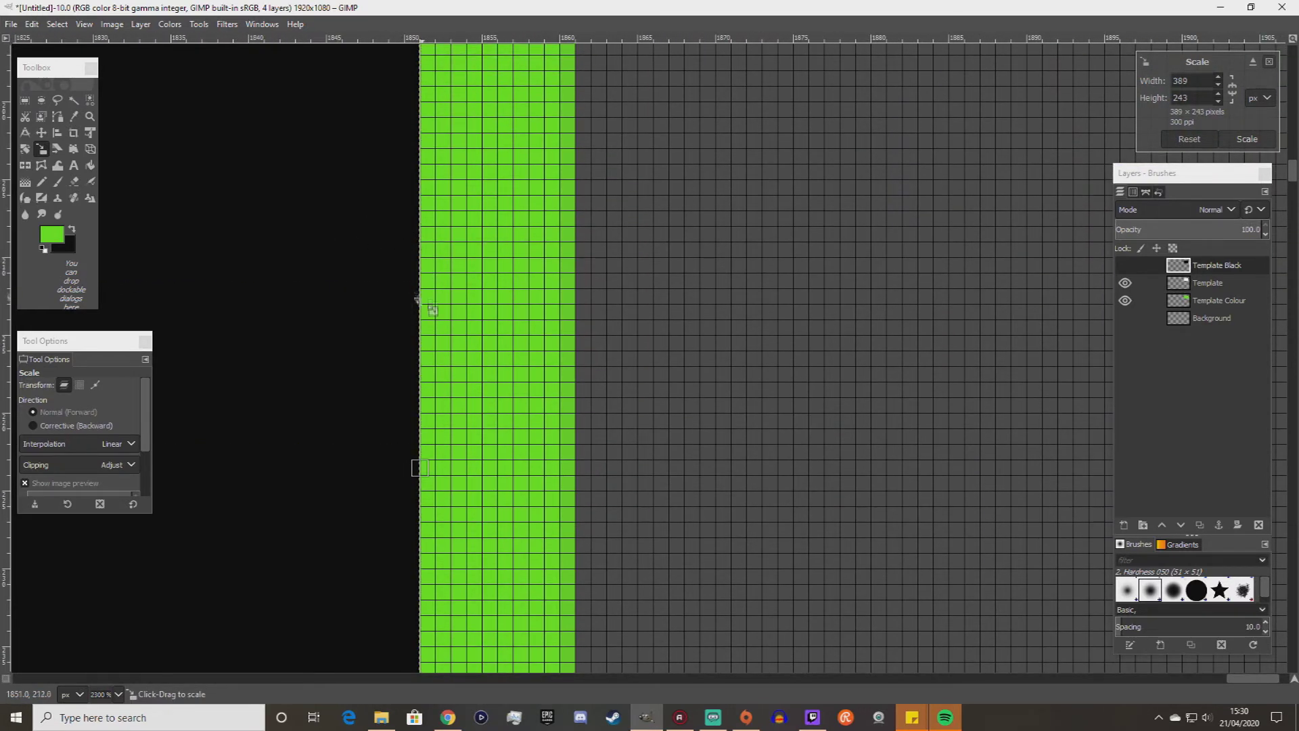
{"action": "left_click_drag", "start_coordinate": [423, 464], "coordinate": [606, 468]}
{"action": "left_click_drag", "start_coordinate": [1263, 679], "coordinate": [977, 686]}
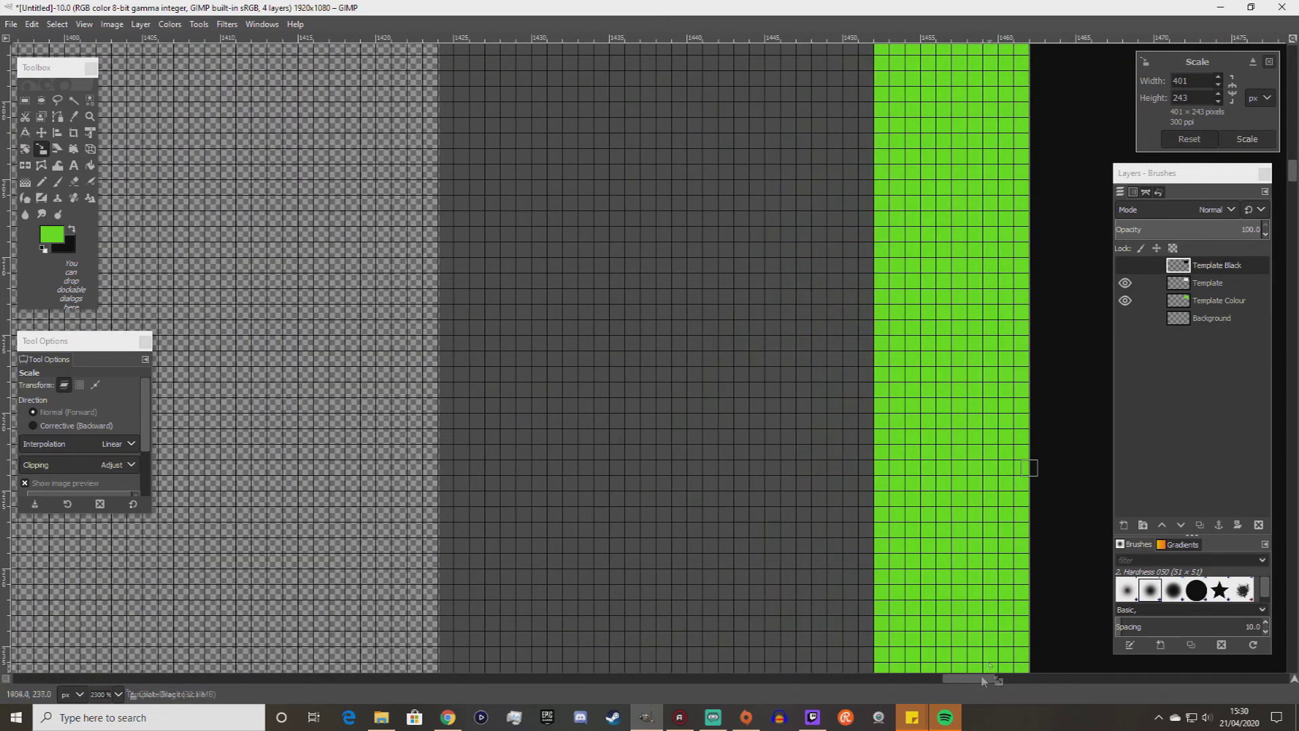
{"action": "left_click_drag", "start_coordinate": [1031, 468], "coordinate": [843, 466]}
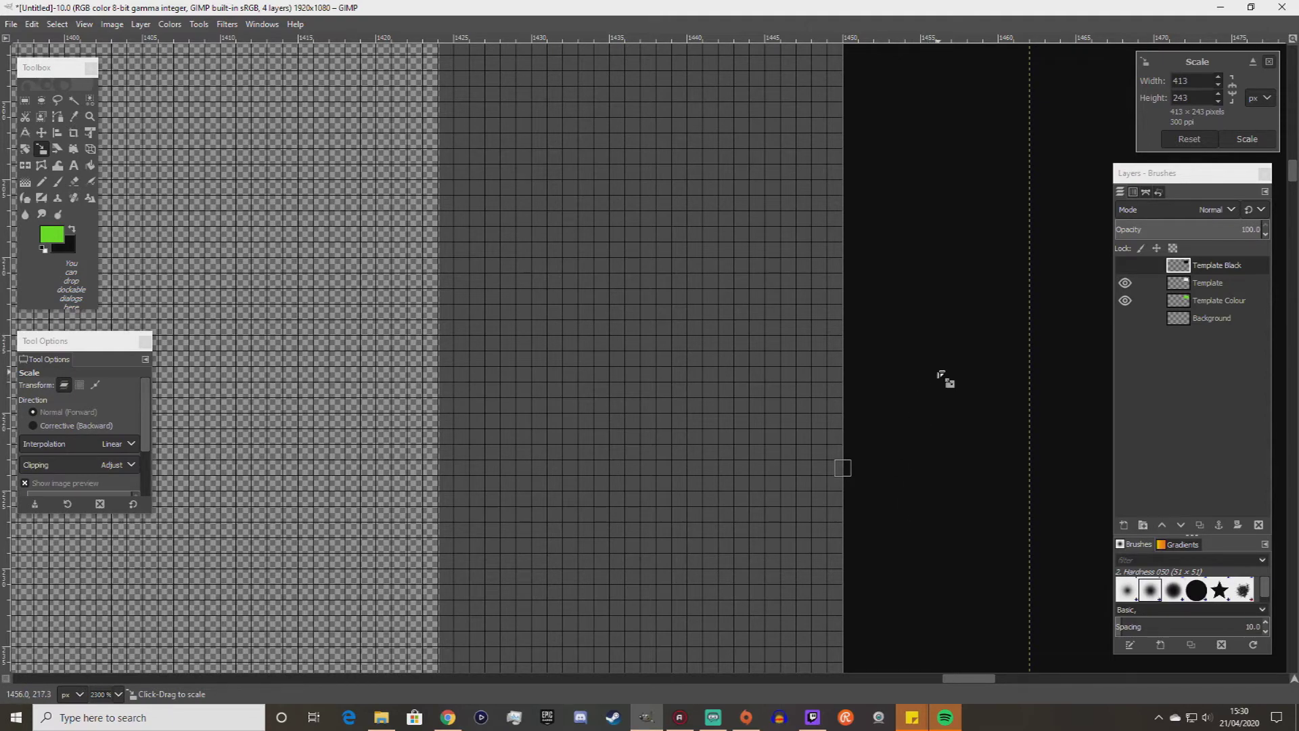
{"action": "scroll", "coordinate": [942, 382], "scroll_direction": "down", "scroll_amount": 3}
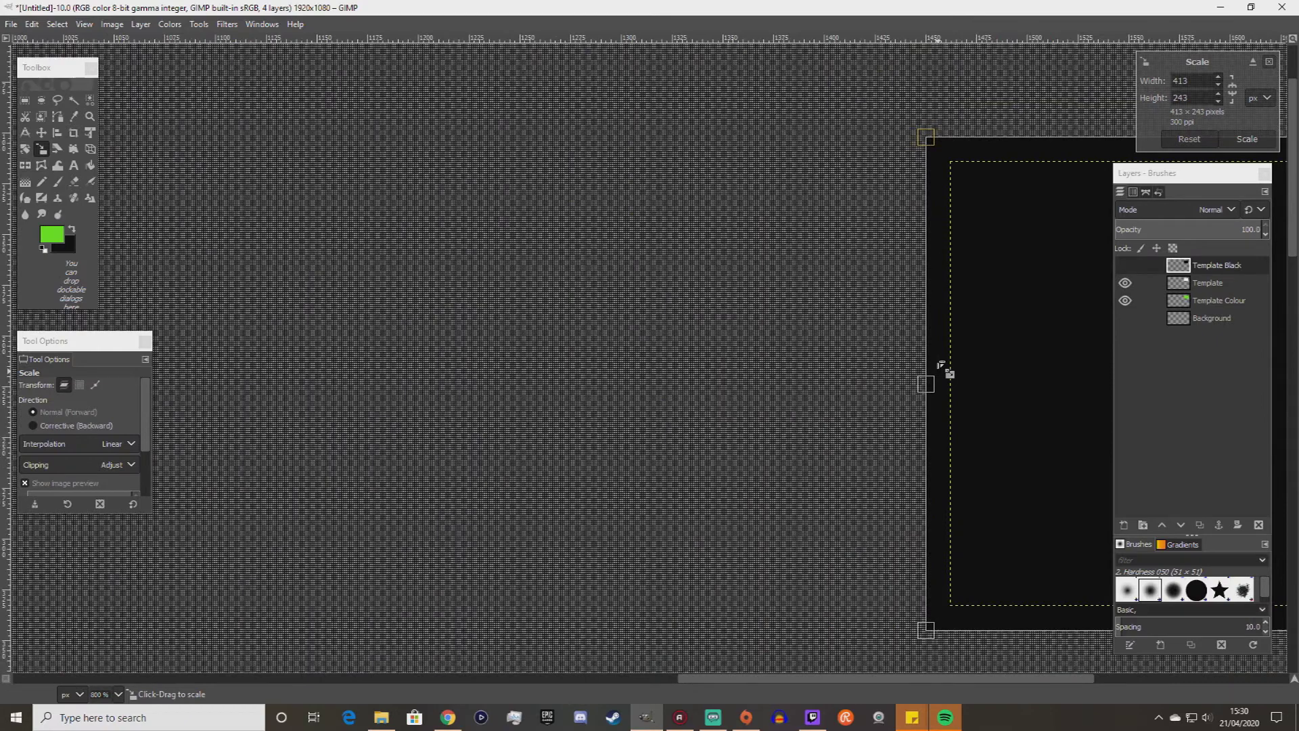
{"action": "scroll", "coordinate": [947, 369], "scroll_direction": "down", "scroll_amount": 5}
{"action": "scroll", "coordinate": [1042, 343], "scroll_direction": "down", "scroll_amount": 1}
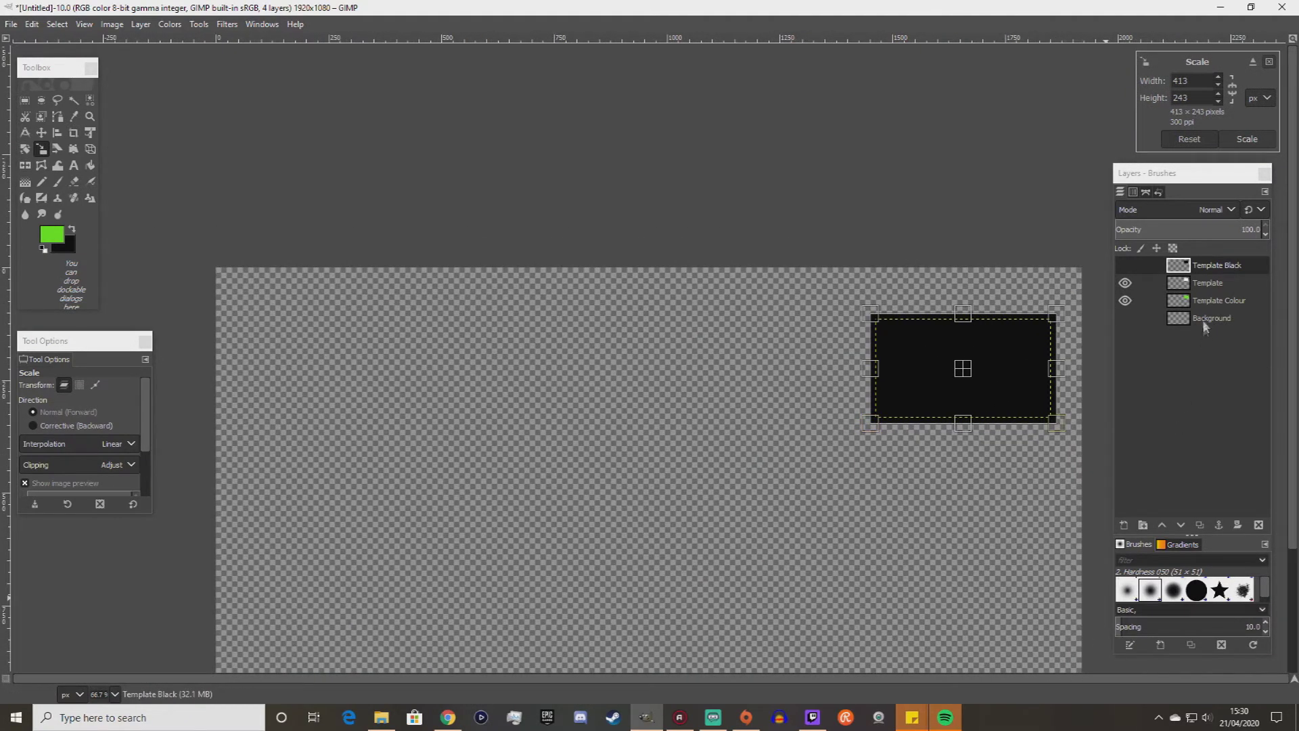
Move the Template Colour layer to the top of the layer stack and select the Template Black layer.
{"action": "left_click_drag", "start_coordinate": [1217, 300], "coordinate": [1218, 267]}
{"action": "left_click", "coordinate": [1197, 283]}
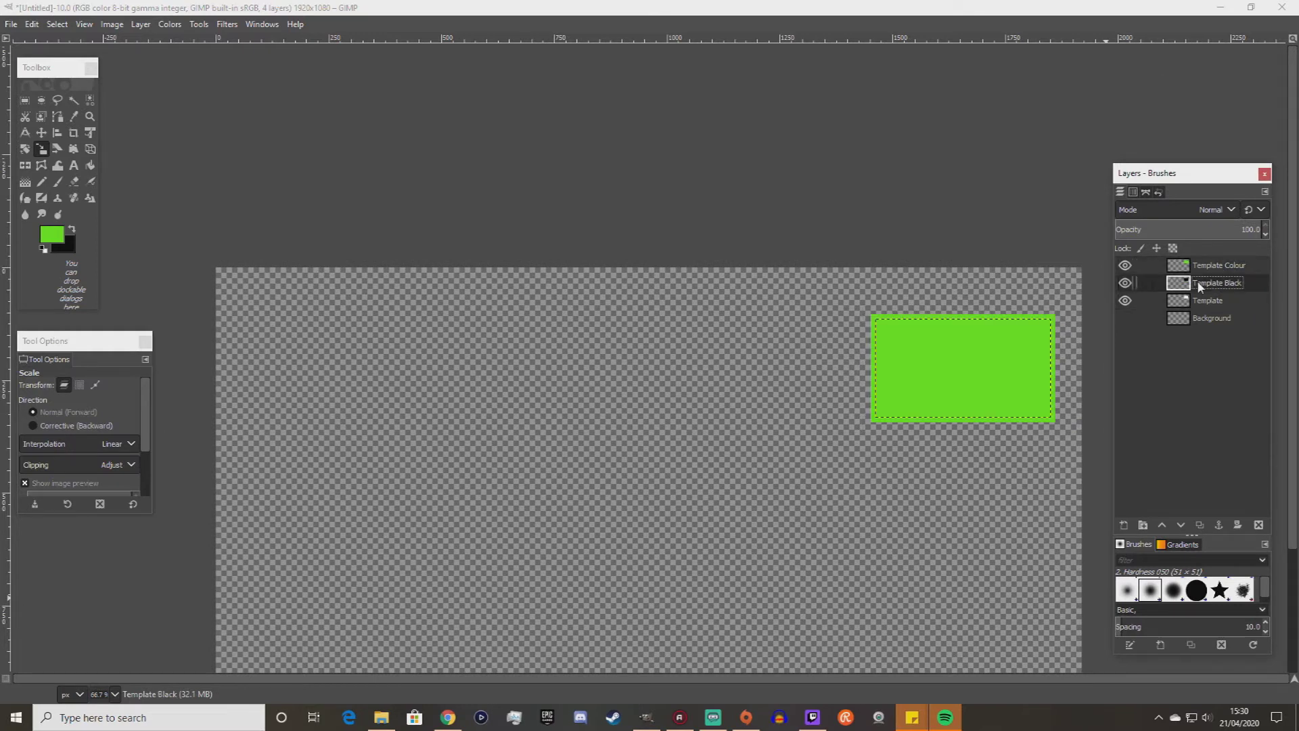
Scale the Template Black layer outward on all sides to 413 × 243 px and apply the scaling.
{"action": "left_click", "coordinate": [1024, 359]}
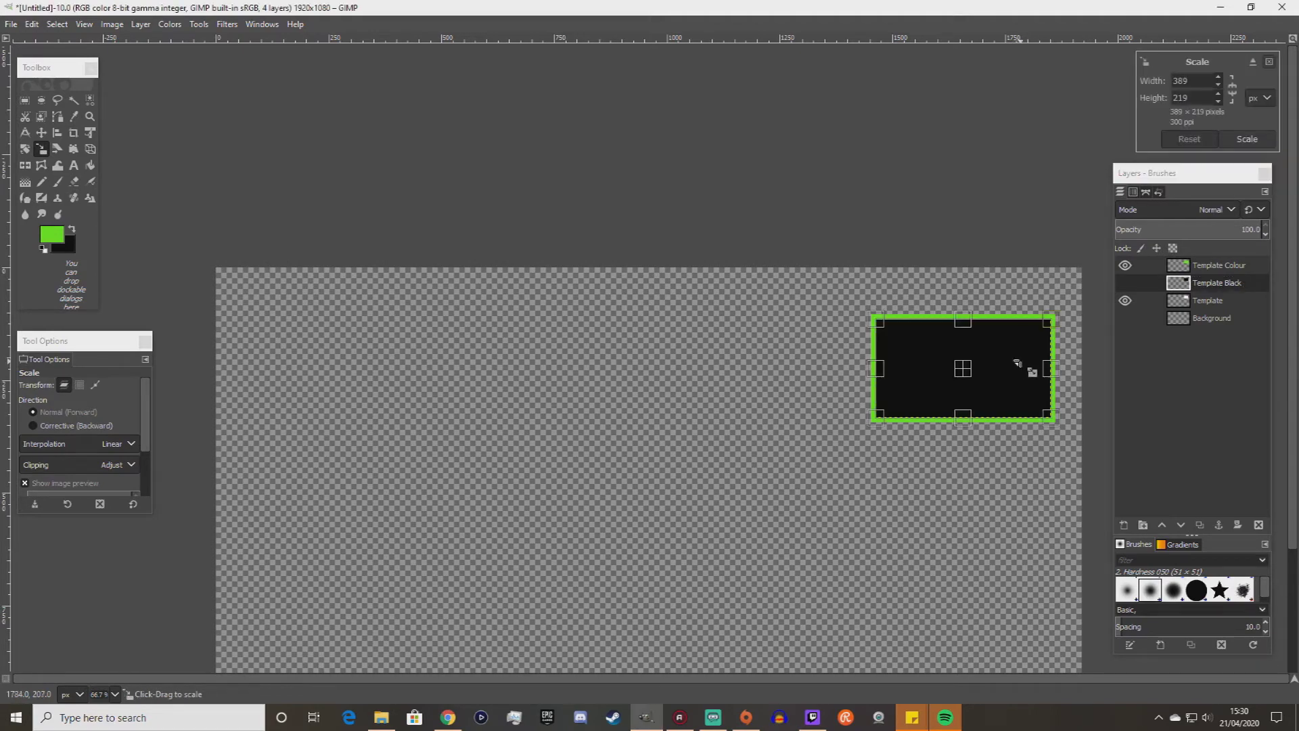
{"action": "scroll", "coordinate": [999, 327], "scroll_direction": "up", "scroll_amount": 2}
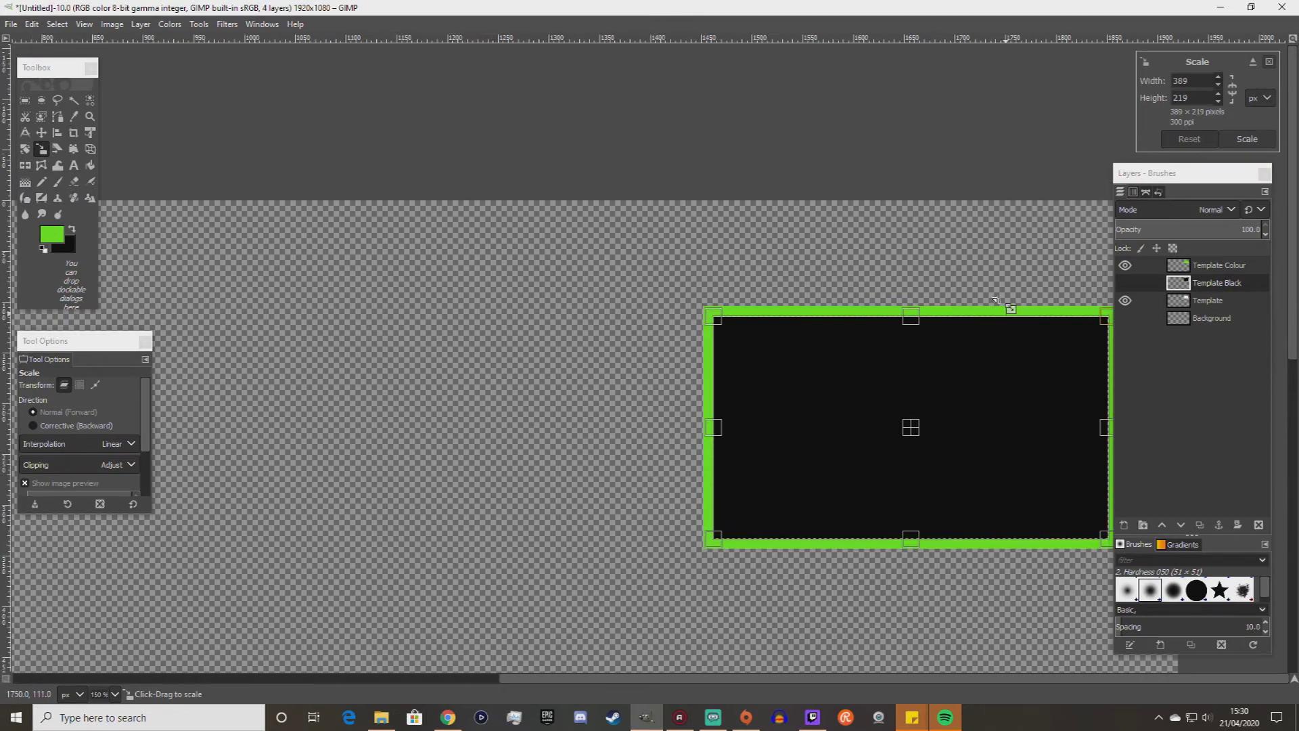
{"action": "scroll", "coordinate": [1001, 311], "scroll_direction": "up", "scroll_amount": 2}
{"action": "scroll", "coordinate": [945, 312], "scroll_direction": "up", "scroll_amount": 4}
{"action": "left_click_drag", "start_coordinate": [729, 353], "coordinate": [723, 315]}
{"action": "scroll", "coordinate": [726, 317], "scroll_direction": "up", "scroll_amount": 1}
{"action": "scroll", "coordinate": [727, 317], "scroll_direction": "up", "scroll_amount": 6}
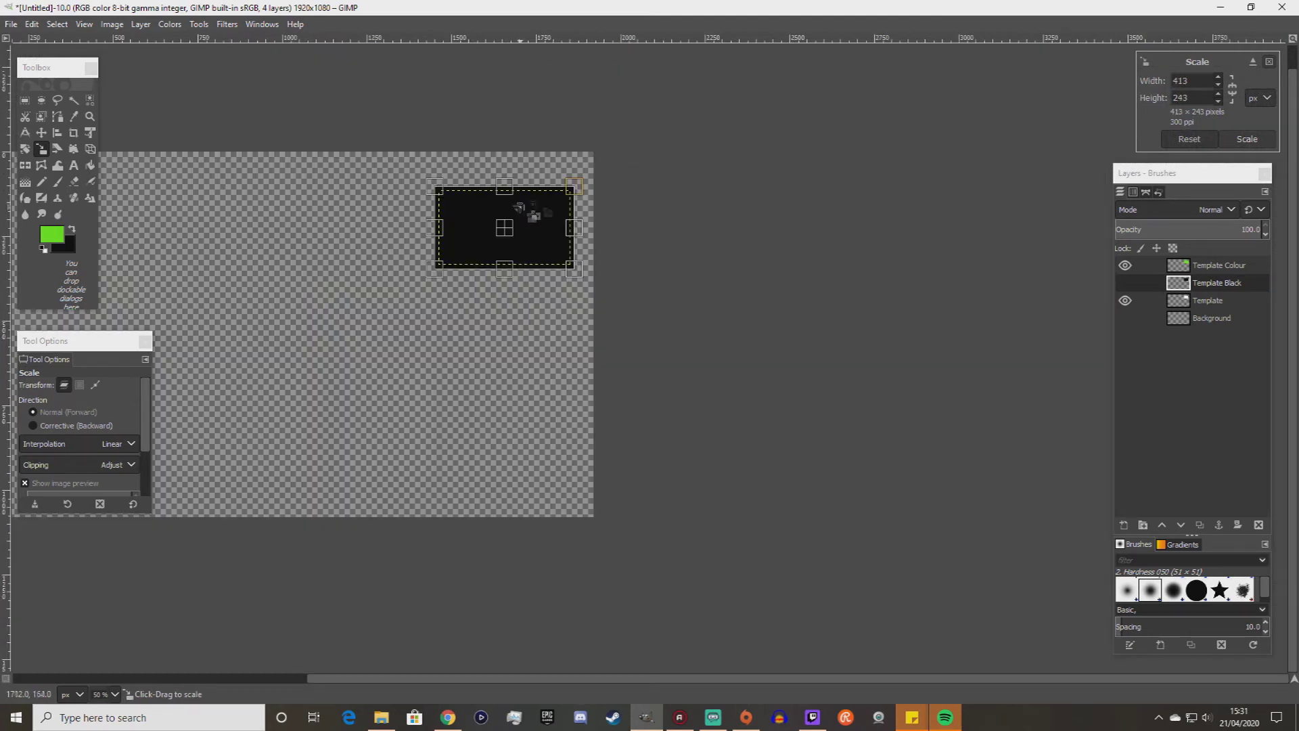
{"action": "left_click", "coordinate": [1262, 142]}
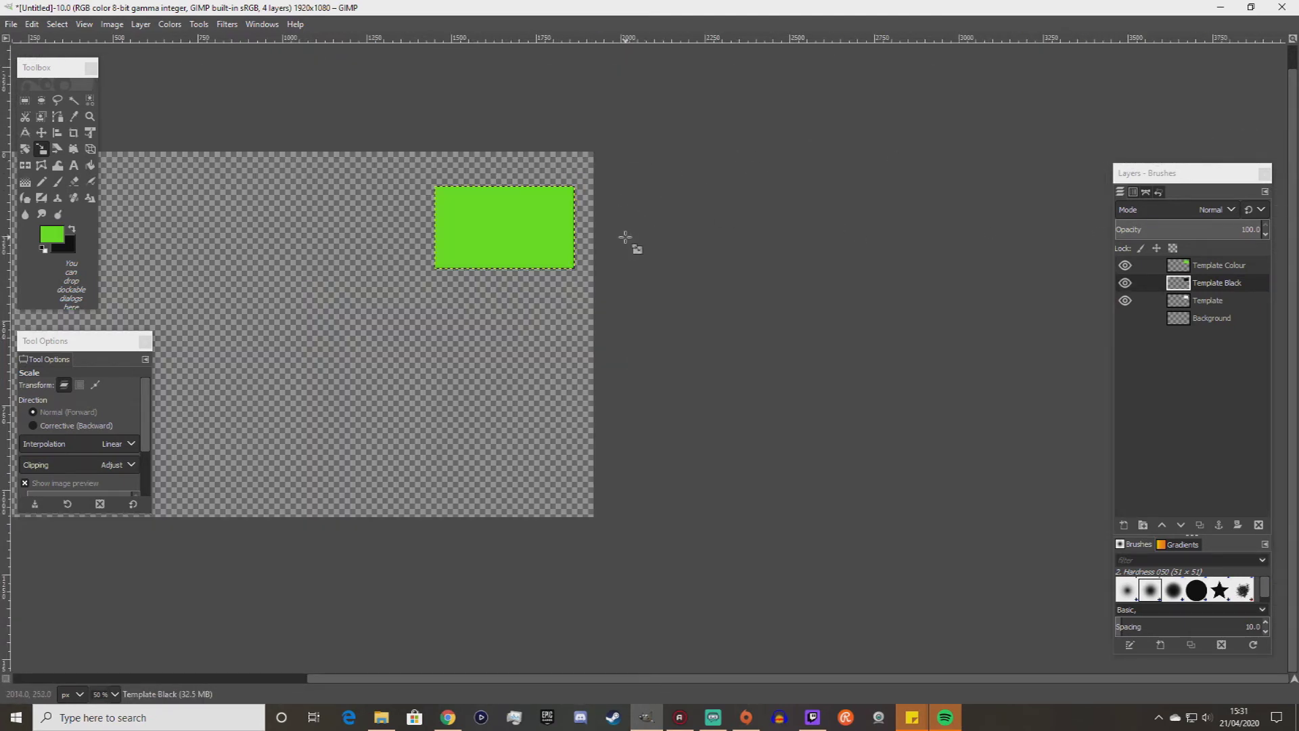
Select the Background layer and inspect the thickness of the black border around the green rectangle.
{"action": "scroll", "coordinate": [517, 224], "scroll_direction": "up", "scroll_amount": 3}
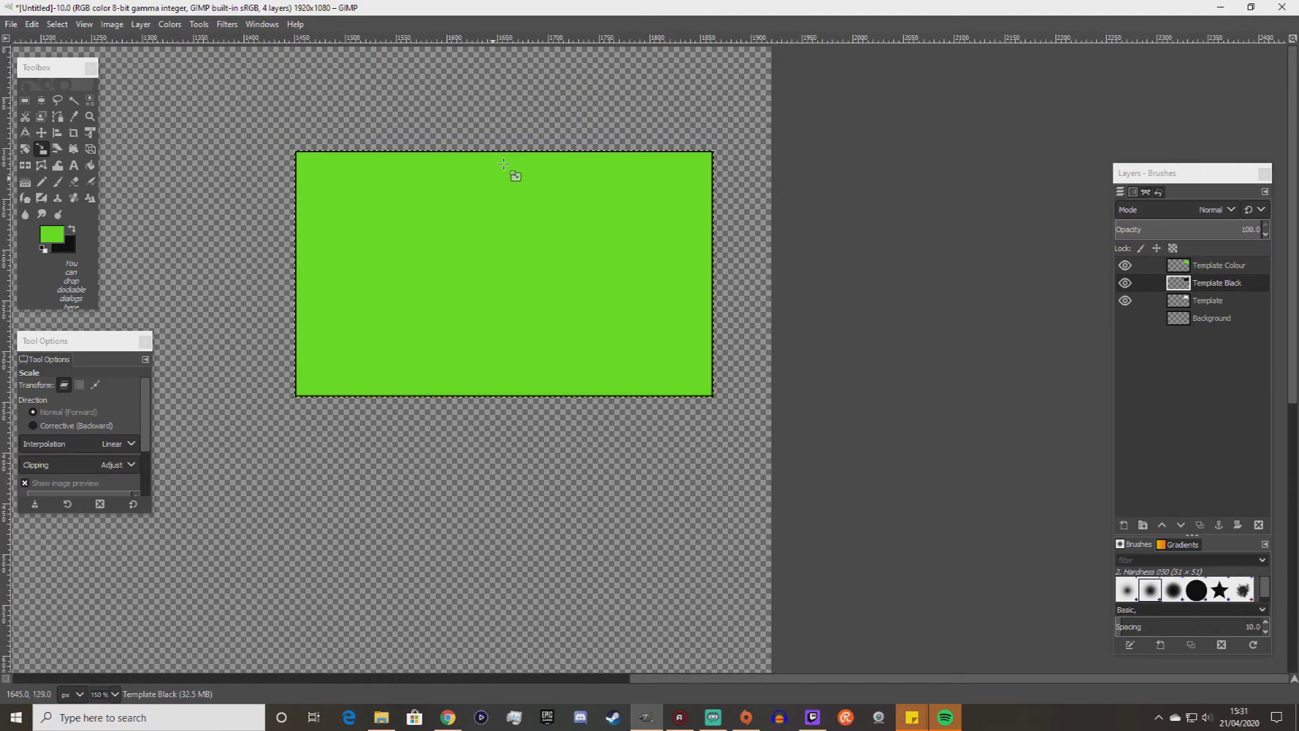
{"action": "scroll", "coordinate": [516, 167], "scroll_direction": "up", "scroll_amount": 2}
{"action": "scroll", "coordinate": [486, 192], "scroll_direction": "down", "scroll_amount": 2}
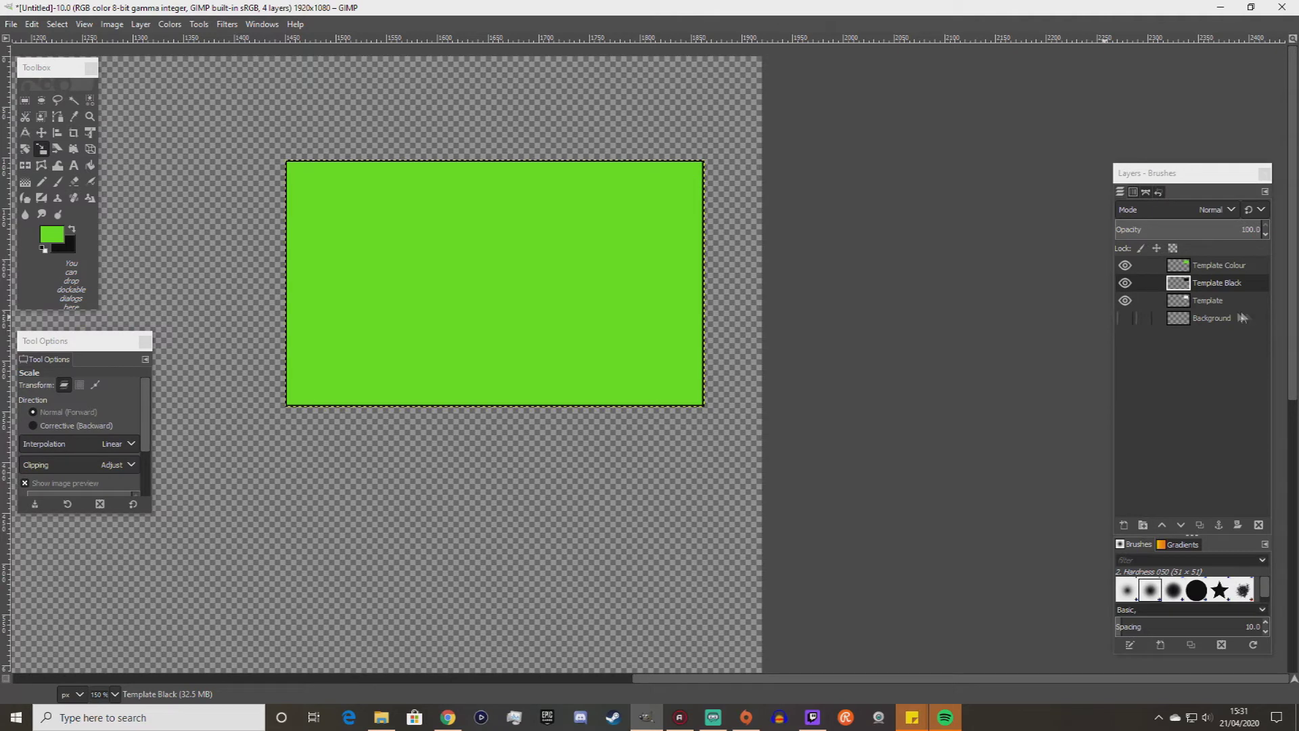
{"action": "left_click", "coordinate": [1210, 318]}
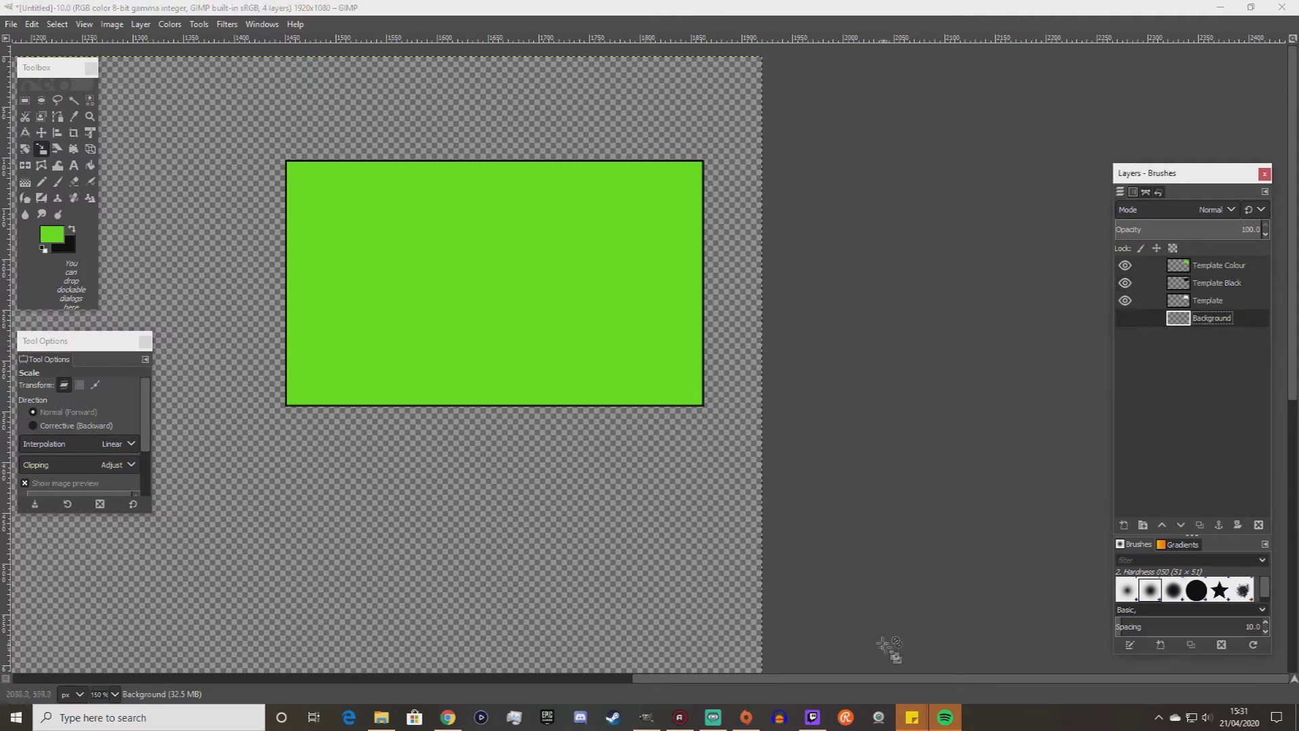
{"action": "left_click_drag", "start_coordinate": [899, 678], "coordinate": [785, 676]}
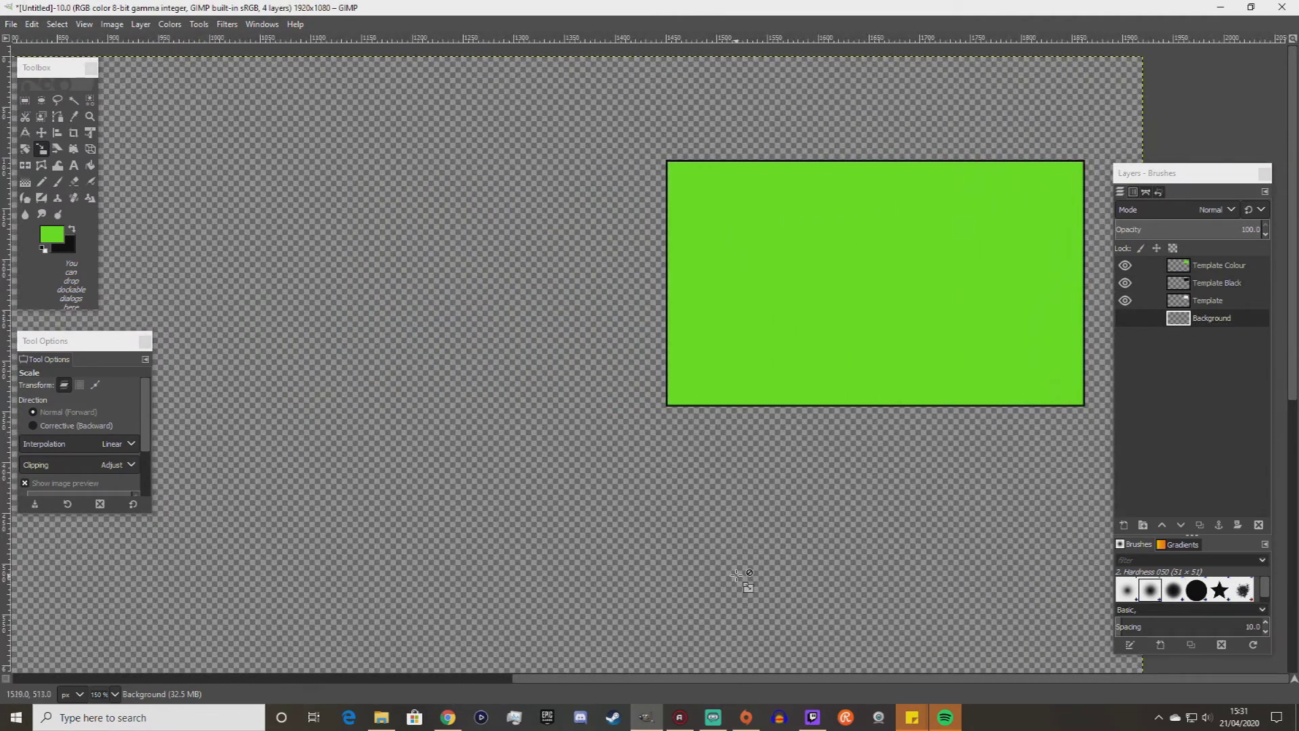
{"action": "scroll", "coordinate": [710, 556], "scroll_direction": "down", "scroll_amount": 2}
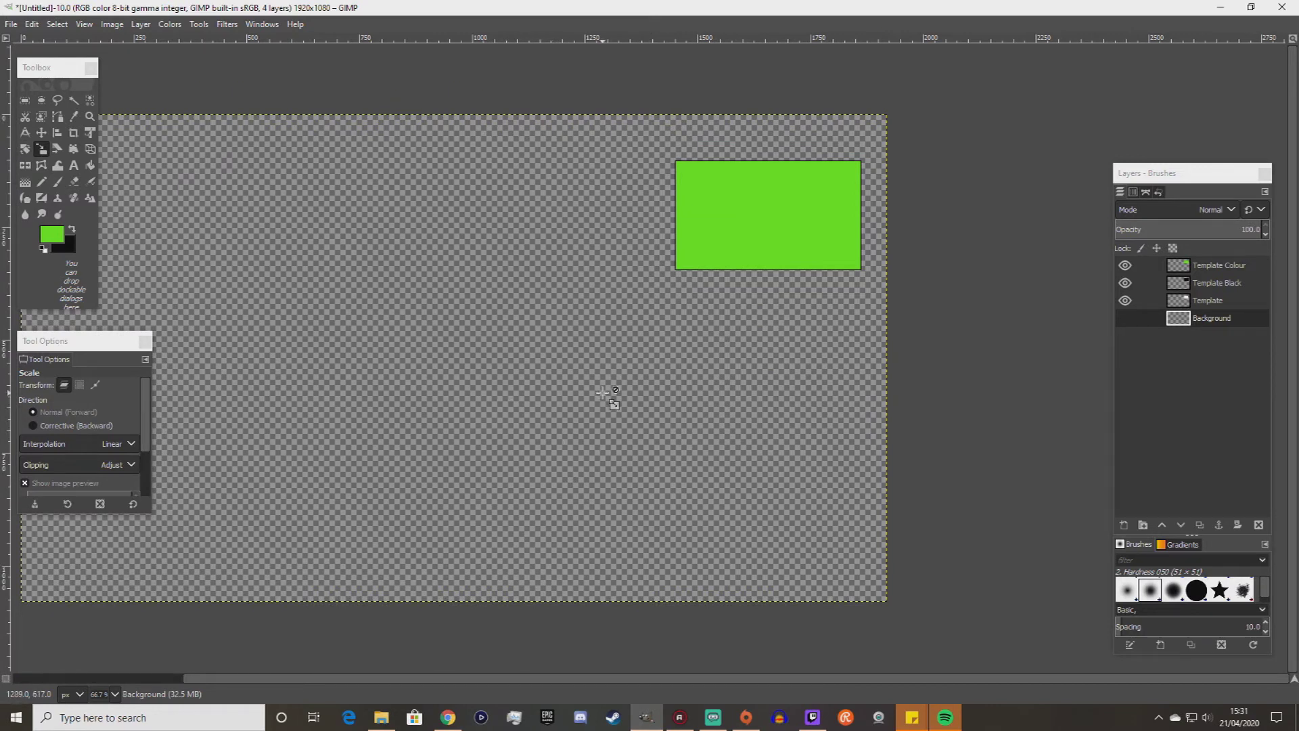
{"action": "scroll", "coordinate": [727, 345], "scroll_direction": "up", "scroll_amount": 1}
{"action": "scroll", "coordinate": [776, 161], "scroll_direction": "up", "scroll_amount": 1}
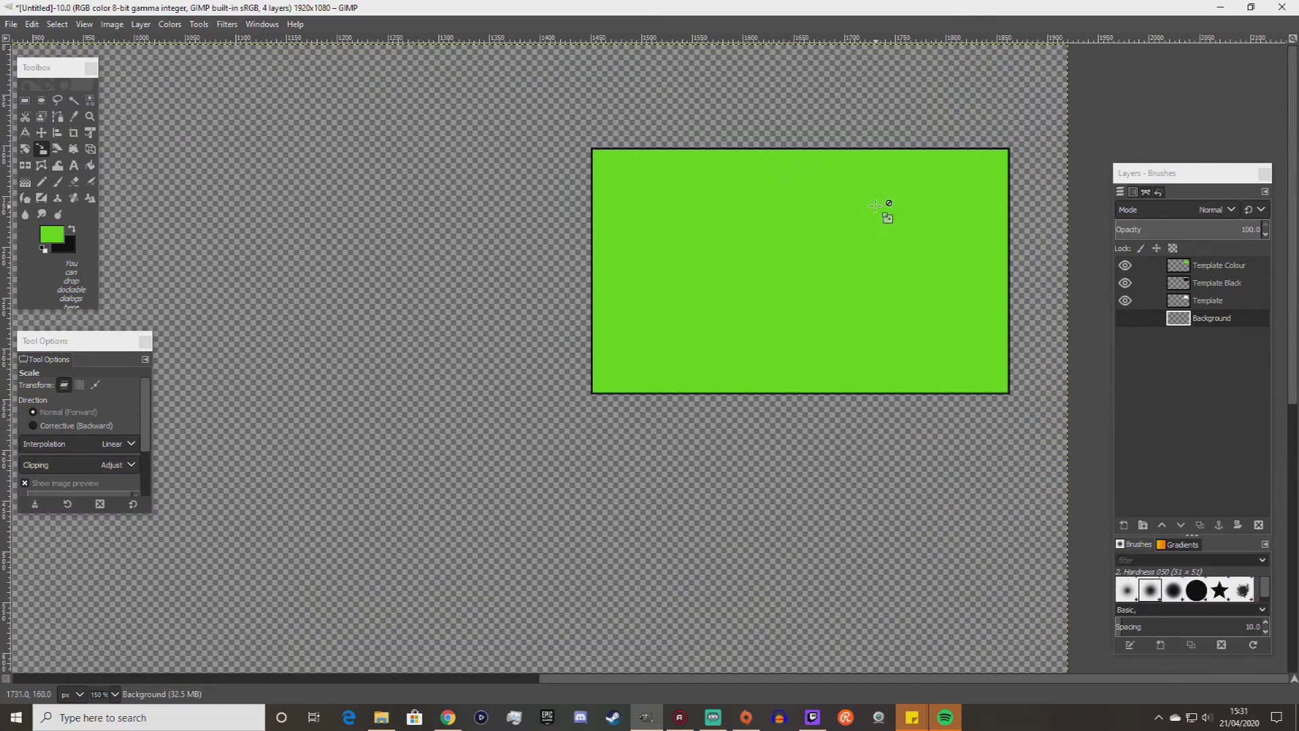
{"action": "scroll", "coordinate": [875, 191], "scroll_direction": "up", "scroll_amount": 2}
{"action": "scroll", "coordinate": [873, 190], "scroll_direction": "up", "scroll_amount": 1}
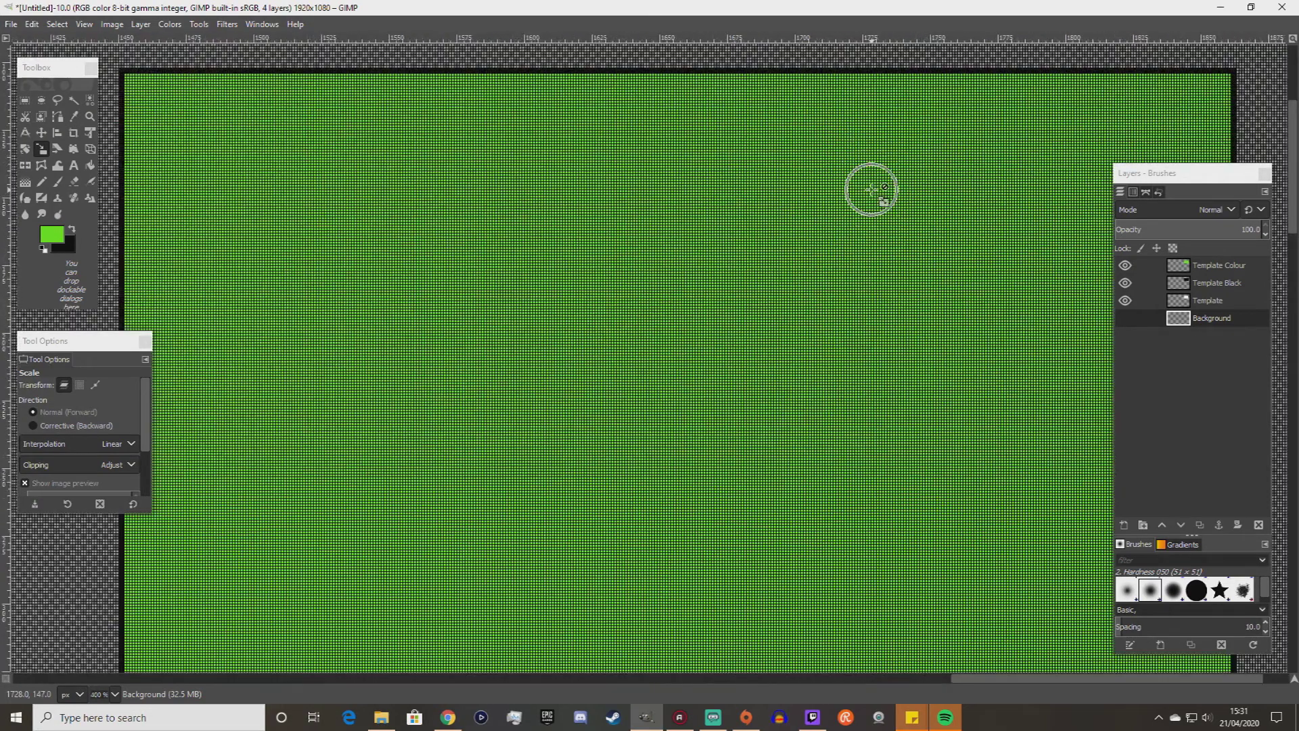
Extend the Template Black rectangle's top edge upward by 2 grid squares, to a height of 245 px.
{"action": "left_click", "coordinate": [1205, 286]}
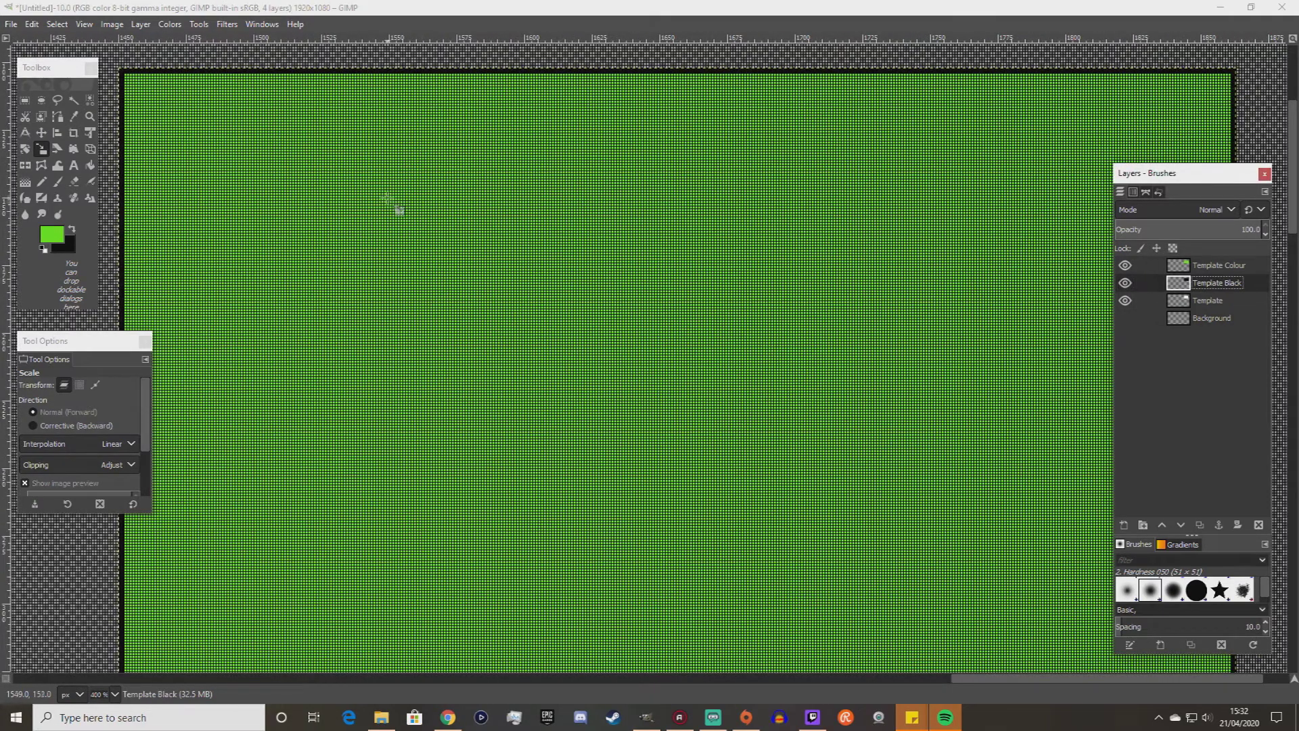
{"action": "left_click", "coordinate": [761, 234]}
{"action": "scroll", "coordinate": [715, 169], "scroll_direction": "up", "scroll_amount": 3}
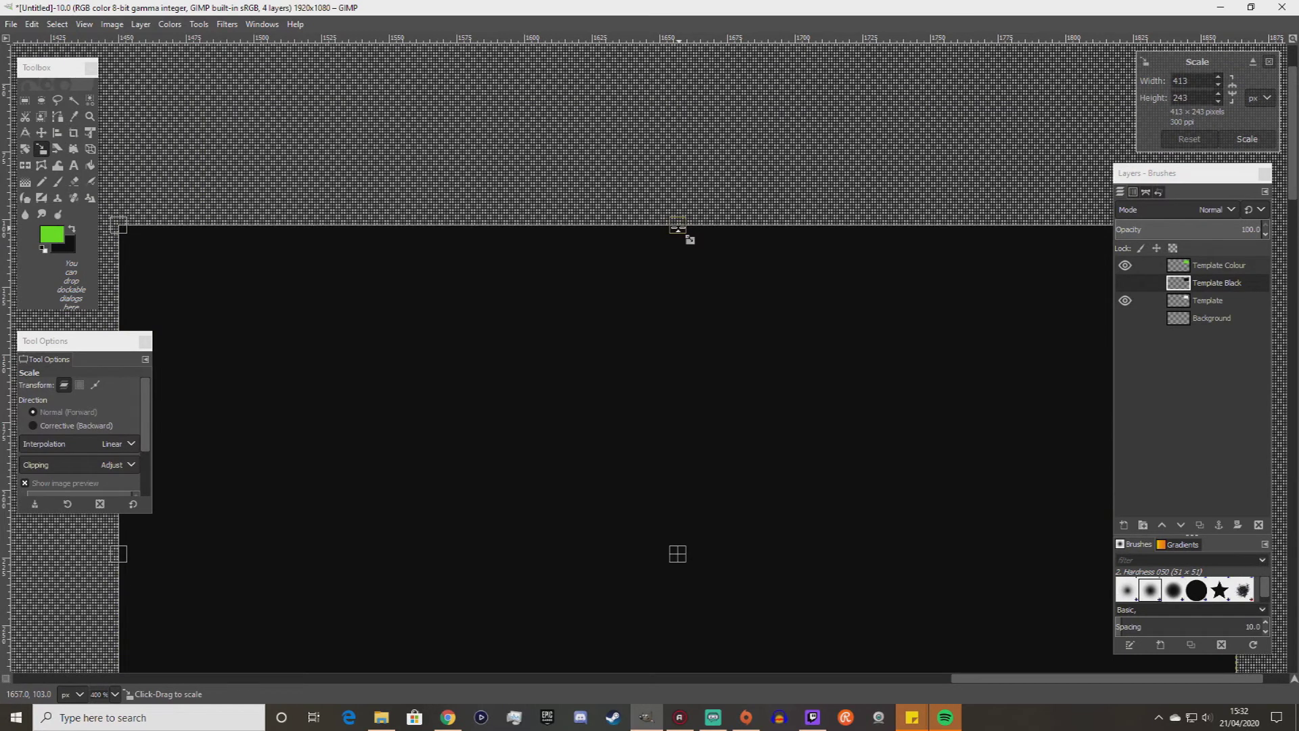
{"action": "scroll", "coordinate": [677, 229], "scroll_direction": "up", "scroll_amount": 6}
{"action": "left_click_drag", "start_coordinate": [675, 220], "coordinate": [676, 173]}
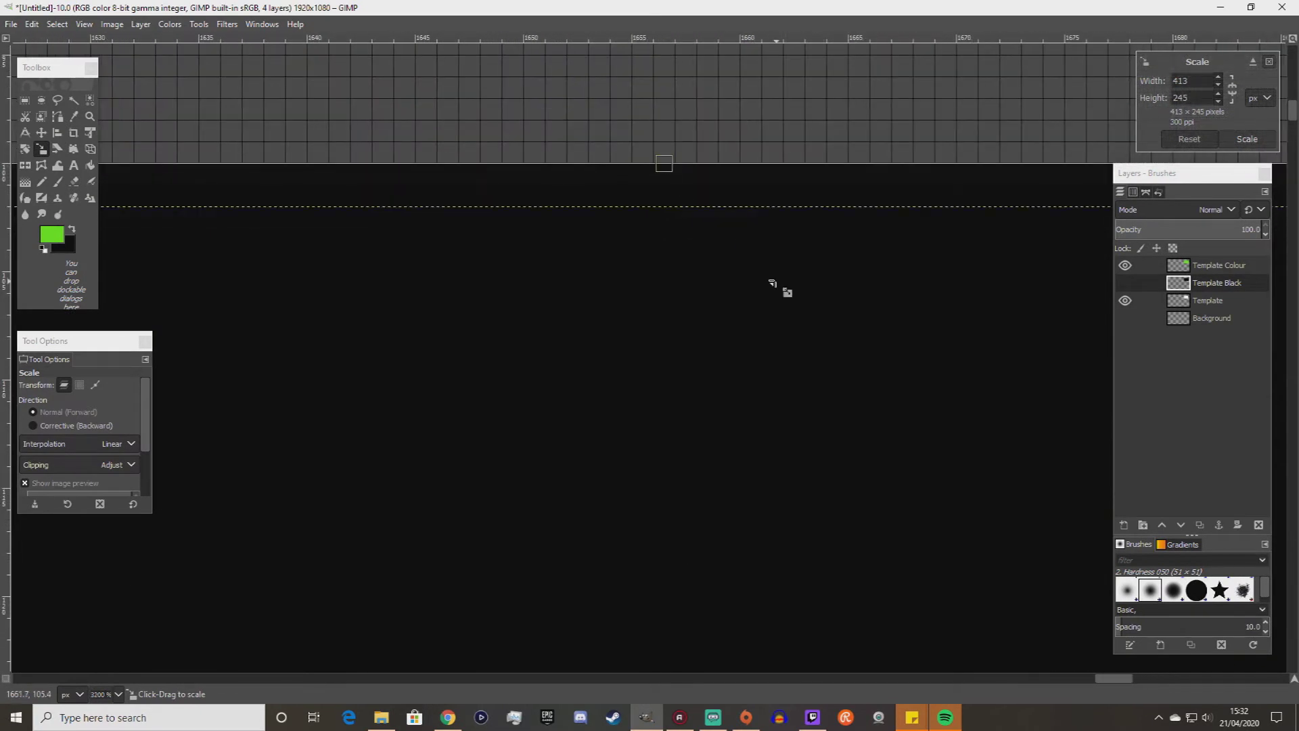
Extend the Template Black rectangle outward along its remaining edges to 417 × 247 px and apply the scaling.
{"action": "scroll", "coordinate": [772, 283], "scroll_direction": "down", "scroll_amount": 10}
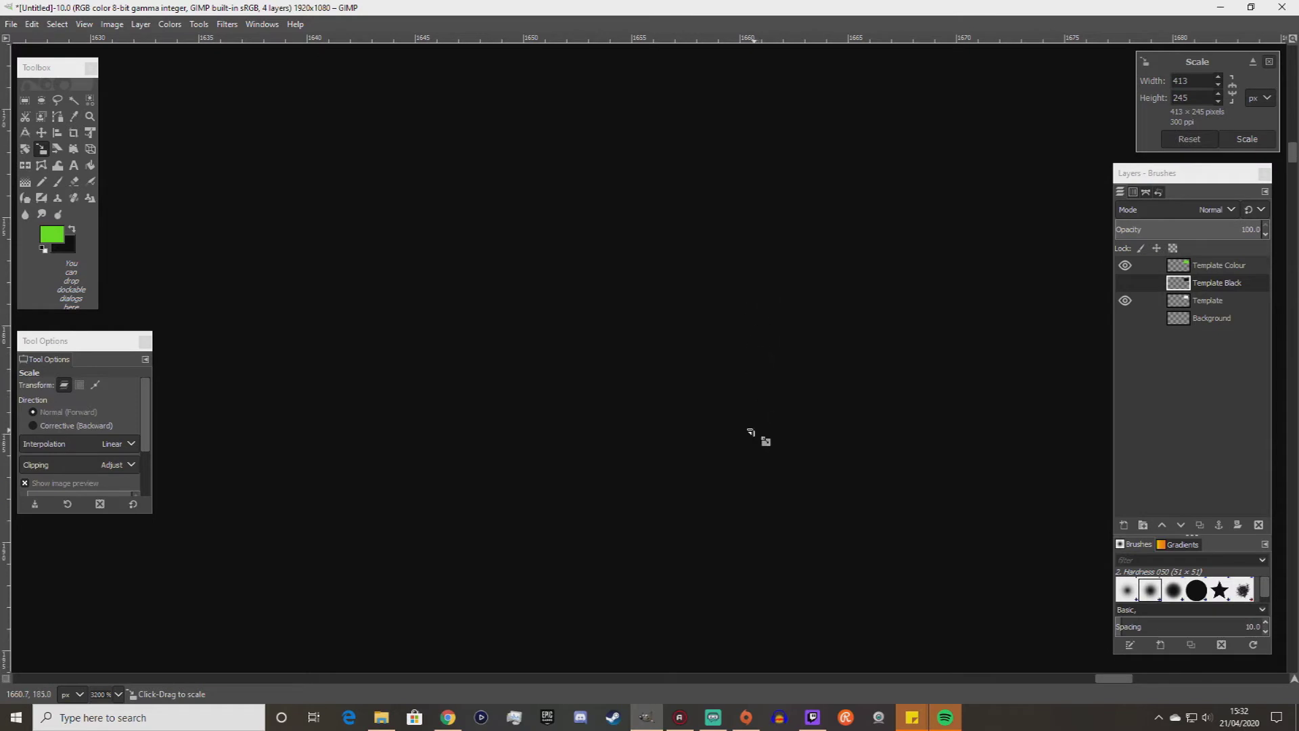
{"action": "scroll", "coordinate": [747, 436], "scroll_direction": "down", "scroll_amount": 5}
{"action": "scroll", "coordinate": [760, 334], "scroll_direction": "down", "scroll_amount": 4}
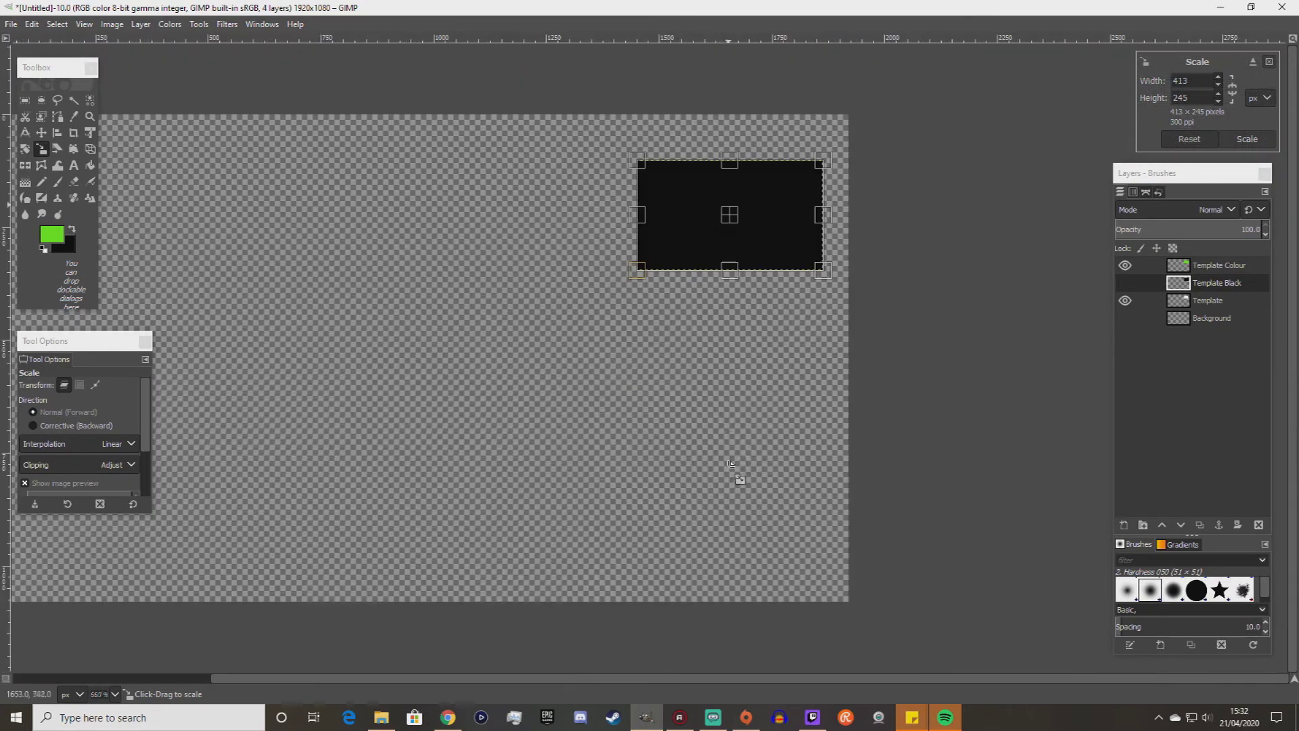
{"action": "scroll", "coordinate": [734, 281], "scroll_direction": "up", "scroll_amount": 2}
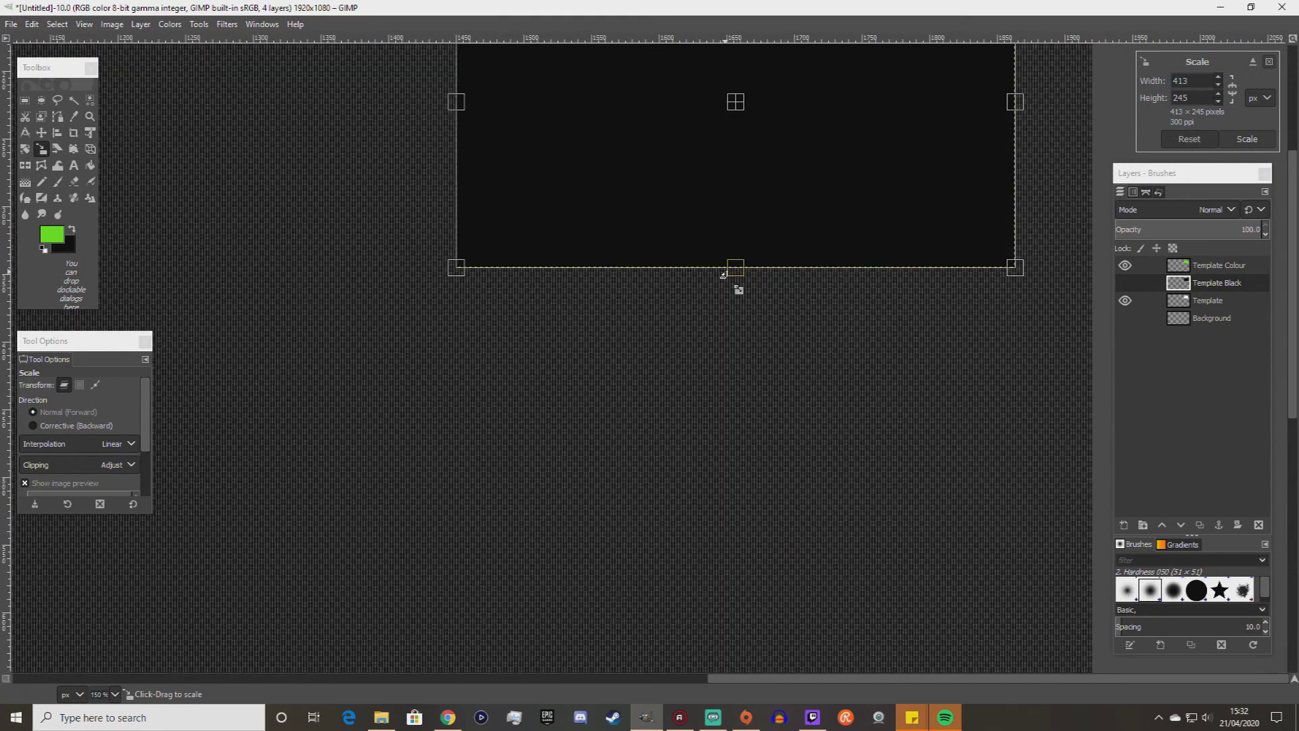
{"action": "scroll", "coordinate": [722, 274], "scroll_direction": "up", "scroll_amount": 8}
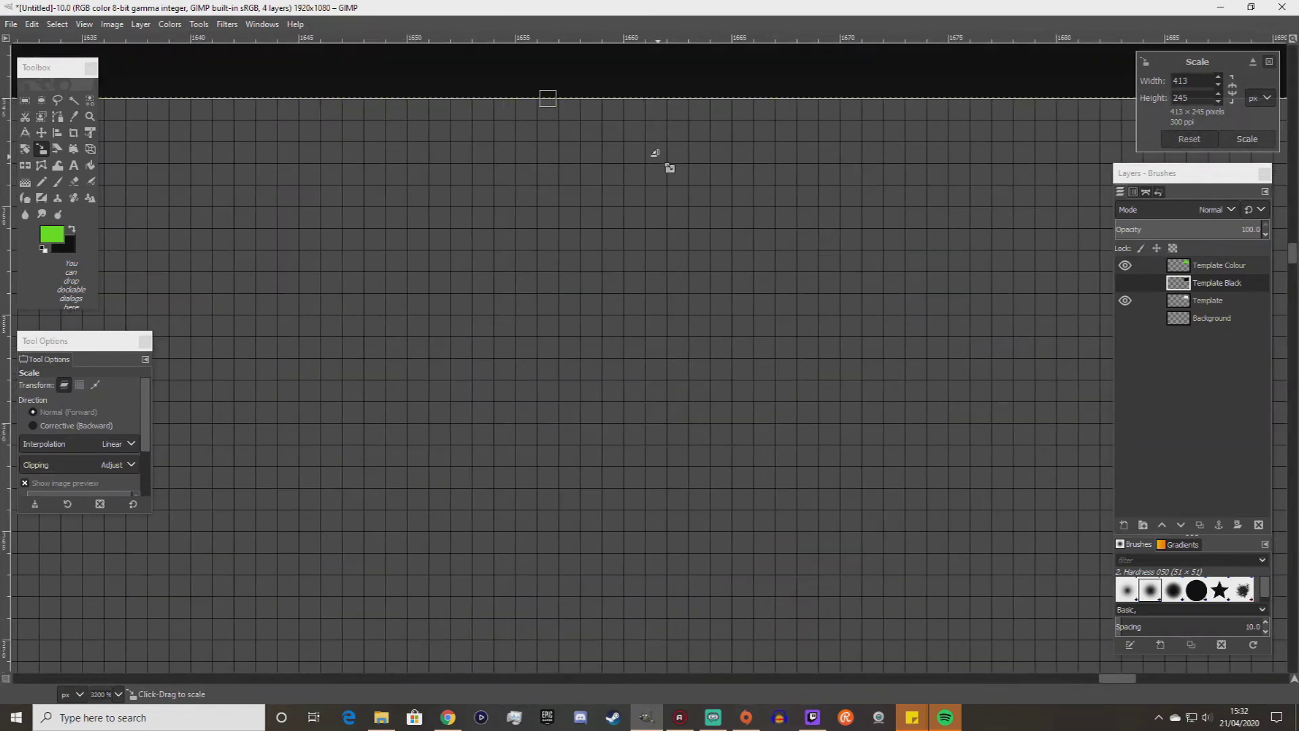
{"action": "left_click_drag", "start_coordinate": [548, 100], "coordinate": [560, 110]}
{"action": "scroll", "coordinate": [560, 111], "scroll_direction": "down", "scroll_amount": 9}
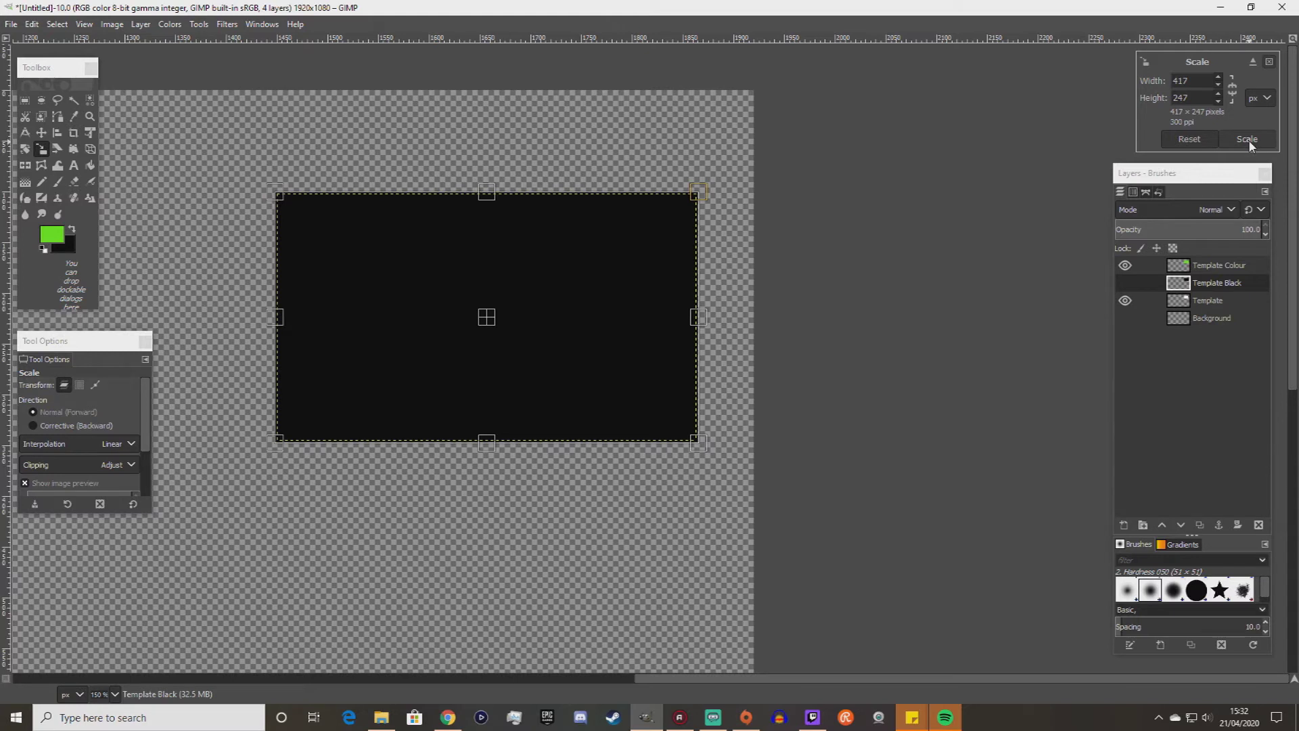
{"action": "left_click", "coordinate": [1249, 142]}
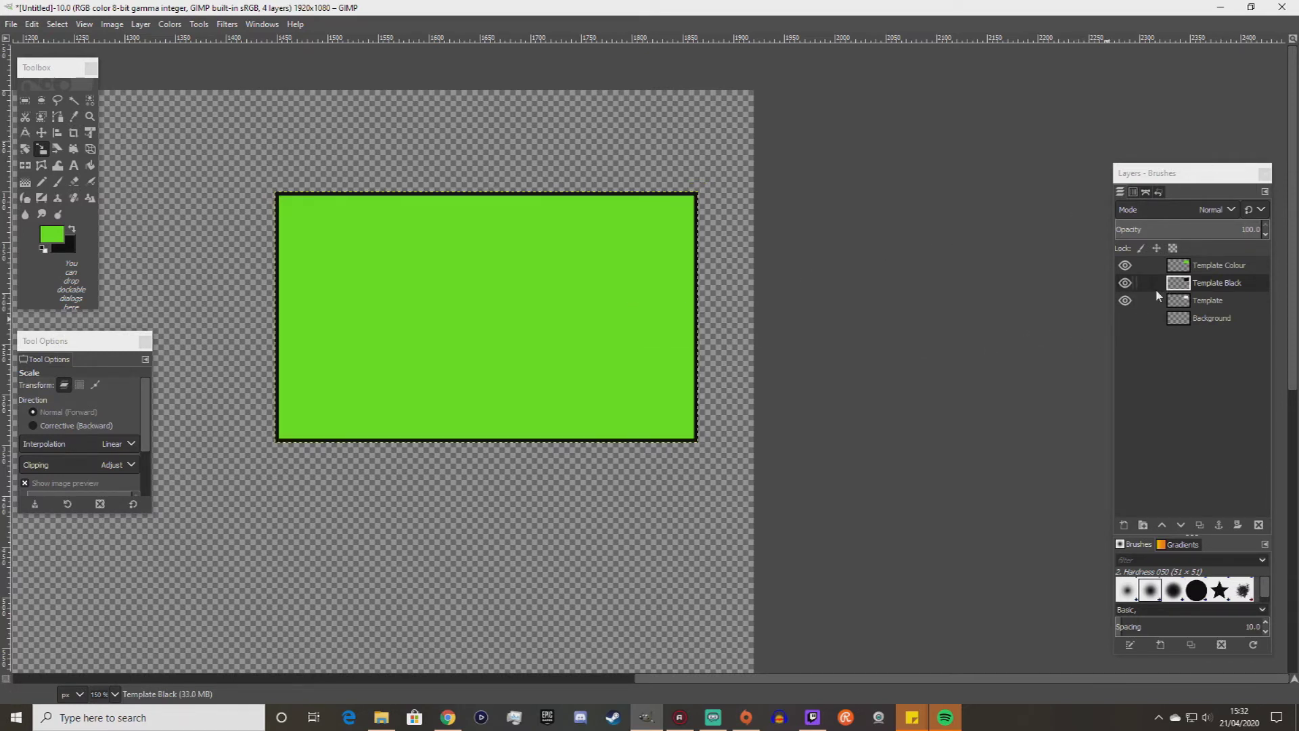
Move the Template layer to the top of the layer stack, above Template Colour.
{"action": "left_click", "coordinate": [1174, 301]}
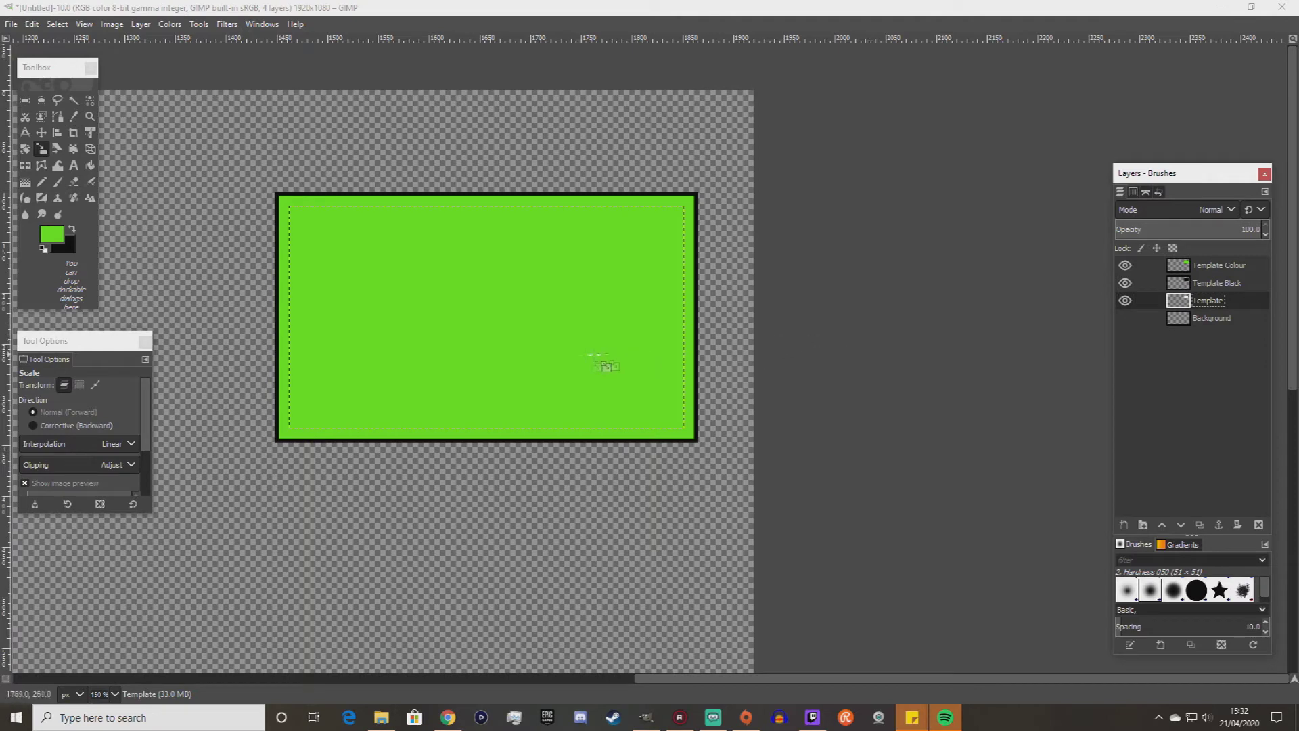
{"action": "scroll", "coordinate": [477, 364], "scroll_direction": "down", "scroll_amount": 3}
{"action": "scroll", "coordinate": [385, 379], "scroll_direction": "up", "scroll_amount": 1}
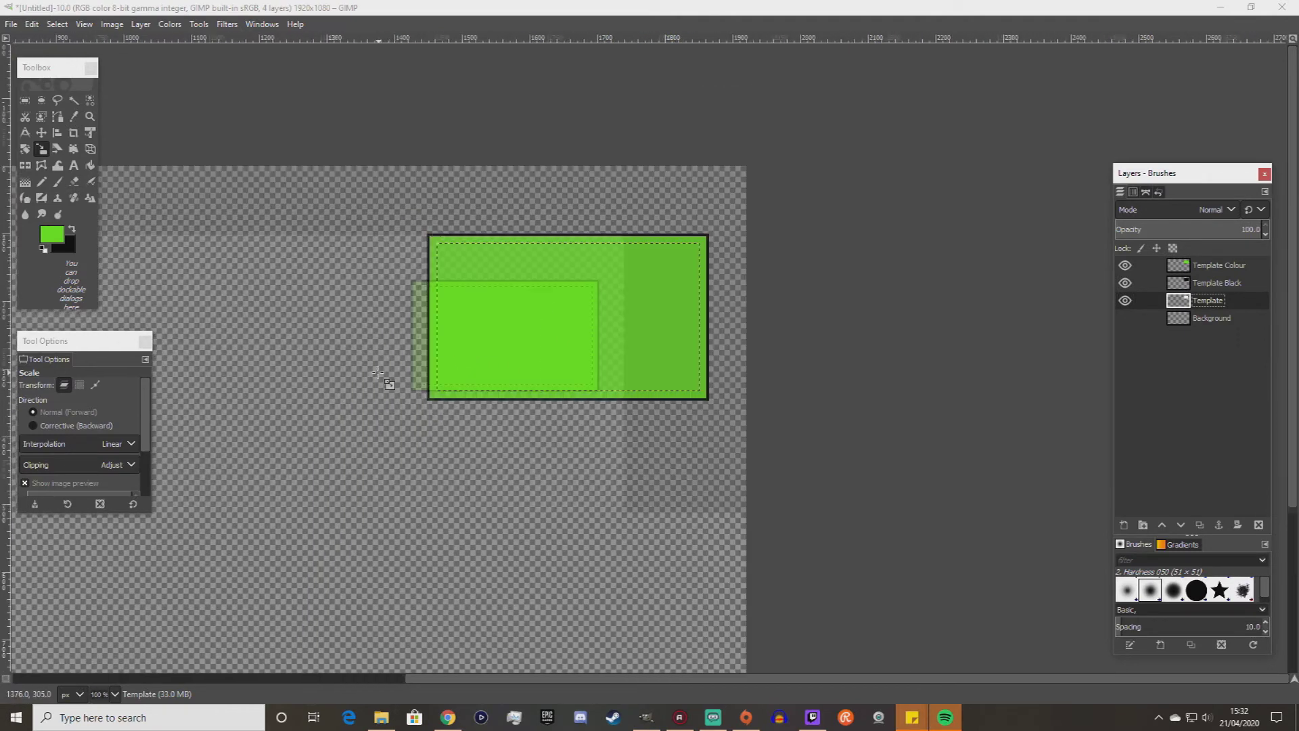
{"action": "scroll", "coordinate": [865, 685], "scroll_direction": "left", "scroll_amount": 5}
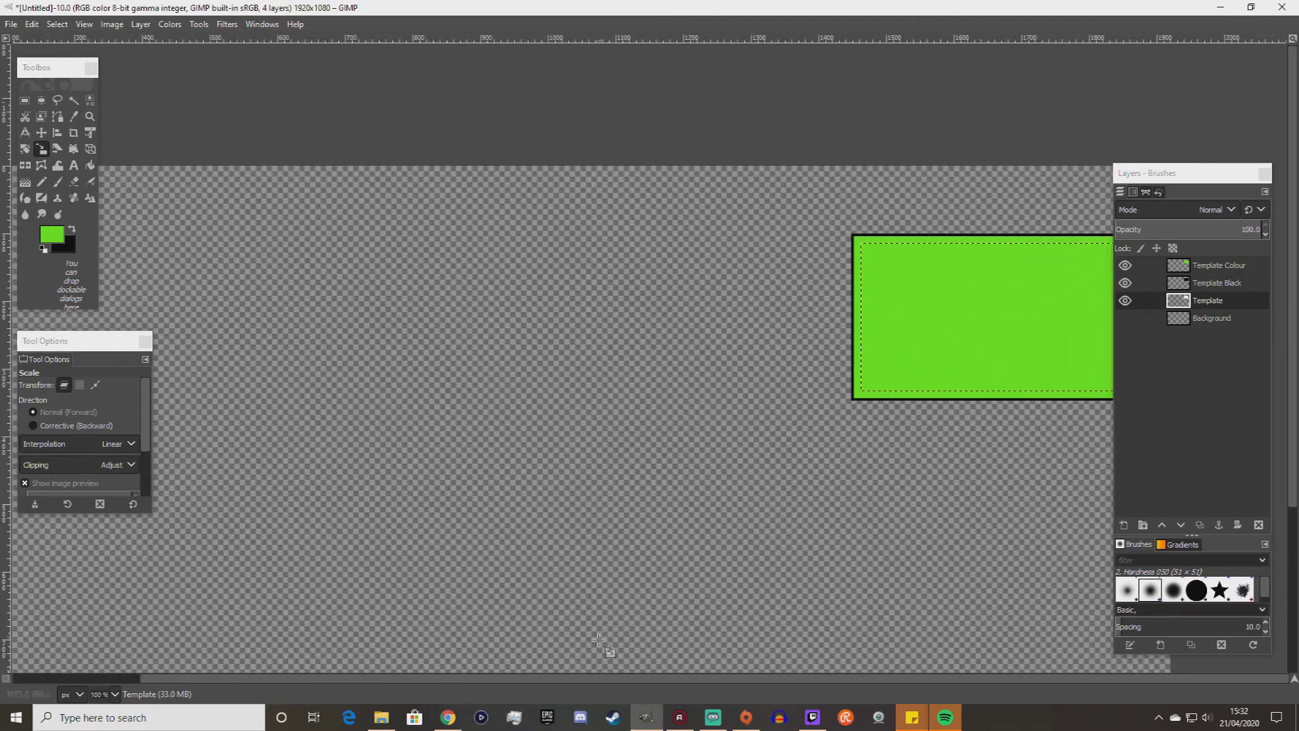
{"action": "scroll", "coordinate": [677, 527], "scroll_direction": "down", "scroll_amount": 1}
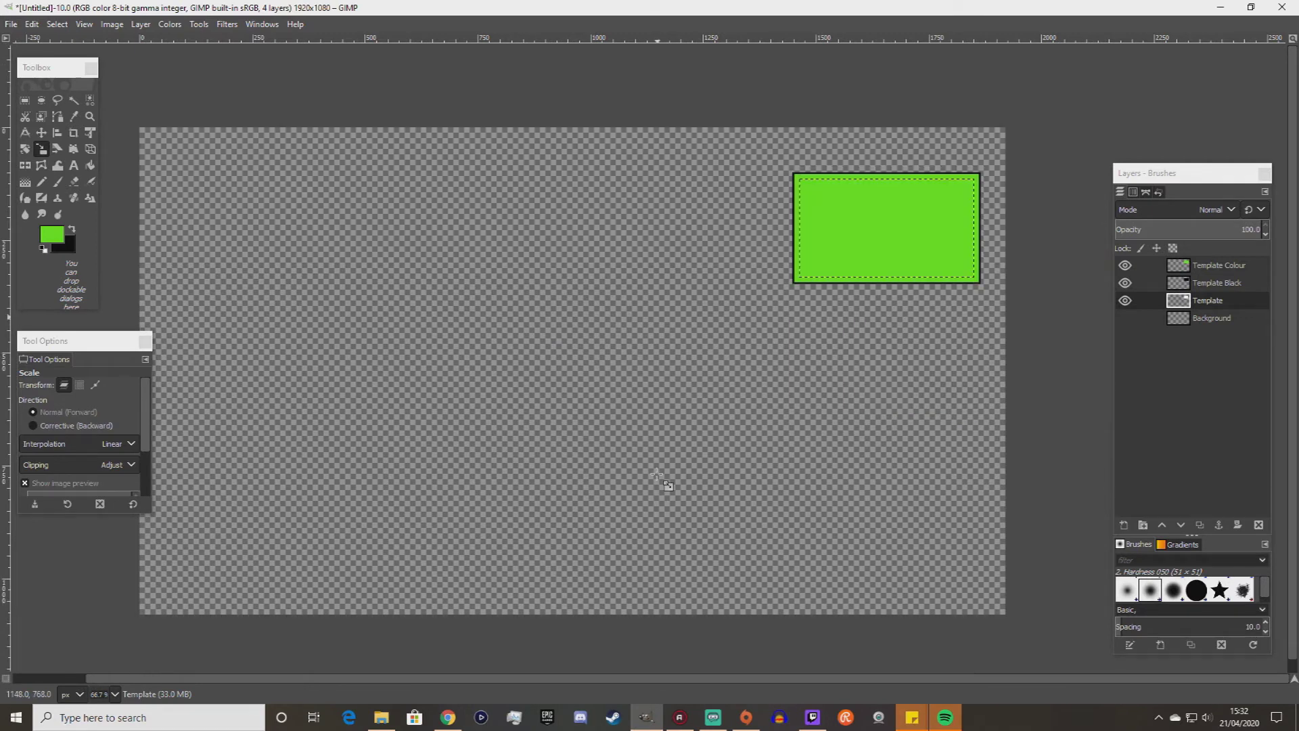
{"action": "left_click", "coordinate": [1212, 320]}
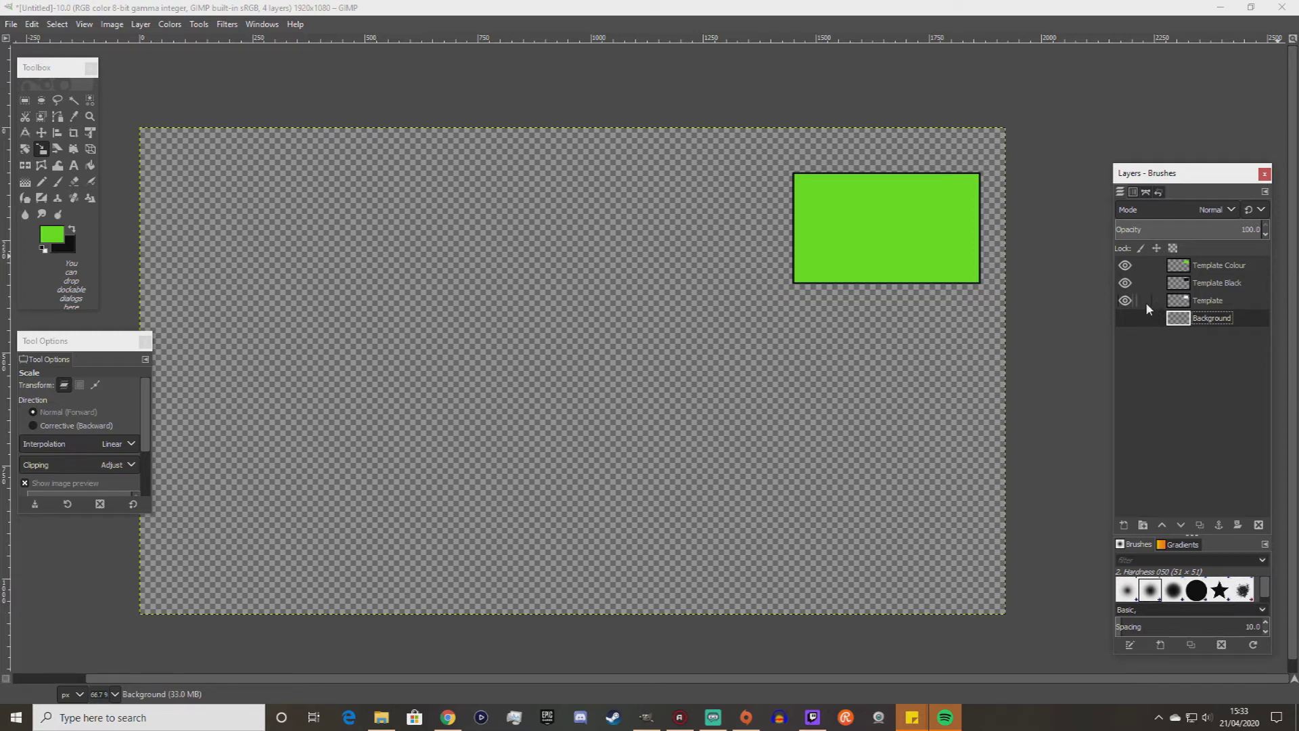
{"action": "left_click_drag", "start_coordinate": [1195, 303], "coordinate": [1203, 266]}
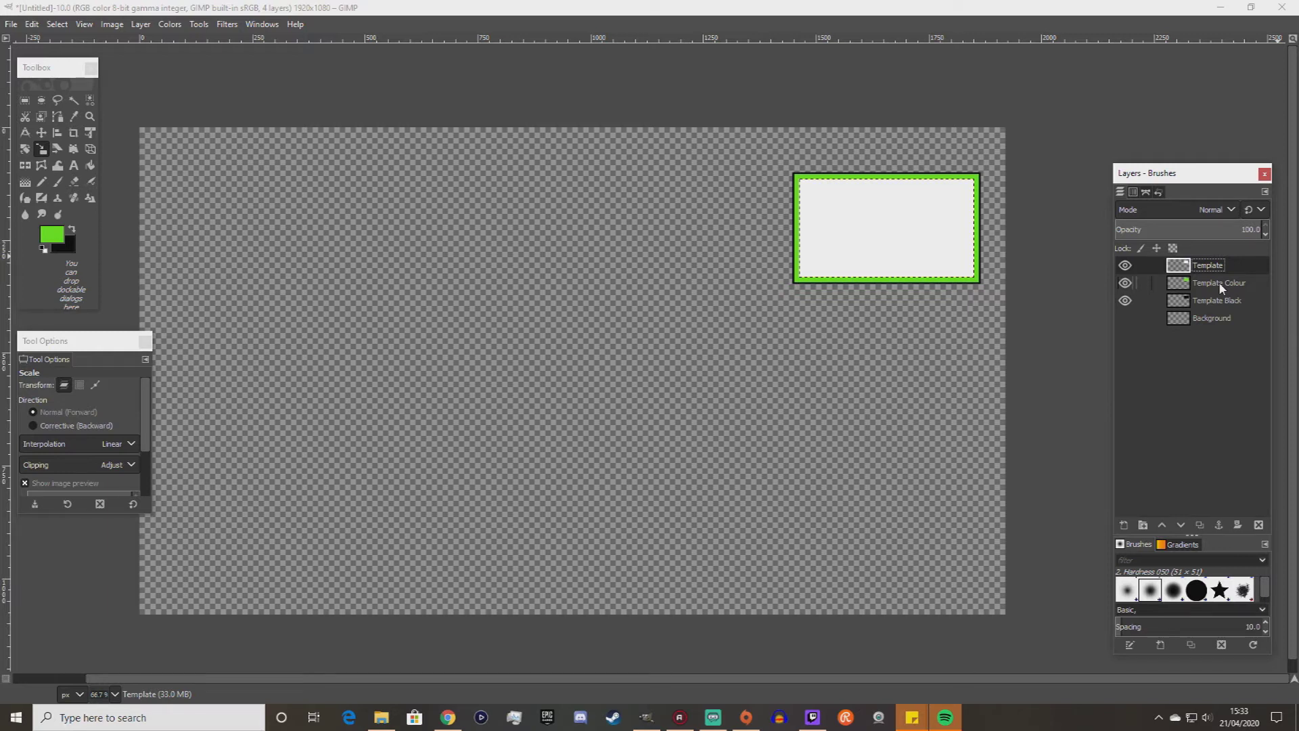
Create a selection from the Template layer's alpha channel.
{"action": "scroll", "coordinate": [924, 201], "scroll_direction": "up", "scroll_amount": 2}
{"action": "scroll", "coordinate": [924, 201], "scroll_direction": "up", "scroll_amount": 2}
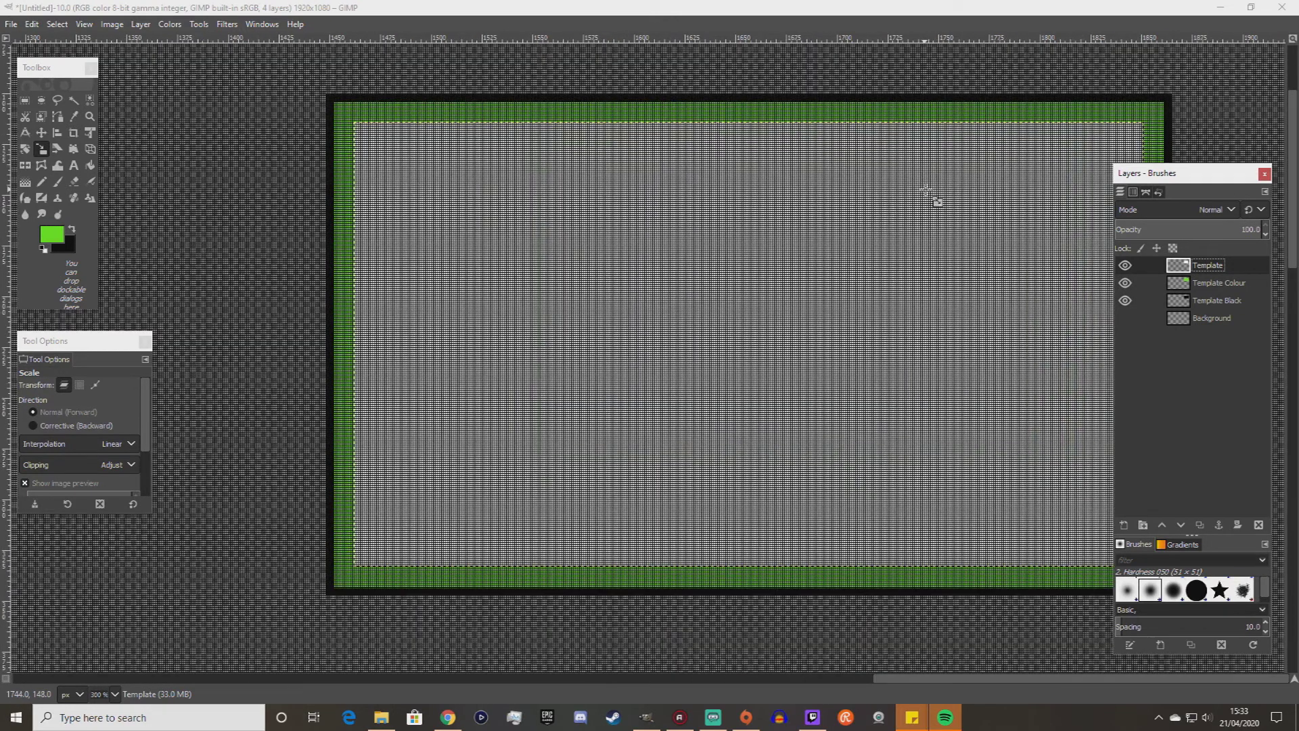
{"action": "scroll", "coordinate": [926, 192], "scroll_direction": "down", "scroll_amount": 1}
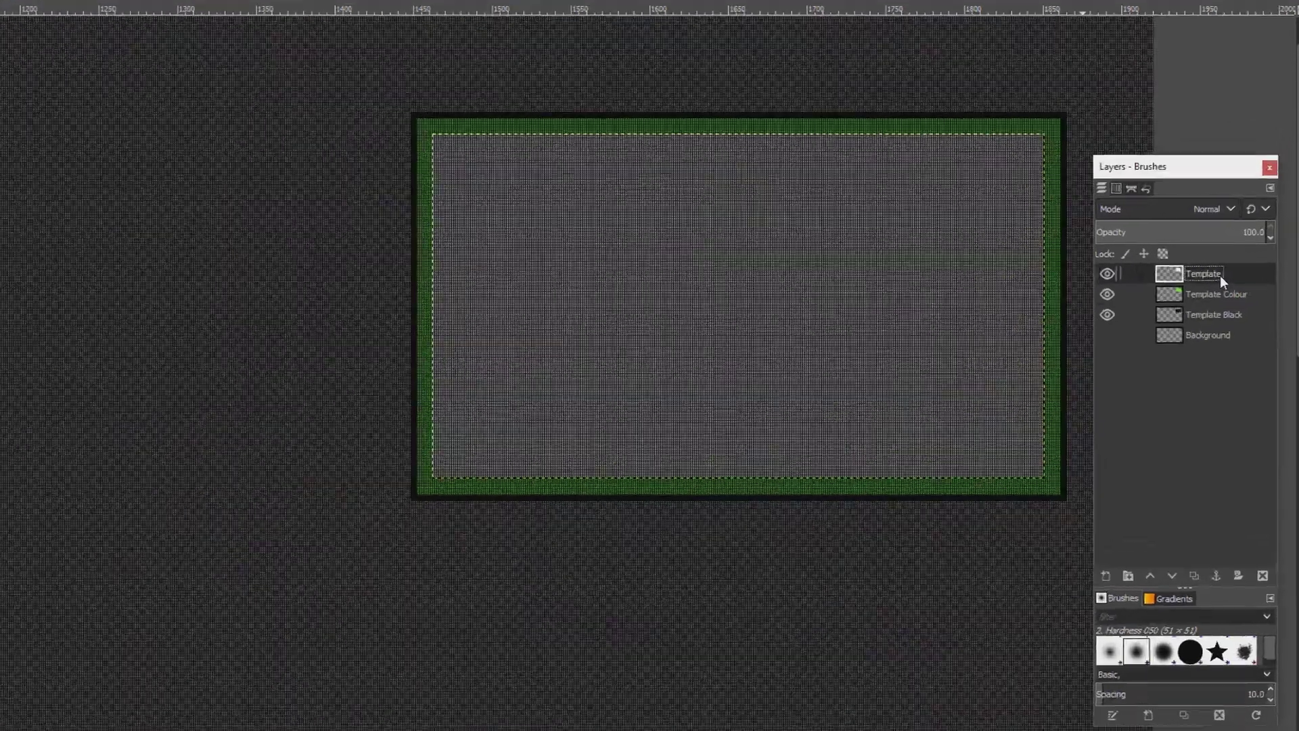
{"action": "right_click", "coordinate": [1225, 270]}
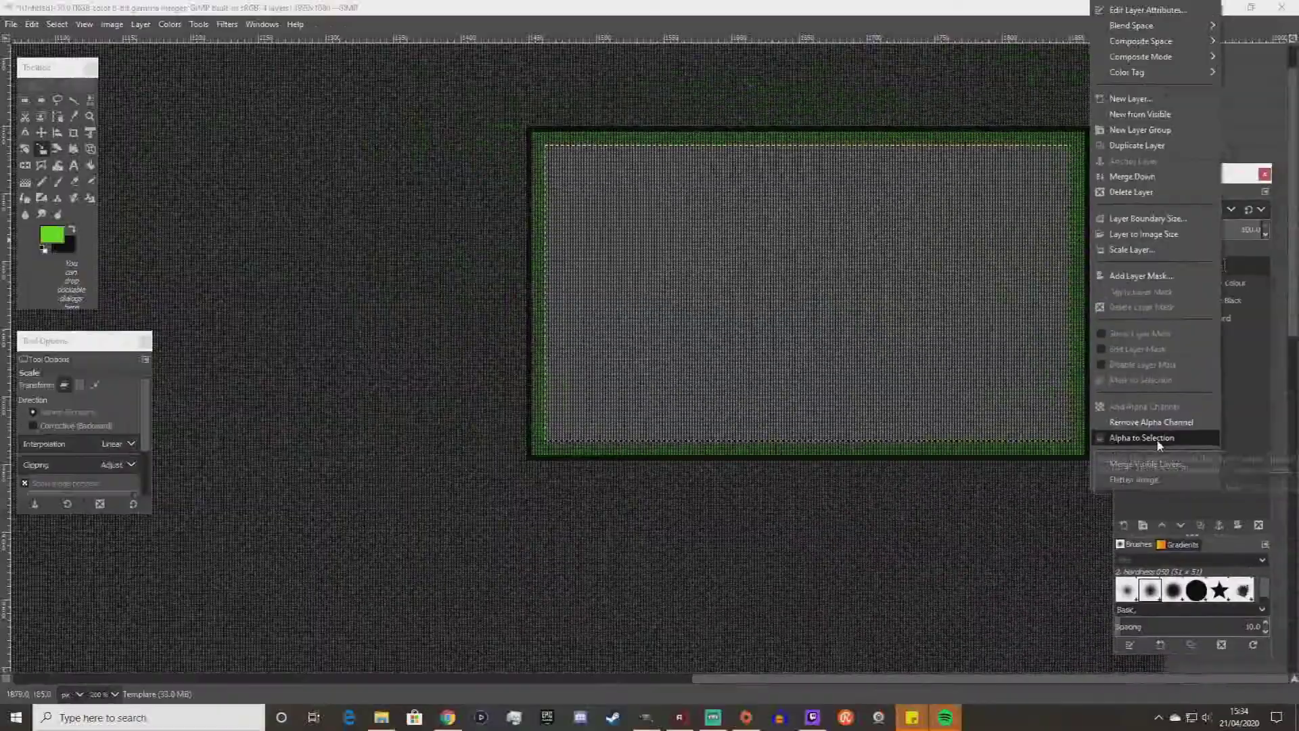
{"action": "left_click", "coordinate": [940, 571]}
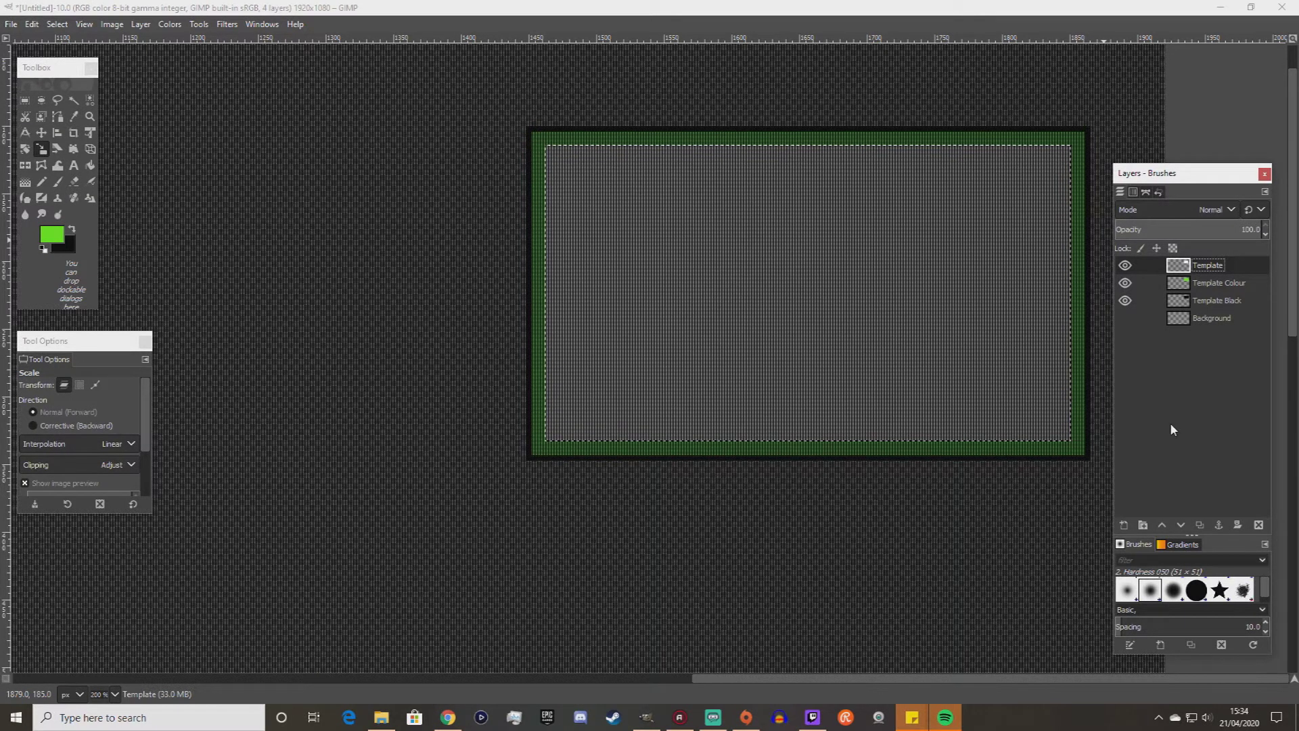
Hide the Template layer, cut the selected area out of the Template Colour layer, and clear the selection with Fuzzy Select.
{"action": "left_click", "coordinate": [1126, 265]}
{"action": "left_click", "coordinate": [1204, 284]}
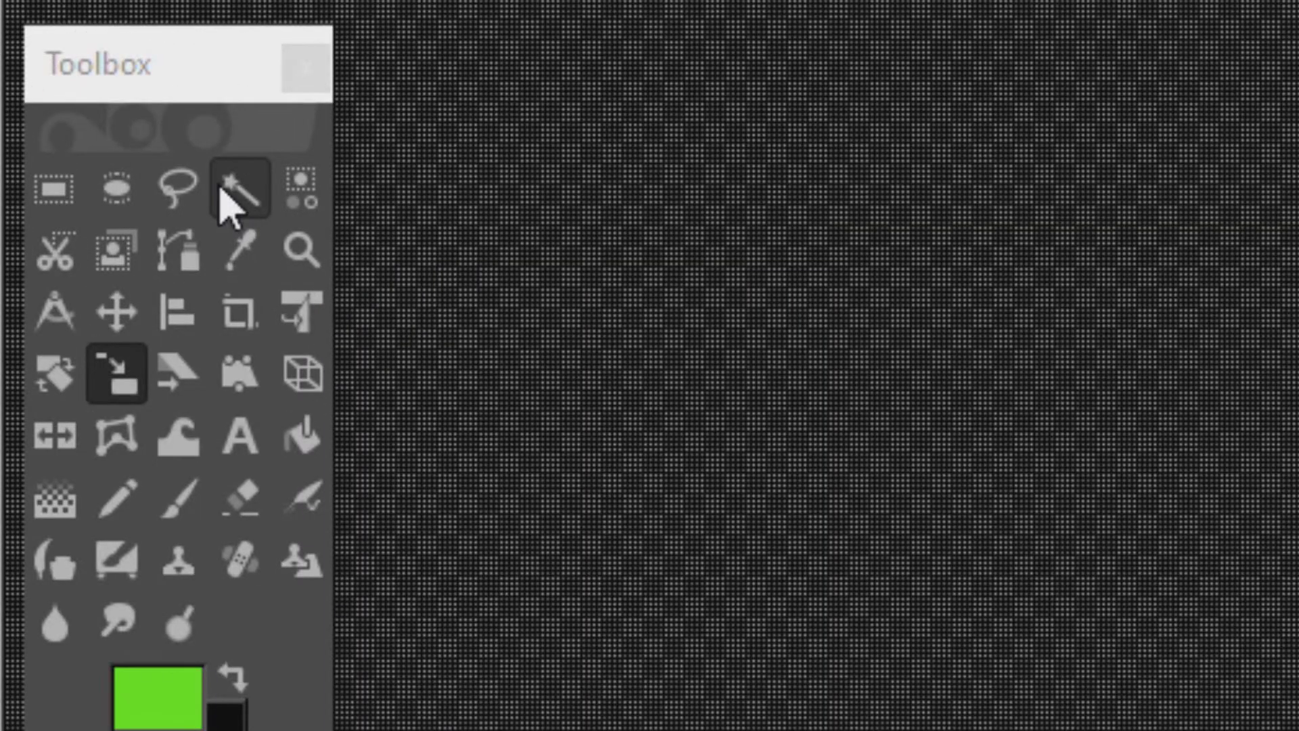
{"action": "left_click", "coordinate": [223, 196]}
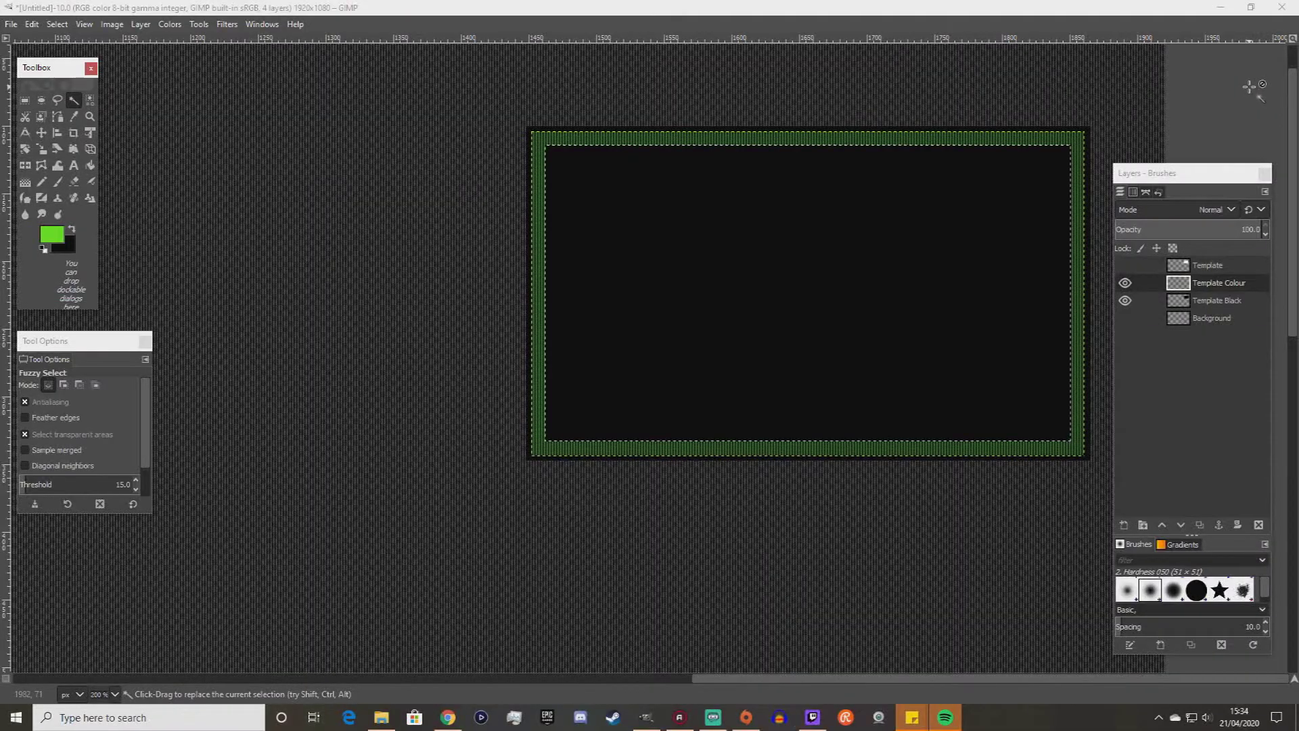
{"action": "left_click", "coordinate": [1249, 87]}
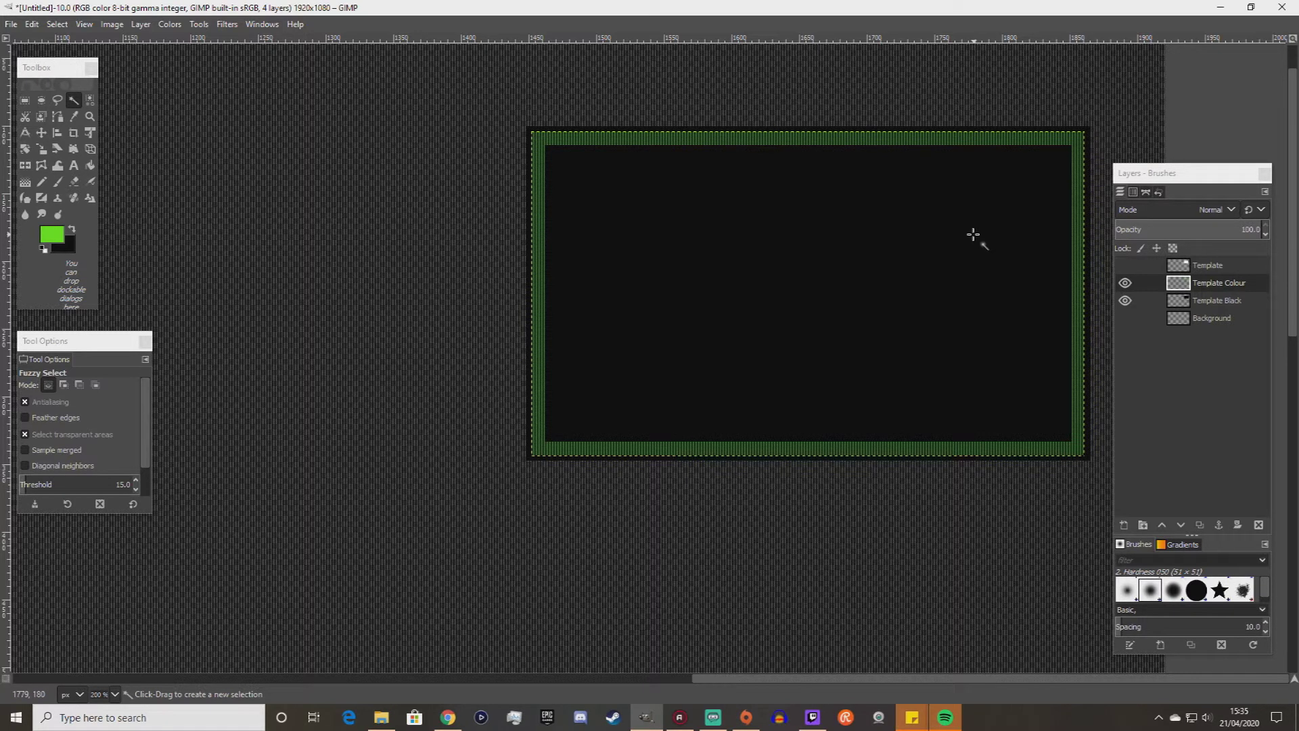
Show the Template layer again and scale its top edge inward by 3 grid squares, to a height of 216 px.
{"action": "left_click", "coordinate": [1125, 266]}
{"action": "left_click", "coordinate": [1197, 267]}
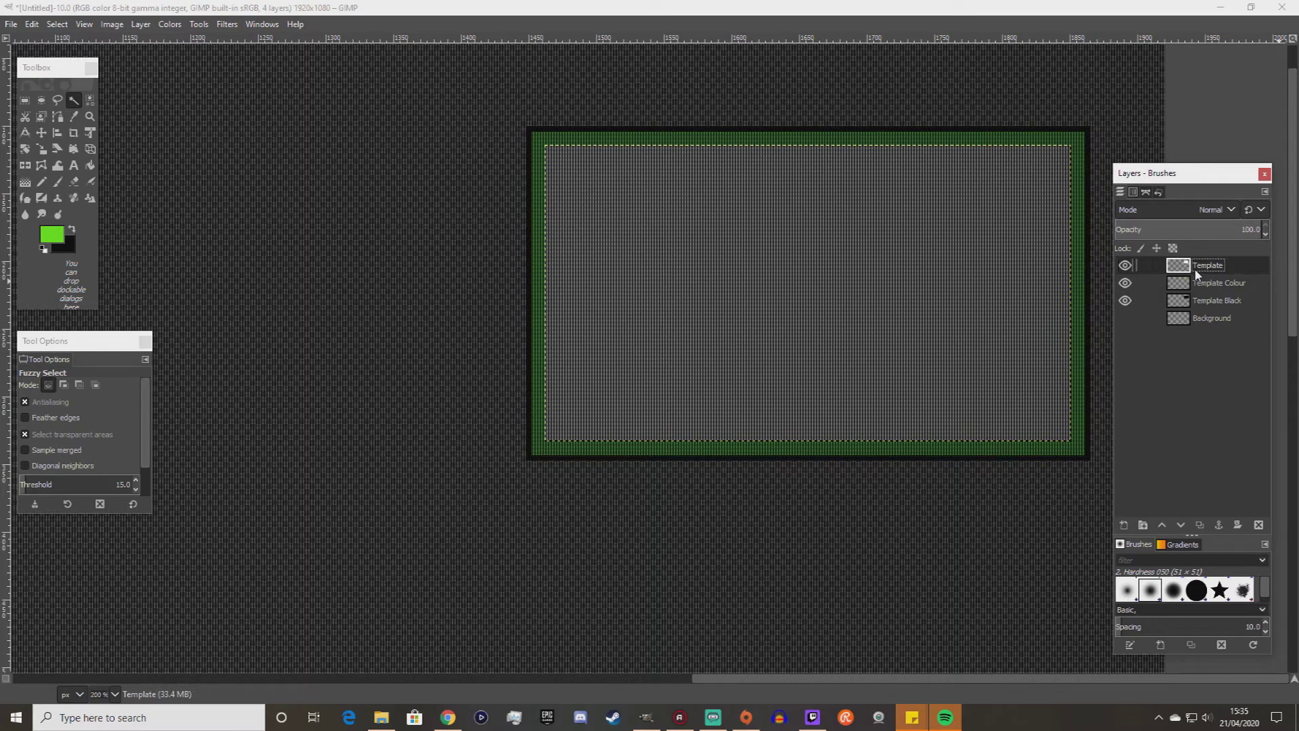
{"action": "scroll", "coordinate": [883, 269], "scroll_direction": "down", "scroll_amount": 1}
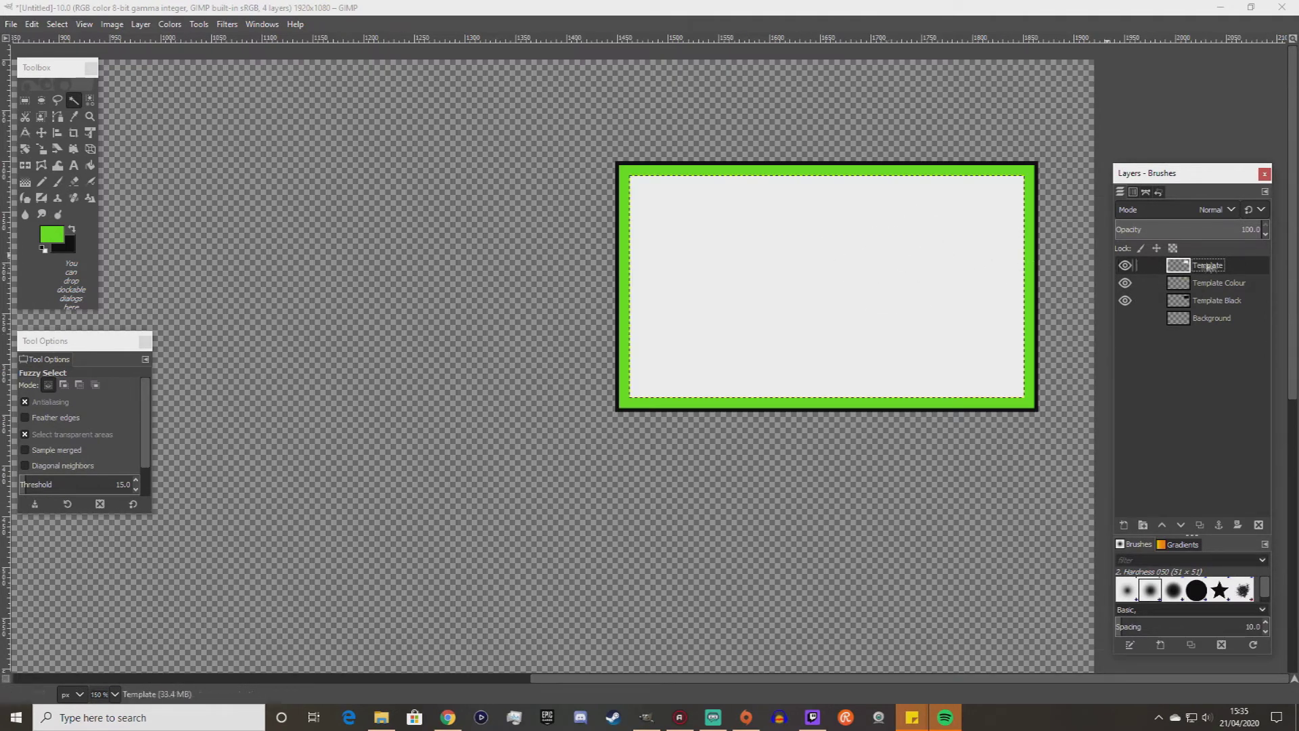
{"action": "left_click", "coordinate": [41, 149]}
{"action": "left_click", "coordinate": [822, 260]}
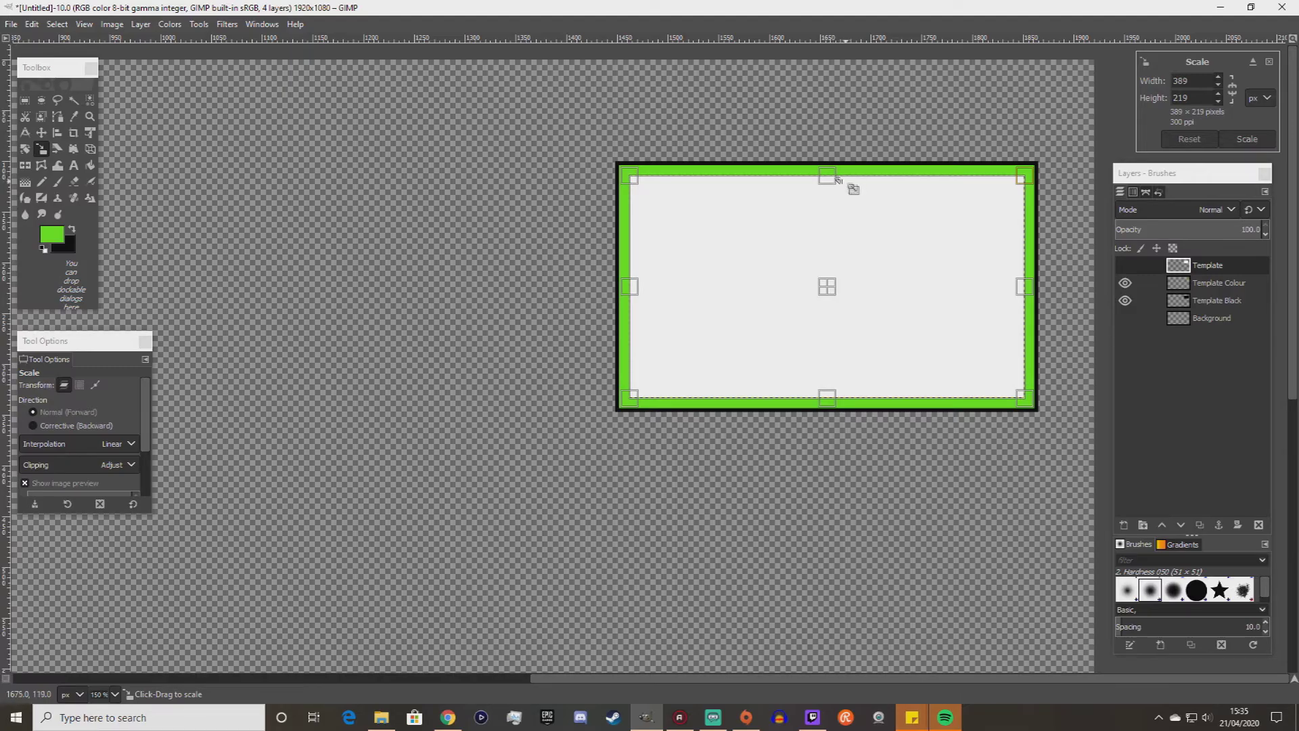
{"action": "scroll", "coordinate": [839, 182], "scroll_direction": "up", "scroll_amount": 7}
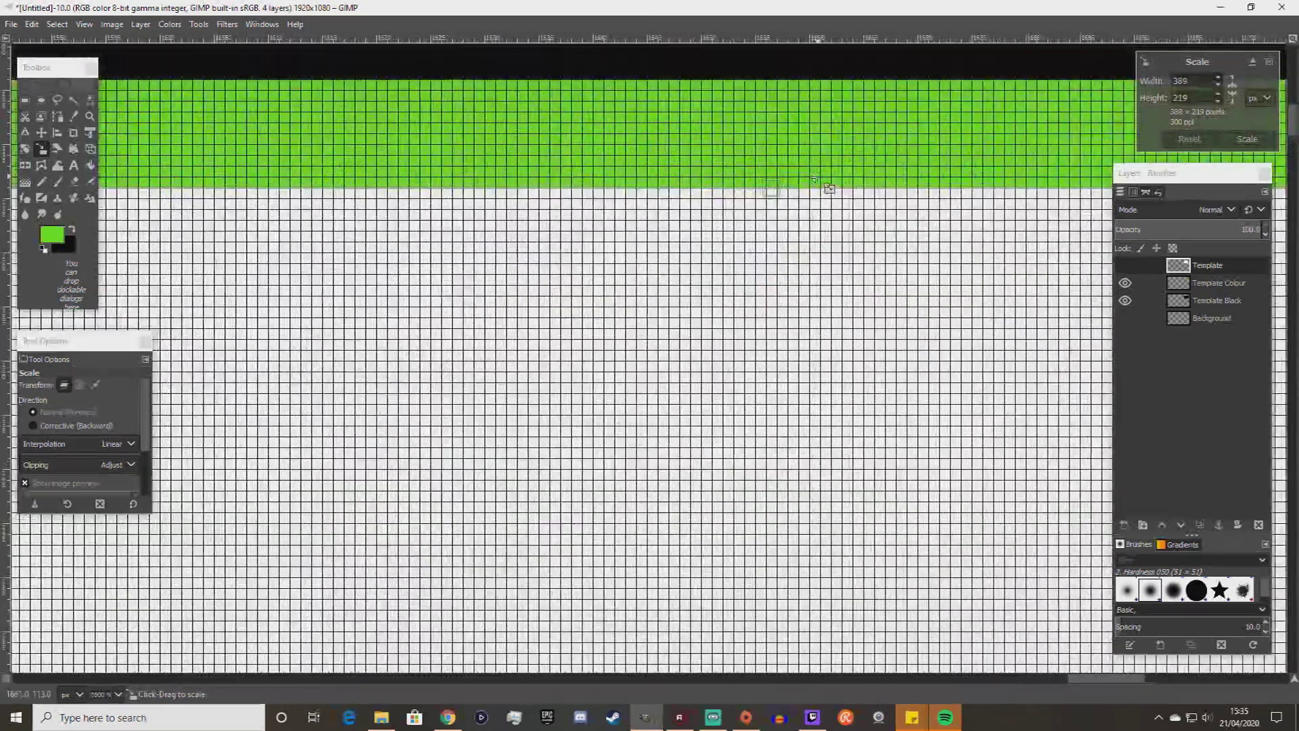
{"action": "left_click_drag", "start_coordinate": [774, 193], "coordinate": [776, 222]}
{"action": "scroll", "coordinate": [776, 240], "scroll_direction": "up", "scroll_amount": 3}
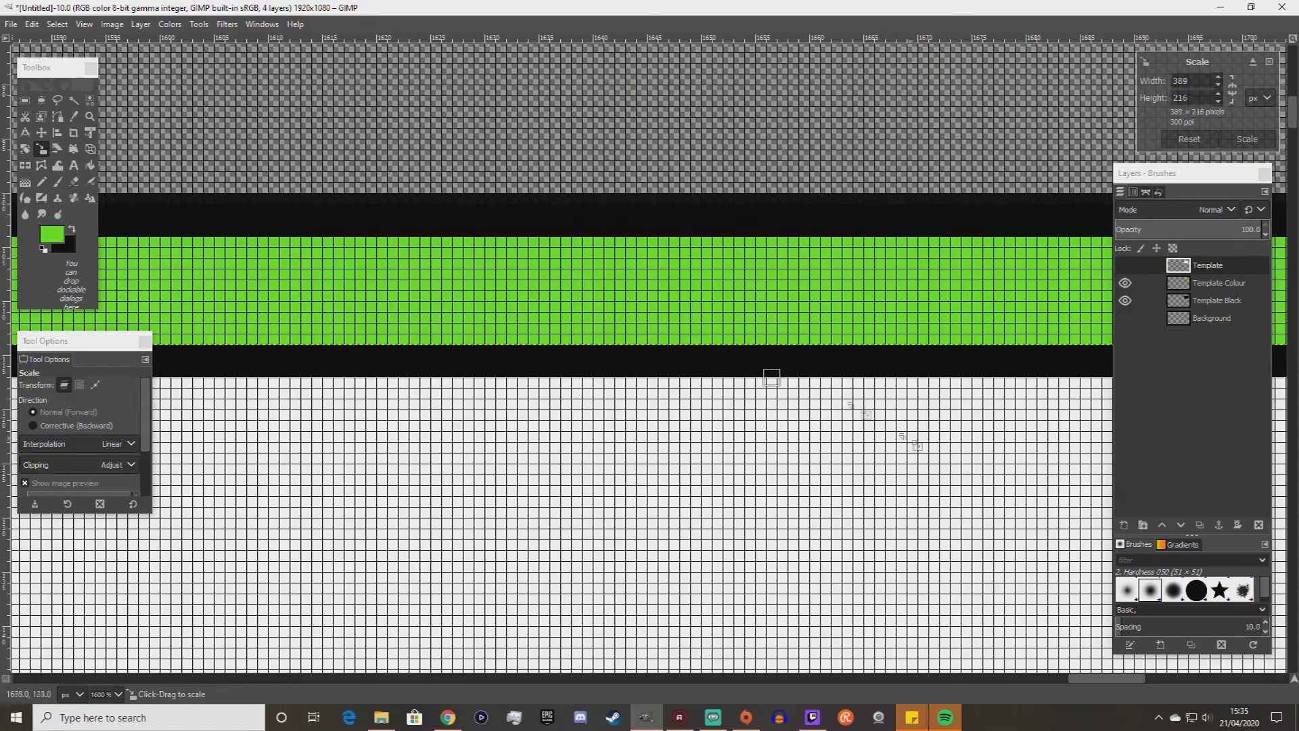
Move the Template rectangle's left and bottom edges inward by 3 grid squares each, to 386 × 213 px.
{"action": "left_click_drag", "start_coordinate": [1110, 679], "coordinate": [994, 683]}
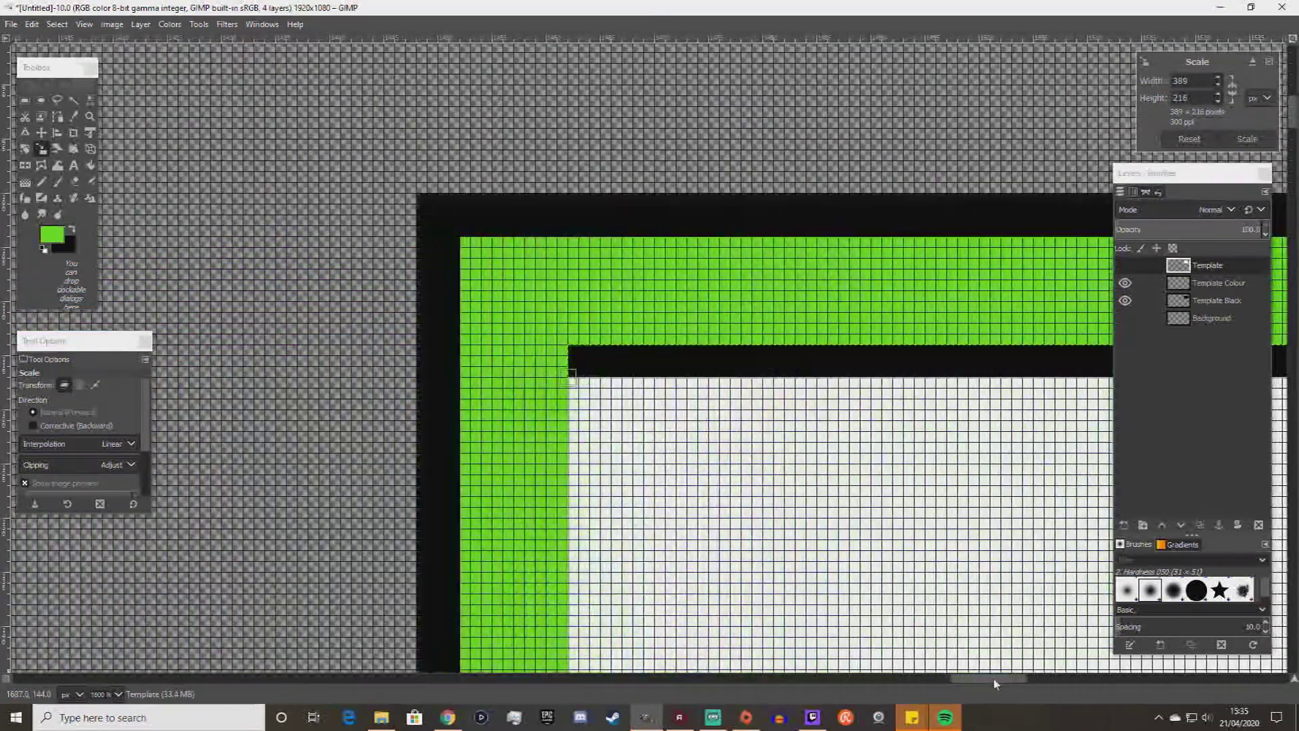
{"action": "scroll", "coordinate": [858, 580], "scroll_direction": "down", "scroll_amount": 10}
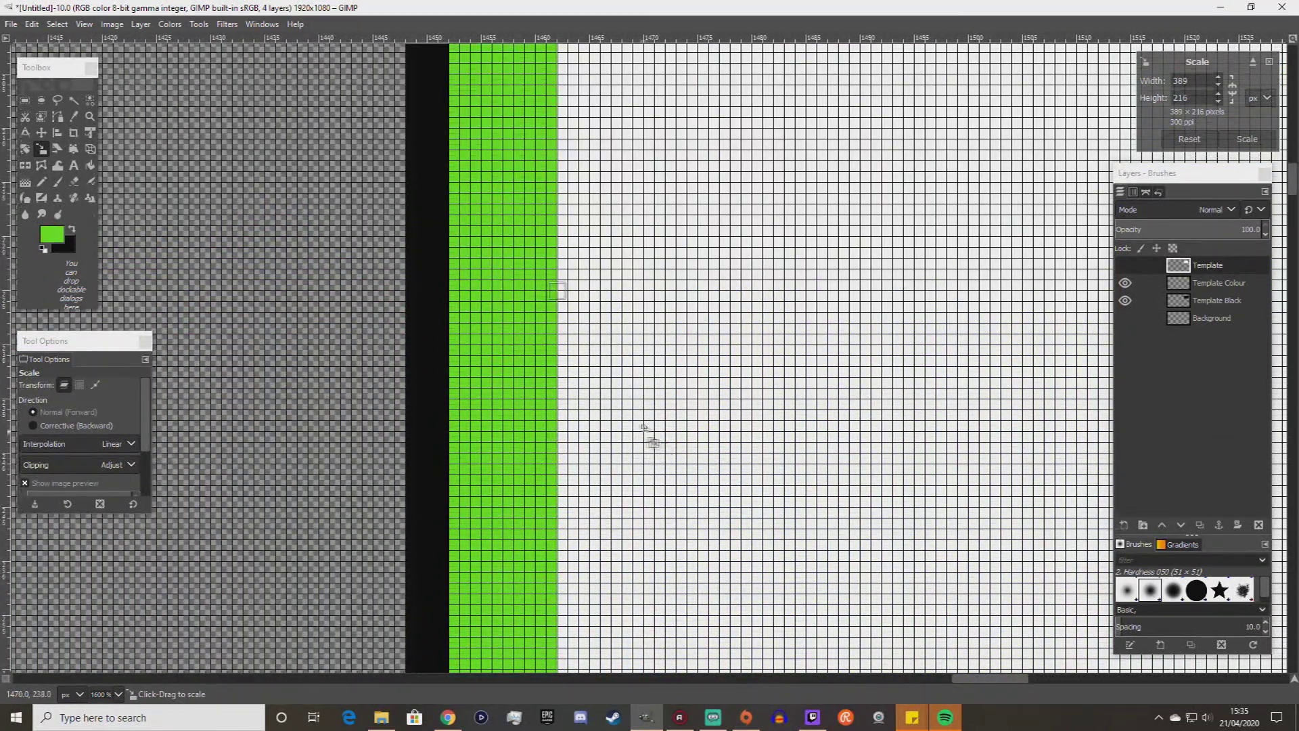
{"action": "left_click_drag", "start_coordinate": [560, 291], "coordinate": [589, 290]}
{"action": "scroll", "coordinate": [826, 359], "scroll_direction": "down", "scroll_amount": 5}
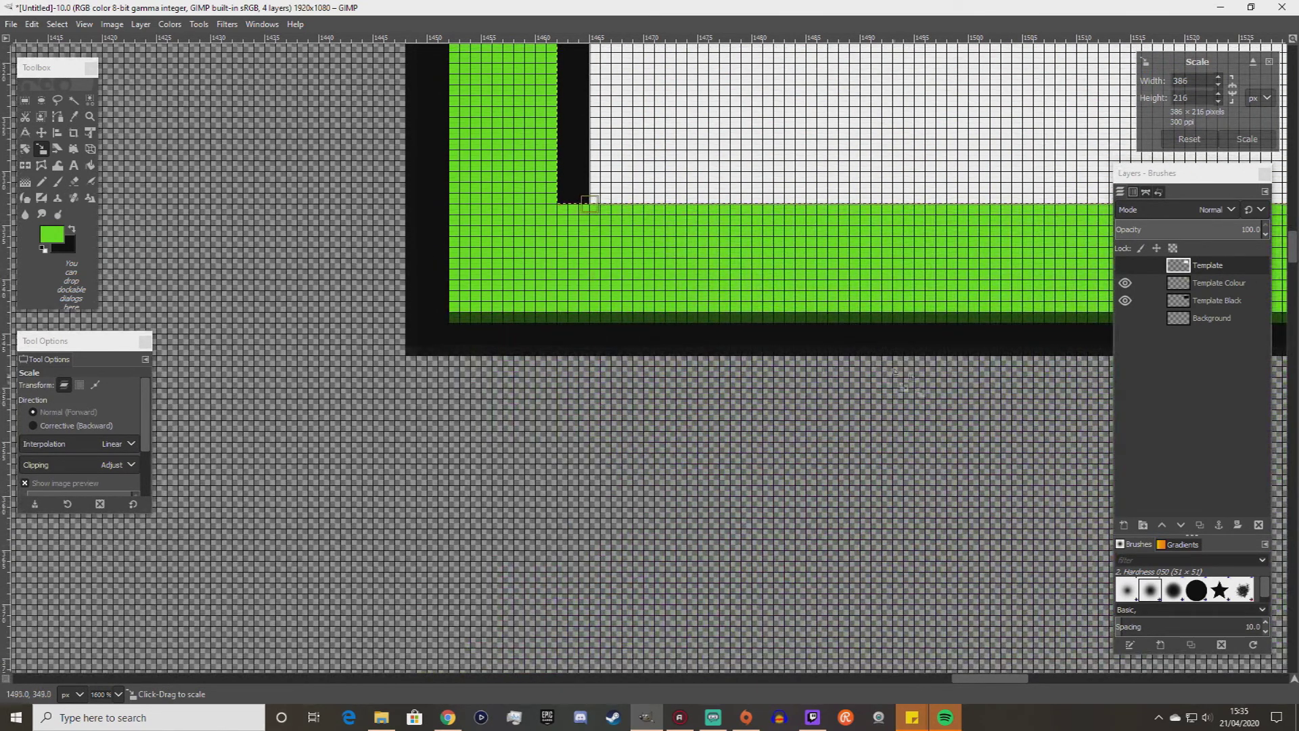
{"action": "left_click_drag", "start_coordinate": [997, 680], "coordinate": [1138, 678]}
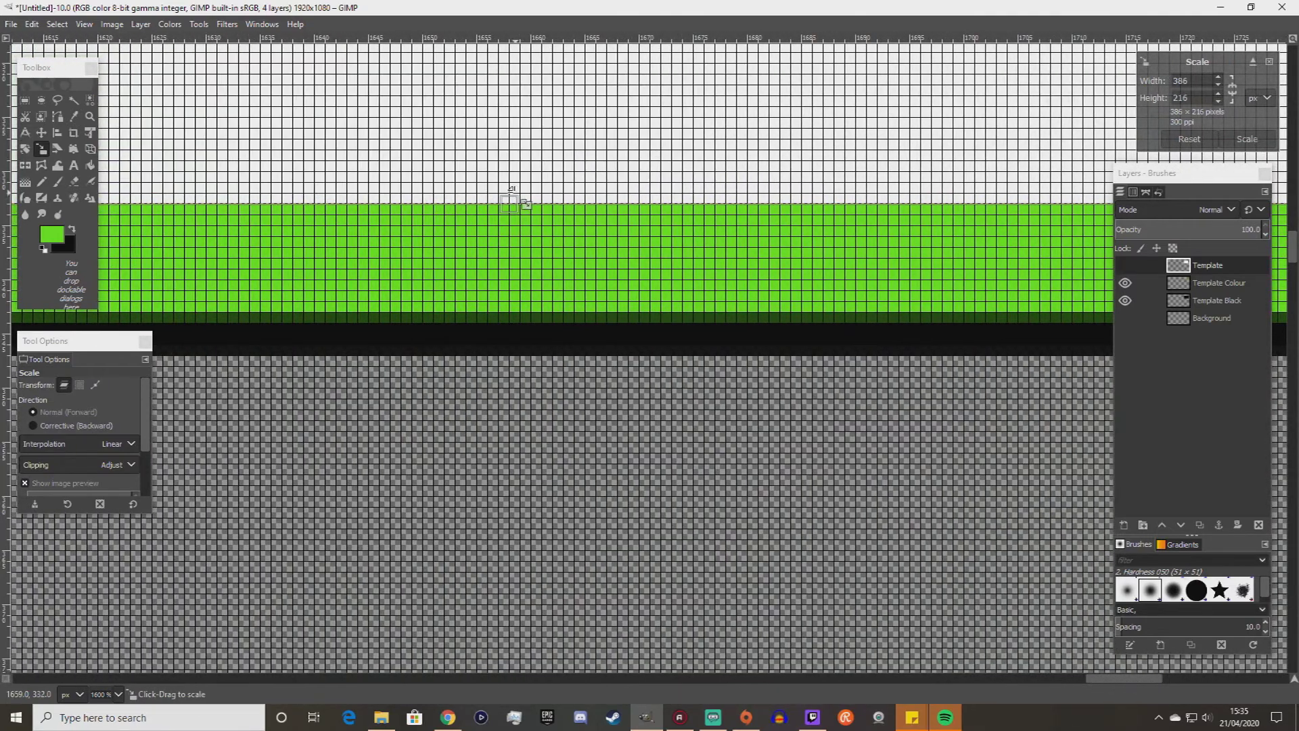
{"action": "left_click_drag", "start_coordinate": [509, 203], "coordinate": [509, 171]}
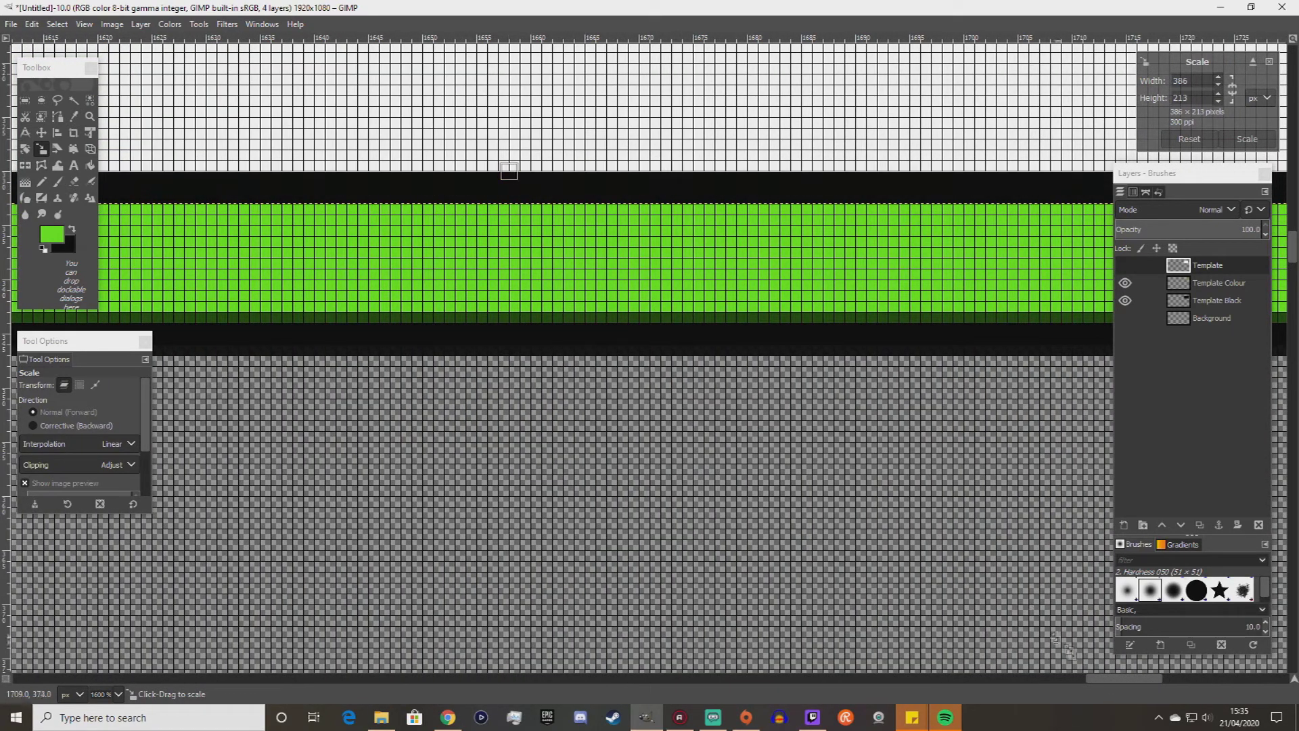
Move the Template rectangle's right edge inward by 3 grid squares, to a width of 383 px, and apply the scaling.
{"action": "scroll", "coordinate": [976, 265], "scroll_direction": "right", "scroll_amount": 10}
{"action": "scroll", "coordinate": [976, 266], "scroll_direction": "up", "scroll_amount": 5}
{"action": "scroll", "coordinate": [977, 265], "scroll_direction": "up", "scroll_amount": 5}
{"action": "scroll", "coordinate": [945, 257], "scroll_direction": "up", "scroll_amount": 5}
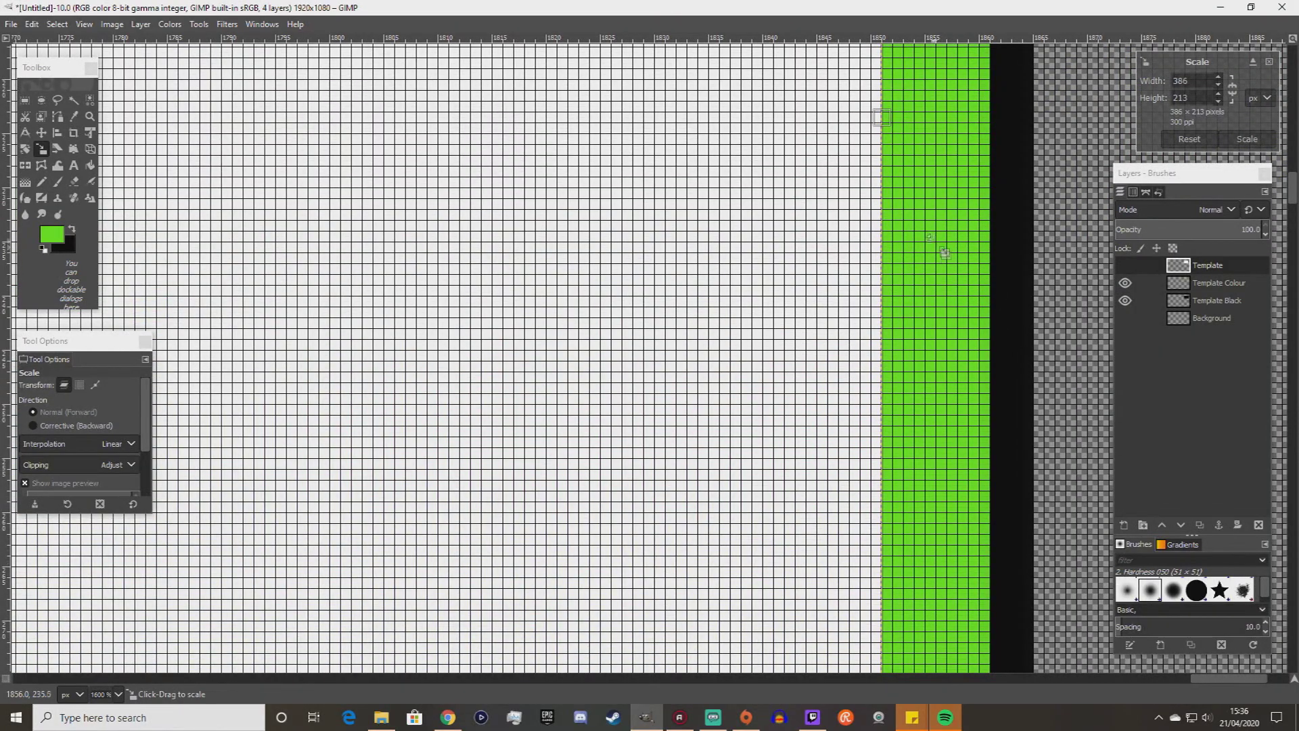
{"action": "left_click_drag", "start_coordinate": [882, 120], "coordinate": [850, 120]}
{"action": "scroll", "coordinate": [637, 257], "scroll_direction": "down", "scroll_amount": 4}
{"action": "scroll", "coordinate": [636, 263], "scroll_direction": "down", "scroll_amount": 6}
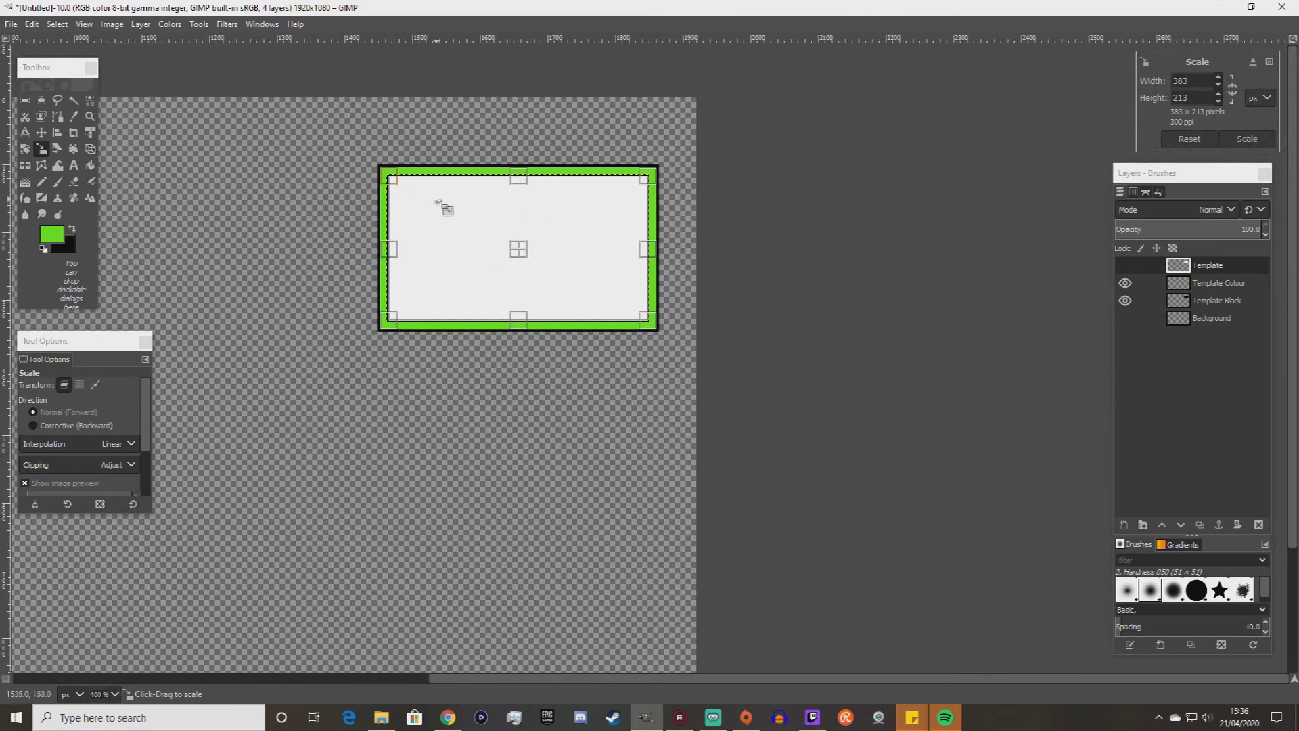
{"action": "scroll", "coordinate": [400, 184], "scroll_direction": "up", "scroll_amount": 1}
{"action": "scroll", "coordinate": [400, 184], "scroll_direction": "up", "scroll_amount": 1}
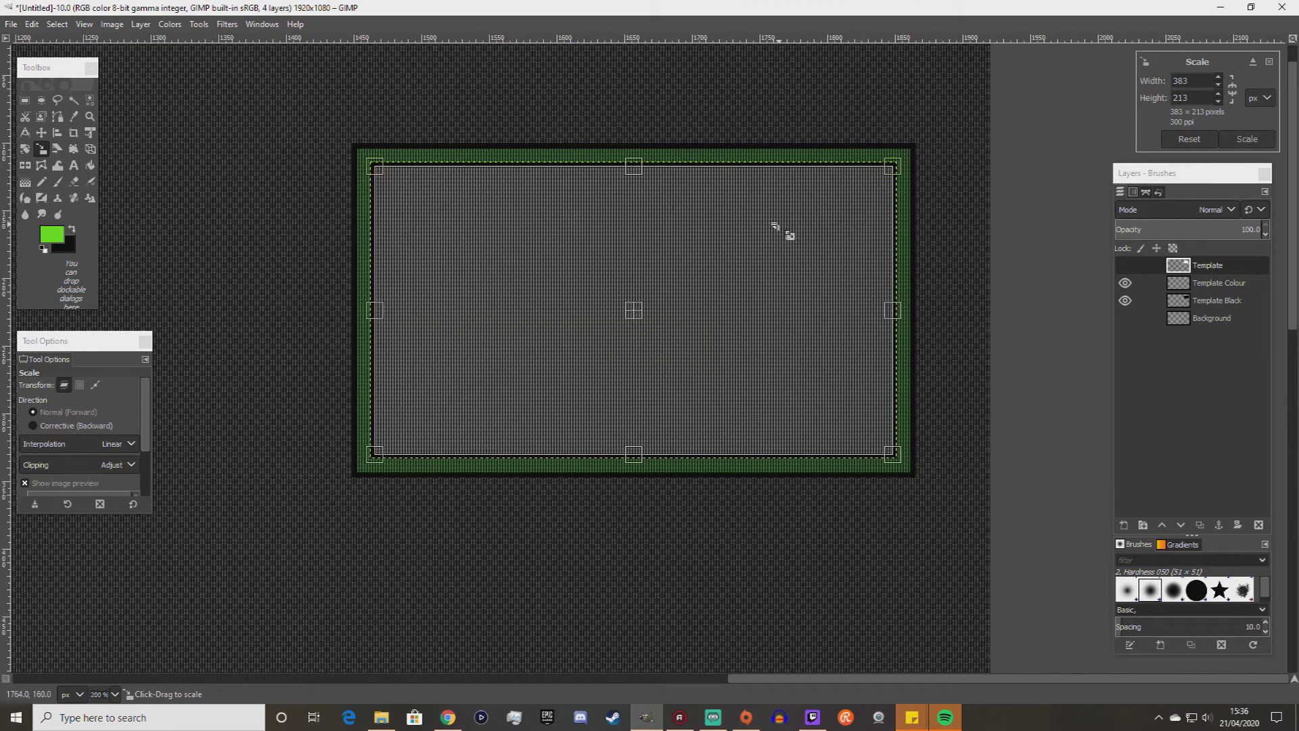
{"action": "scroll", "coordinate": [746, 230], "scroll_direction": "down", "scroll_amount": 1}
{"action": "left_click", "coordinate": [1248, 138]}
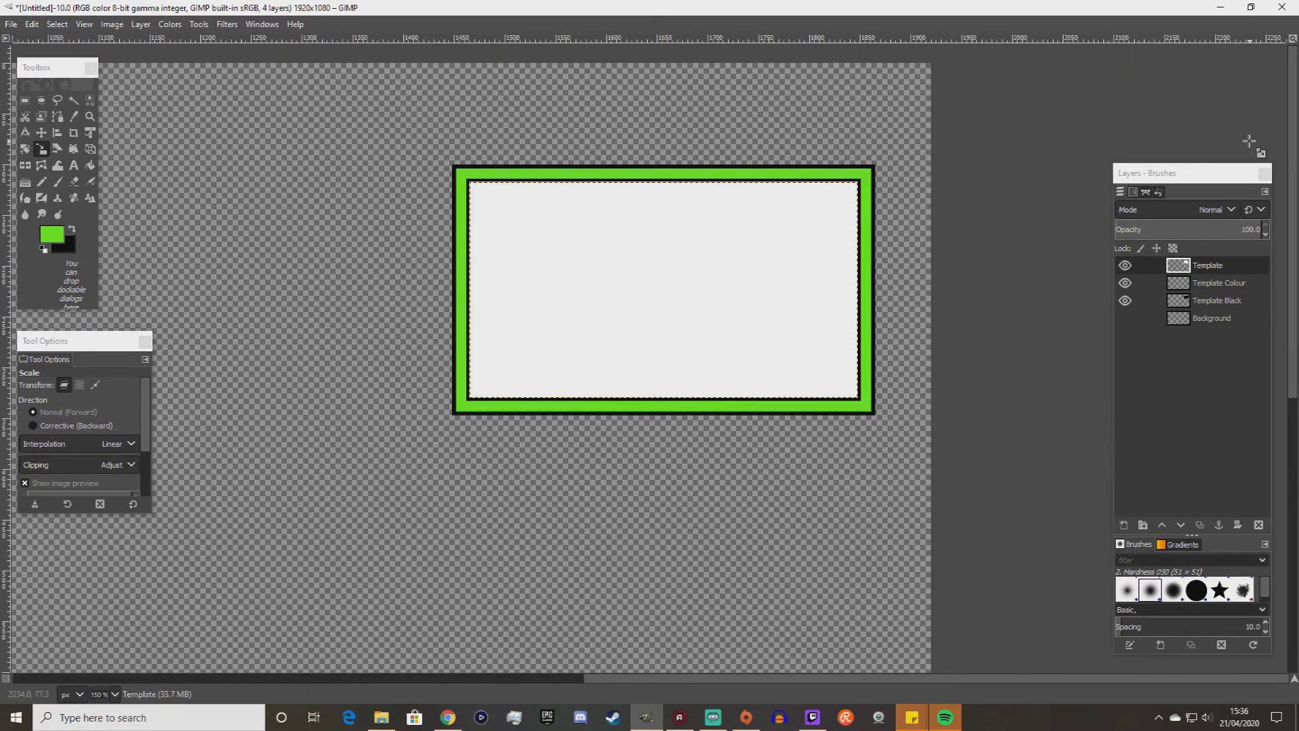
Select the Template layer and turn its opaque rectangle into a selection with Alpha to Selection.
{"action": "left_click", "coordinate": [1203, 300]}
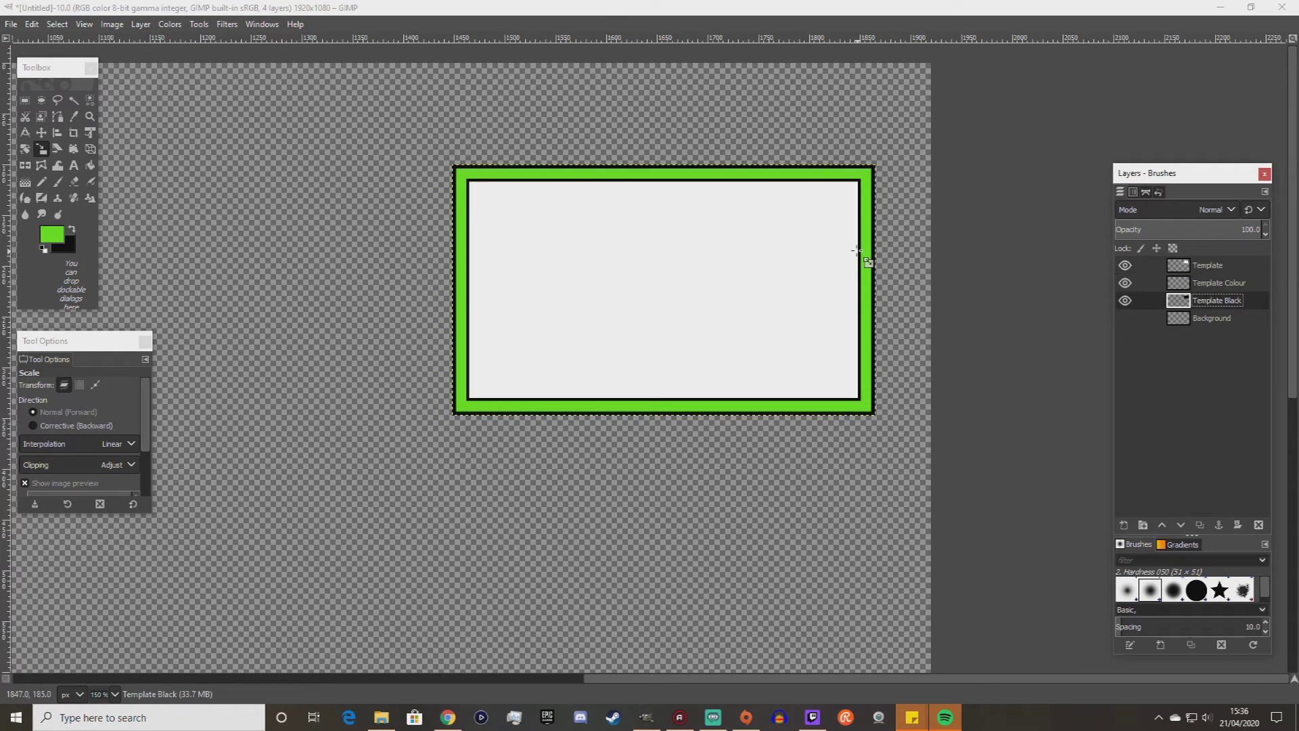
{"action": "scroll", "coordinate": [751, 223], "scroll_direction": "down", "scroll_amount": 1}
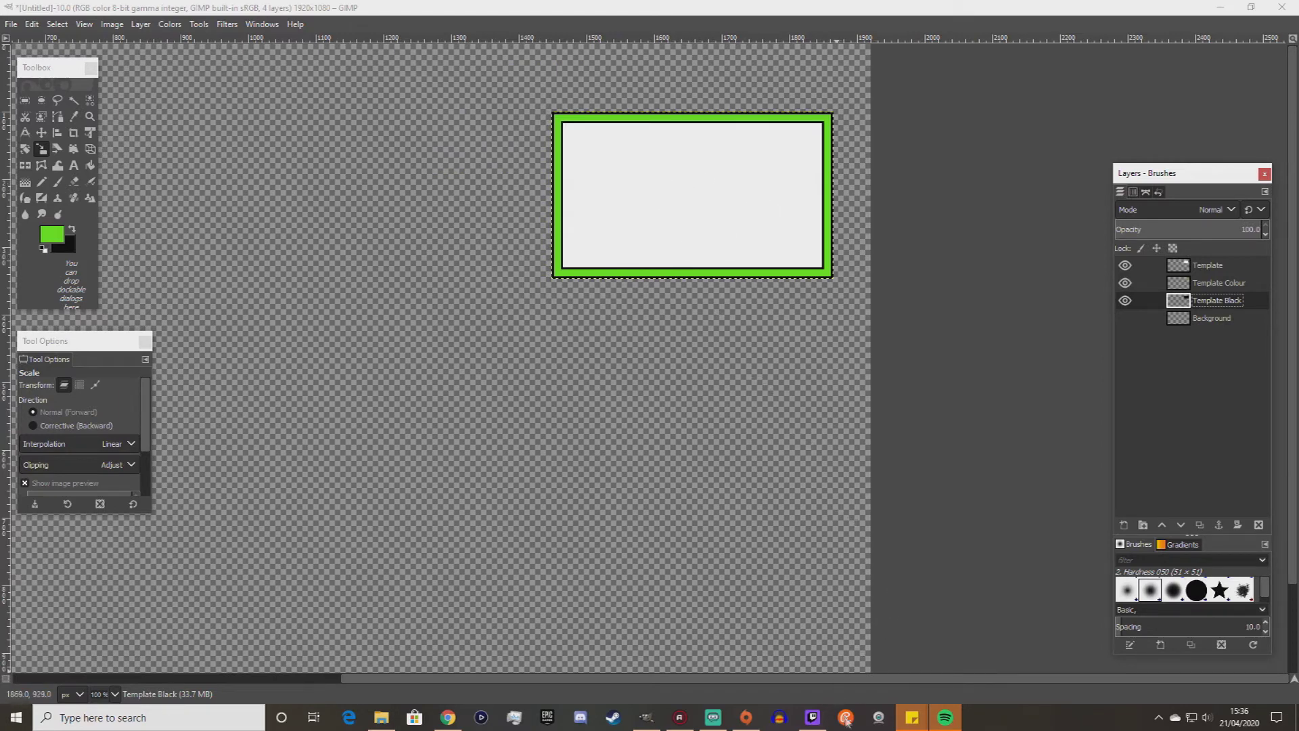
{"action": "left_click_drag", "start_coordinate": [873, 677], "coordinate": [777, 676]}
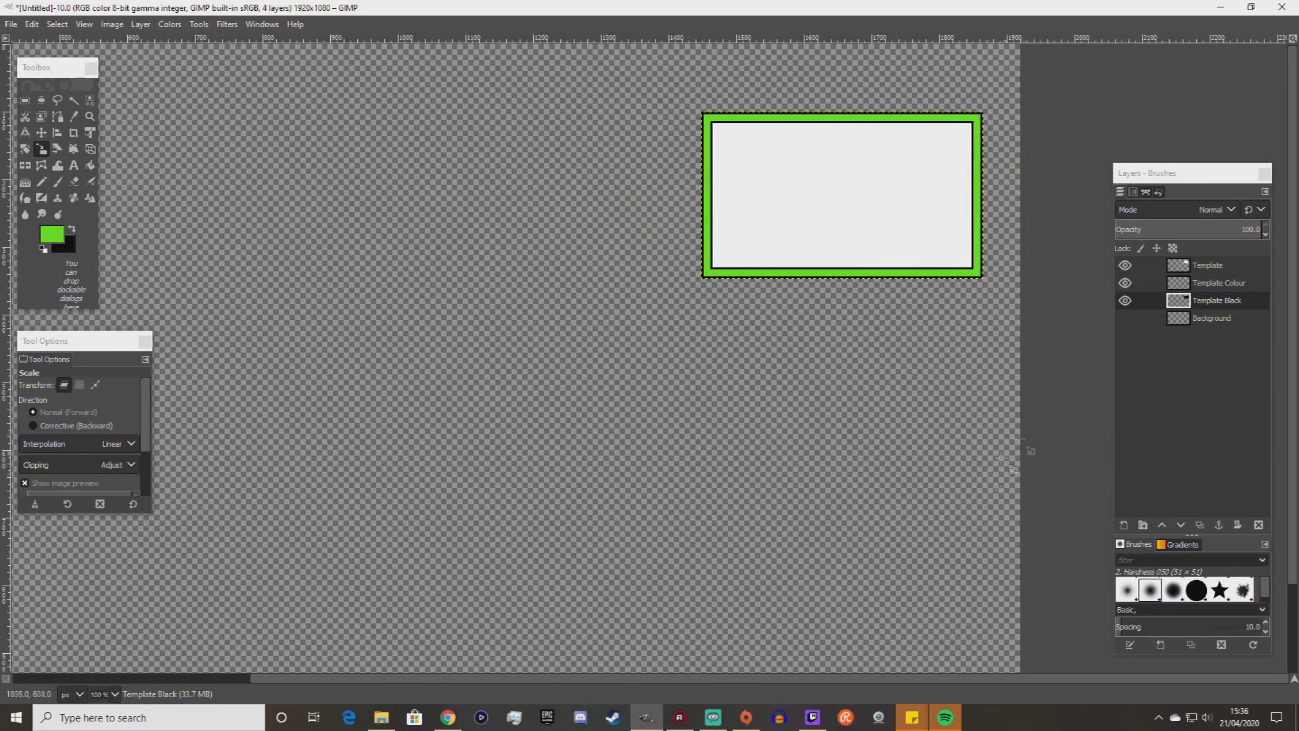
{"action": "left_click", "coordinate": [1209, 265]}
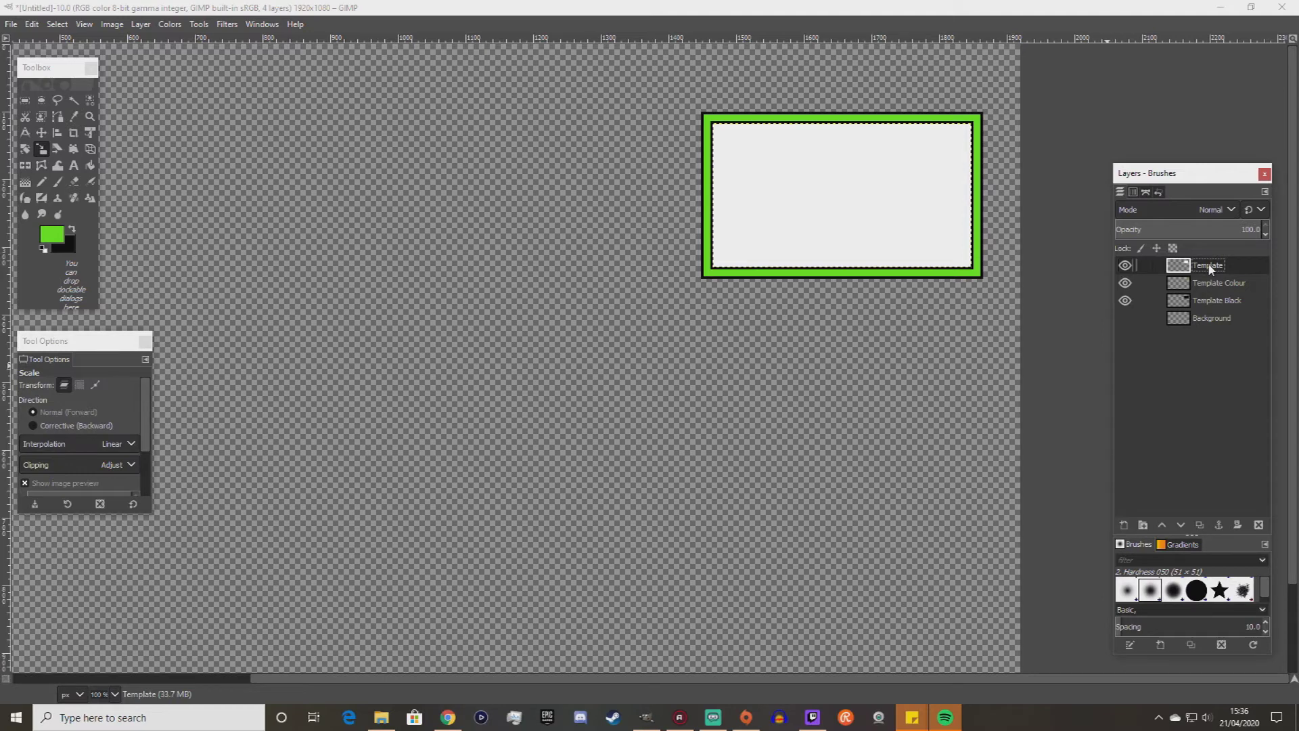
{"action": "right_click", "coordinate": [1209, 269]}
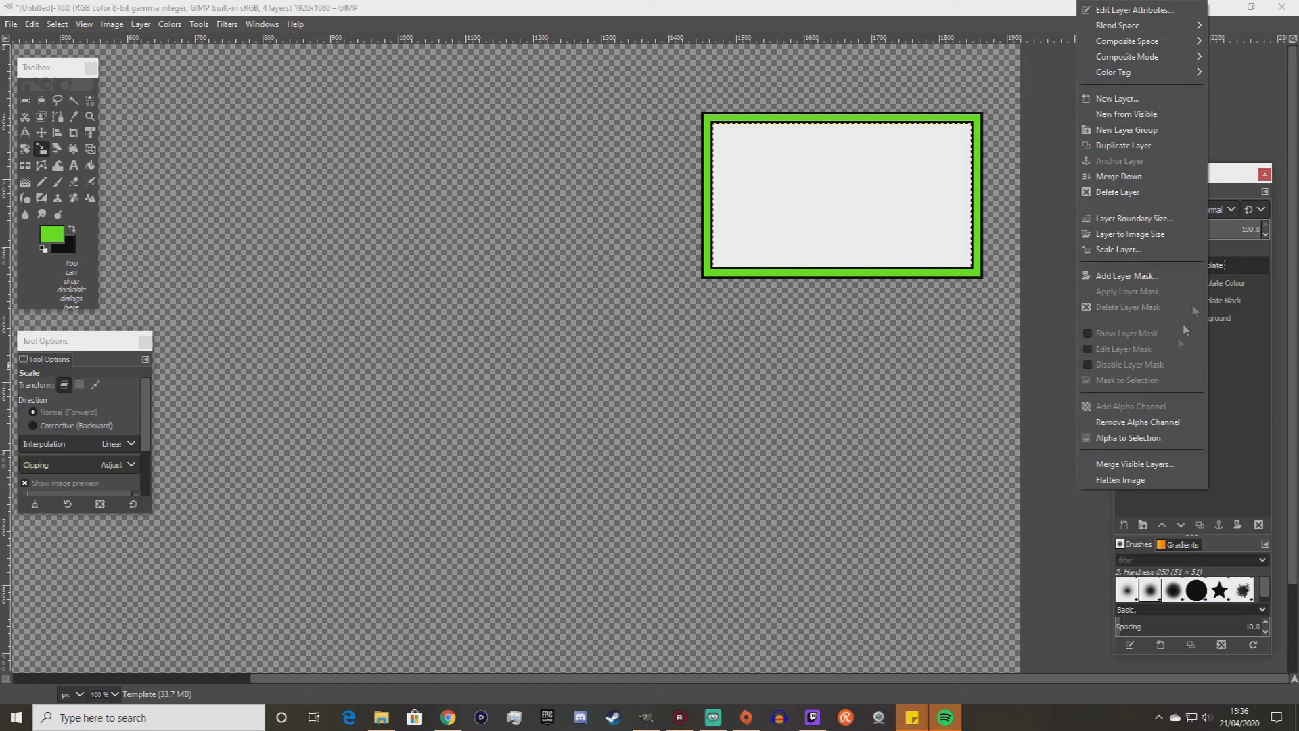
{"action": "left_click", "coordinate": [1143, 437]}
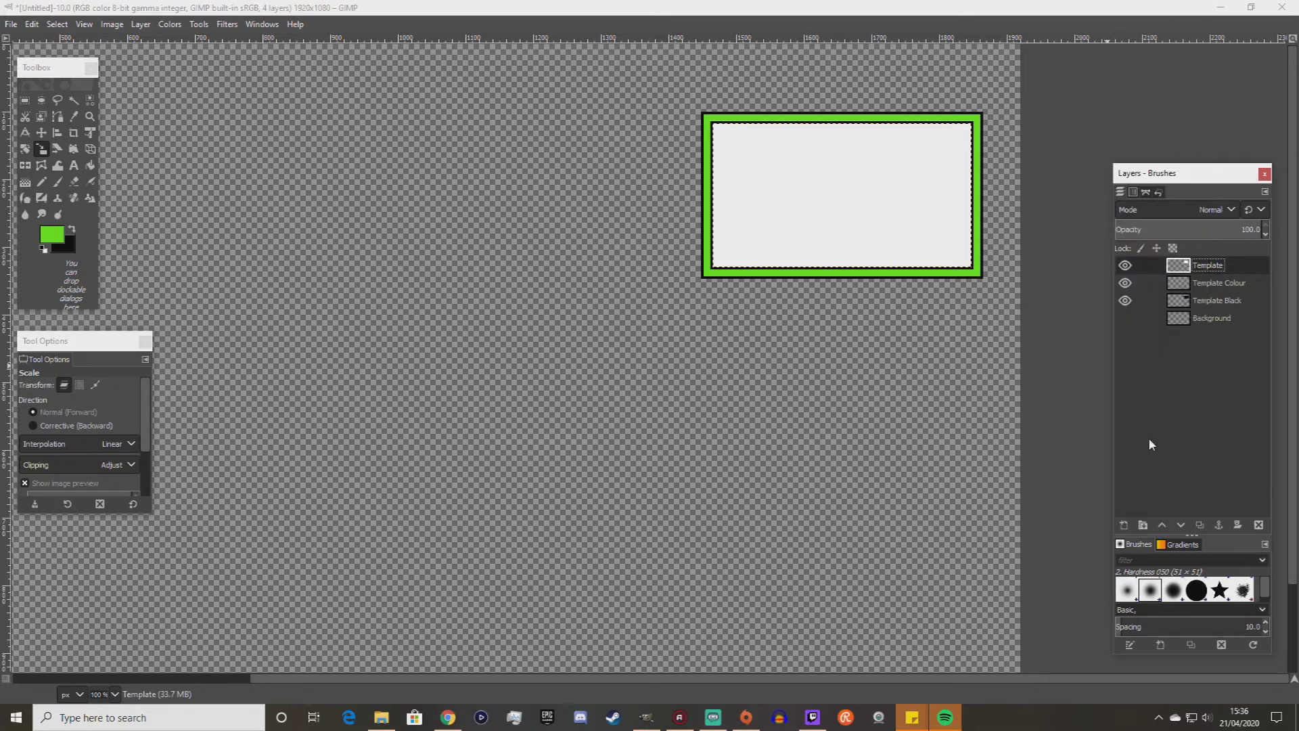
Hide the Template layer, delete the selected area from the Template Black layer, and clear the selection with Fuzzy Select.
{"action": "left_click", "coordinate": [1124, 265]}
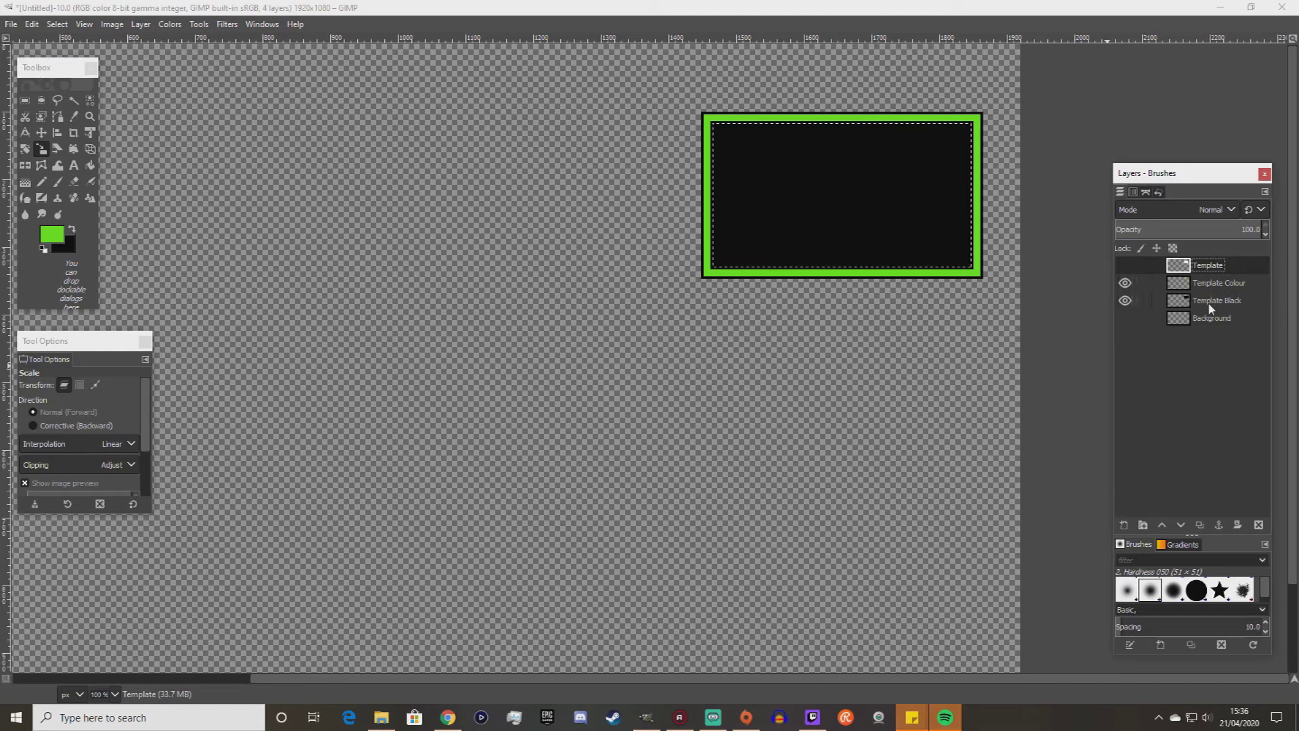
{"action": "left_click", "coordinate": [1210, 305]}
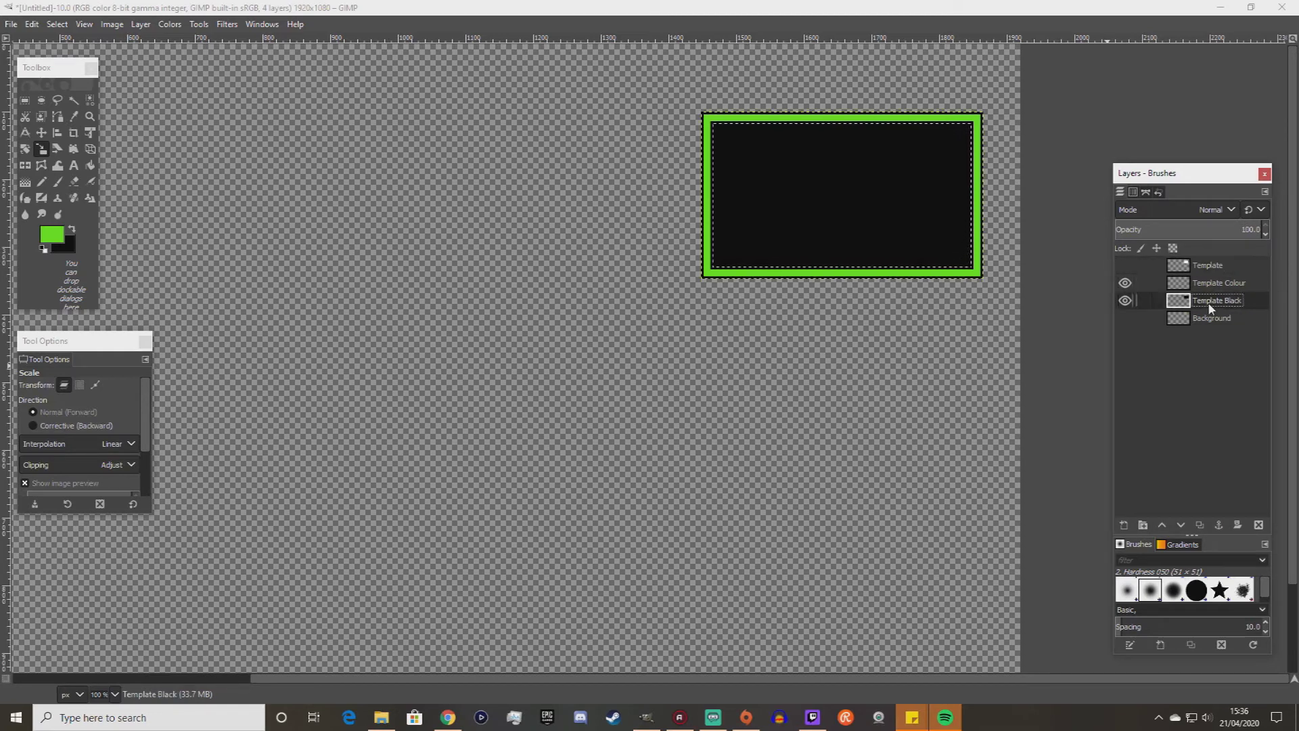
{"action": "key", "text": "Delete"}
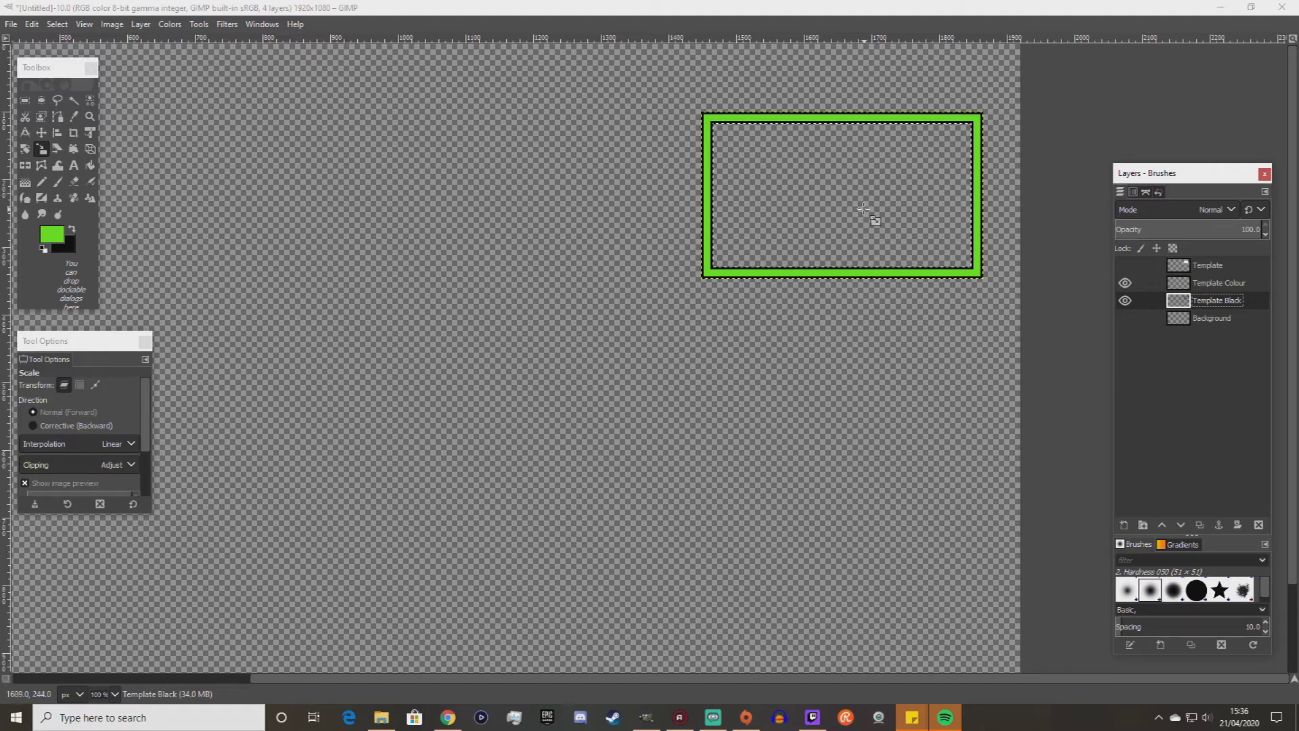
{"action": "left_click", "coordinate": [74, 99]}
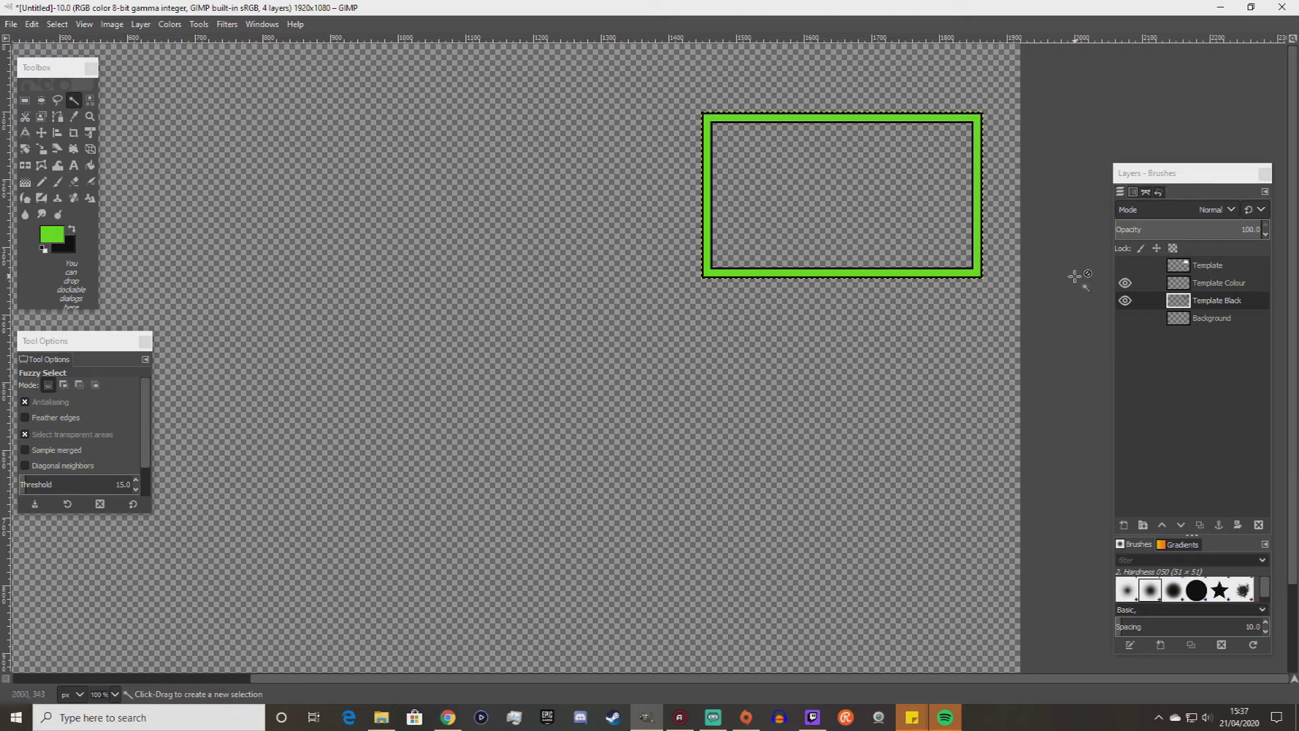
{"action": "scroll", "coordinate": [1018, 268], "scroll_direction": "down", "scroll_amount": 2}
{"action": "scroll", "coordinate": [913, 251], "scroll_direction": "up", "scroll_amount": 2}
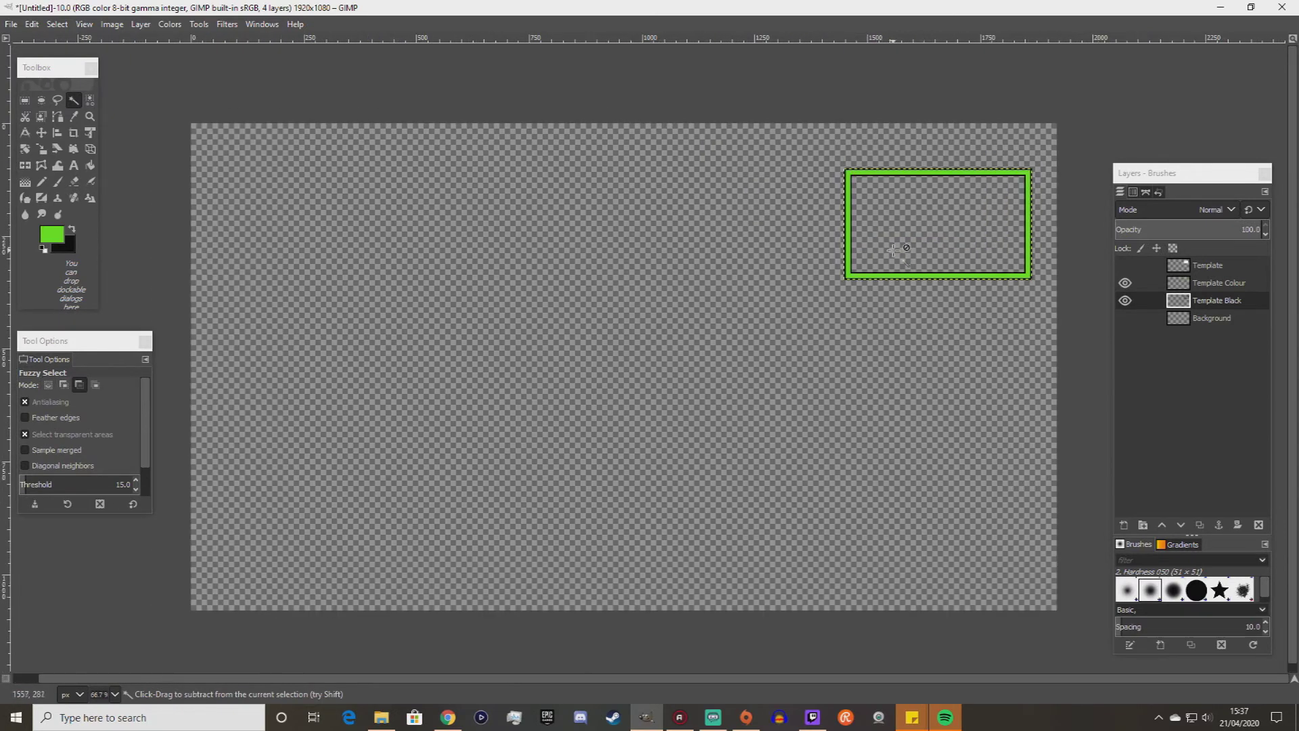
{"action": "left_click", "coordinate": [1223, 317]}
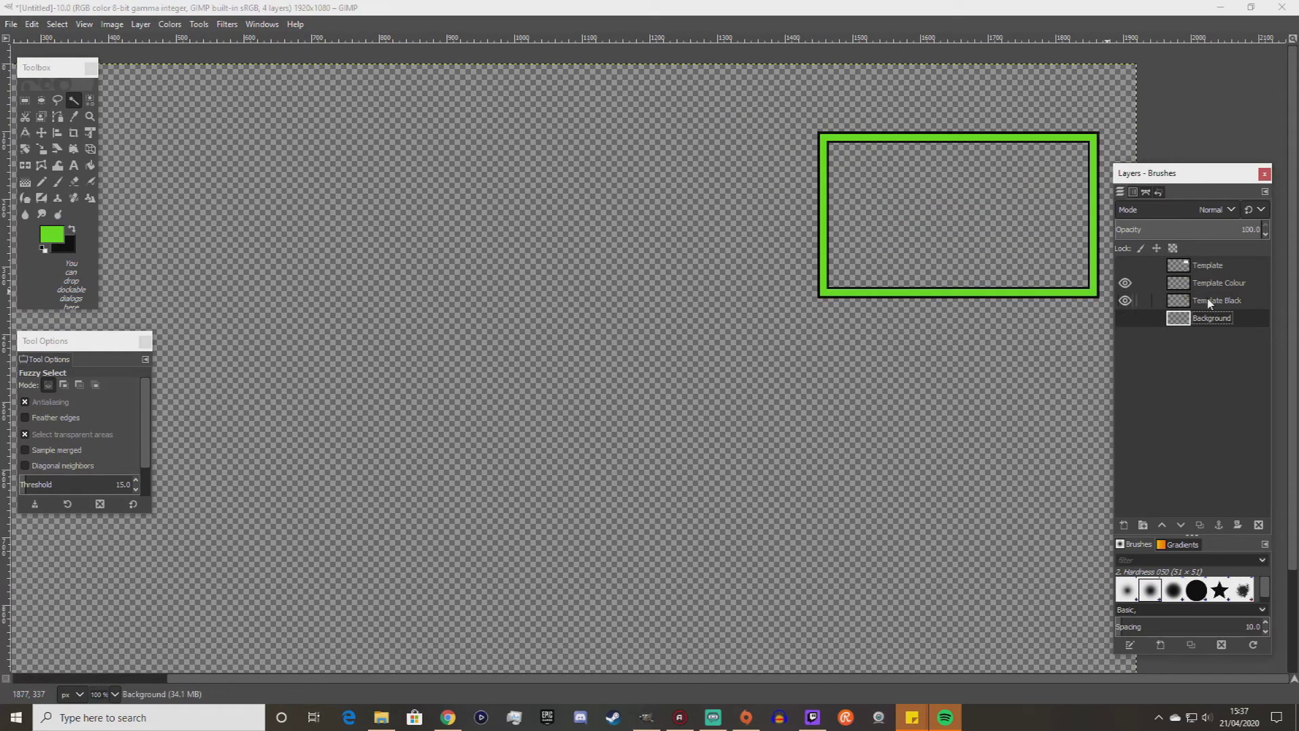
{"action": "left_click", "coordinate": [1209, 303]}
{"action": "scroll", "coordinate": [1022, 187], "scroll_direction": "up", "scroll_amount": 1}
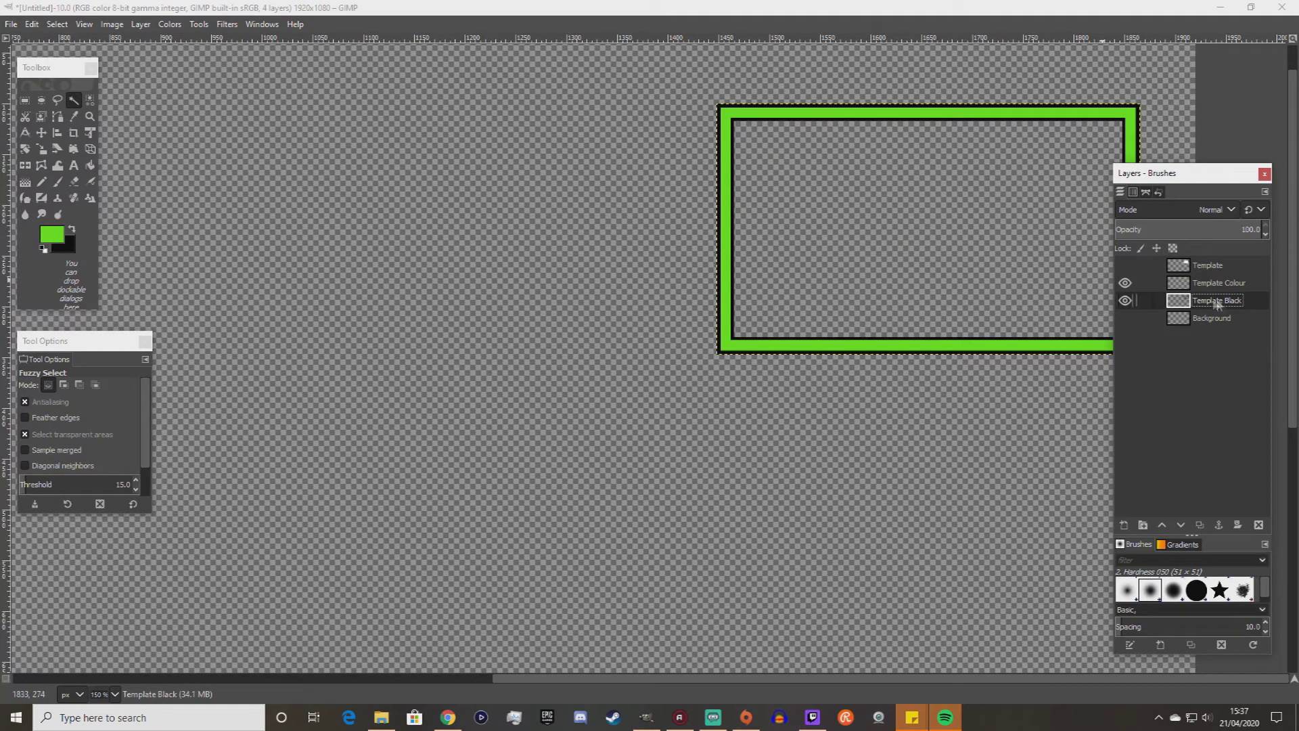
{"action": "left_click", "coordinate": [114, 25]}
{"action": "mouse_move", "coordinate": [140, 27]}
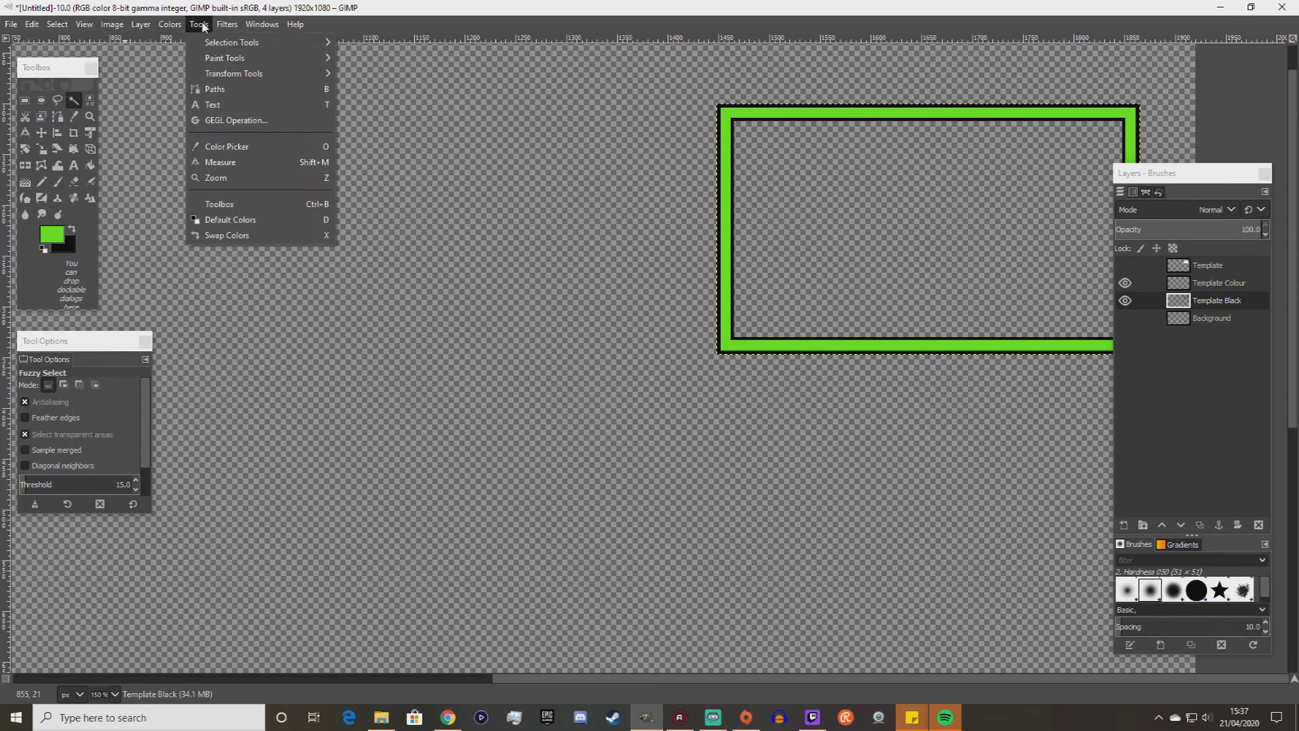
{"action": "mouse_move", "coordinate": [234, 24]}
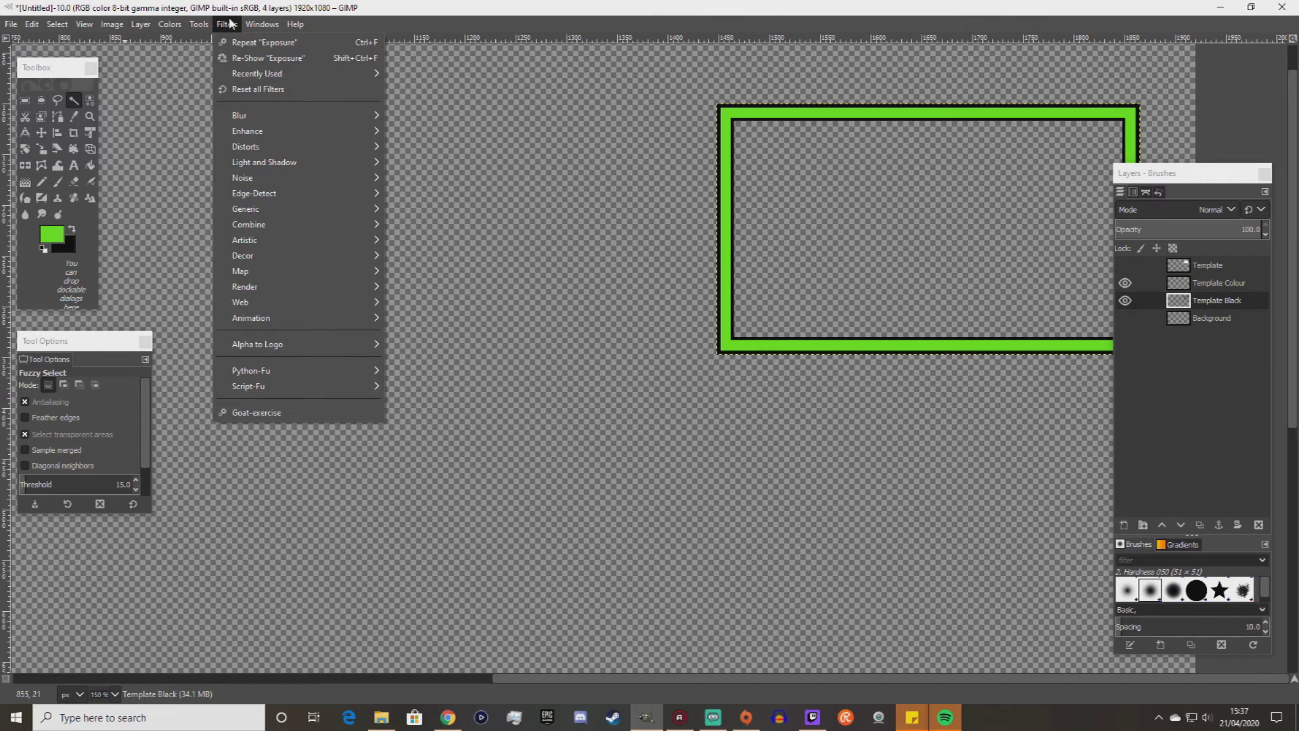
{"action": "left_click", "coordinate": [606, 126]}
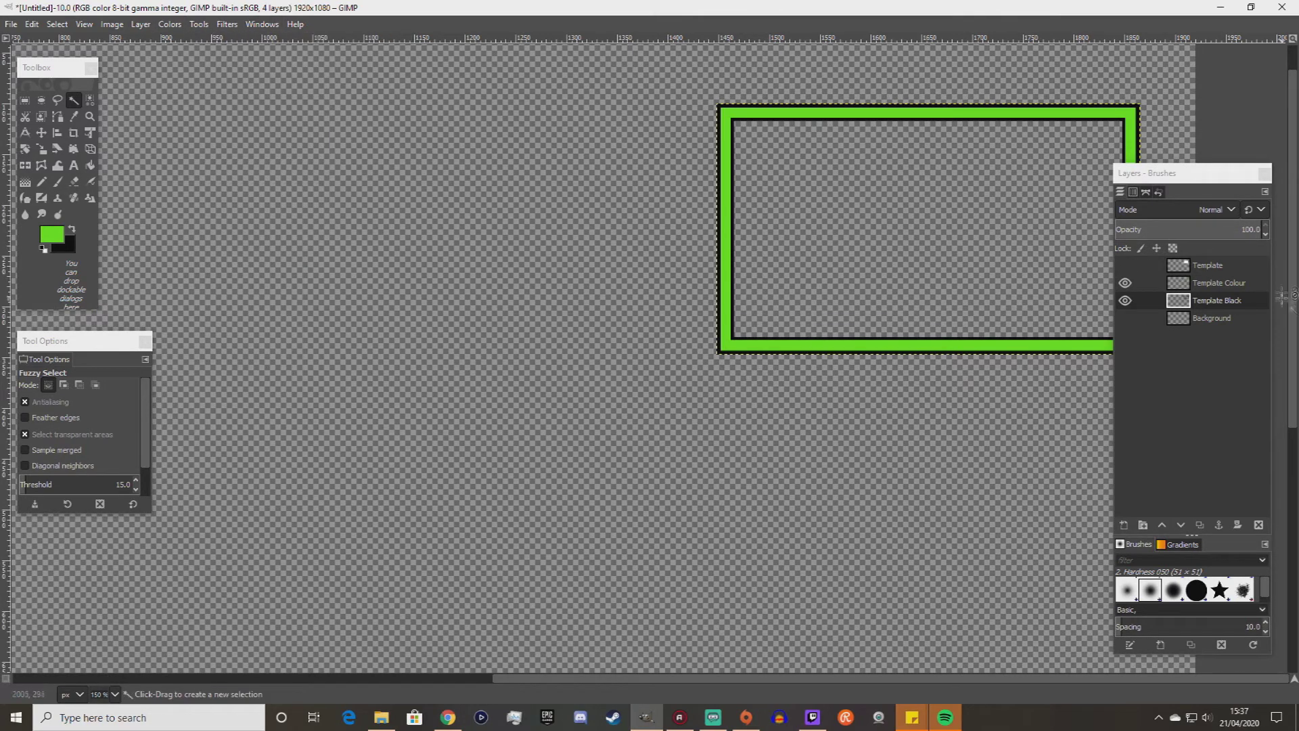
Try a Drop Shadow on the Template Black layer with a blur radius of 0 and a shifted X offset.
{"action": "left_click", "coordinate": [1215, 304]}
{"action": "left_click", "coordinate": [228, 25]}
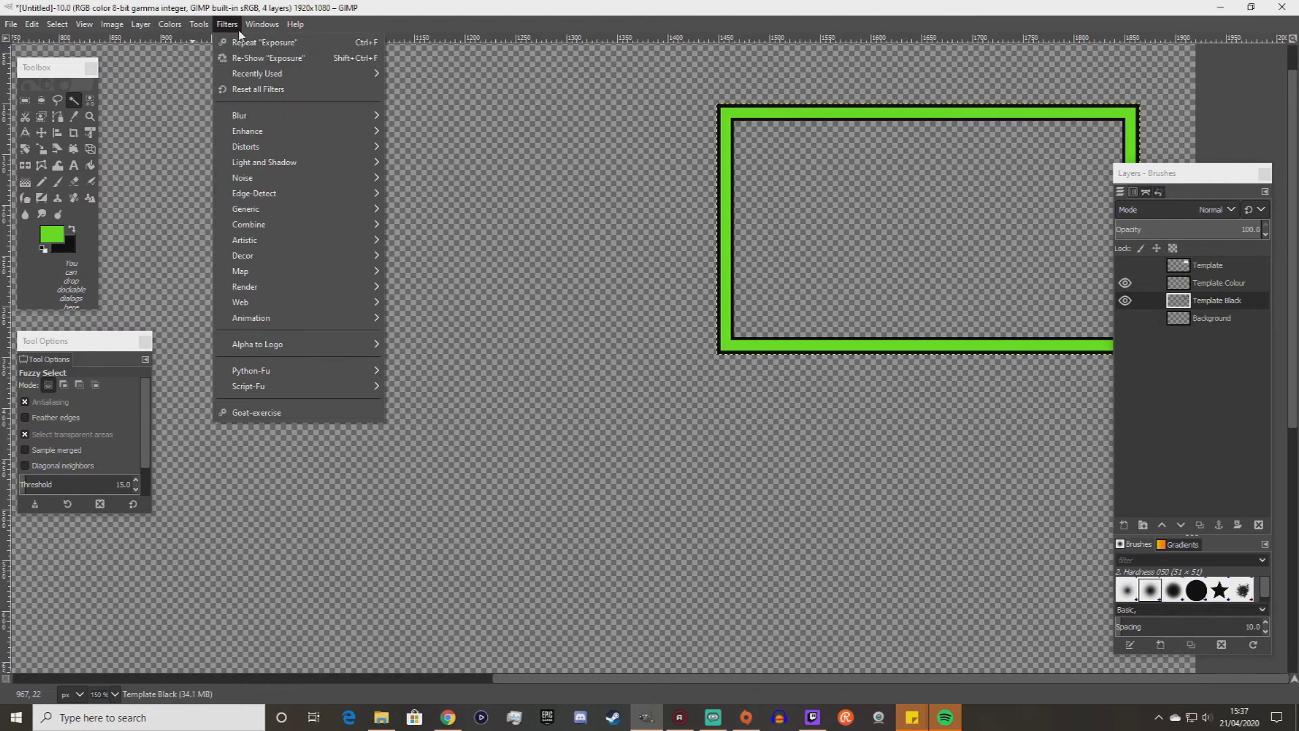
{"action": "mouse_move", "coordinate": [296, 168]}
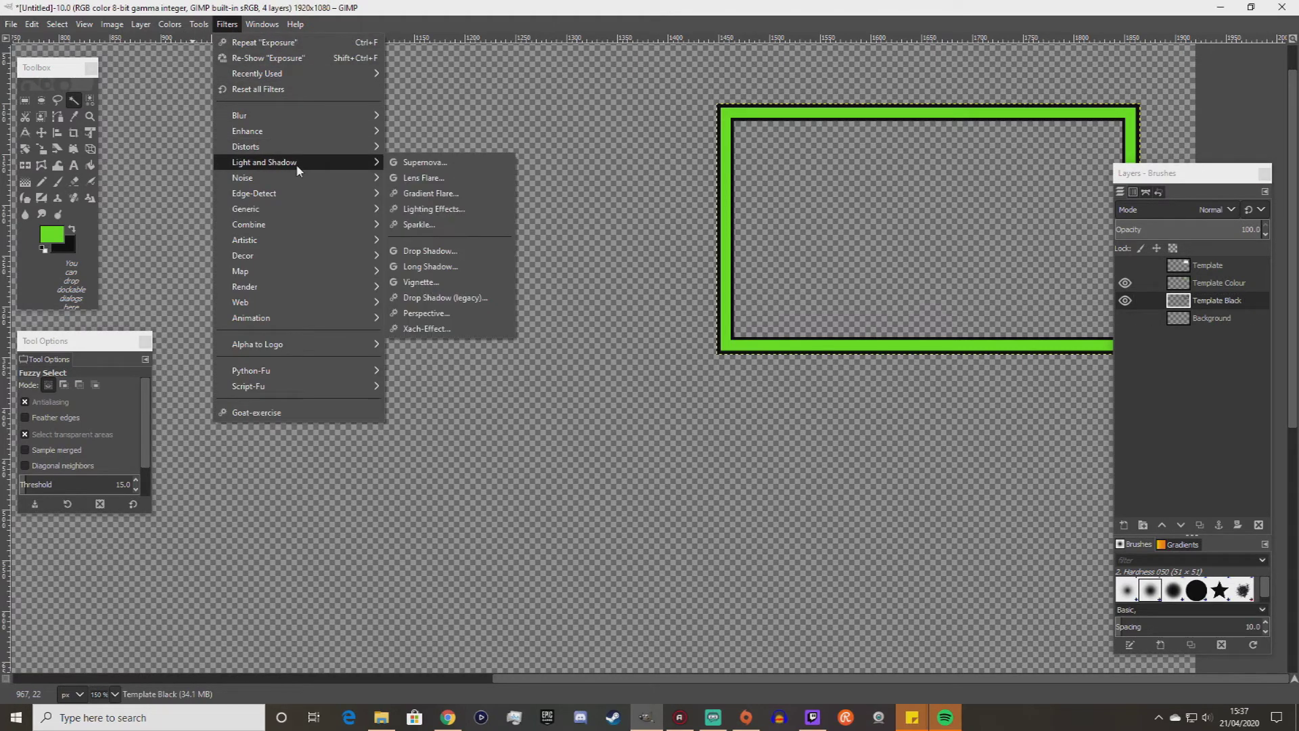
{"action": "left_click", "coordinate": [450, 252]}
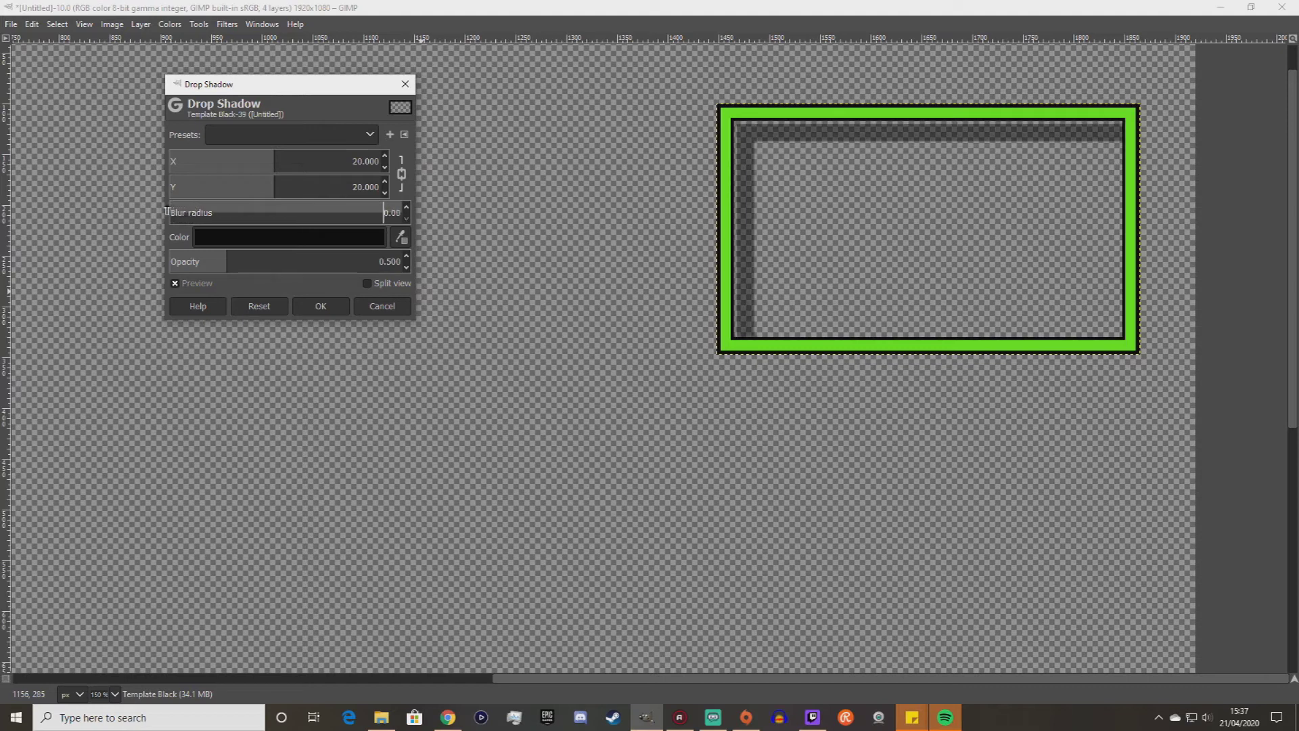
{"action": "mouse_move", "coordinate": [194, 212]}
{"action": "left_mouse_down"}
{"action": "mouse_move", "coordinate": [165, 213]}
{"action": "mouse_move", "coordinate": [181, 212]}
{"action": "left_mouse_up"}
{"action": "left_click_drag", "start_coordinate": [270, 157], "coordinate": [179, 165]}
{"action": "left_click", "coordinate": [405, 83]}
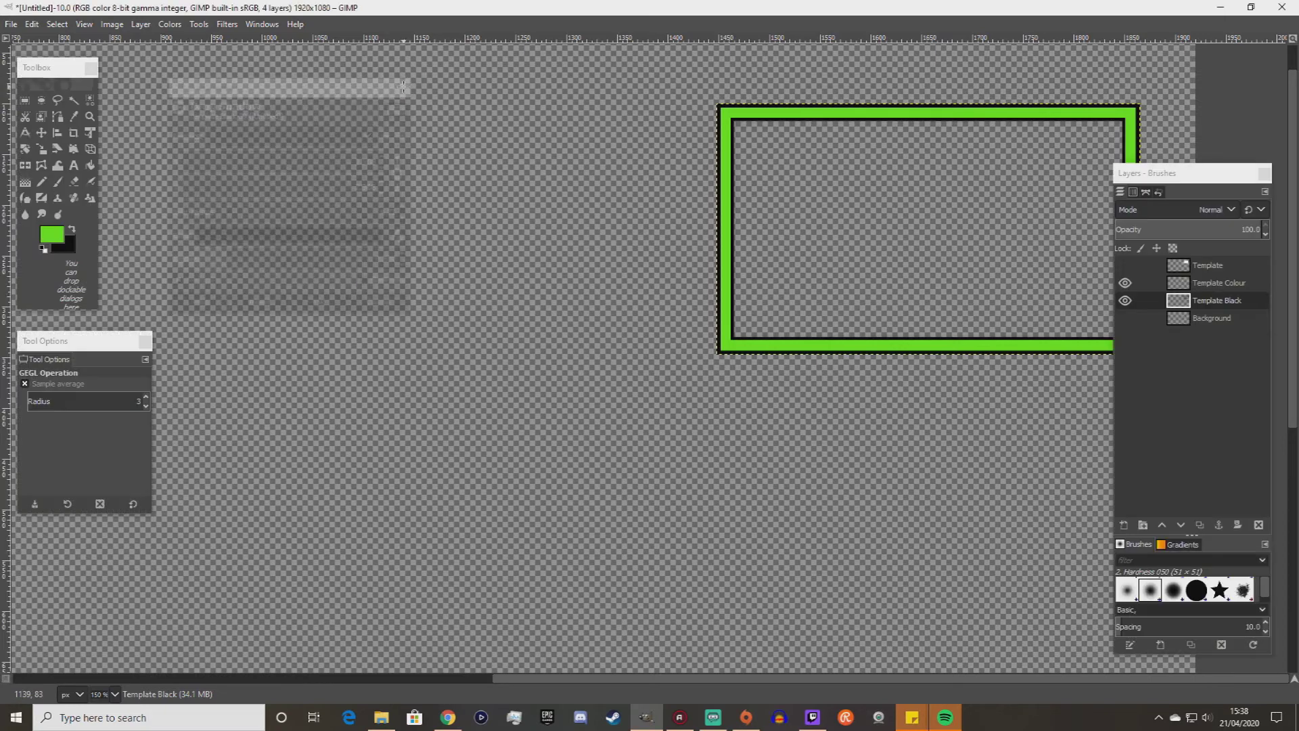
Try adding a white-filled 1920 × 1080 px layer above the Template Black layer.
{"action": "left_click", "coordinate": [1187, 369]}
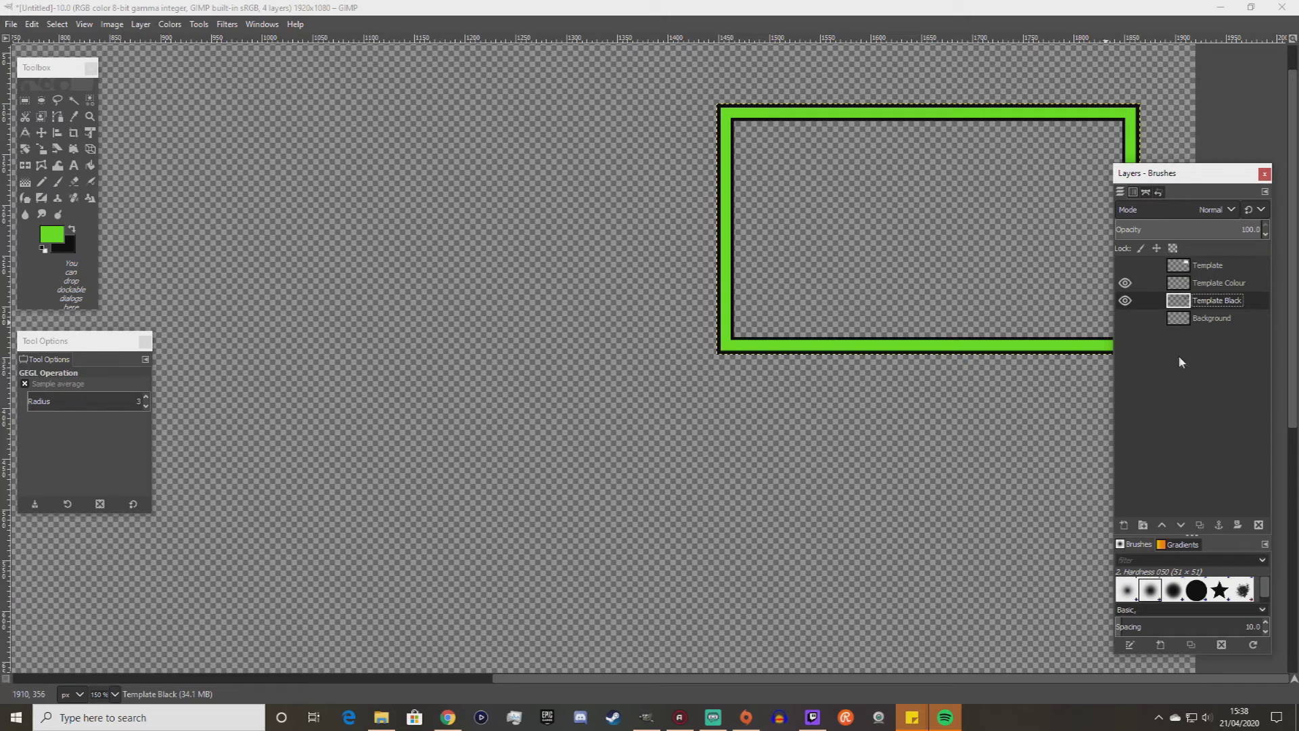
{"action": "right_click", "coordinate": [1181, 362]}
{"action": "left_click", "coordinate": [1126, 98]}
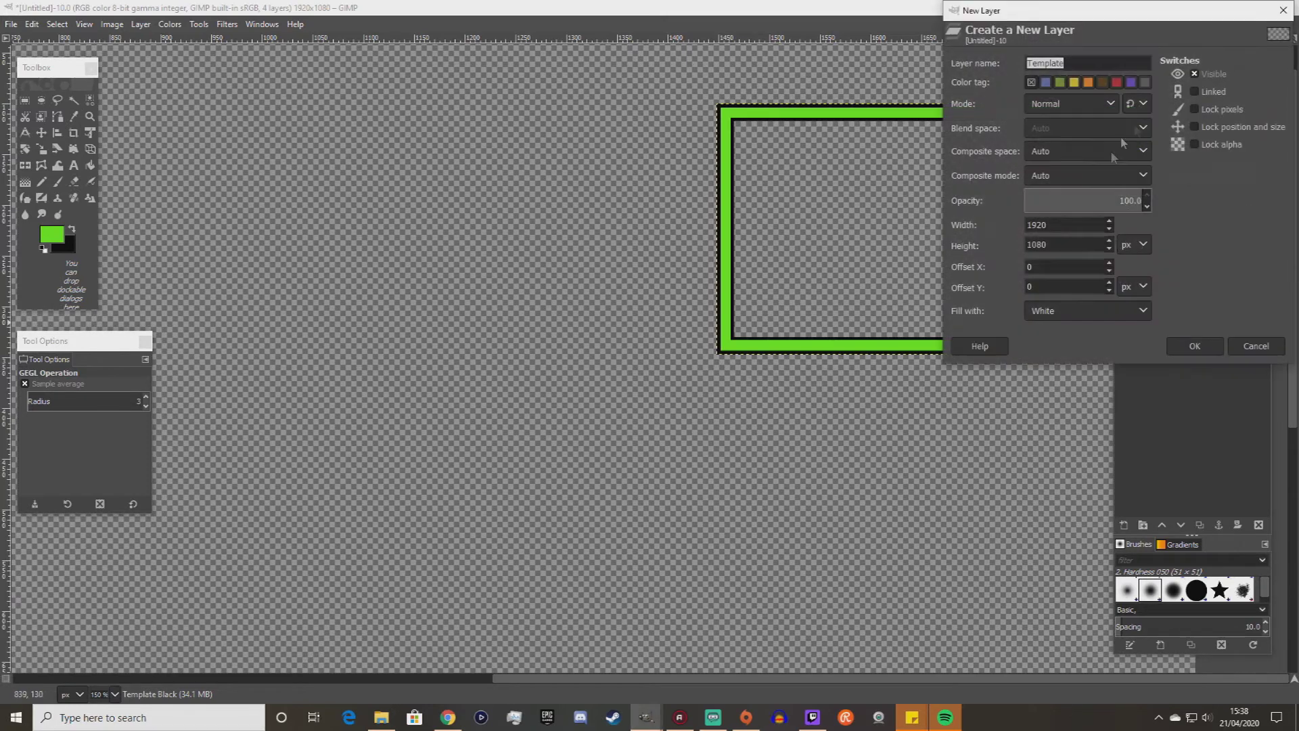
{"action": "left_click", "coordinate": [1209, 349]}
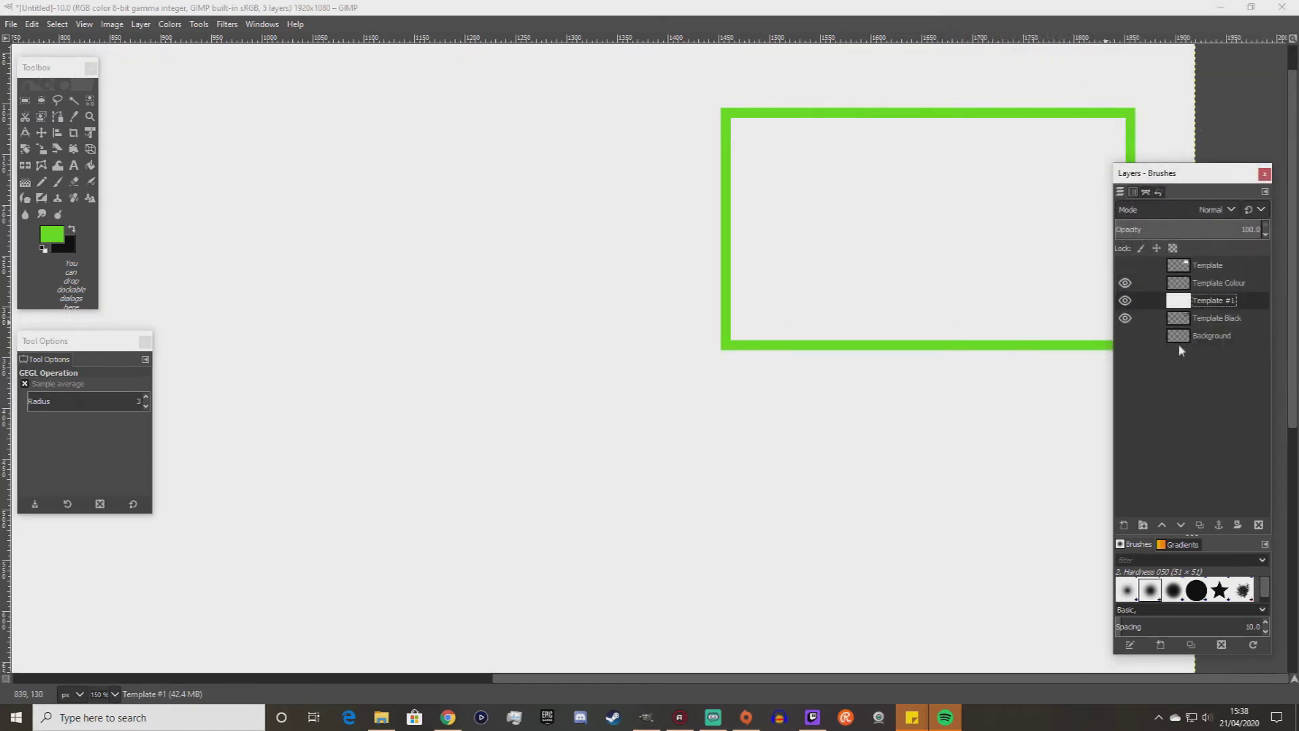
{"action": "key", "text": "Delete"}
Add a new 1920 × 1080 px layer filled with transparency above the Template Black layer.
{"action": "right_click", "coordinate": [1203, 376]}
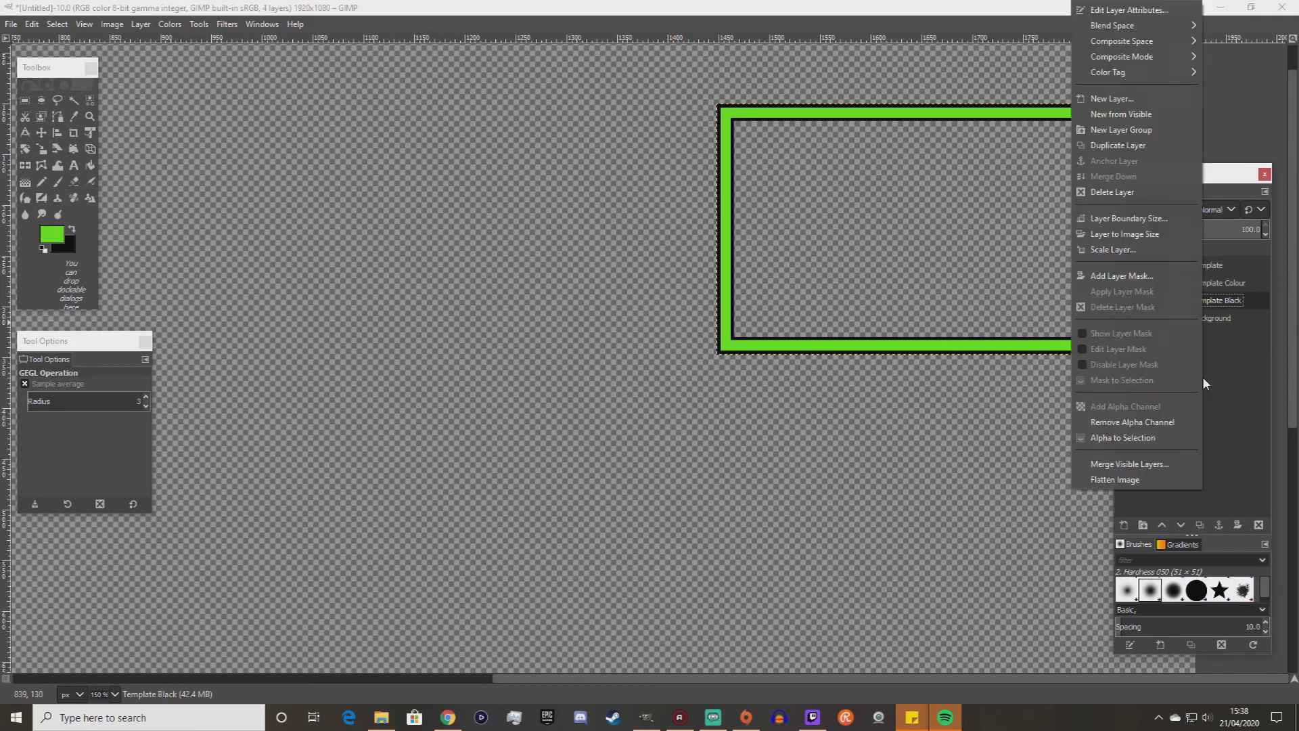
{"action": "left_click", "coordinate": [1139, 98]}
{"action": "left_click", "coordinate": [1120, 313]}
{"action": "left_click", "coordinate": [1099, 334]}
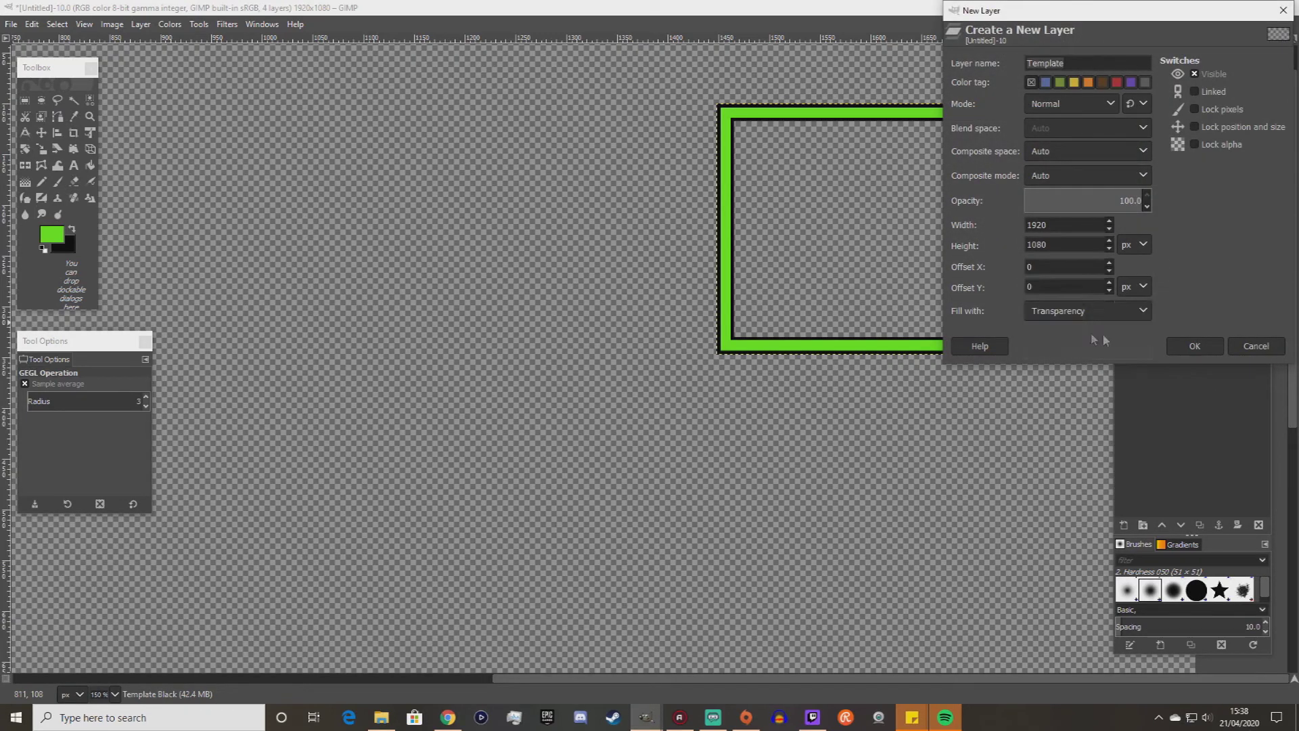
{"action": "left_click", "coordinate": [1199, 342]}
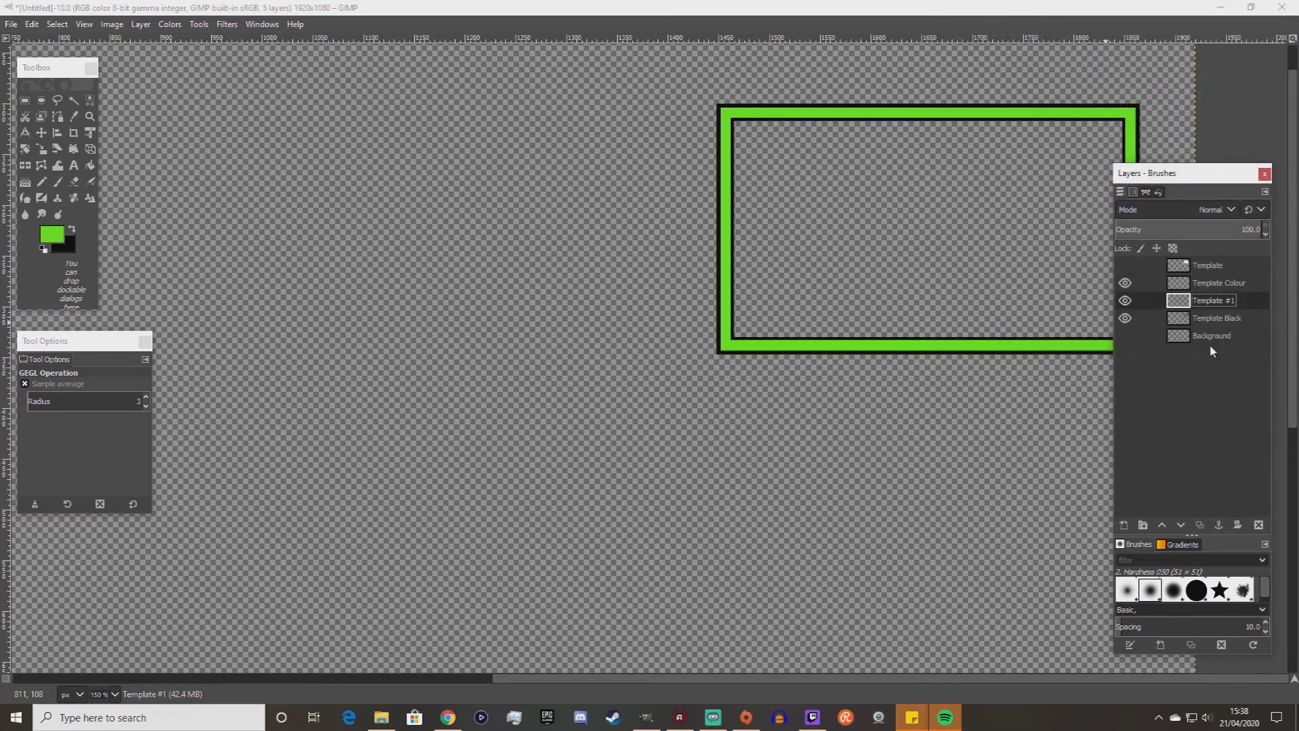
Hide the Template Colour layer and merge the visible Template #1 and Template Black layers, clipped to image.
{"action": "left_click", "coordinate": [1125, 283]}
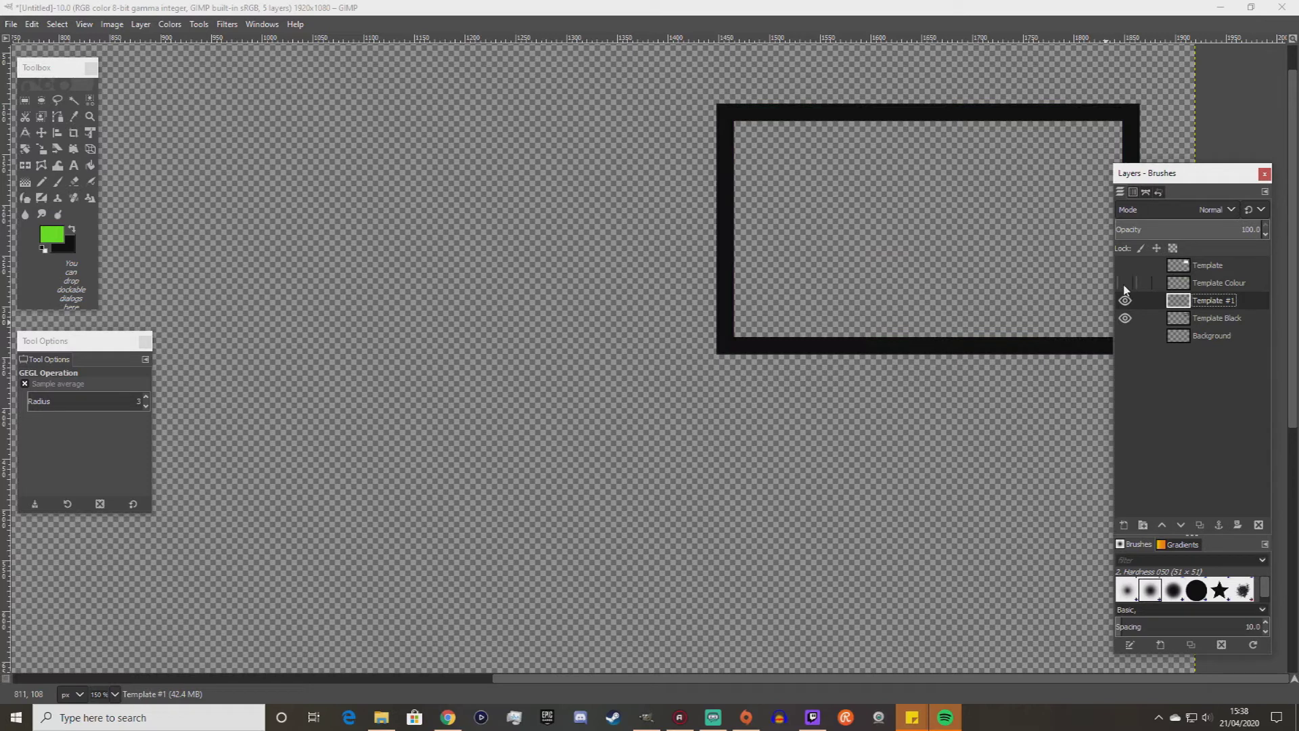
{"action": "right_click", "coordinate": [1204, 323]}
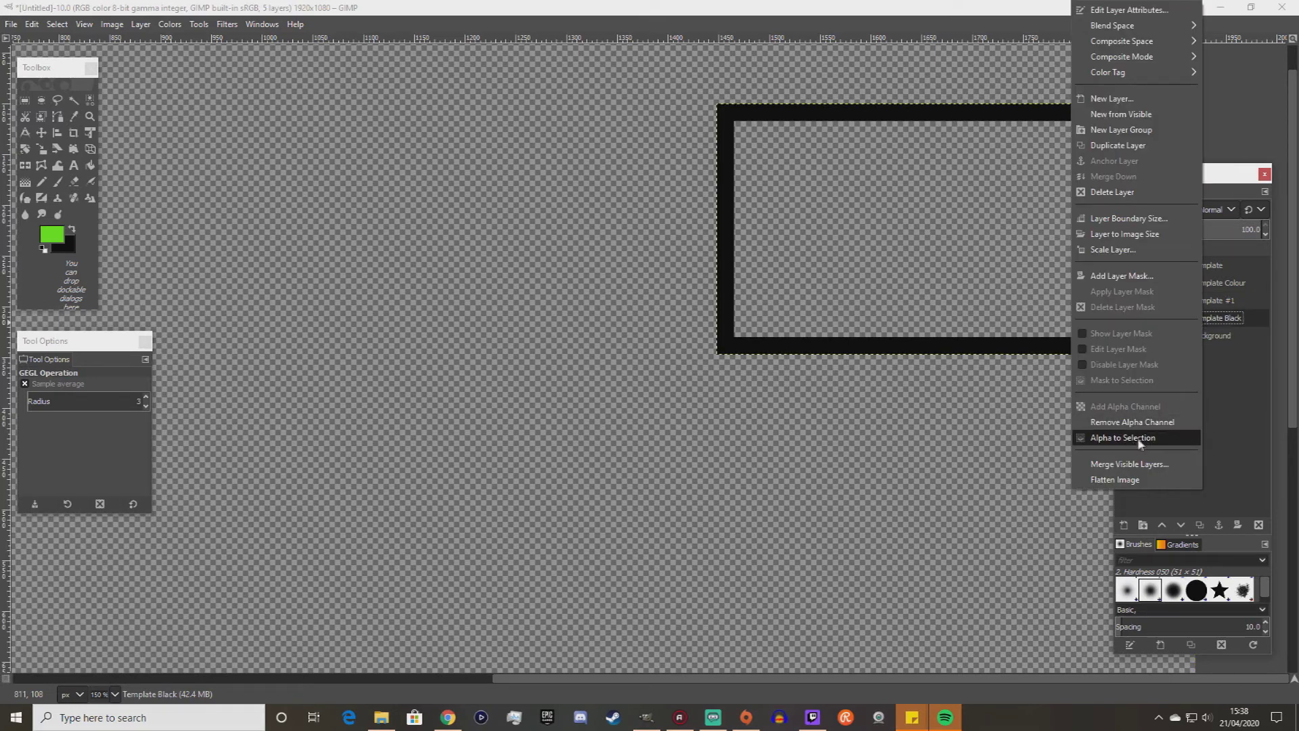
{"action": "left_click", "coordinate": [1153, 465]}
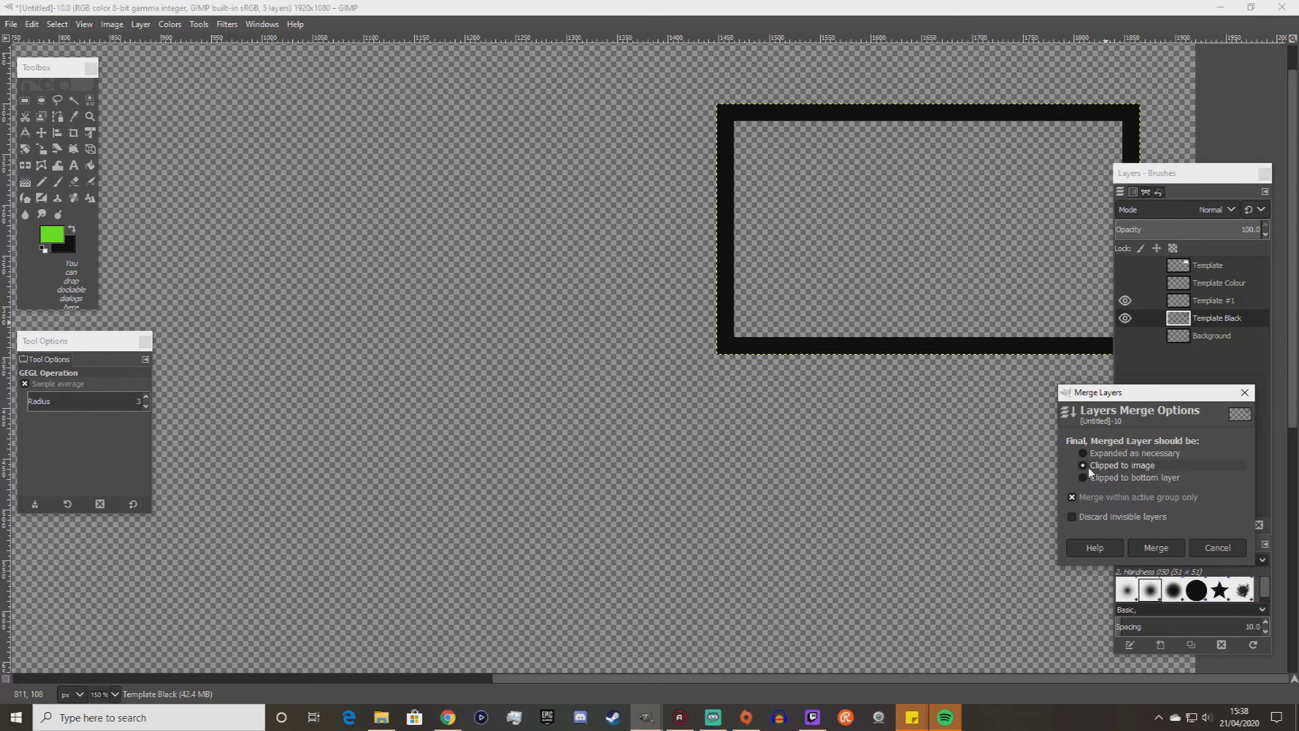
{"action": "left_click", "coordinate": [1154, 546]}
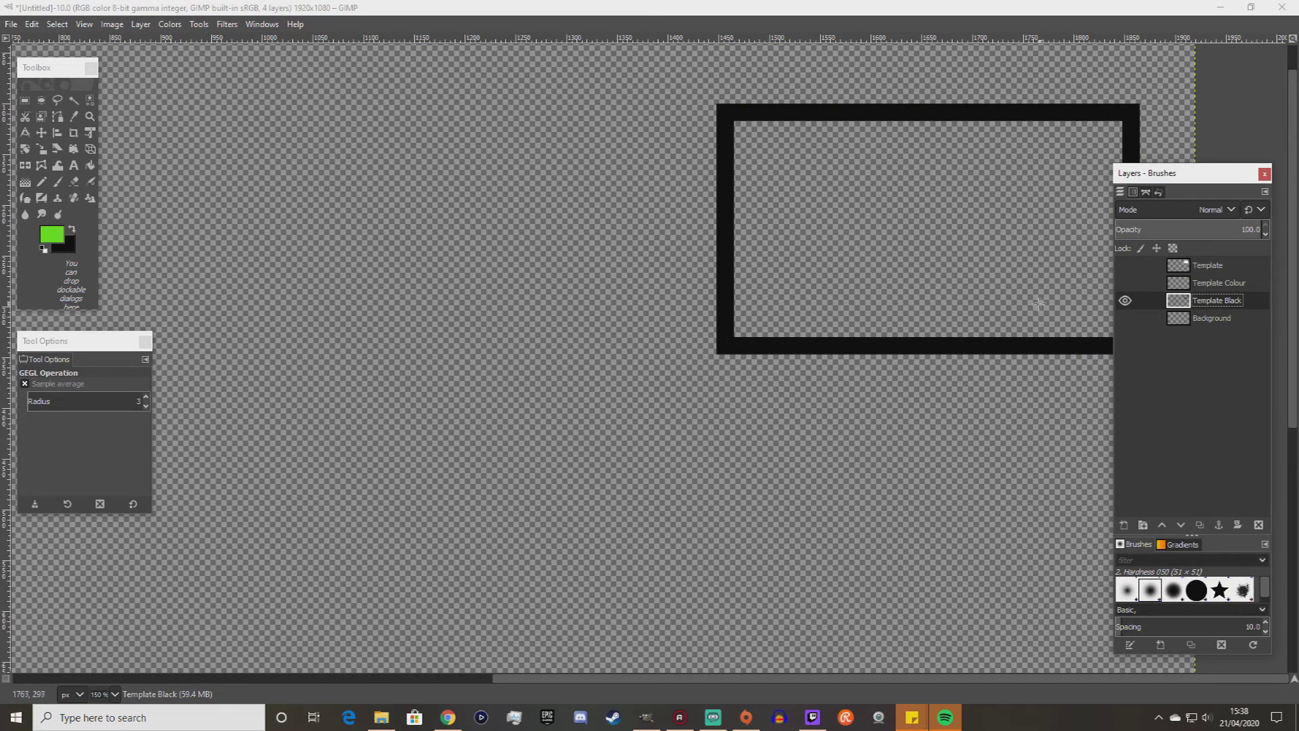
Start a Drop Shadow on the Template Black layer with its X and Y offsets set to 0.
{"action": "key", "text": "1"}
{"action": "key", "text": "minus"}
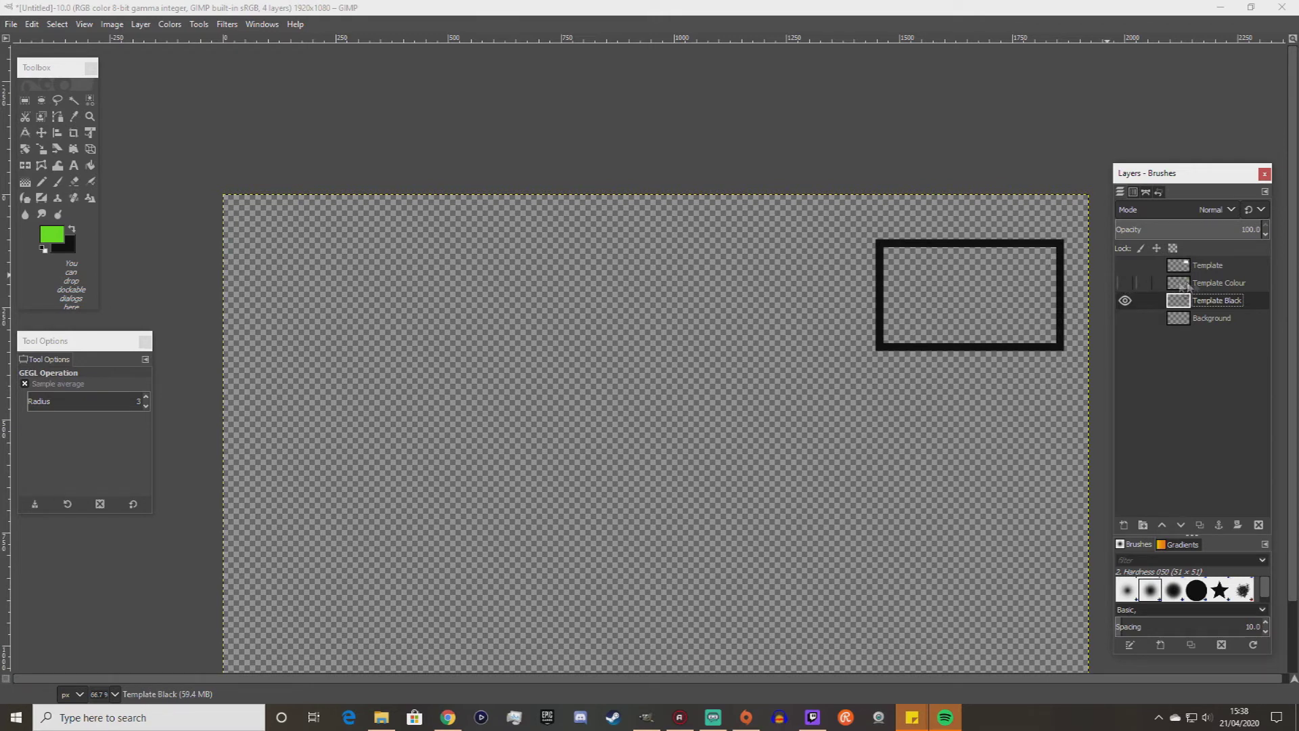
{"action": "left_click", "coordinate": [1203, 284]}
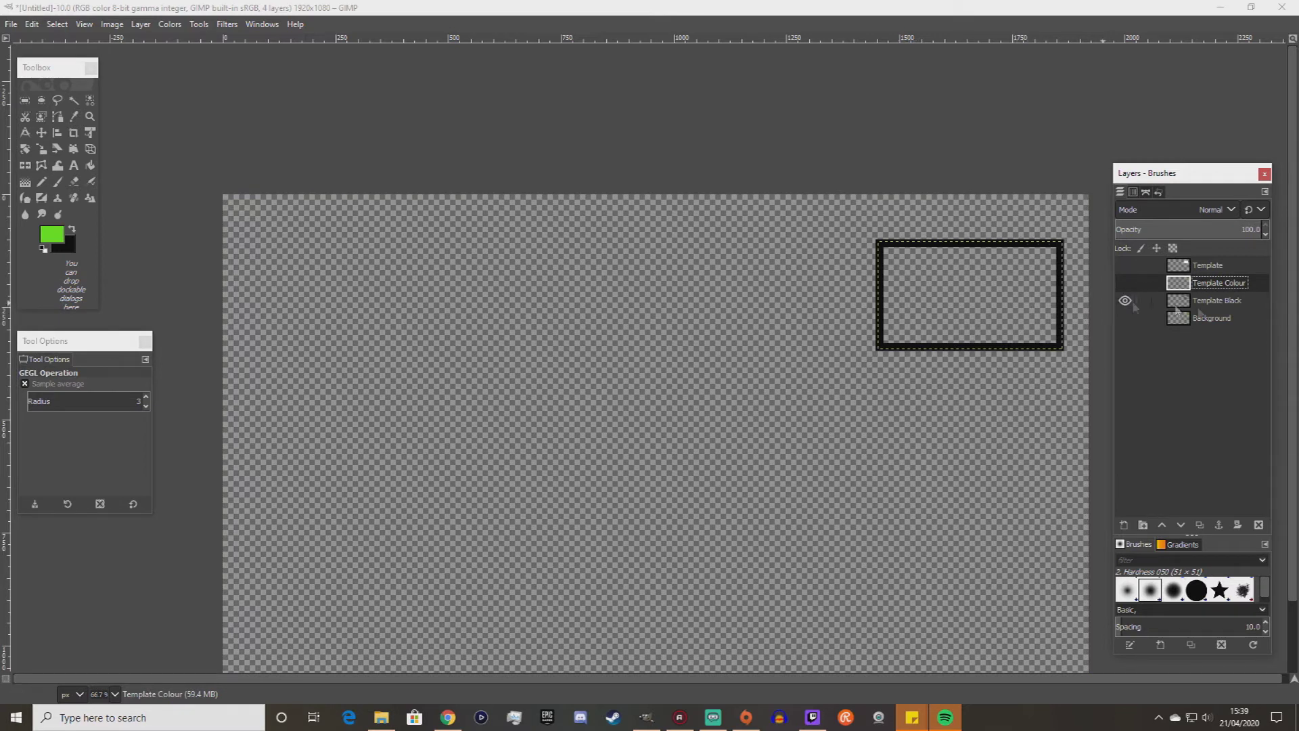
{"action": "left_click", "coordinate": [1209, 305]}
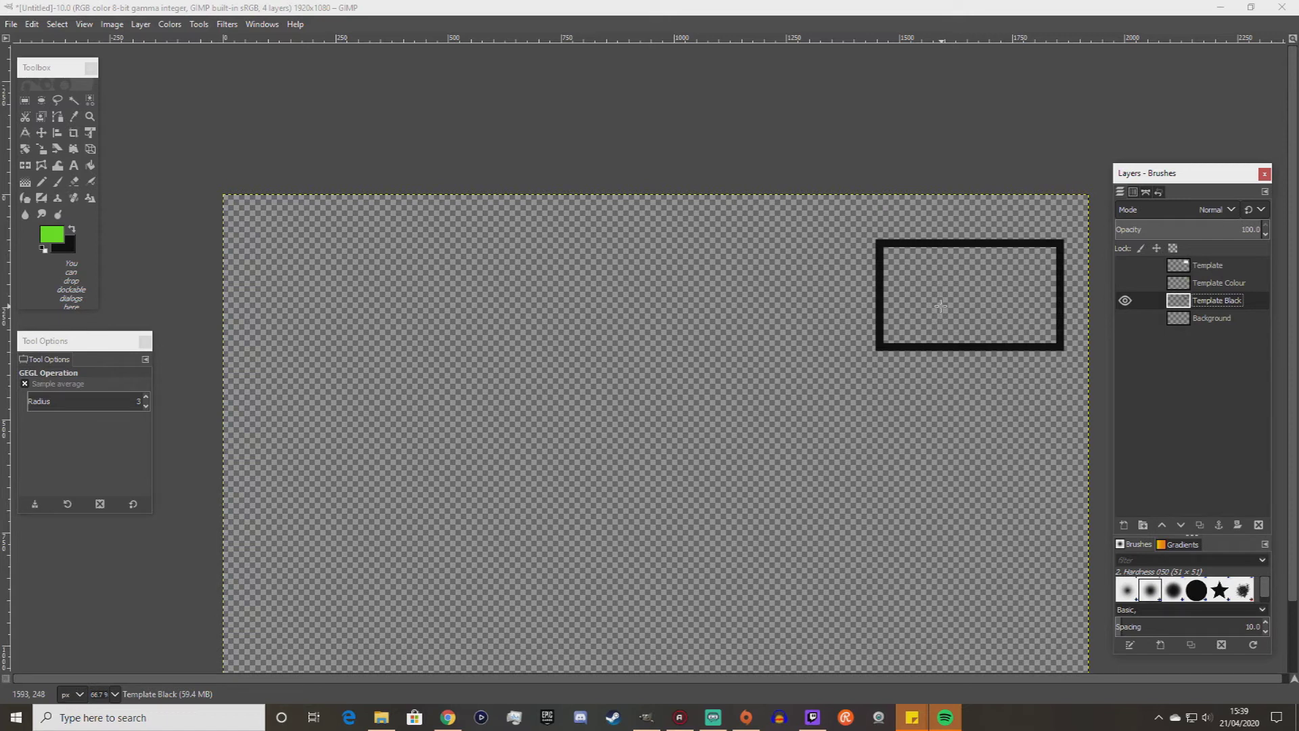
{"action": "left_click", "coordinate": [228, 24]}
{"action": "mouse_move", "coordinate": [262, 163]}
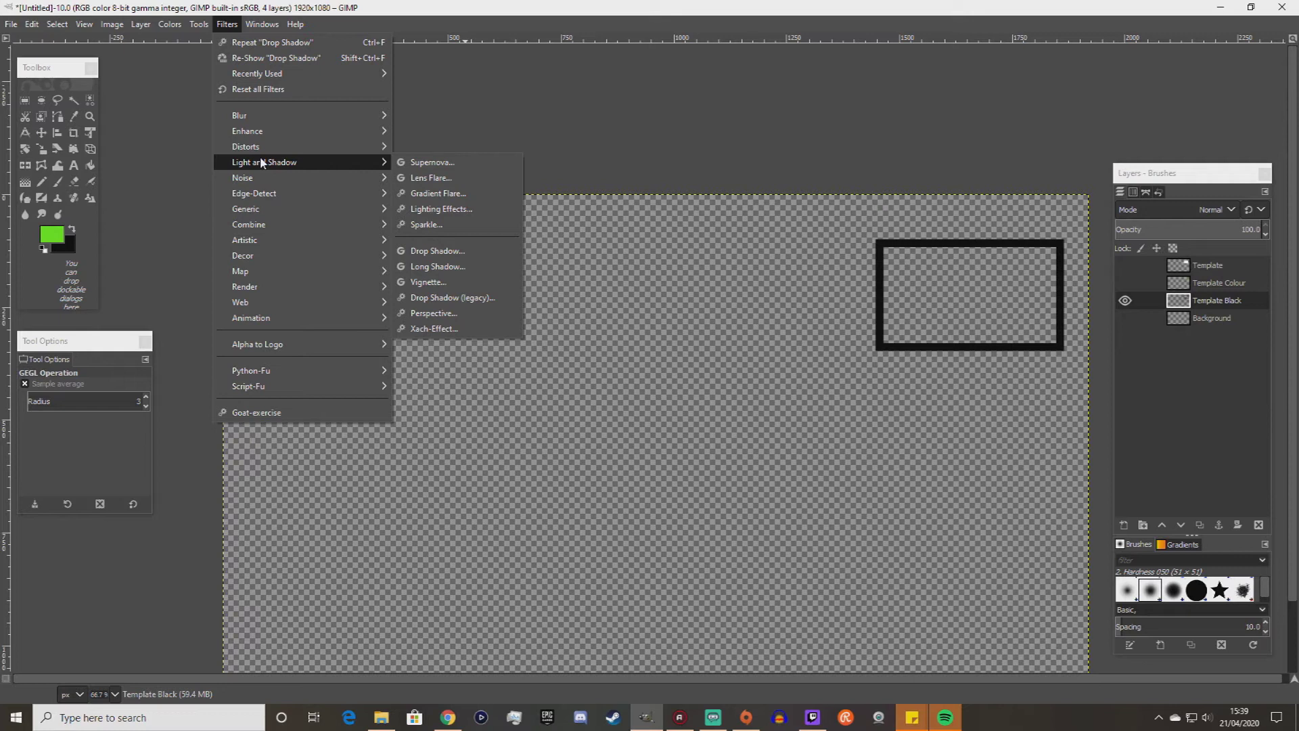
{"action": "left_click", "coordinate": [465, 250]}
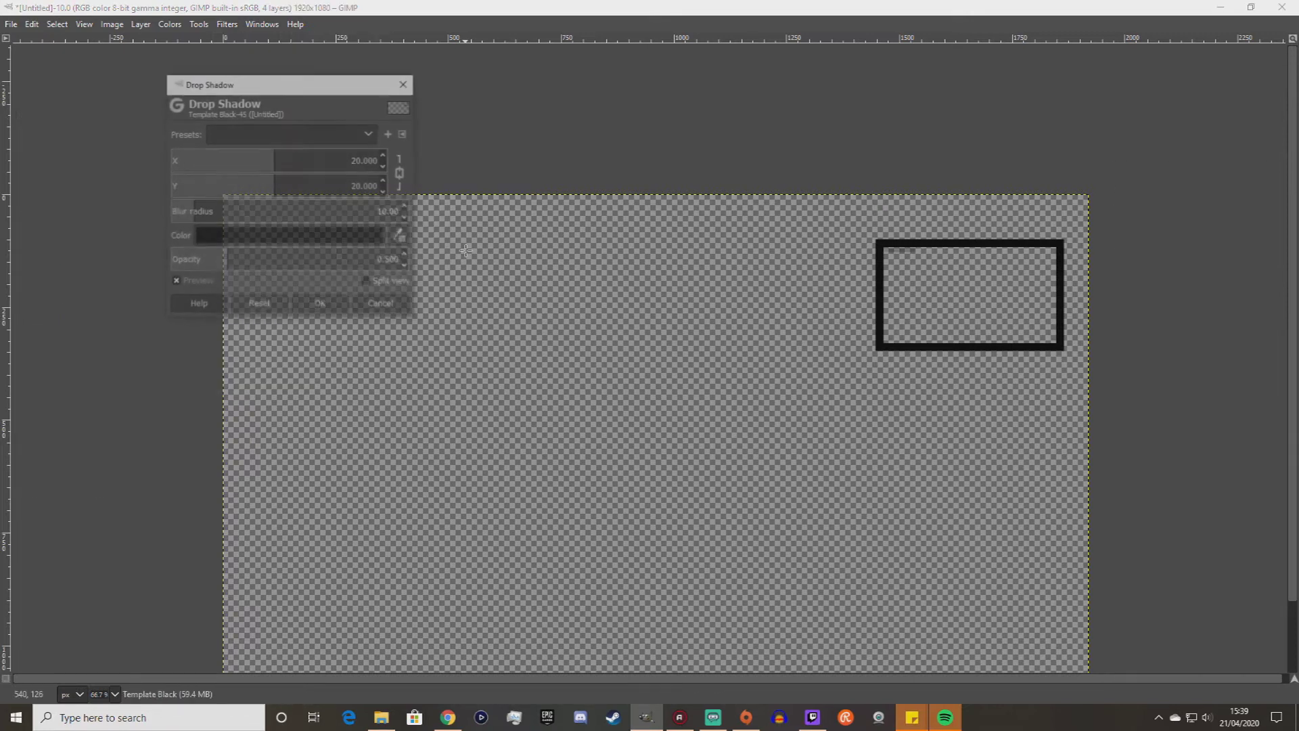
{"action": "scroll", "coordinate": [1059, 309], "scroll_direction": "up", "scroll_amount": 2, "text": "ctrl"}
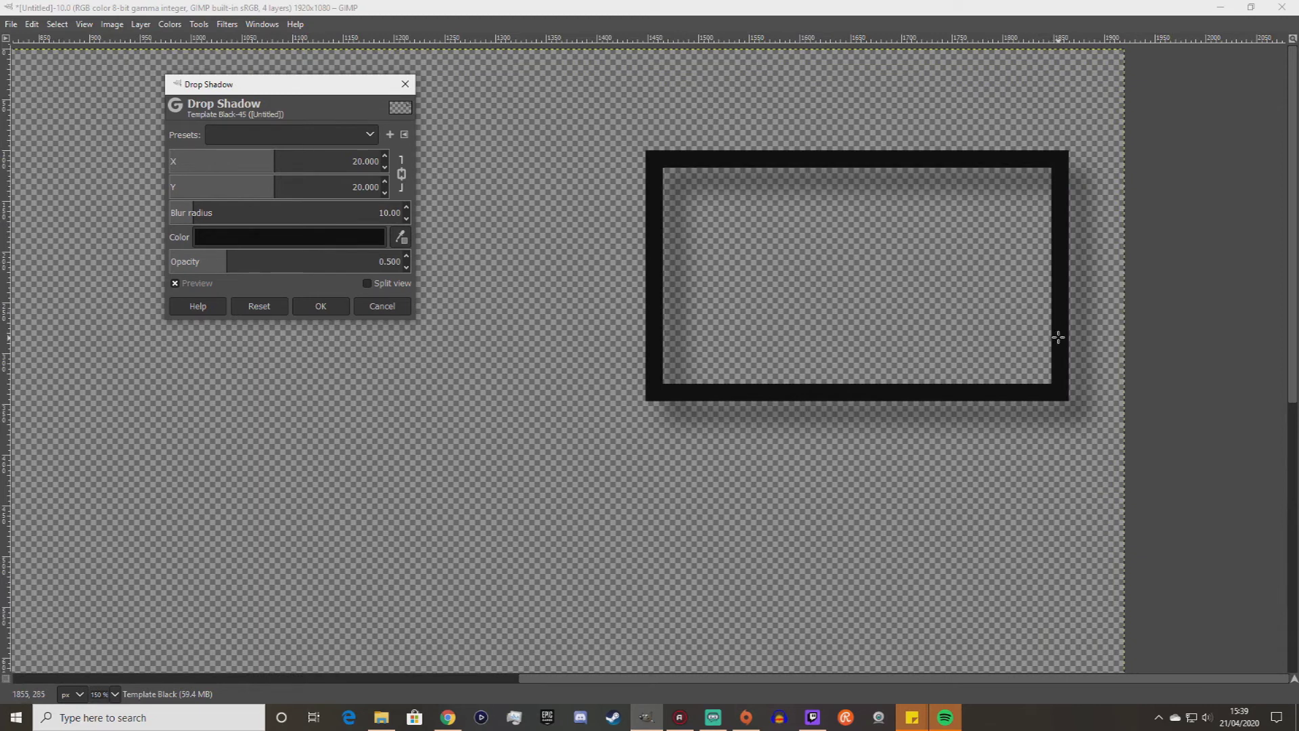
{"action": "left_click_drag", "start_coordinate": [284, 158], "coordinate": [171, 152]}
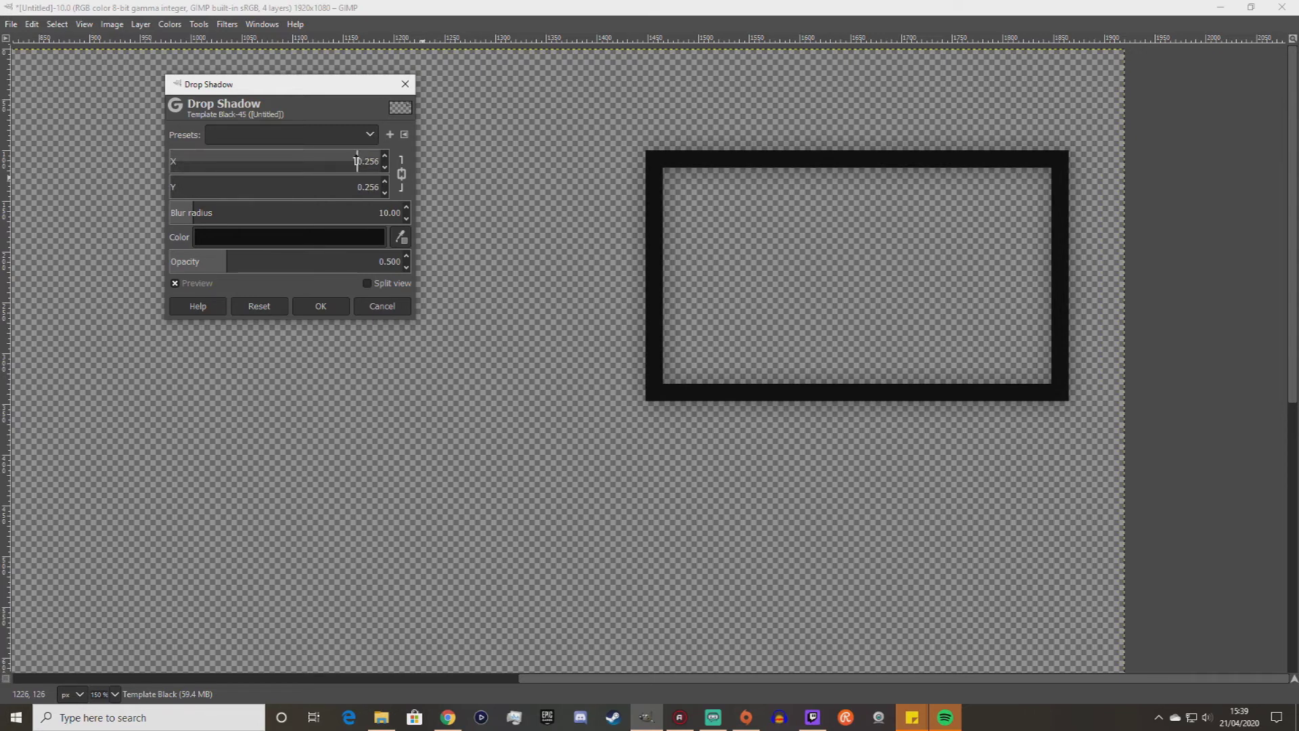
{"action": "left_click_drag", "start_coordinate": [359, 161], "coordinate": [380, 161]}
{"action": "key", "text": "BackSpace"}
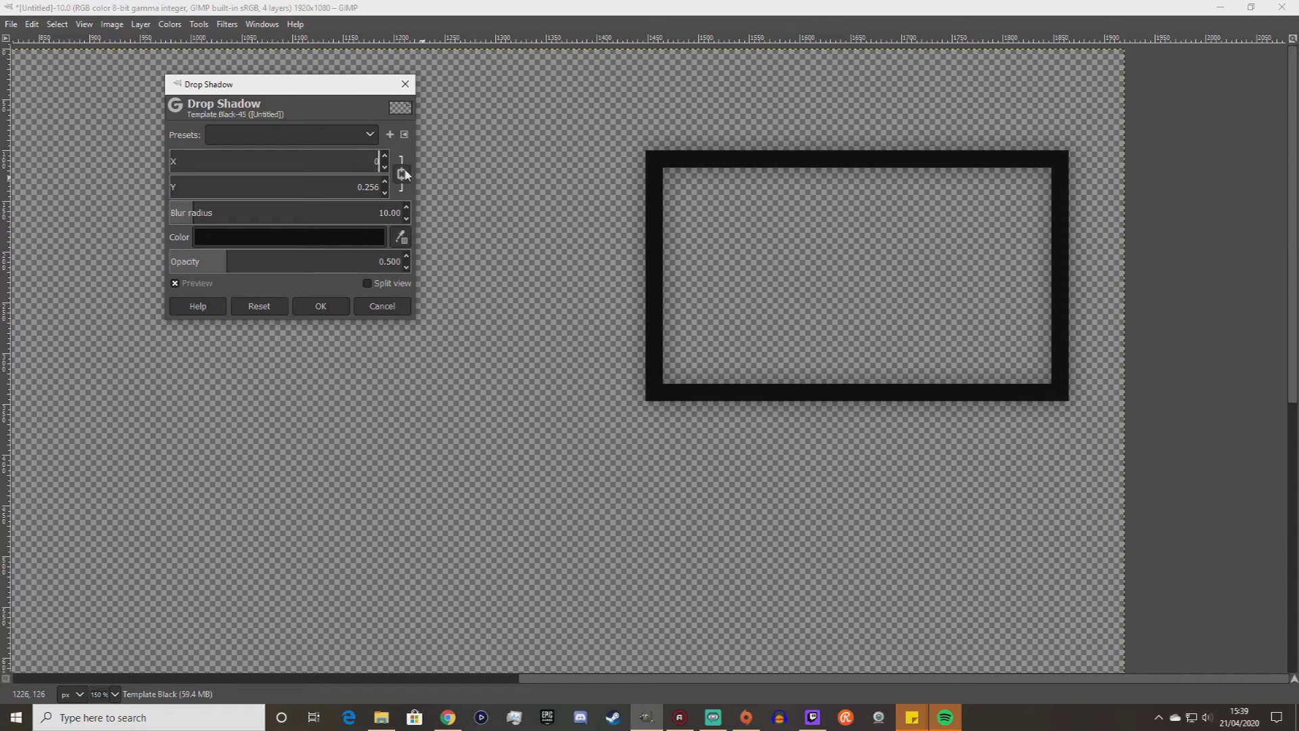
{"action": "key", "text": "Return"}
Set the shadow's blur radius to about 3.01 and apply the Drop Shadow to the black outline.
{"action": "mouse_move", "coordinate": [198, 212]}
{"action": "left_mouse_down"}
{"action": "mouse_move", "coordinate": [297, 212]}
{"action": "mouse_move", "coordinate": [174, 212]}
{"action": "mouse_move", "coordinate": [231, 200]}
{"action": "mouse_move", "coordinate": [168, 201]}
{"action": "mouse_move", "coordinate": [179, 201]}
{"action": "left_mouse_up"}
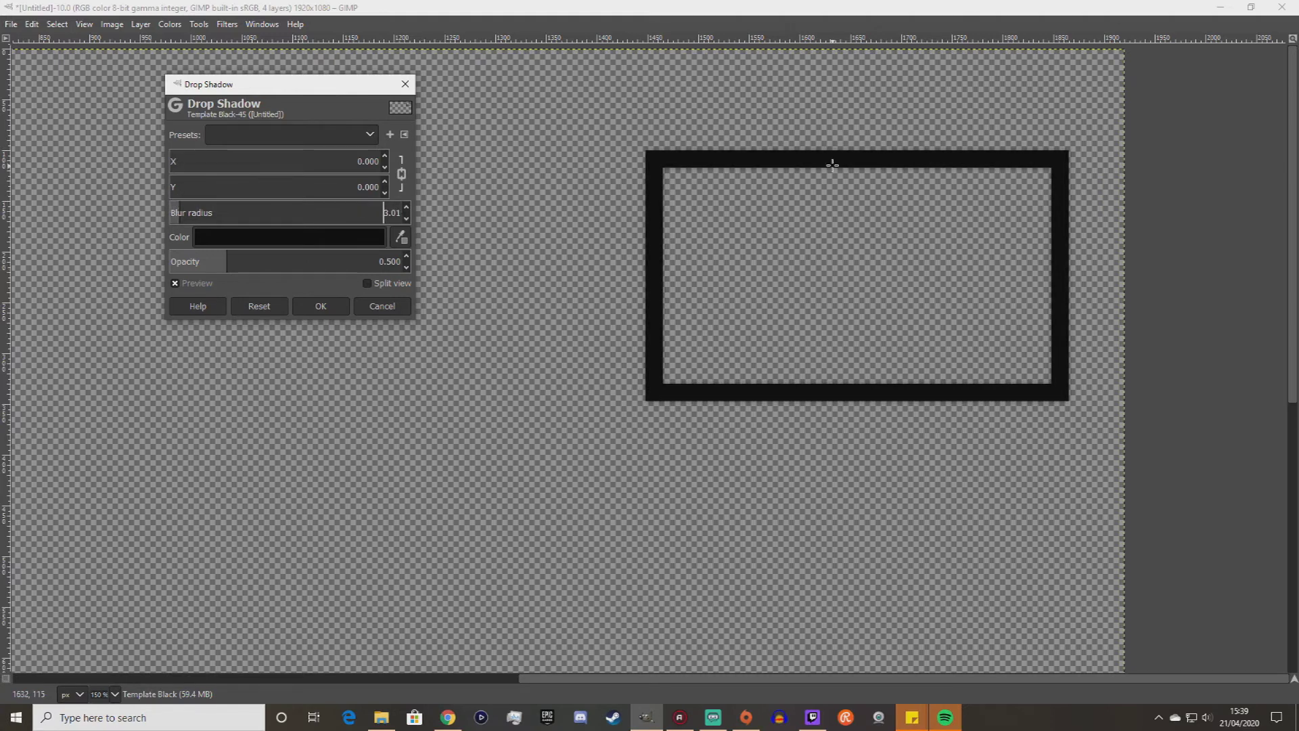
{"action": "scroll", "coordinate": [827, 196], "scroll_direction": "up", "scroll_amount": 4}
{"action": "scroll", "coordinate": [828, 196], "scroll_direction": "down", "scroll_amount": 3}
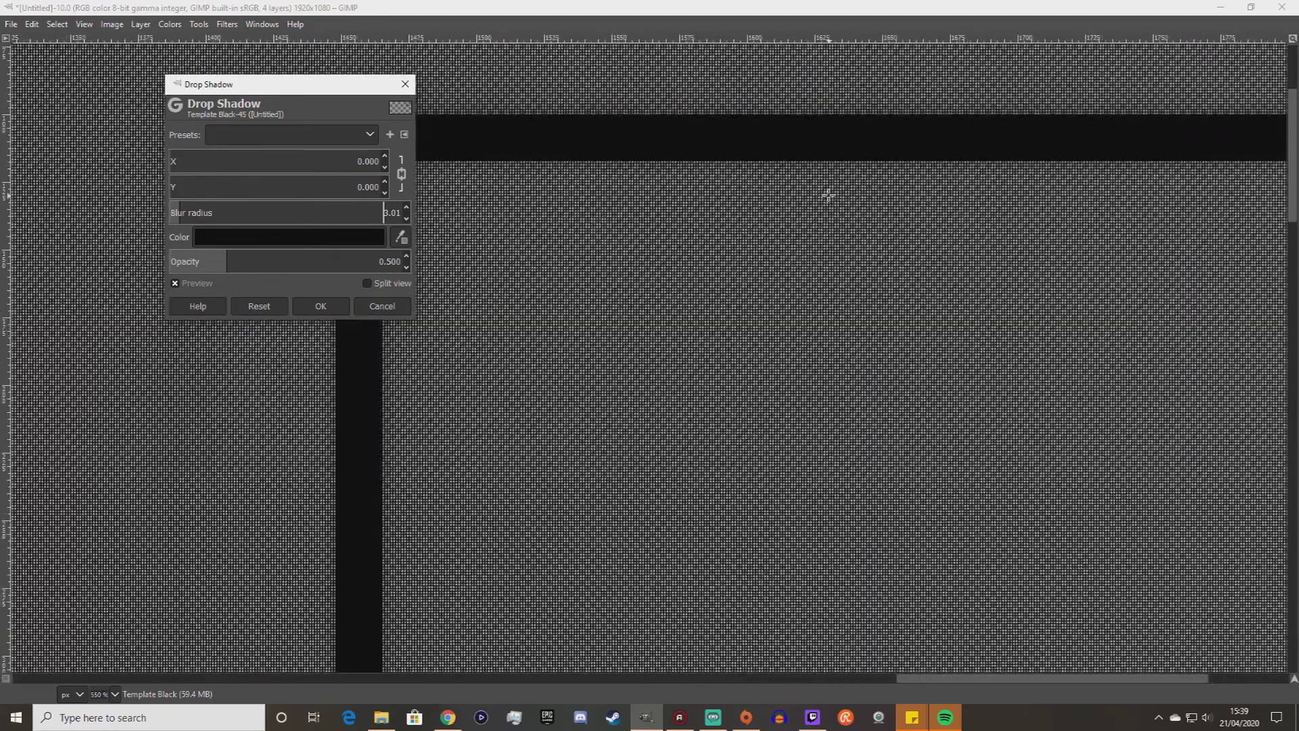
{"action": "scroll", "coordinate": [828, 196], "scroll_direction": "down", "scroll_amount": 5}
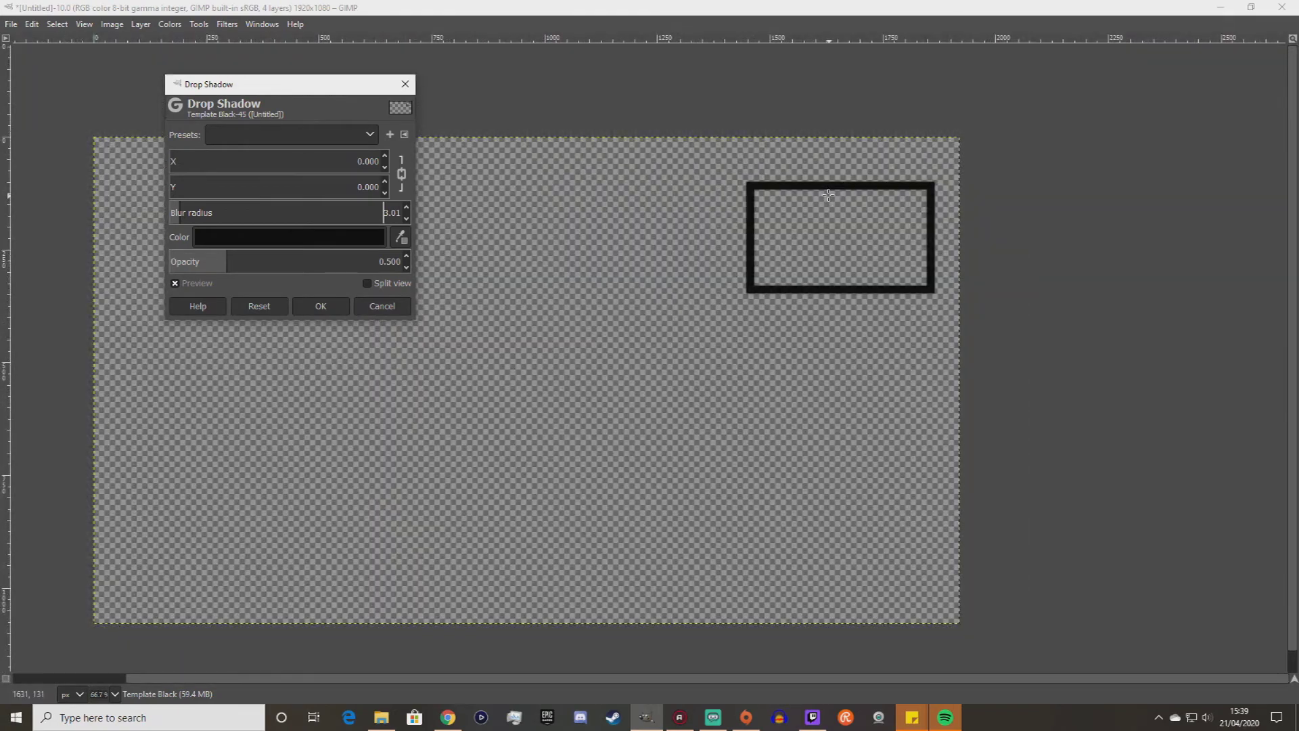
{"action": "scroll", "coordinate": [828, 196], "scroll_direction": "up", "scroll_amount": 1}
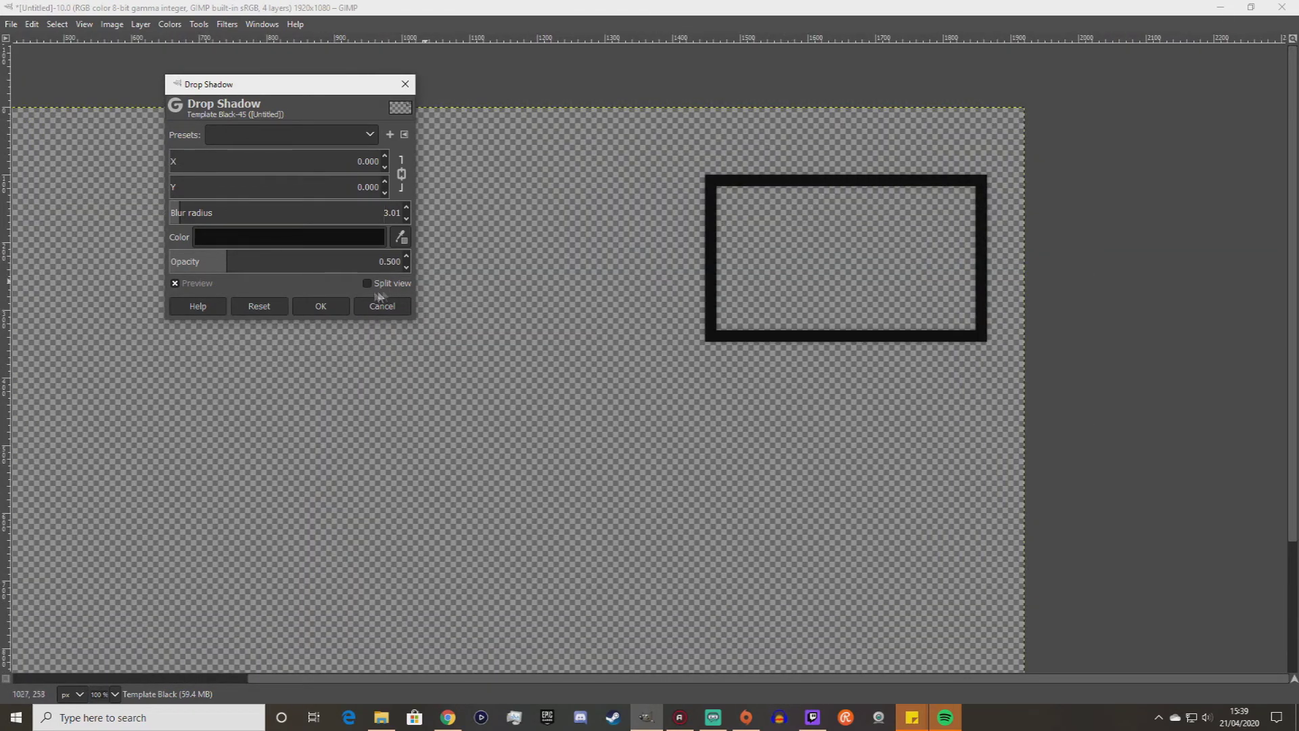
{"action": "left_click", "coordinate": [315, 308]}
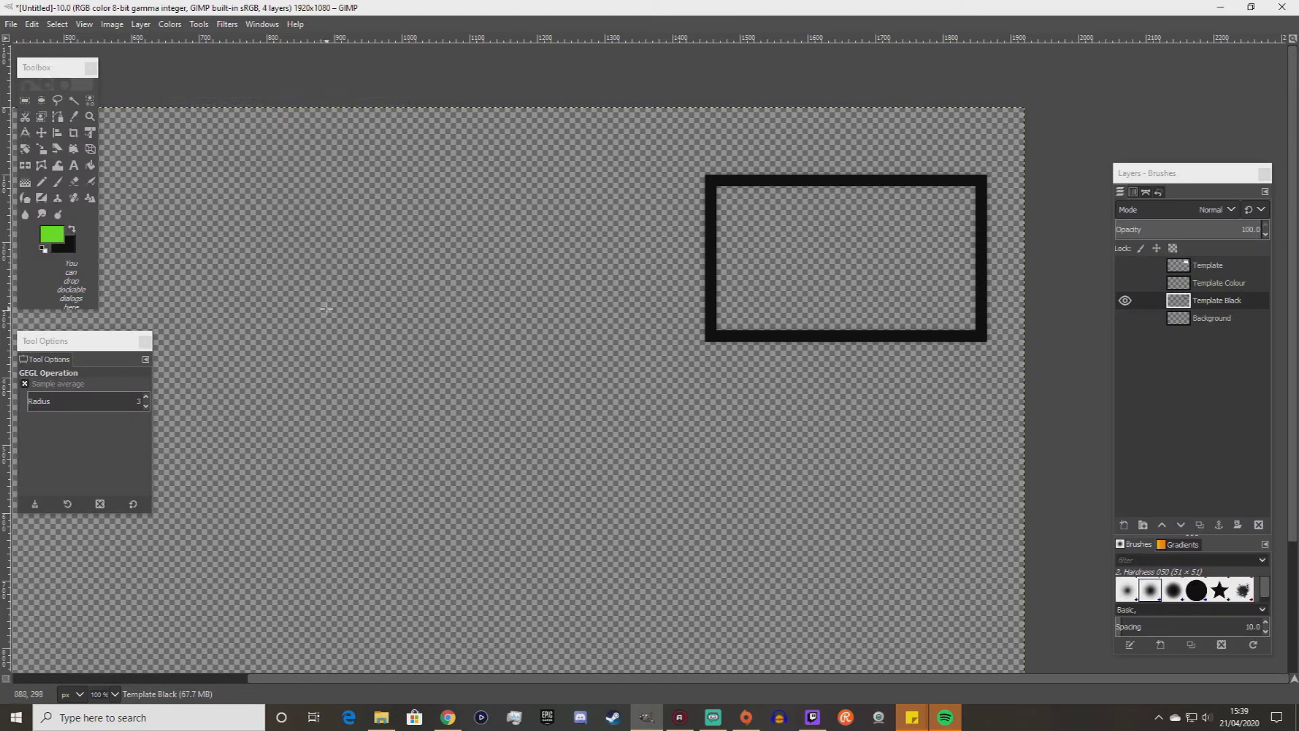
Show the Template Colour layer, hide Template Black, and select the green border from the Template Colour layer's alpha.
{"action": "left_click", "coordinate": [1126, 284]}
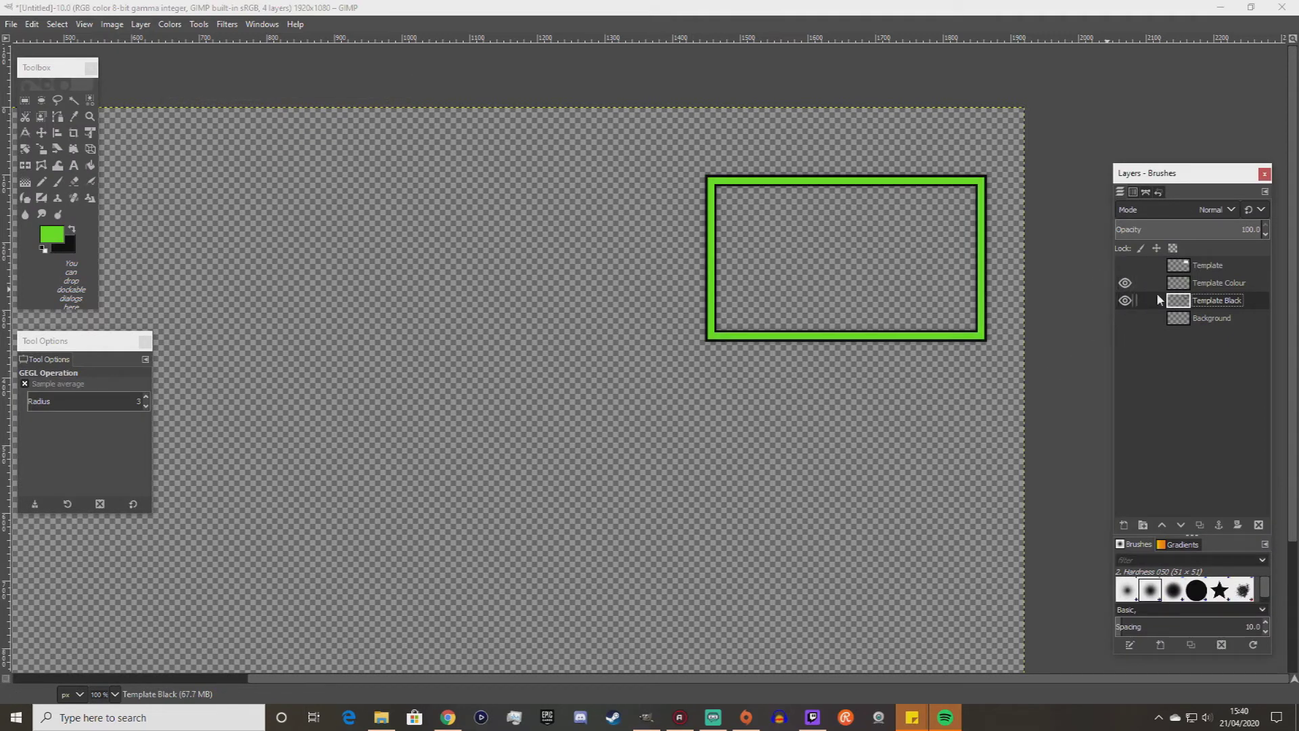
{"action": "left_click", "coordinate": [1205, 287]}
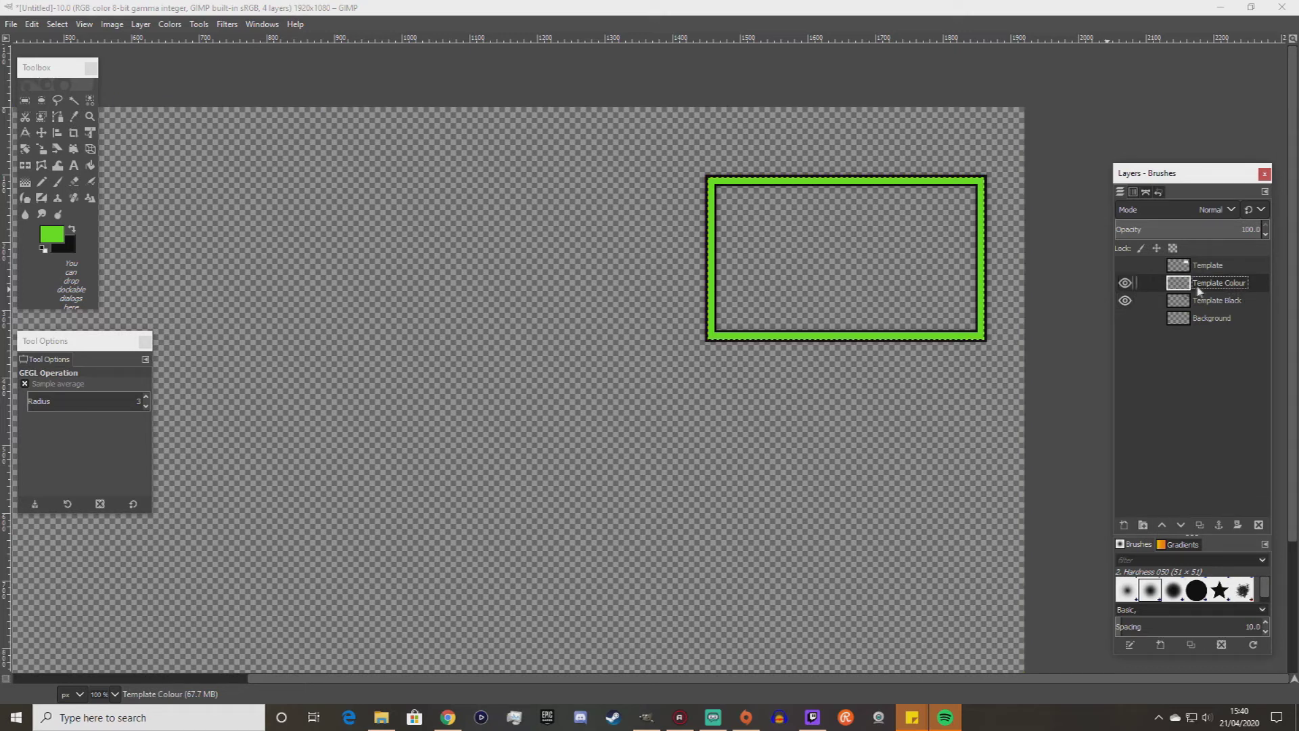
{"action": "left_click", "coordinate": [1125, 300]}
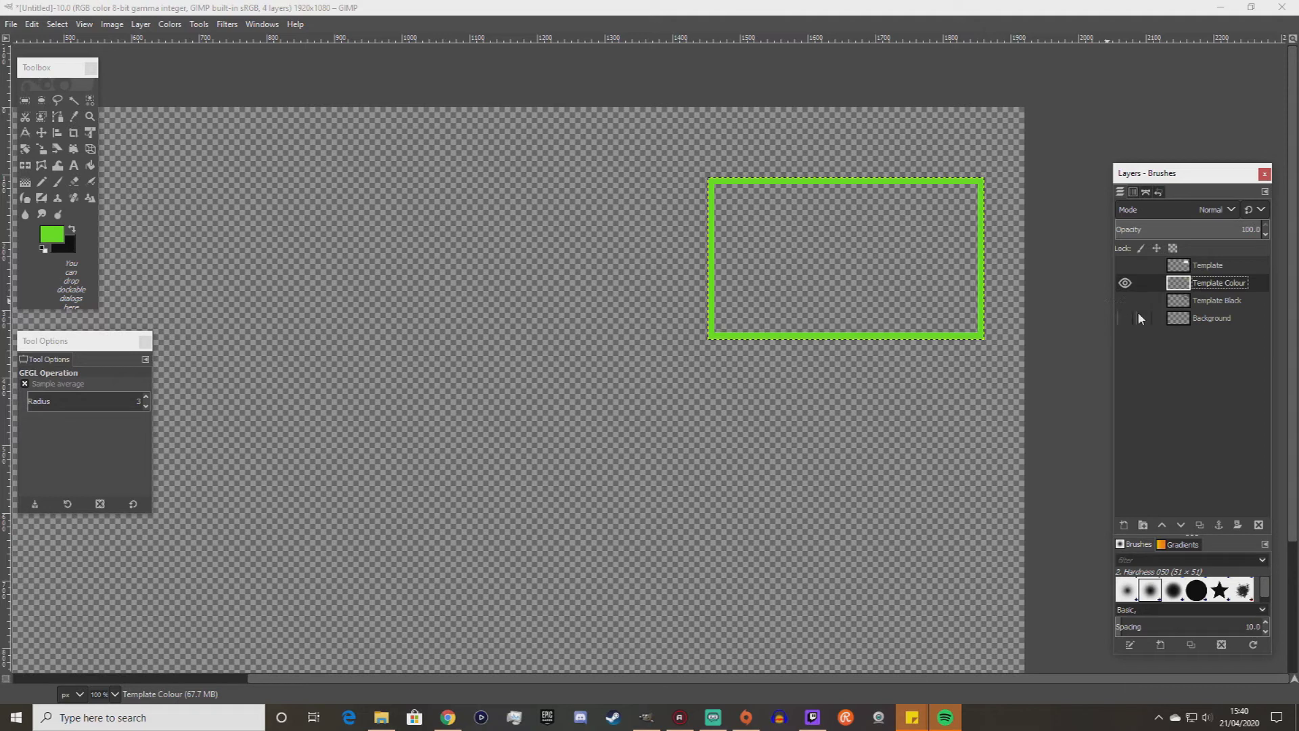
{"action": "right_click", "coordinate": [1175, 284]}
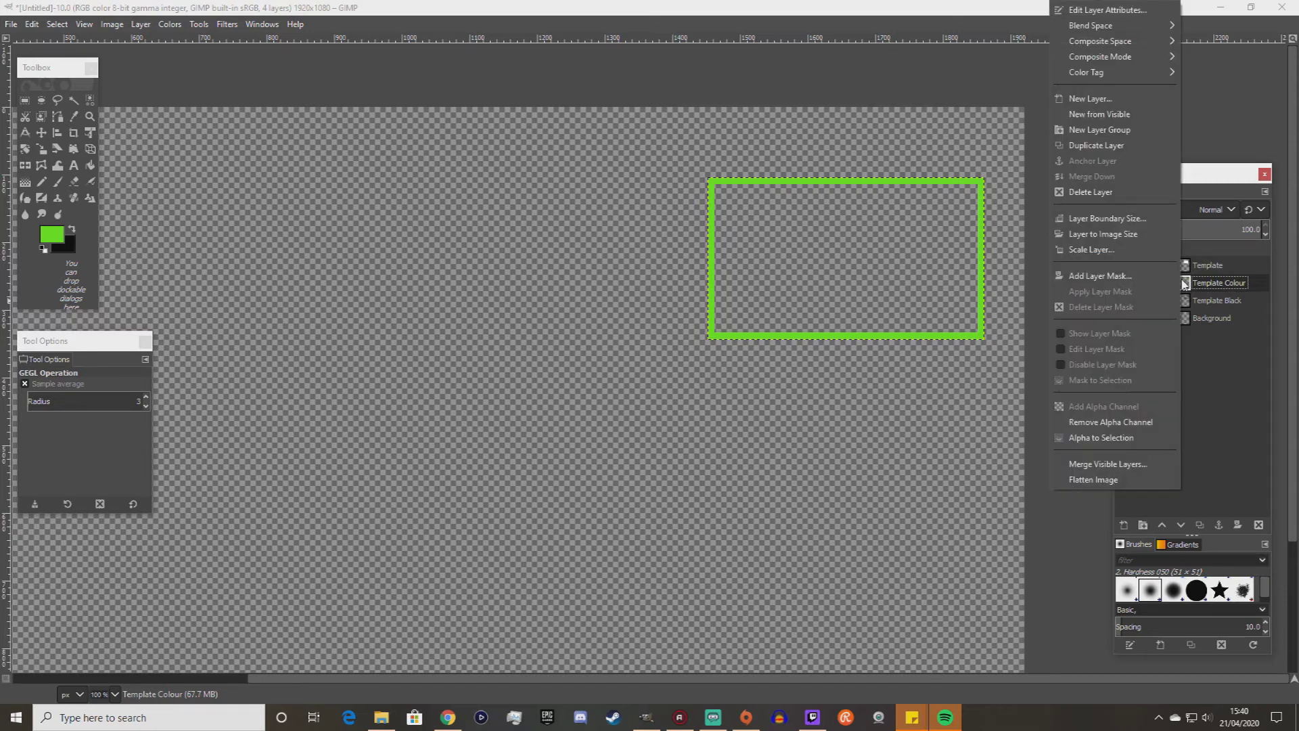
{"action": "left_click", "coordinate": [1120, 439]}
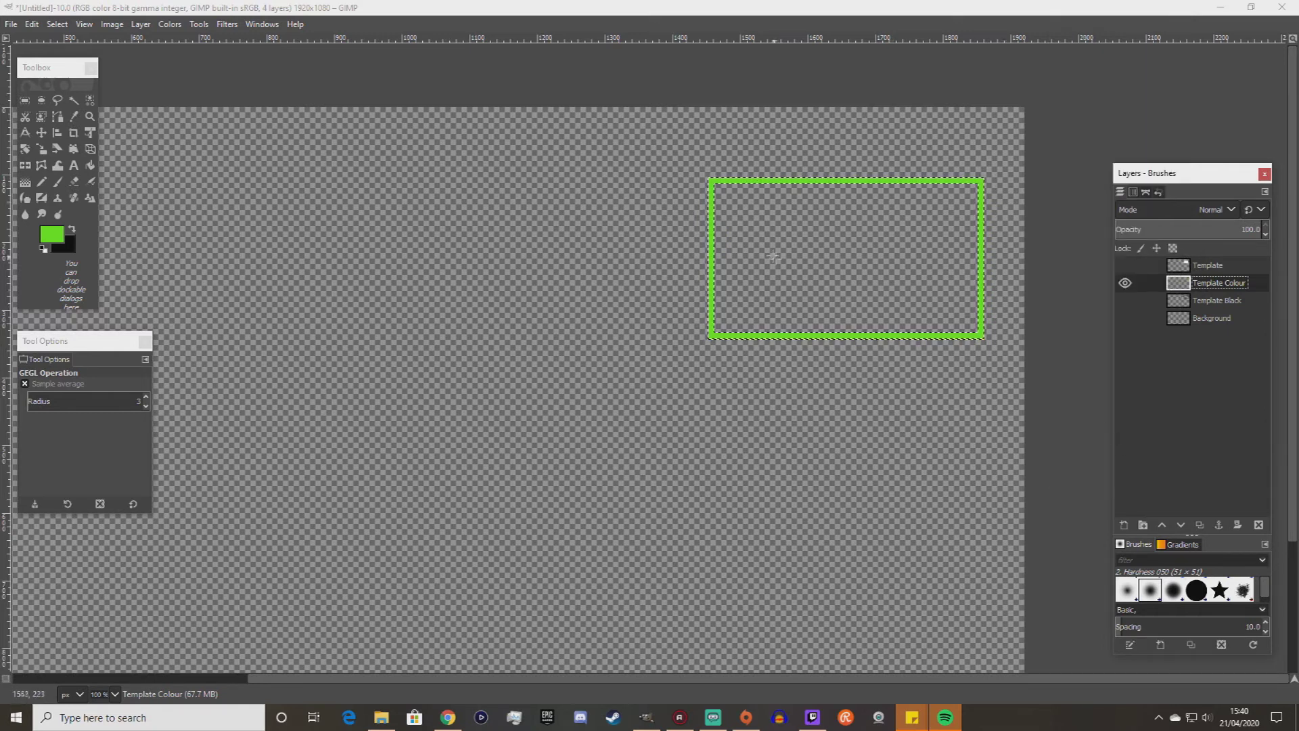
Activate the Gradient tool and look through its available gradient presets.
{"action": "left_click", "coordinate": [26, 182]}
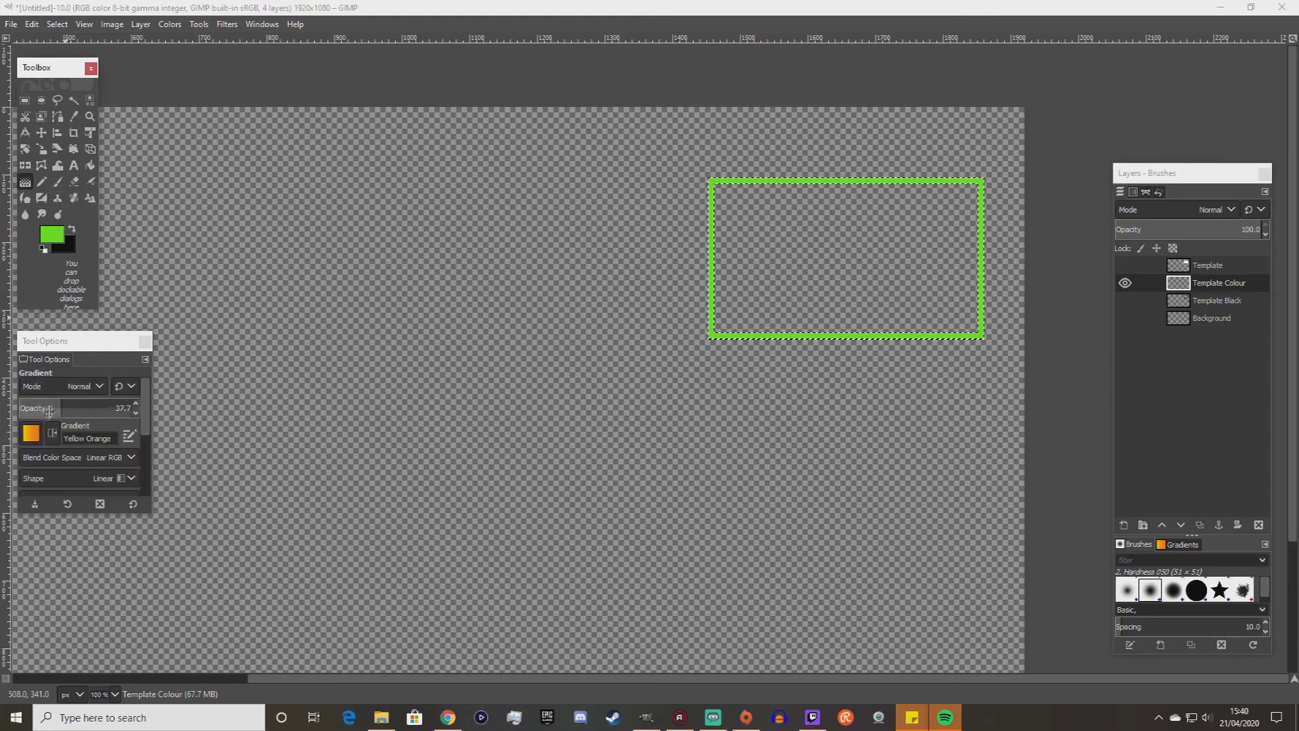
{"action": "left_click", "coordinate": [34, 436]}
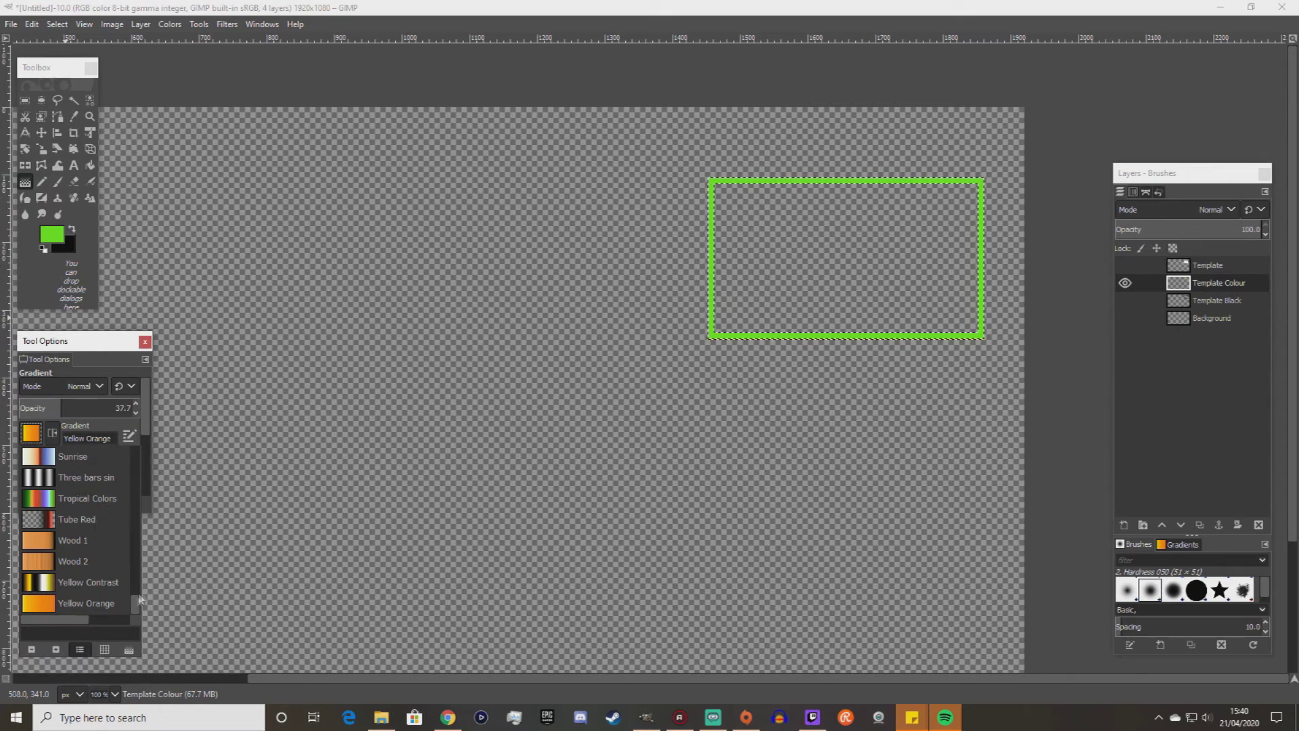
{"action": "left_click_drag", "start_coordinate": [139, 599], "coordinate": [122, 392]}
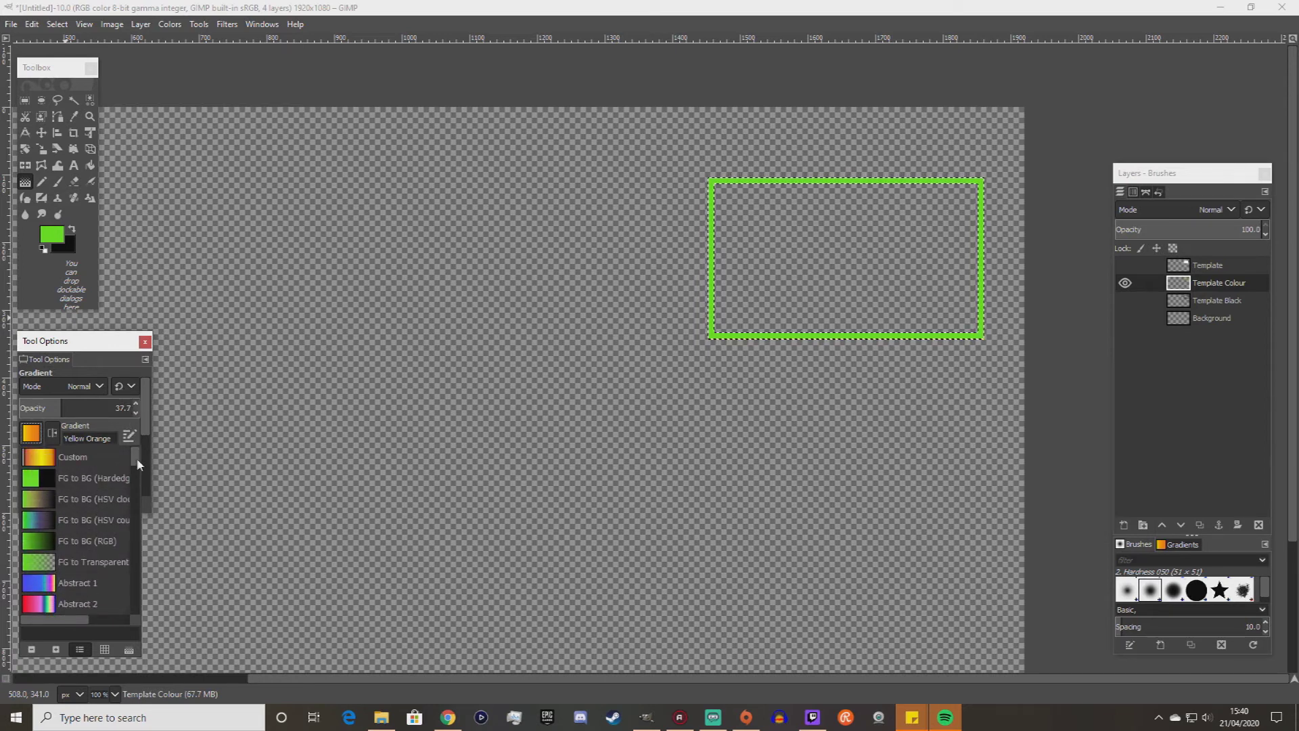
{"action": "scroll", "coordinate": [135, 456], "scroll_direction": "up", "scroll_amount": 1}
{"action": "scroll", "coordinate": [135, 457], "scroll_direction": "down", "scroll_amount": 5}
{"action": "scroll", "coordinate": [135, 425], "scroll_direction": "up", "scroll_amount": 4}
{"action": "left_click_drag", "start_coordinate": [125, 366], "coordinate": [137, 342]}
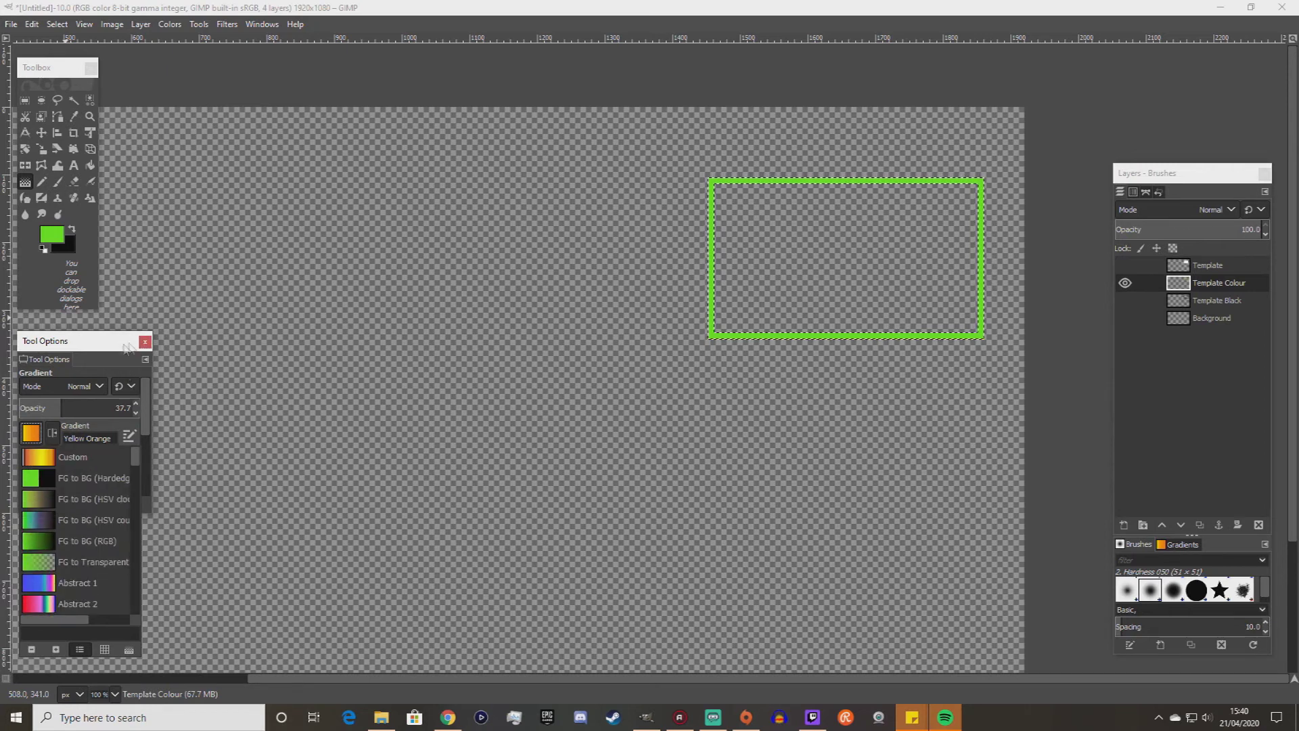
{"action": "left_click", "coordinate": [90, 339]}
Change the background colour to a bright yellow-green.
{"action": "left_click", "coordinate": [68, 247]}
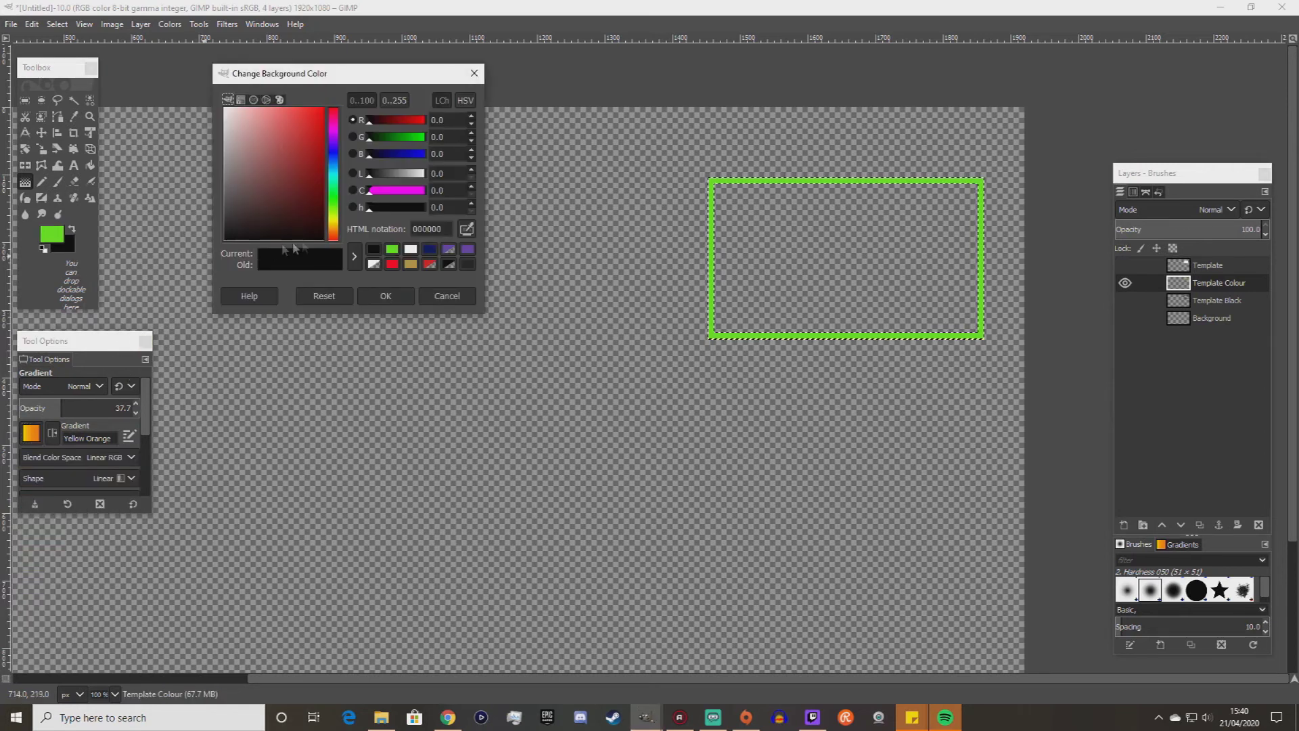
{"action": "left_click", "coordinate": [335, 208]}
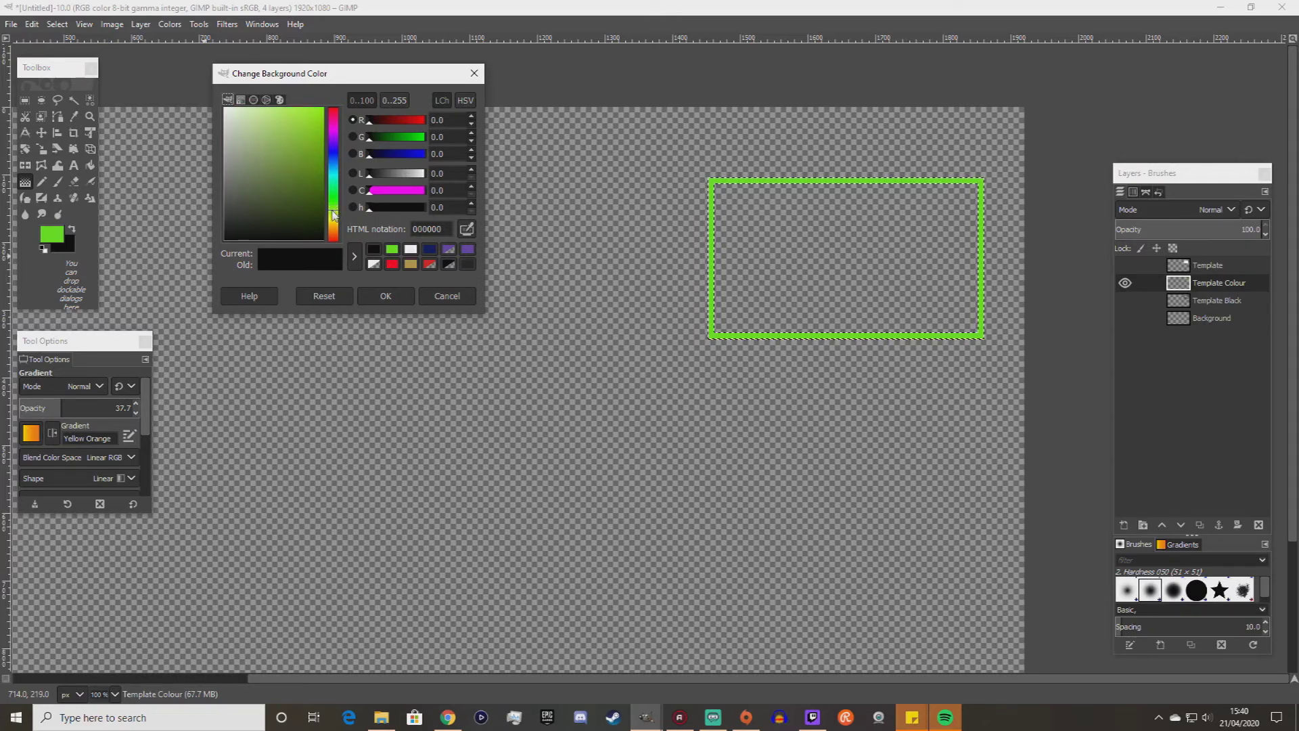
{"action": "left_click", "coordinate": [322, 110]}
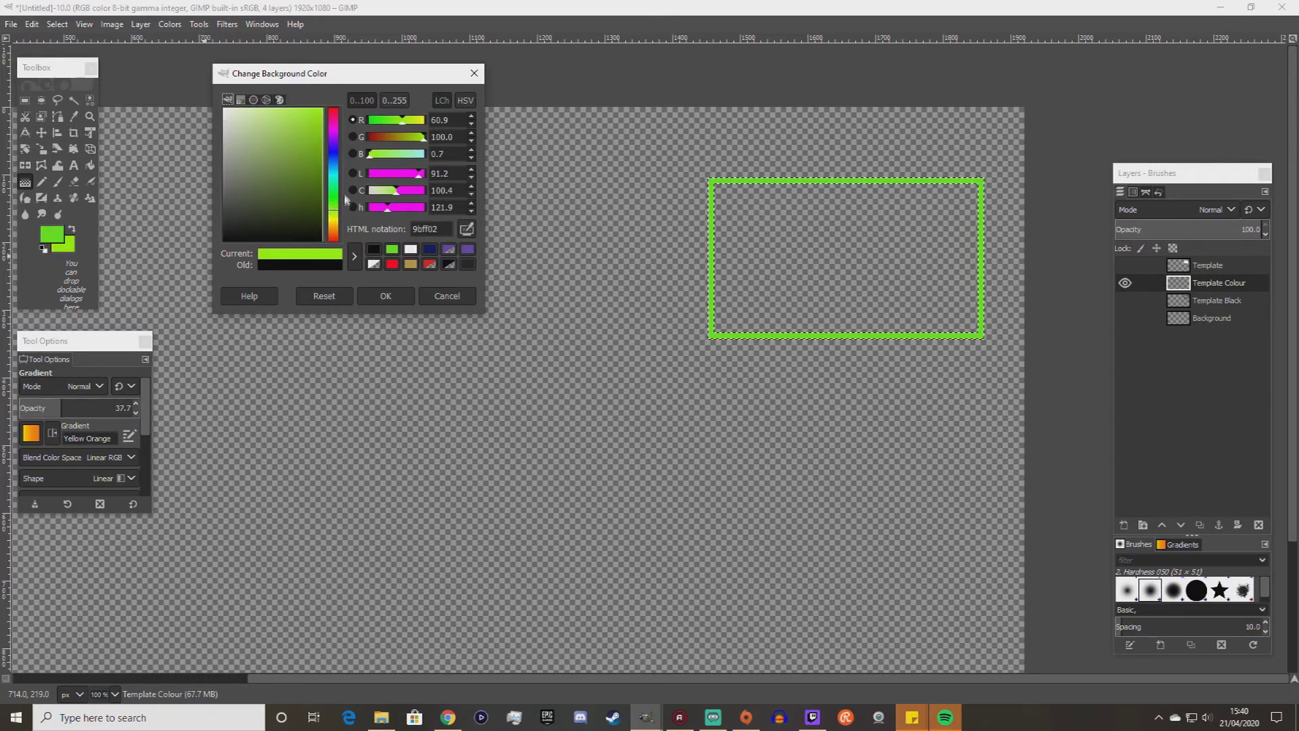
{"action": "left_click_drag", "start_coordinate": [334, 210], "coordinate": [332, 215]}
{"action": "left_click", "coordinate": [379, 294]}
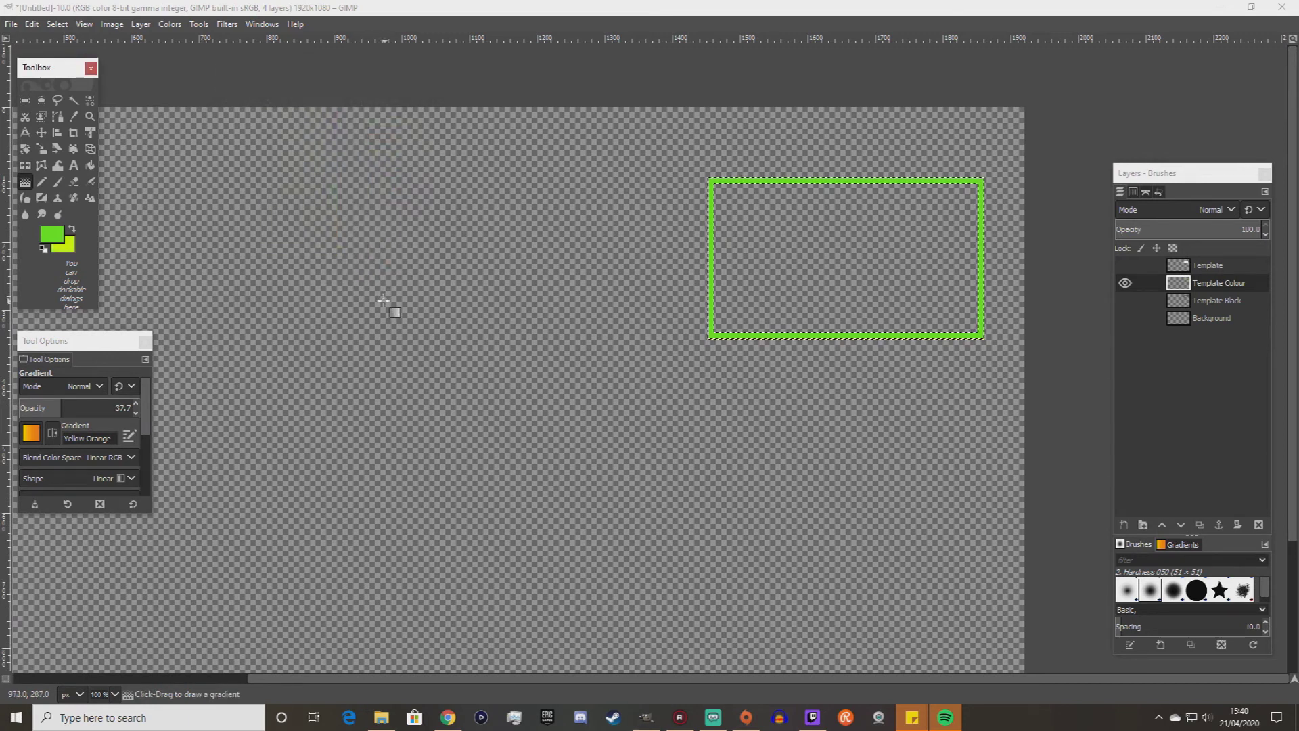
Choose the FG to BG (RGB) gradient for the Gradient tool.
{"action": "left_click", "coordinate": [39, 440]}
{"action": "left_click_drag", "start_coordinate": [136, 606], "coordinate": [129, 445]}
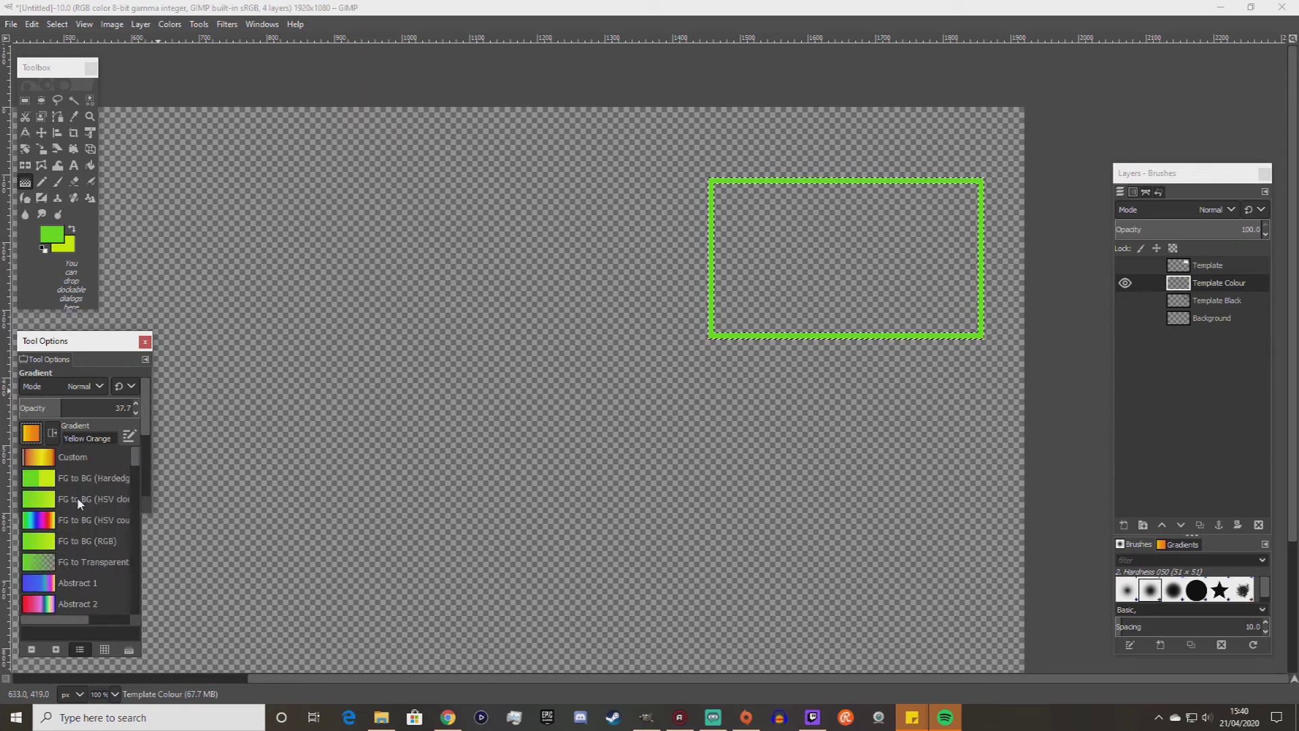
{"action": "left_click", "coordinate": [71, 538]}
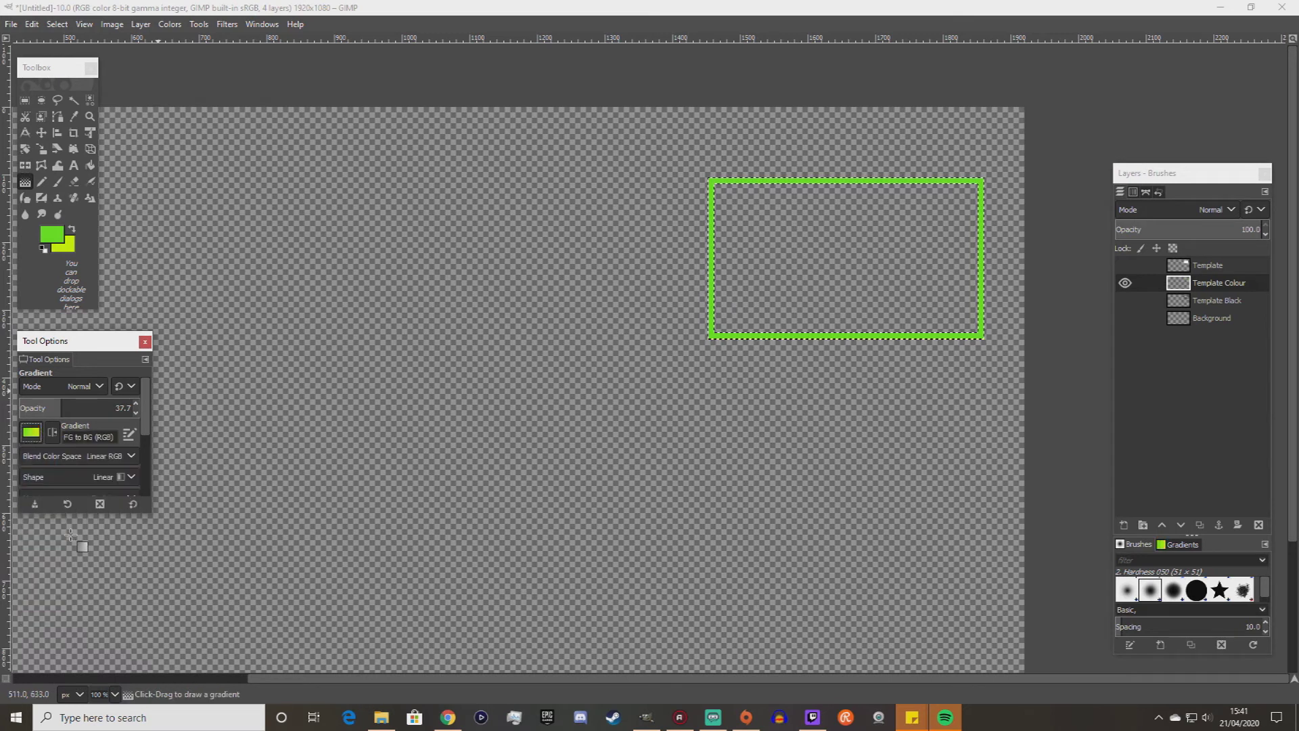
Draw the gradient diagonally across the selected border, from below its lower-left corner to about X 1916, Y 74 beyond its upper-right corner.
{"action": "mouse_move", "coordinate": [690, 352]}
{"action": "left_mouse_down"}
{"action": "mouse_move", "coordinate": [1015, 166]}
{"action": "mouse_move", "coordinate": [1042, 179]}
{"action": "mouse_move", "coordinate": [1012, 152]}
{"action": "mouse_move", "coordinate": [1110, 125]}
{"action": "mouse_move", "coordinate": [941, 125]}
{"action": "mouse_move", "coordinate": [1078, 217]}
{"action": "mouse_move", "coordinate": [1105, 319]}
{"action": "mouse_move", "coordinate": [1044, 429]}
{"action": "mouse_move", "coordinate": [680, 372]}
{"action": "left_mouse_up"}
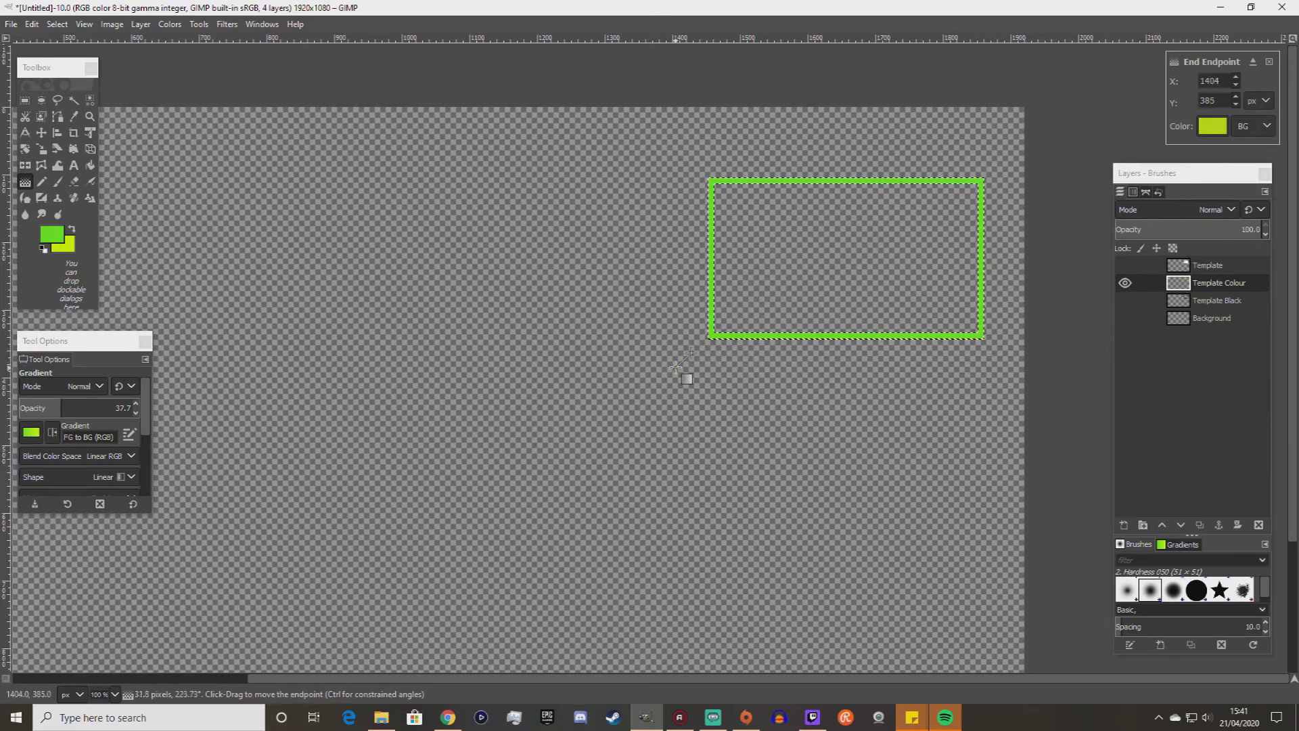
{"action": "left_click_drag", "start_coordinate": [680, 370], "coordinate": [1014, 159]}
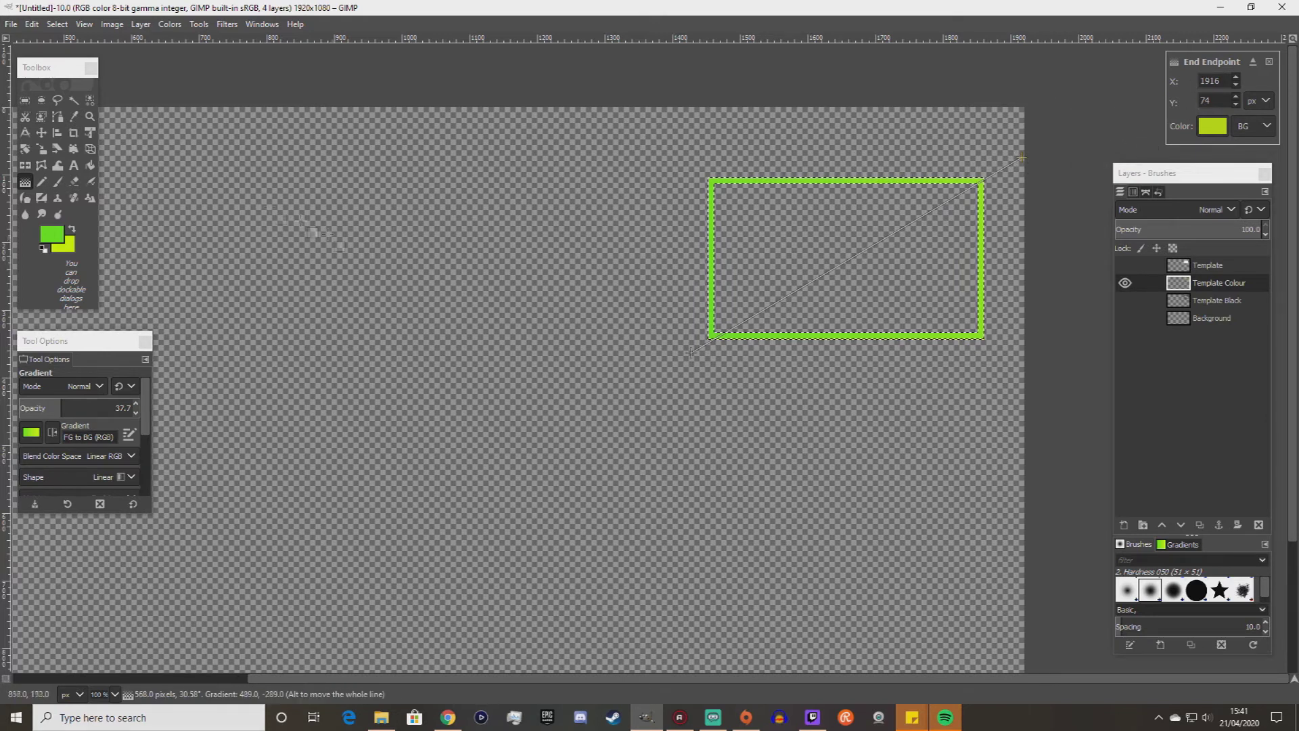
{"action": "left_click", "coordinate": [75, 101]}
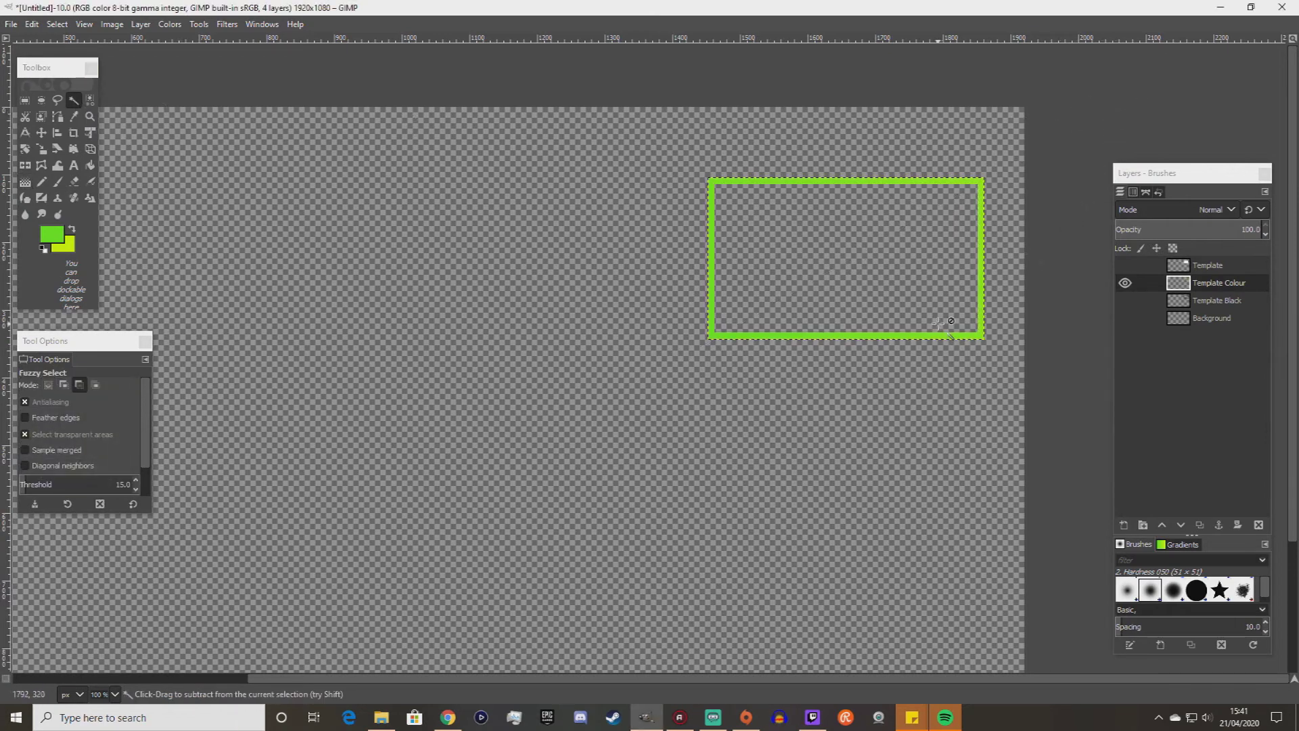
Inspect the gradient on the border and turn off snapping to the grid.
{"action": "scroll", "coordinate": [939, 326], "scroll_direction": "up", "scroll_amount": 1}
{"action": "scroll", "coordinate": [928, 298], "scroll_direction": "up", "scroll_amount": 2}
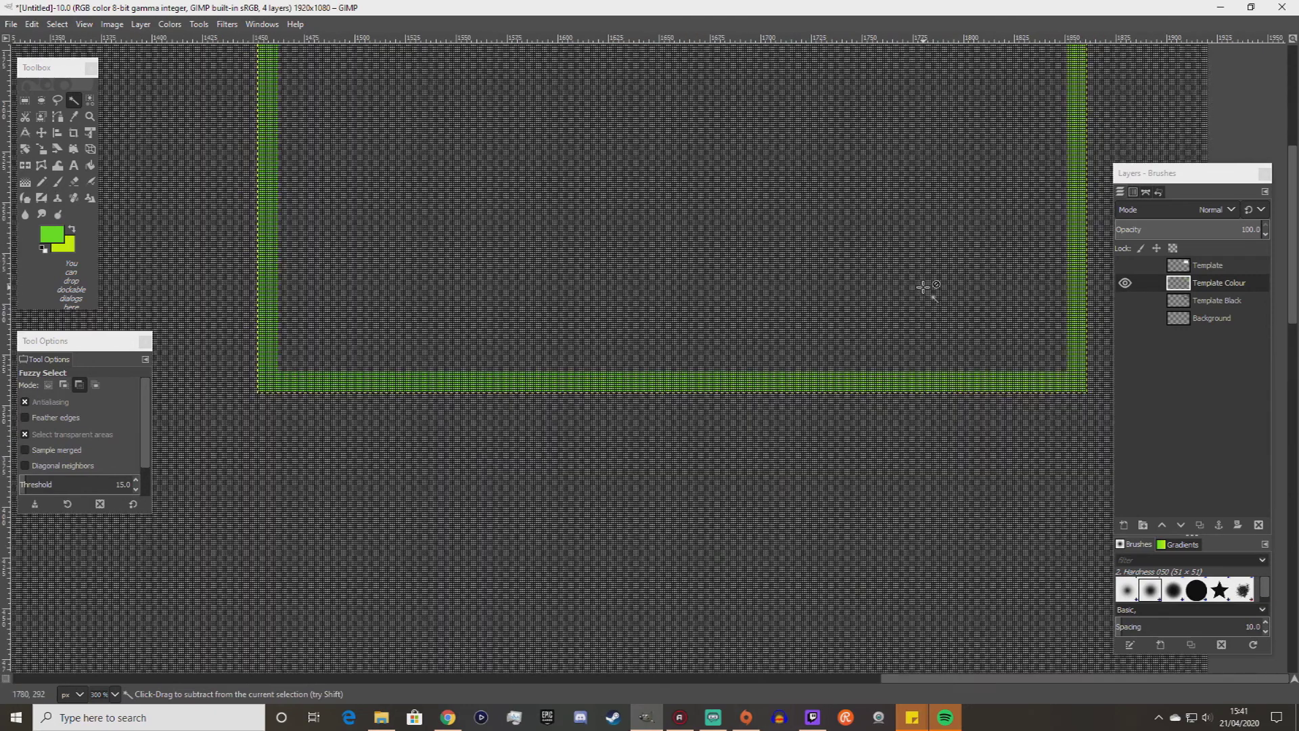
{"action": "scroll", "coordinate": [924, 287], "scroll_direction": "down", "scroll_amount": 1}
{"action": "scroll", "coordinate": [924, 288], "scroll_direction": "down", "scroll_amount": 1}
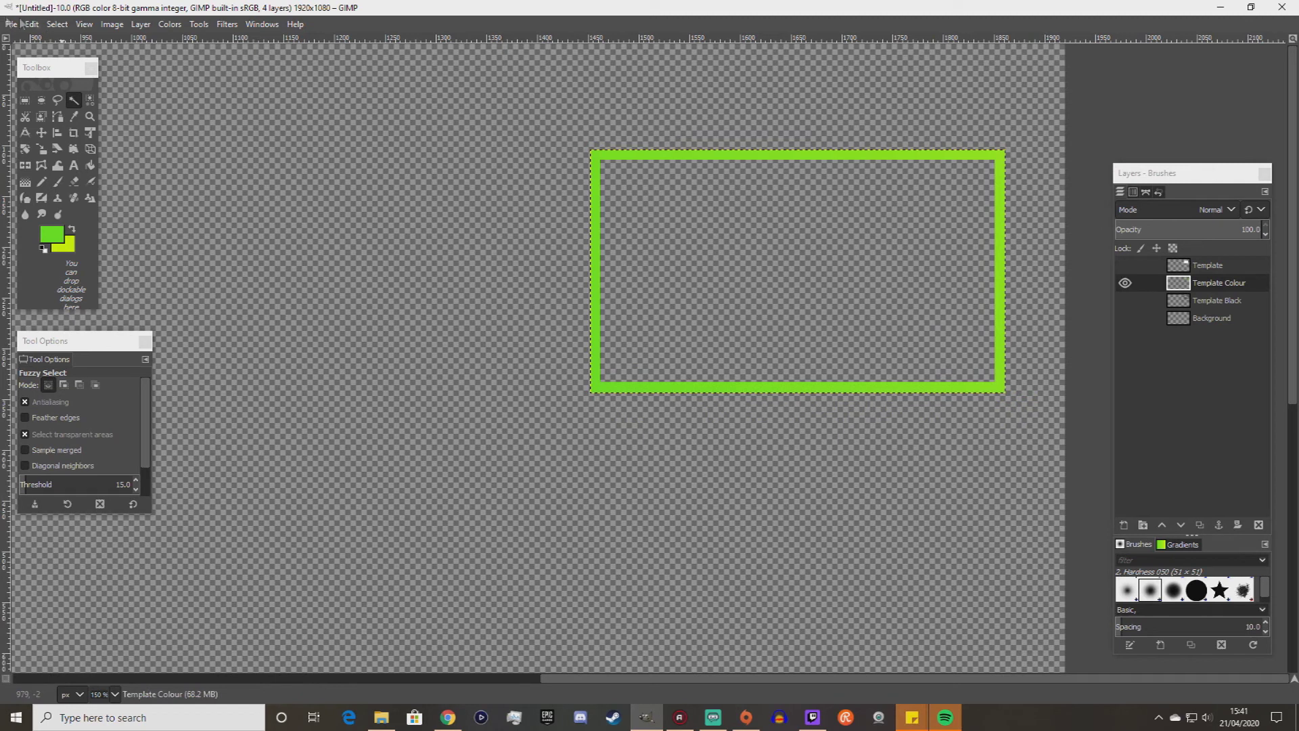
{"action": "left_click", "coordinate": [85, 26]}
{"action": "mouse_move", "coordinate": [82, 25]}
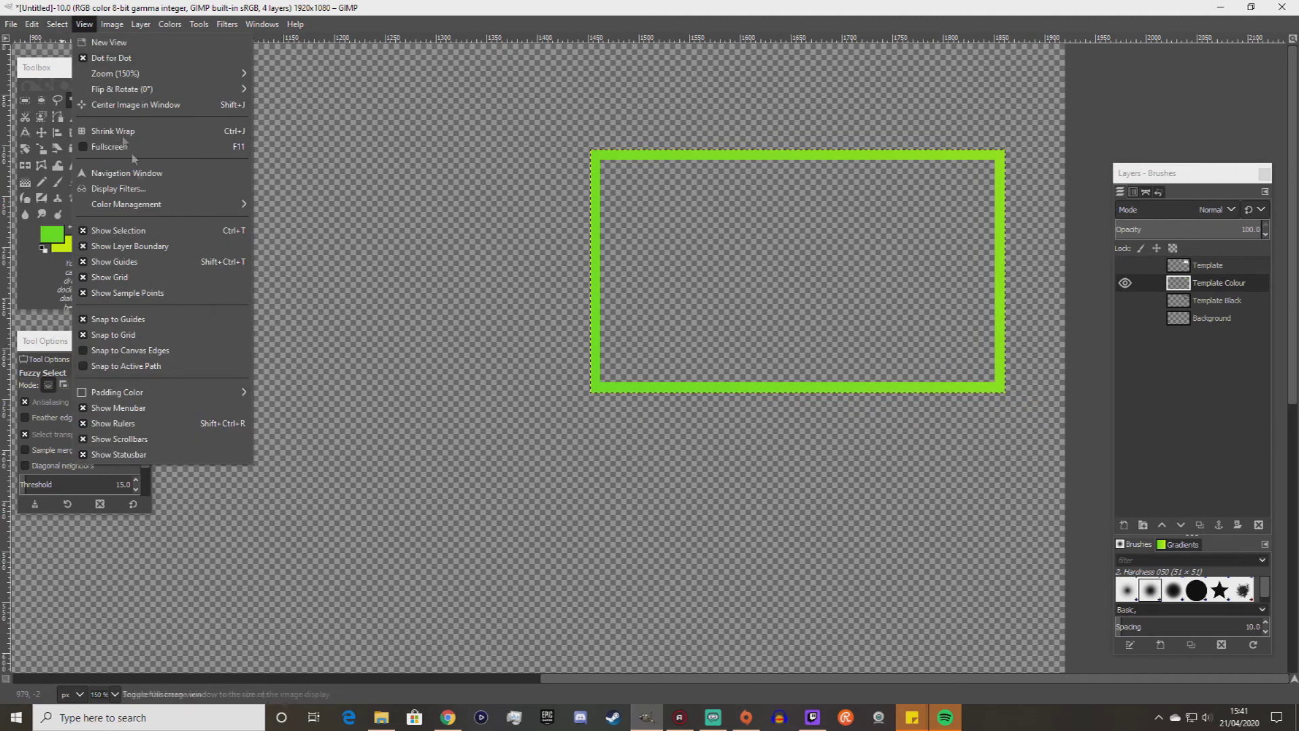
{"action": "left_click", "coordinate": [85, 334]}
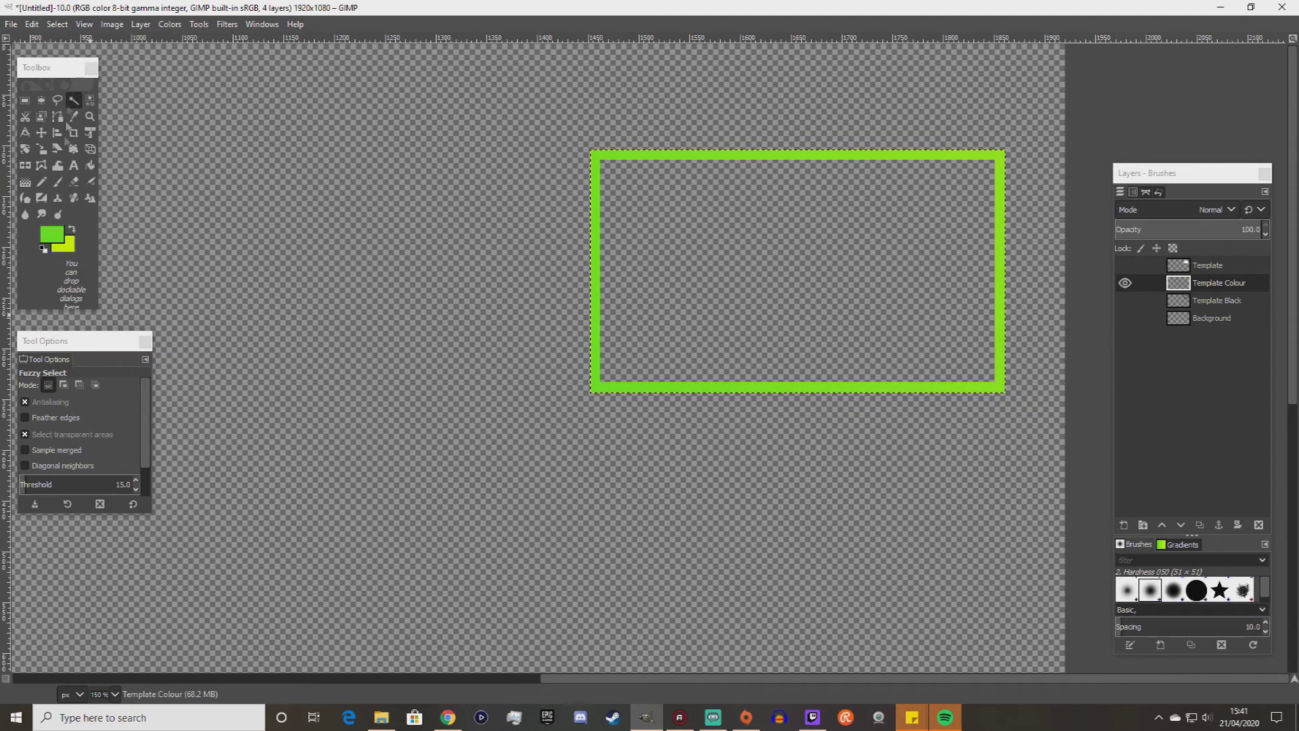
Examine the green border up close, then together with the temporarily shown Template Black layer, at 100% zoom.
{"action": "left_click", "coordinate": [84, 24]}
{"action": "left_click", "coordinate": [85, 278]}
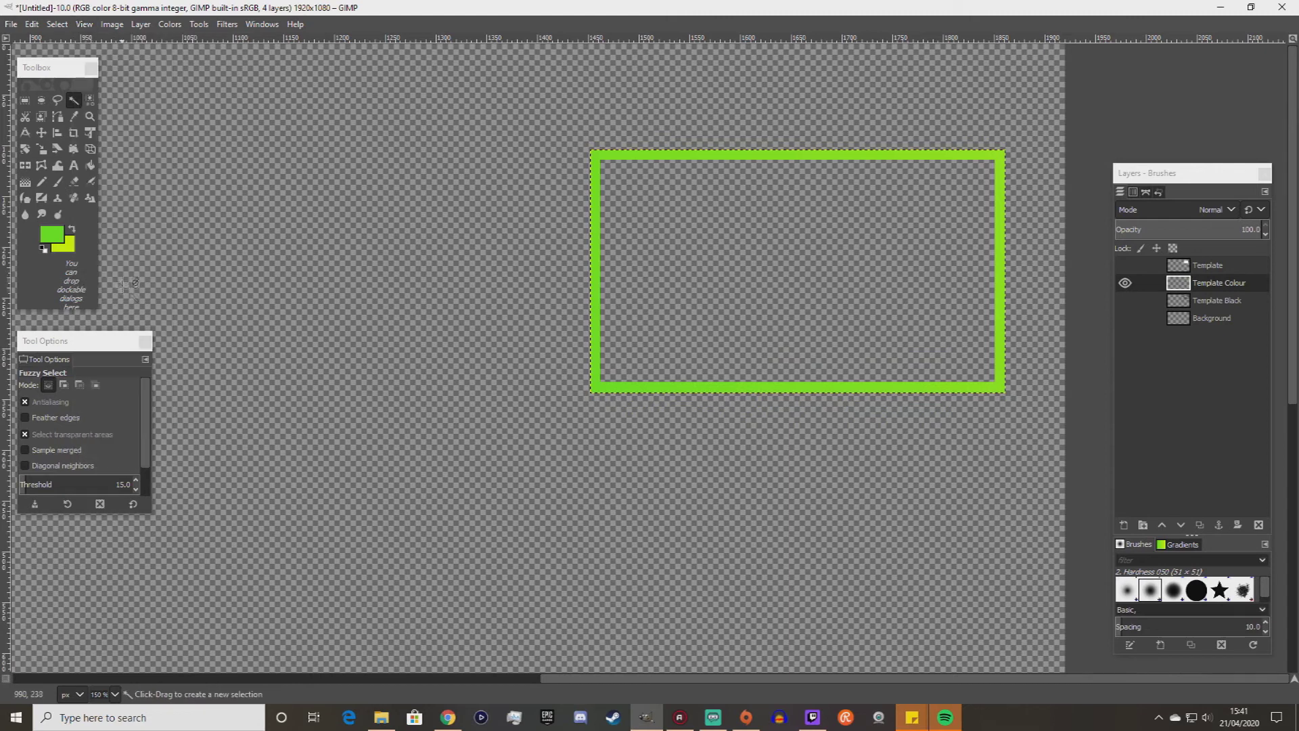
{"action": "scroll", "coordinate": [923, 165], "scroll_direction": "up", "scroll_amount": 3}
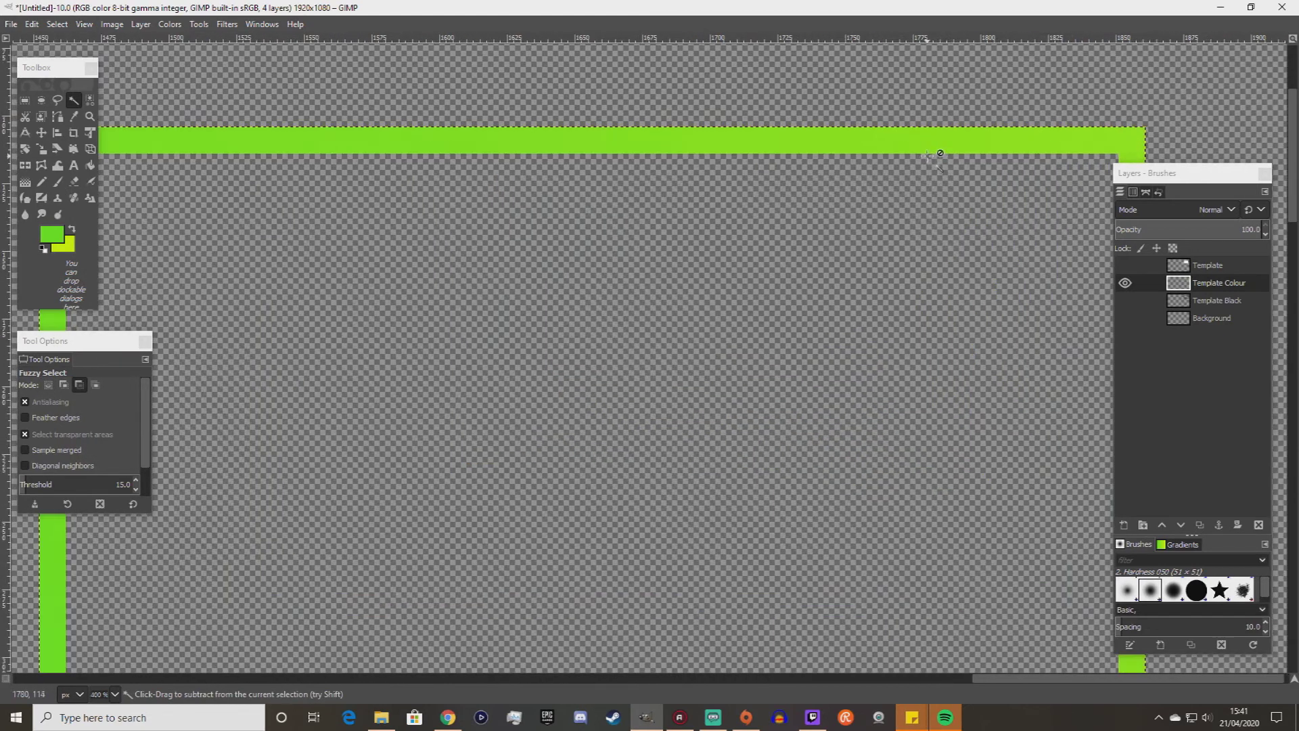
{"action": "scroll", "coordinate": [927, 155], "scroll_direction": "down", "scroll_amount": 1}
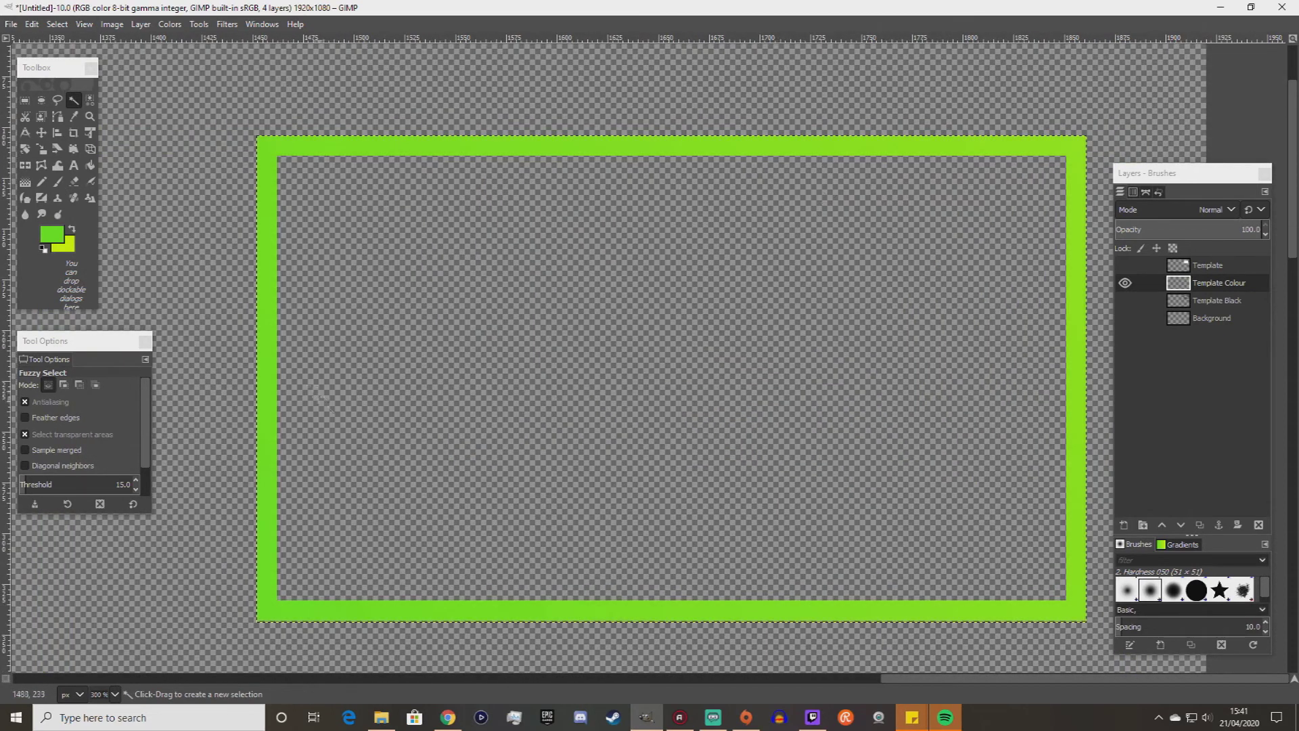
{"action": "key", "text": "ctrl"}
{"action": "key", "text": "ctrl"}
{"action": "key", "text": "ctrl"}
{"action": "key", "text": "ctrl"}
{"action": "key", "text": "ctrl"}
{"action": "left_click", "coordinate": [1124, 300]}
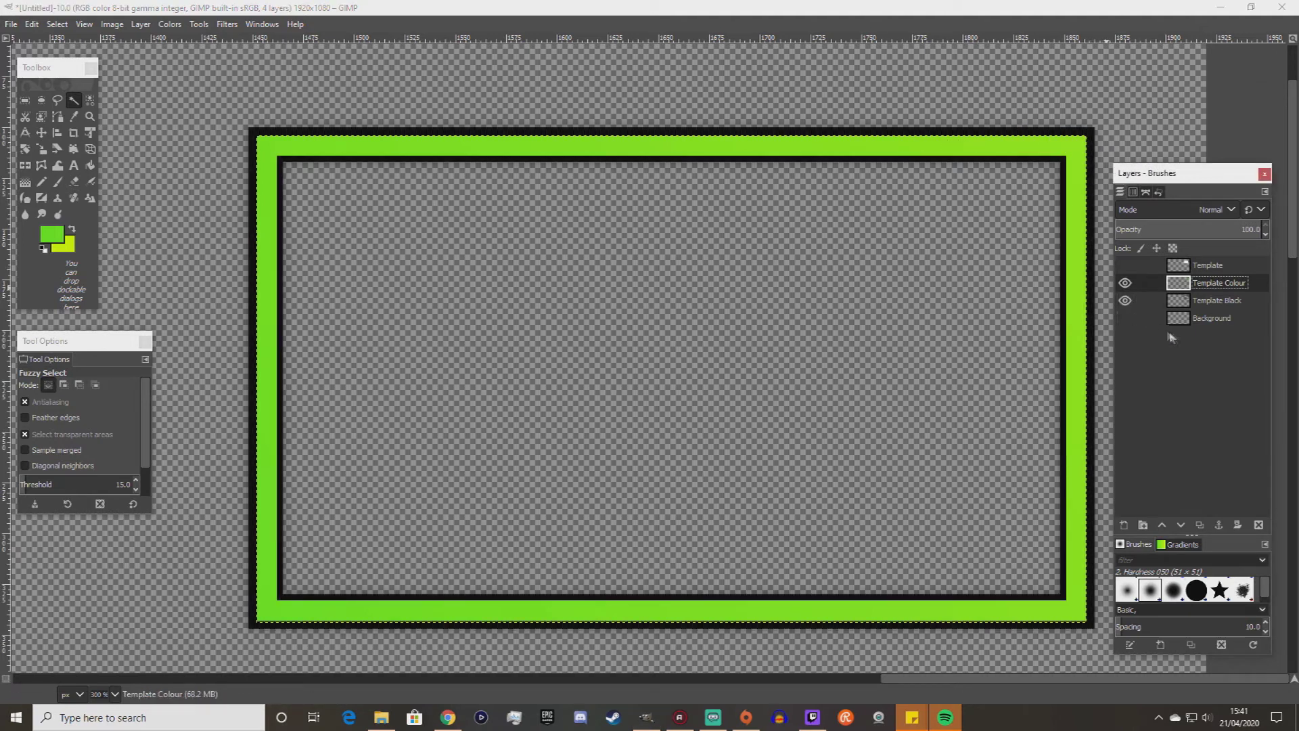
{"action": "key", "text": "1"}
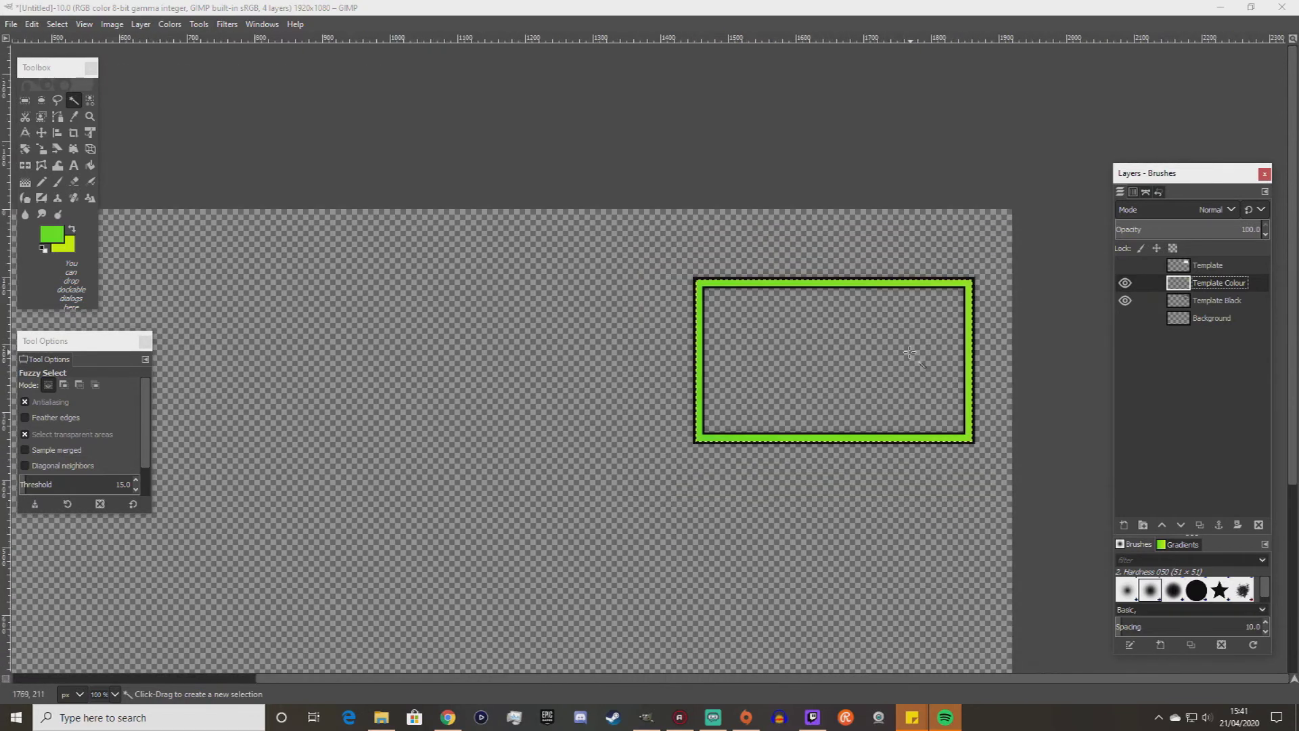
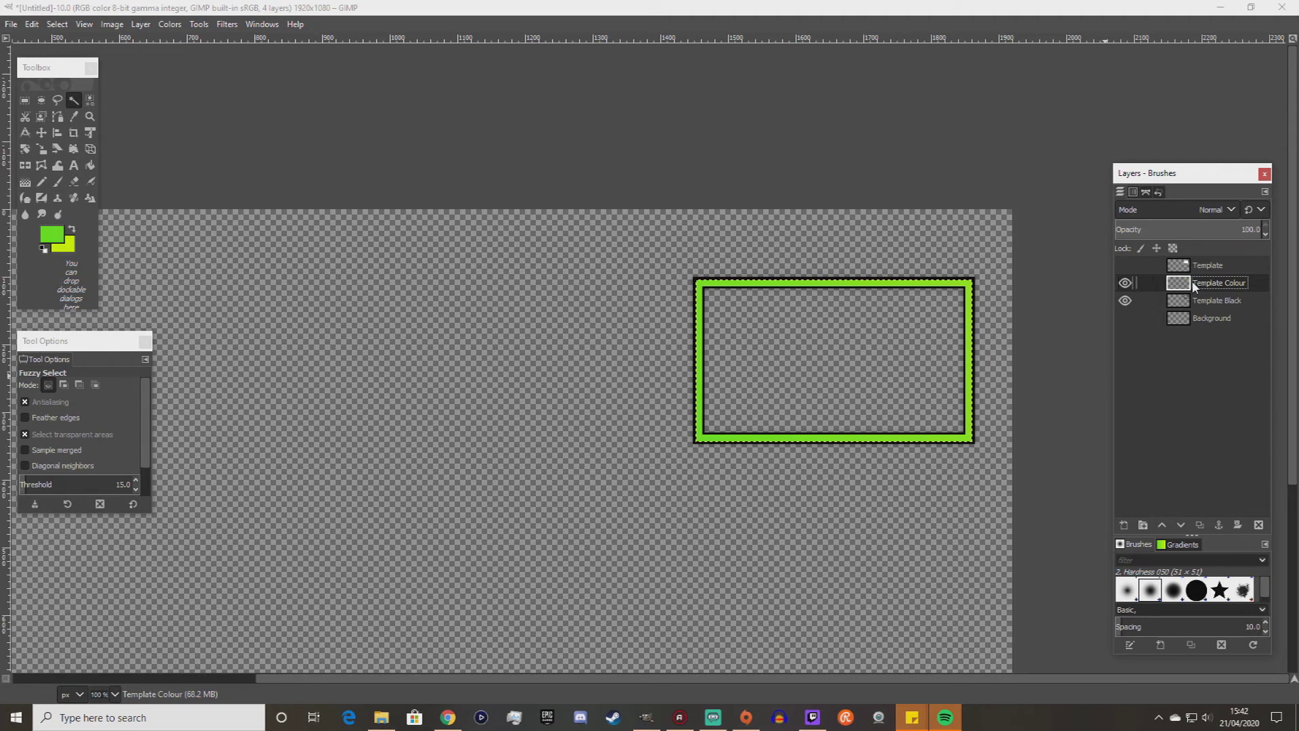
{"action": "key", "text": "ctrl+z"}
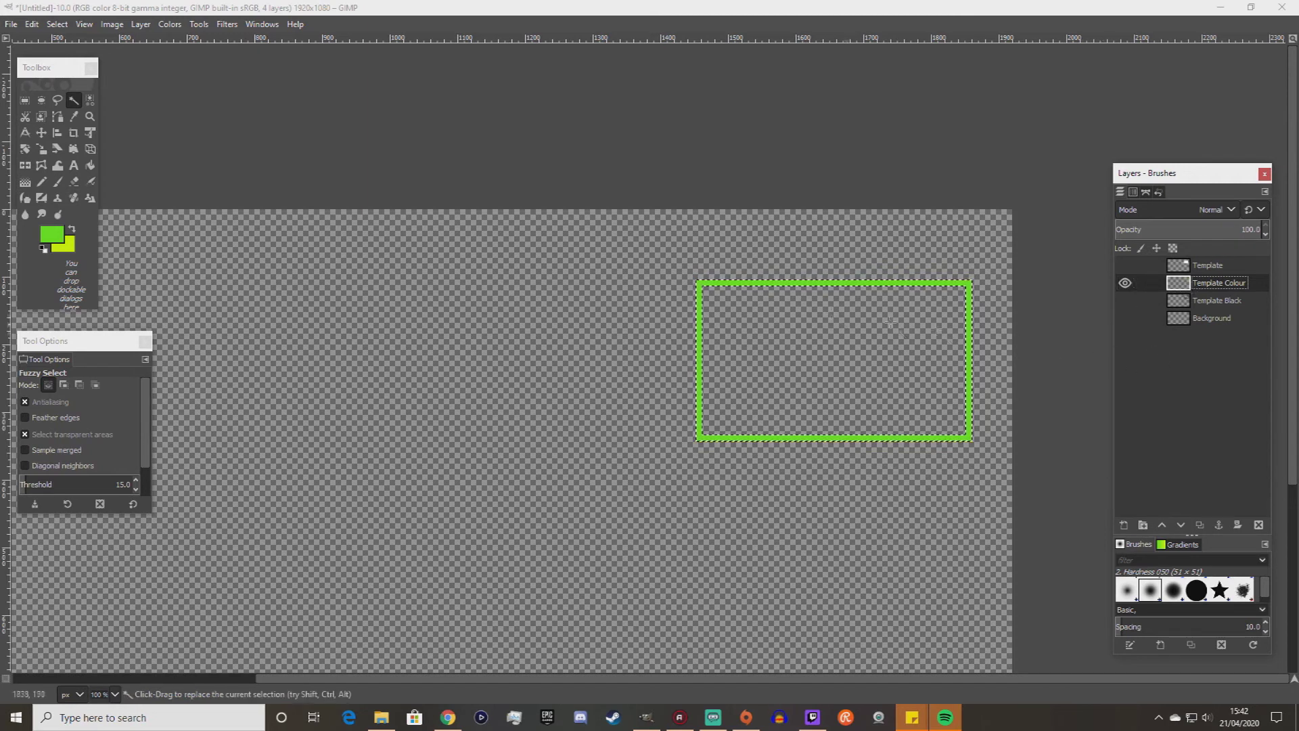
Duplicate the Template Colour layer, keep the copy hidden and make the original layer active.
{"action": "right_click", "coordinate": [1202, 284]}
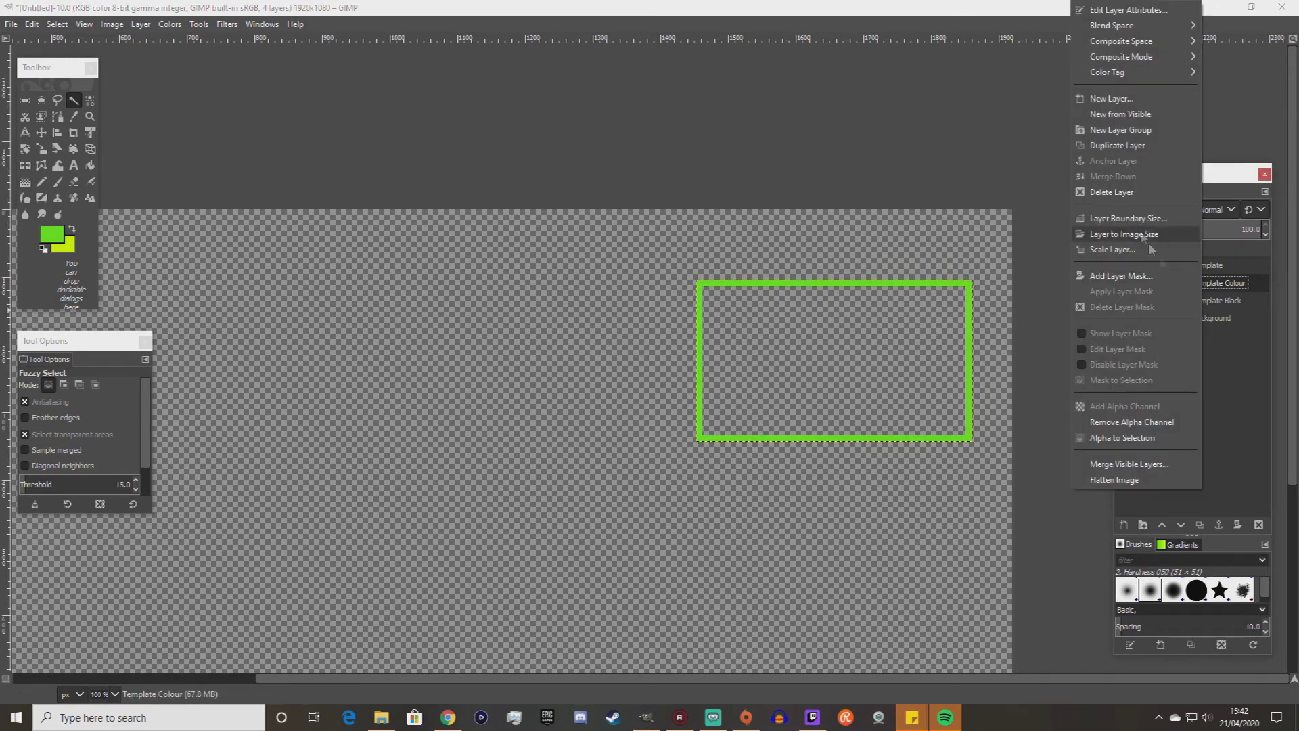
{"action": "left_click", "coordinate": [1118, 147]}
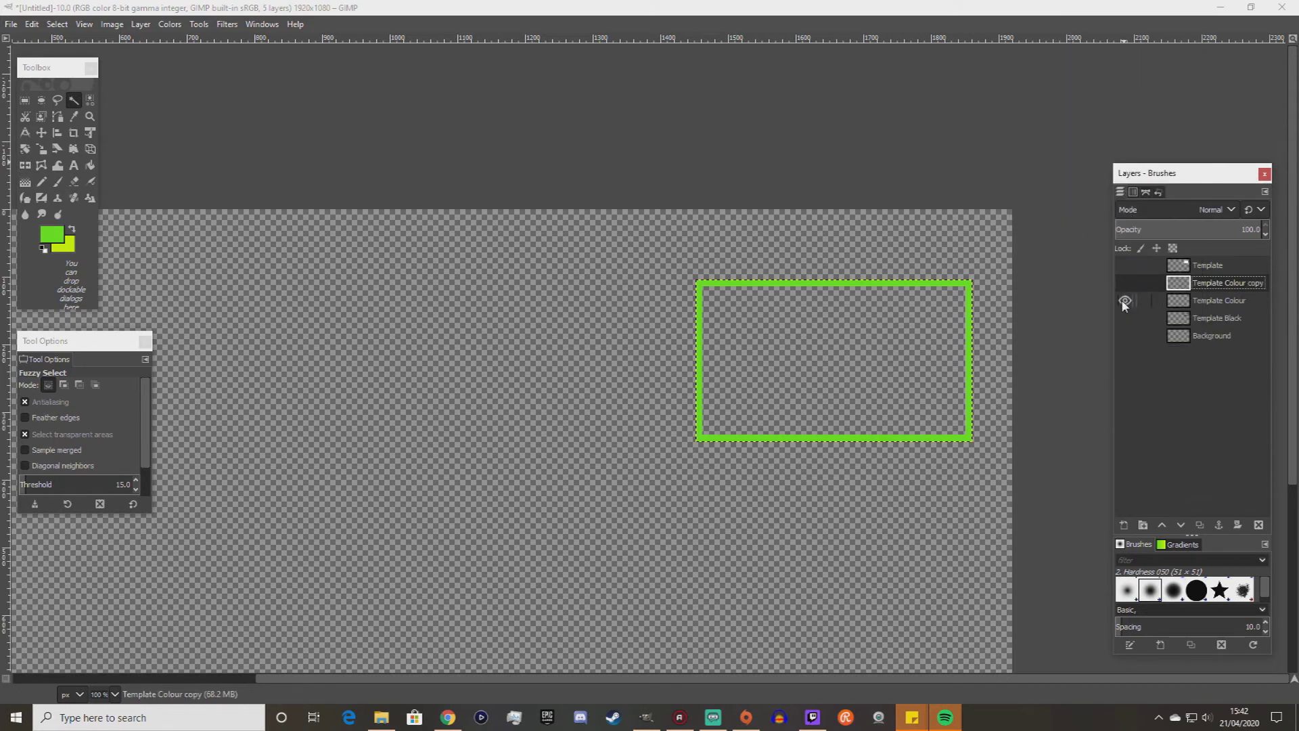
{"action": "left_click", "coordinate": [1163, 308]}
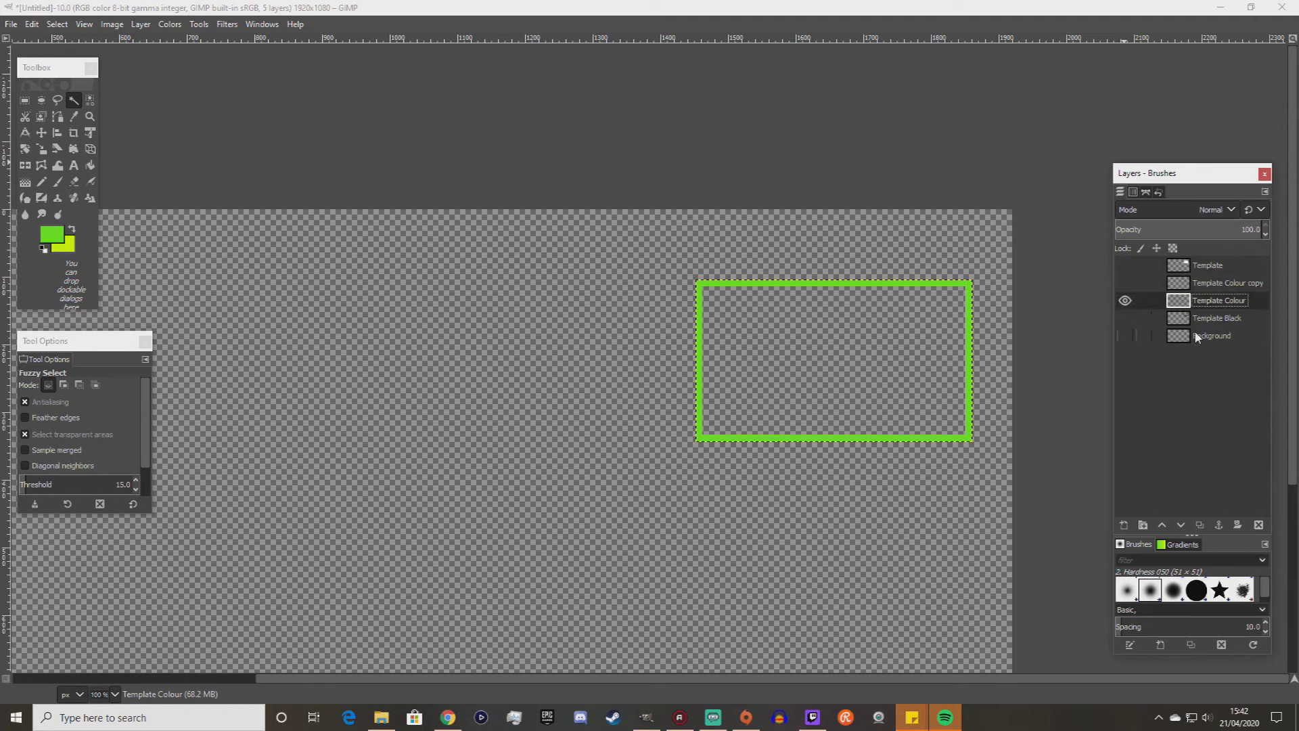
Show the Template Black layer and merge it with Template Colour by merging the visible layers, clipped to image.
{"action": "left_click", "coordinate": [1126, 318]}
{"action": "left_click", "coordinate": [1196, 321]}
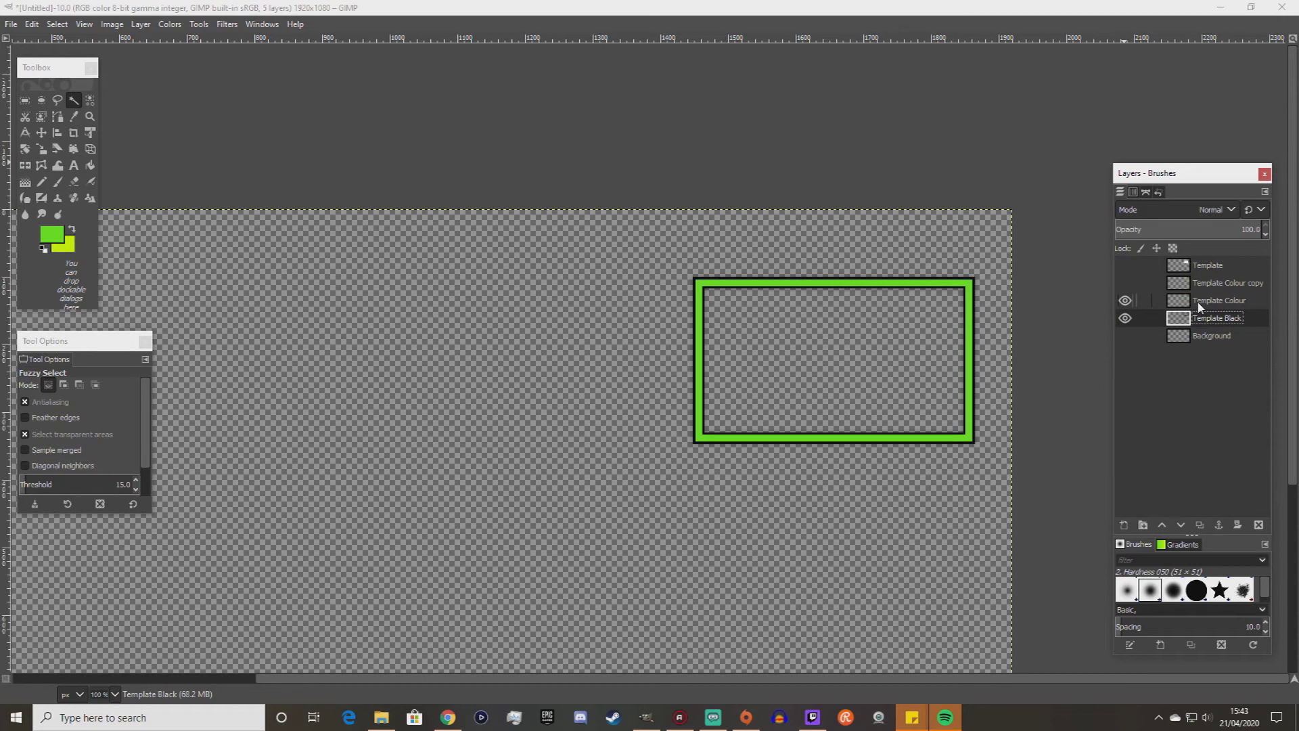
{"action": "right_click", "coordinate": [1196, 300]}
{"action": "left_click", "coordinate": [1150, 437]}
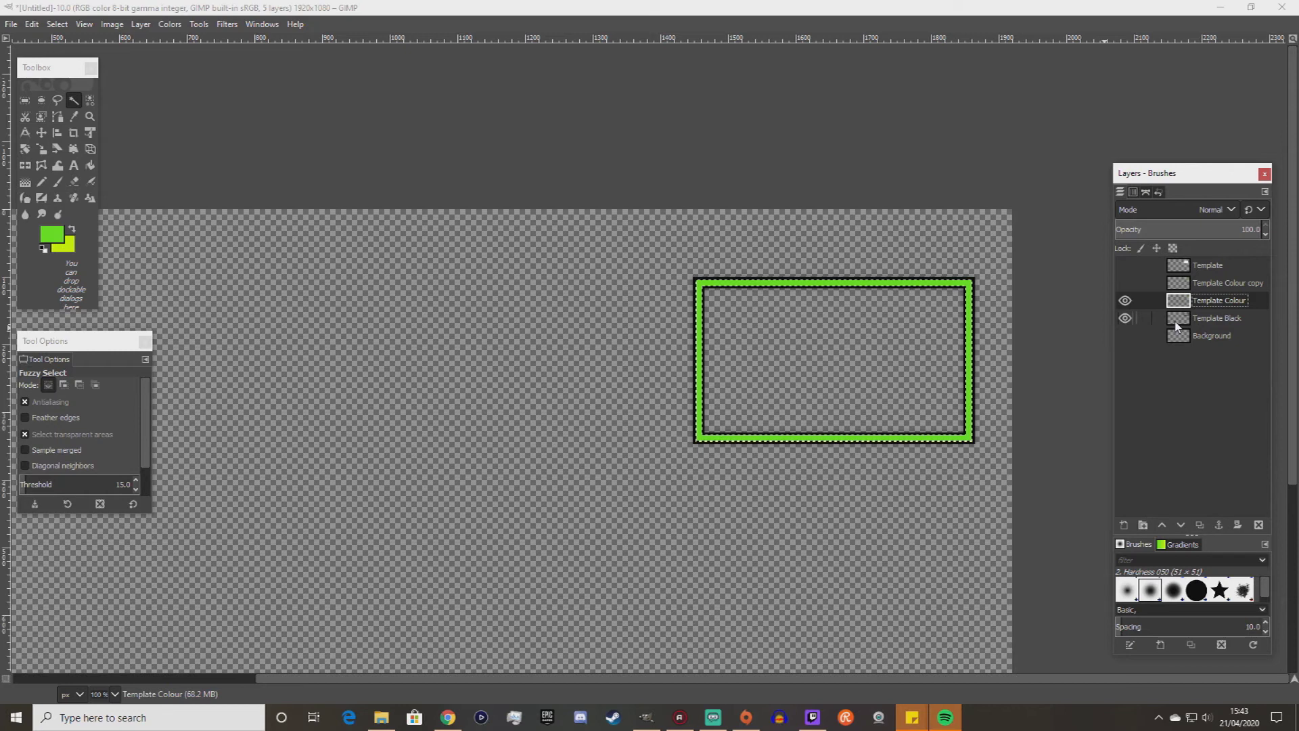
{"action": "right_click", "coordinate": [1200, 318]}
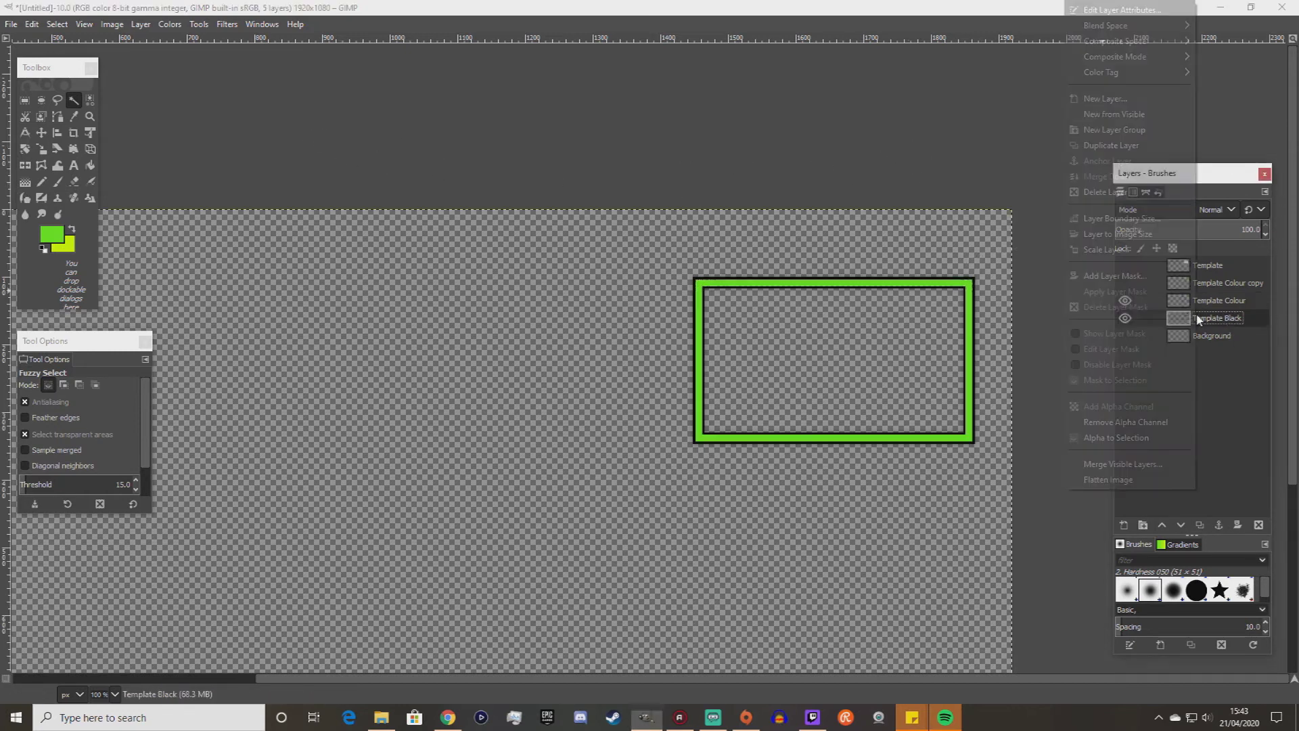
{"action": "left_click", "coordinate": [1147, 466]}
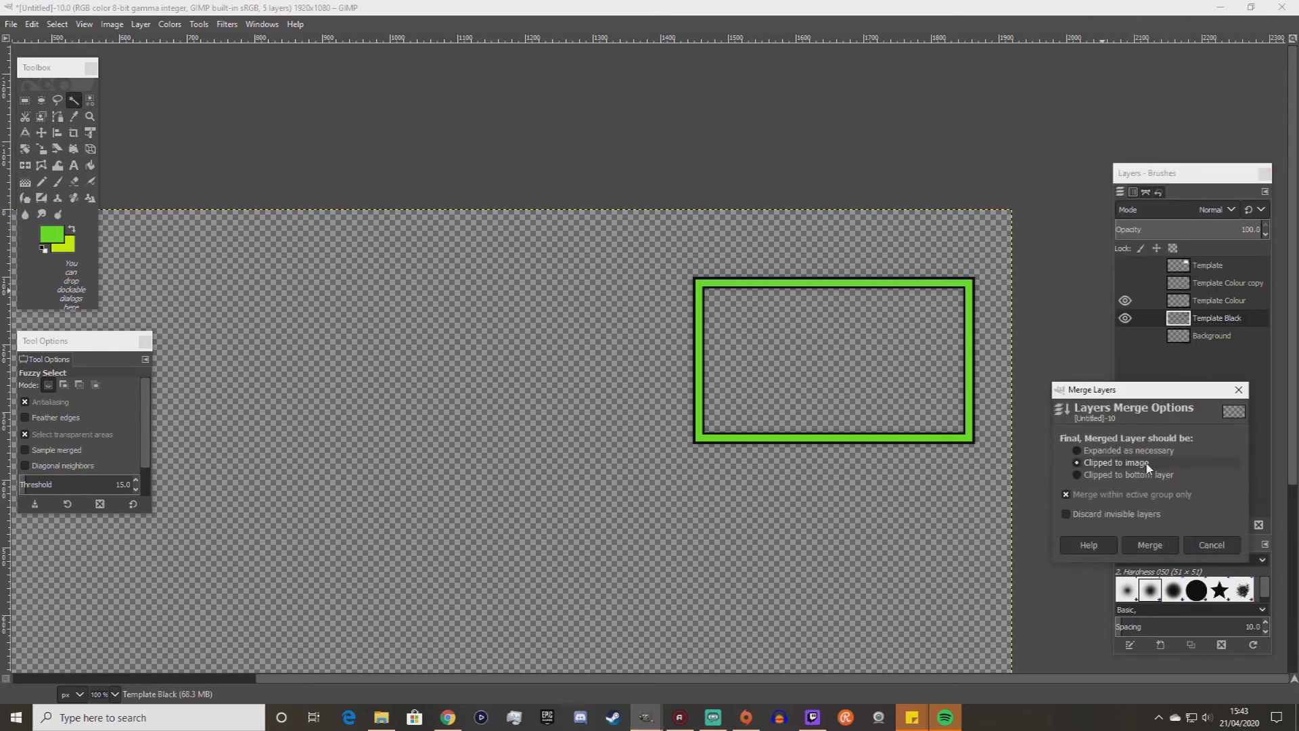
{"action": "left_click", "coordinate": [1149, 545]}
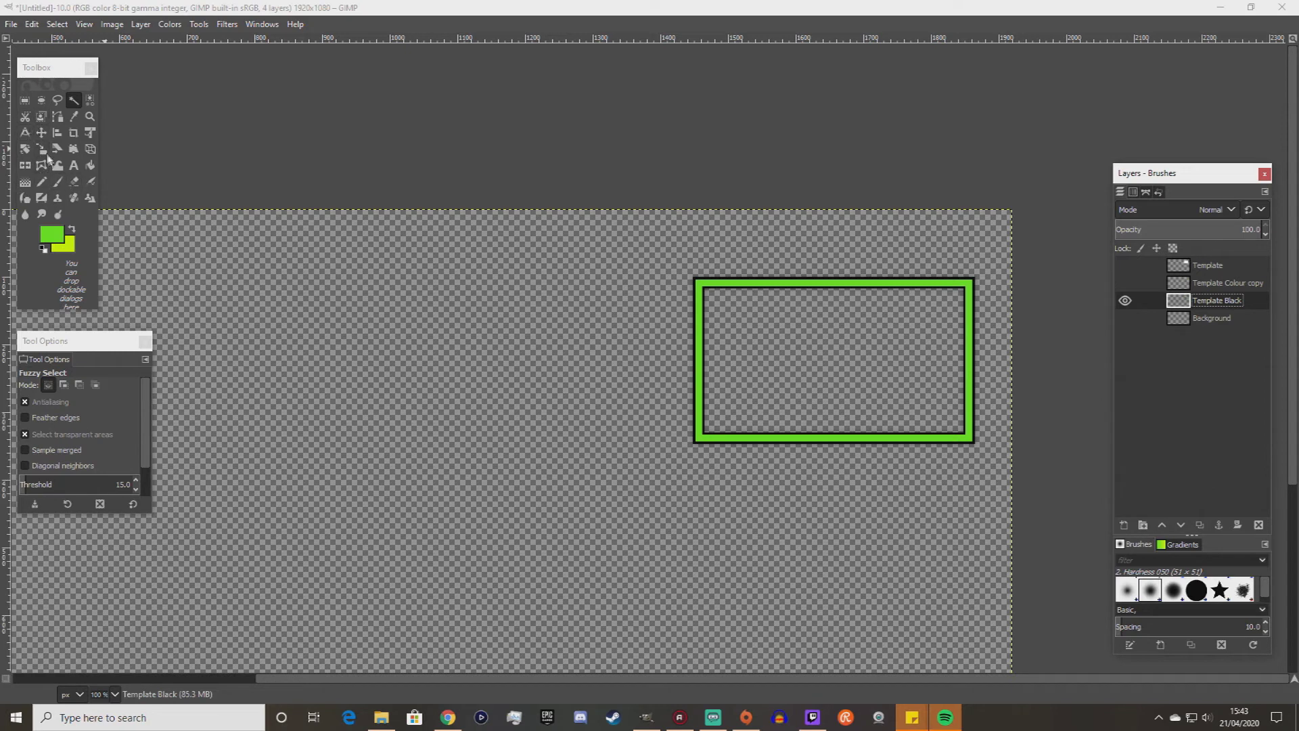
Move the merged frame slightly upward on the canvas.
{"action": "left_click", "coordinate": [42, 132]}
{"action": "mouse_move", "coordinate": [868, 440]}
{"action": "left_mouse_down"}
{"action": "mouse_move", "coordinate": [724, 440]}
{"action": "mouse_move", "coordinate": [805, 498]}
{"action": "mouse_move", "coordinate": [868, 407]}
{"action": "mouse_move", "coordinate": [872, 421]}
{"action": "left_mouse_up"}
{"action": "scroll", "coordinate": [853, 425], "scroll_direction": "down", "scroll_amount": 2, "text": "ctrl"}
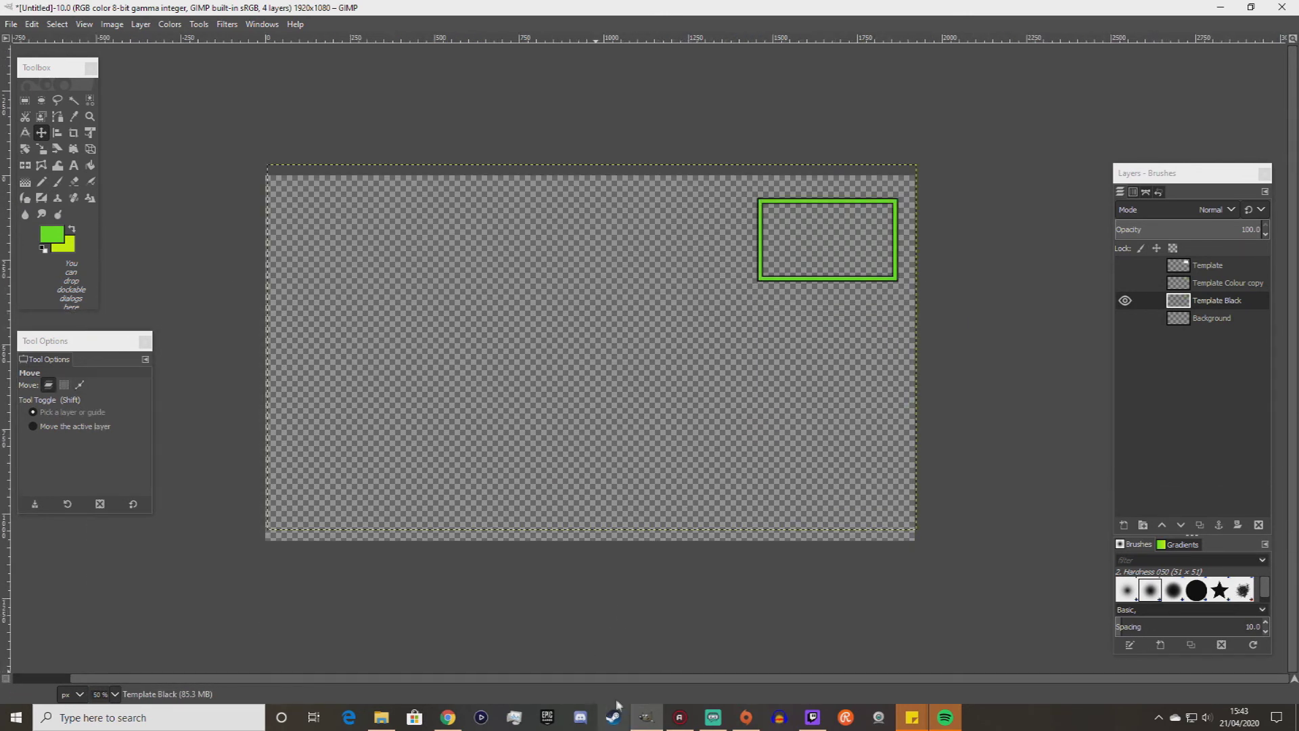
Switch to File Explorer and view the Blue Waves Overlay and Just Face Frame images in the Frame Overlays folder as examples.
{"action": "left_click", "coordinate": [381, 717]}
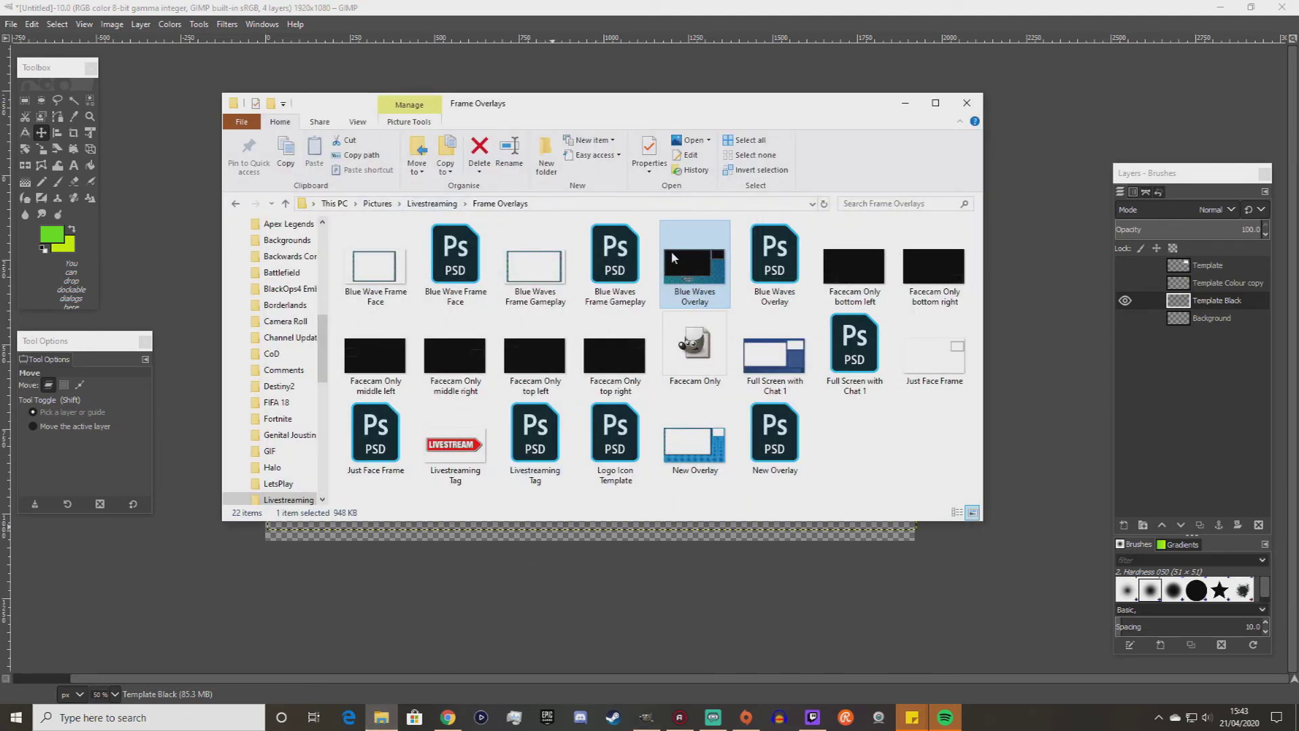
{"action": "double_click", "coordinate": [695, 271]}
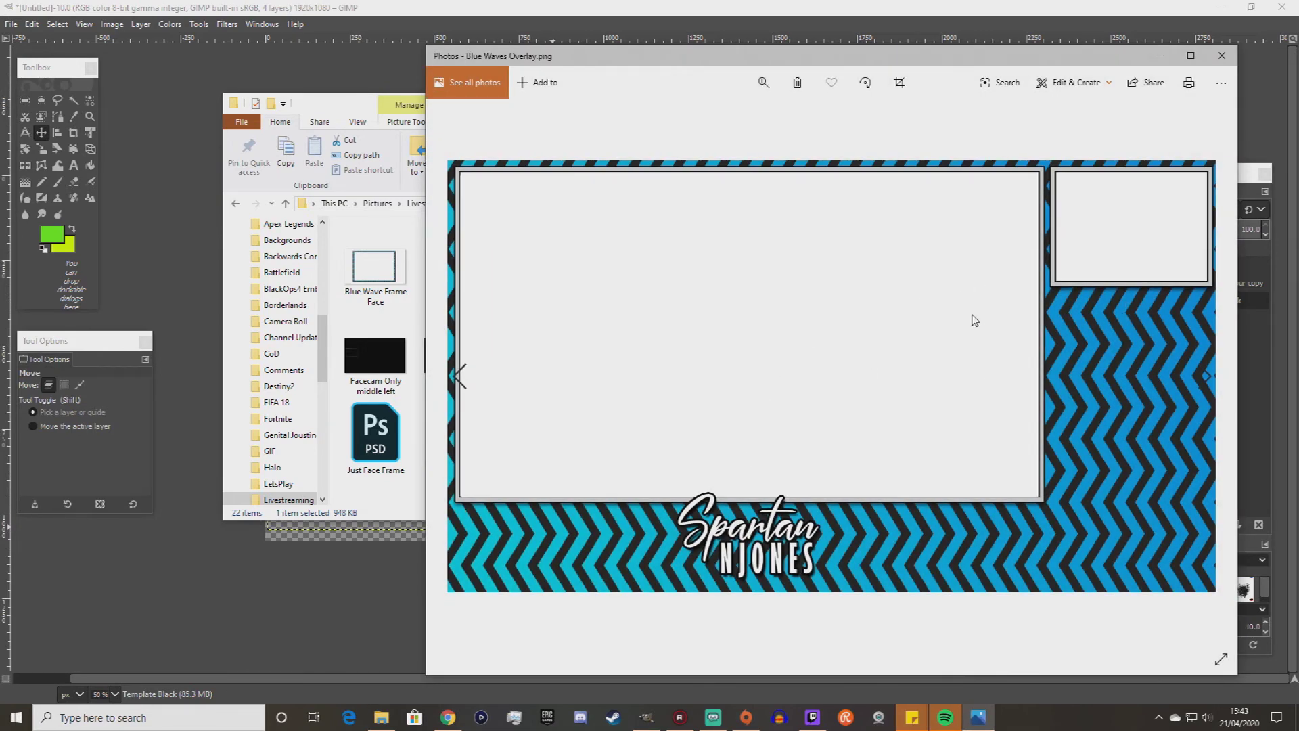
{"action": "left_click", "coordinate": [1221, 56]}
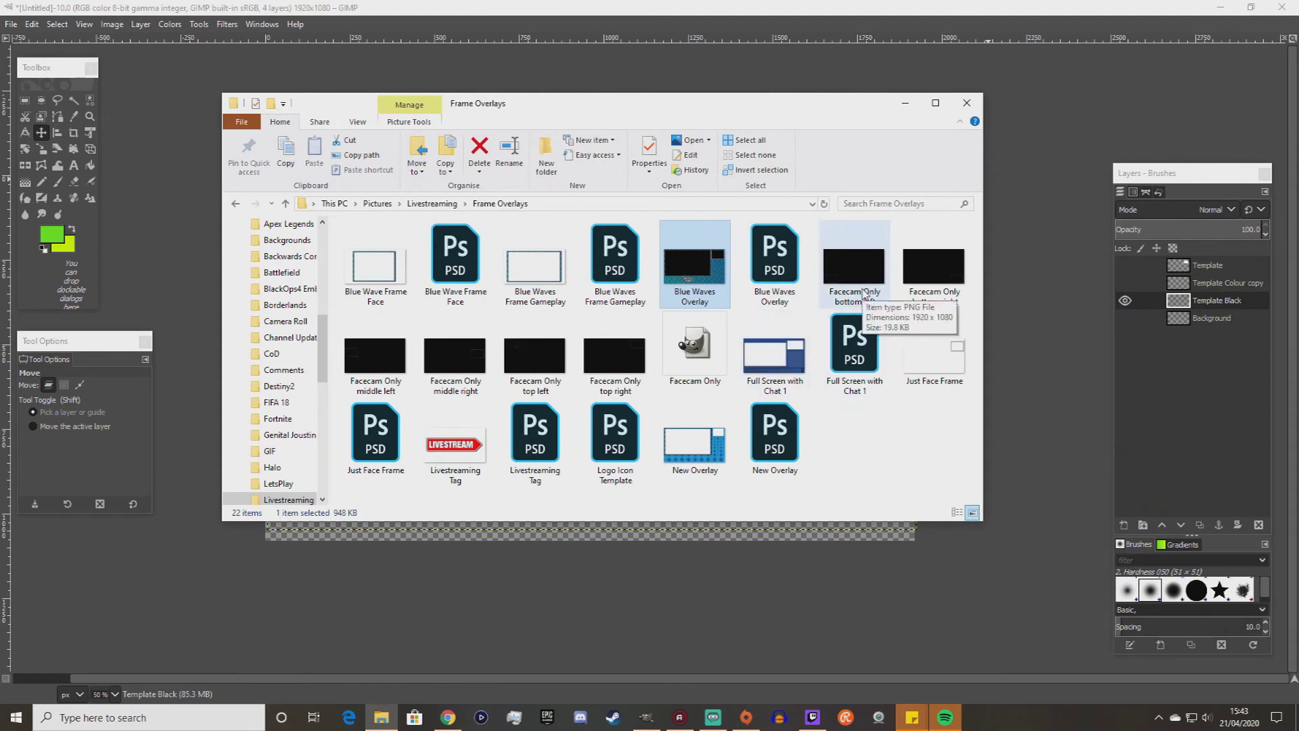
{"action": "double_click", "coordinate": [946, 370]}
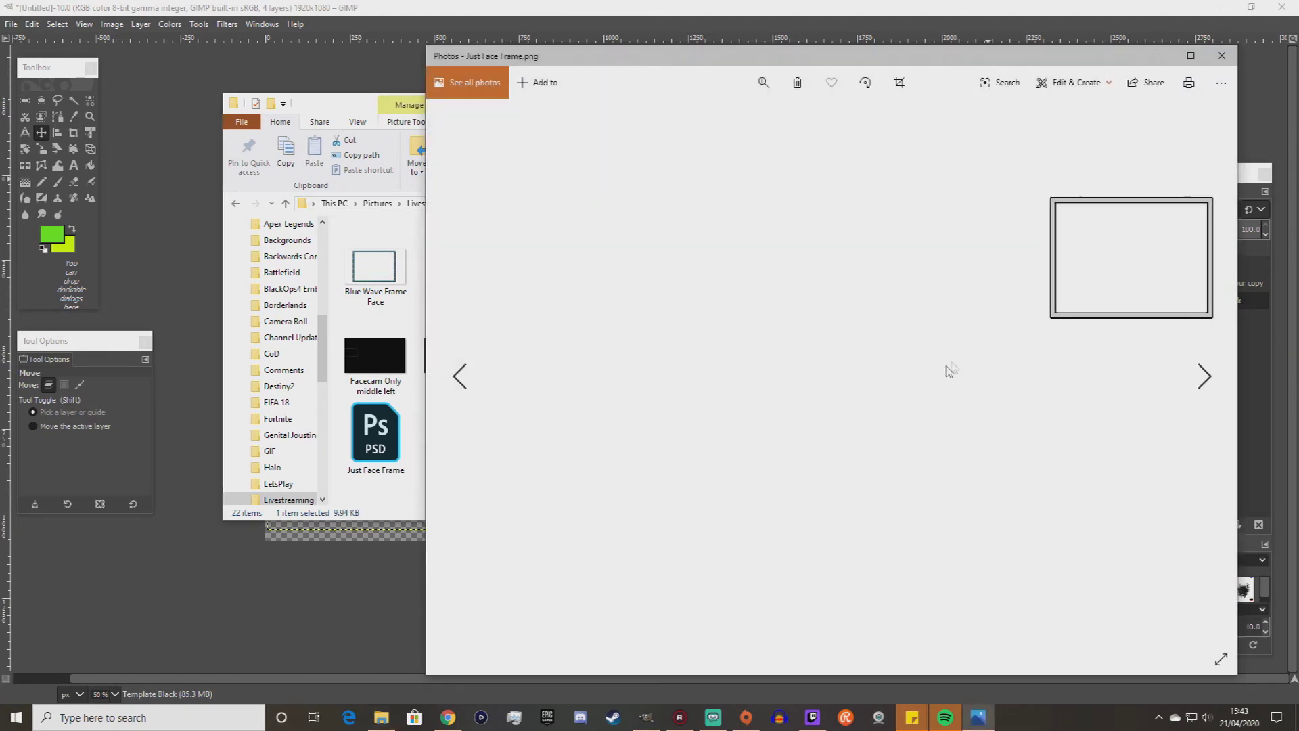
{"action": "left_click", "coordinate": [1221, 57]}
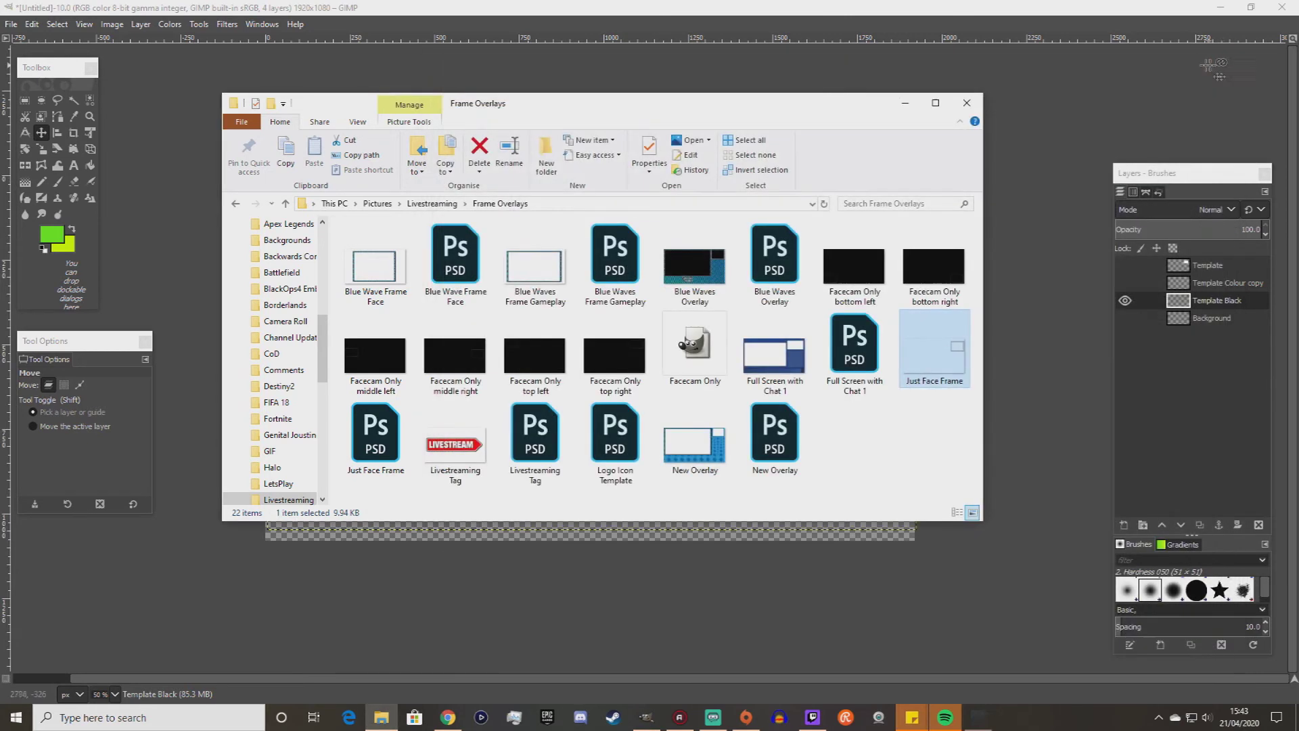
{"action": "left_click", "coordinate": [387, 204]}
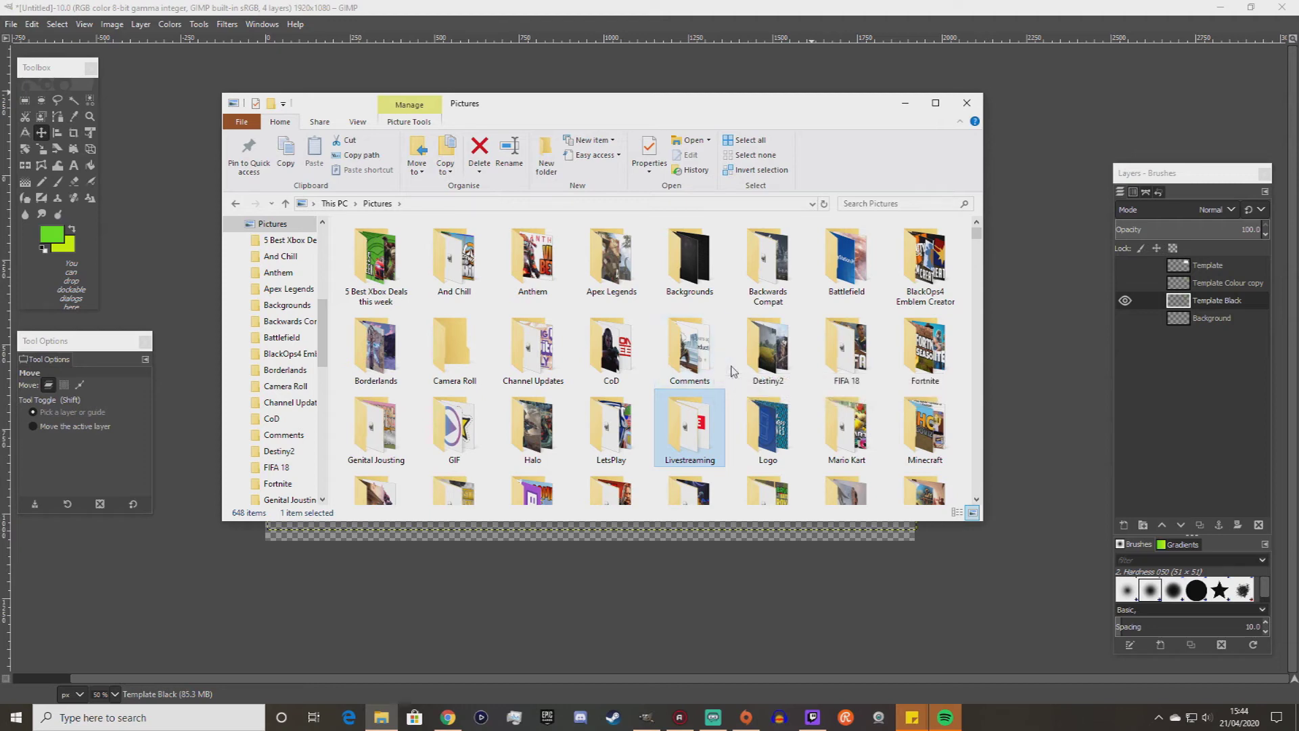
{"action": "scroll", "coordinate": [851, 425], "scroll_direction": "down", "scroll_amount": 2}
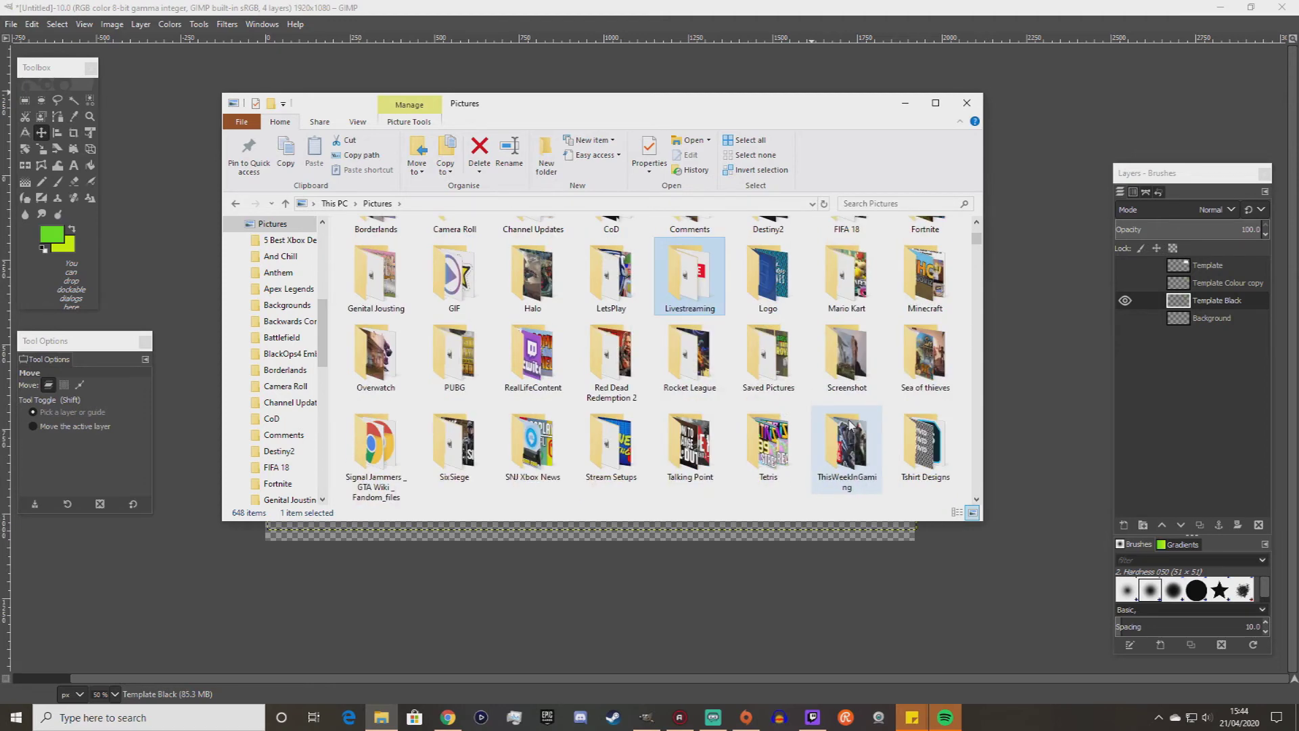
{"action": "double_click", "coordinate": [850, 367]}
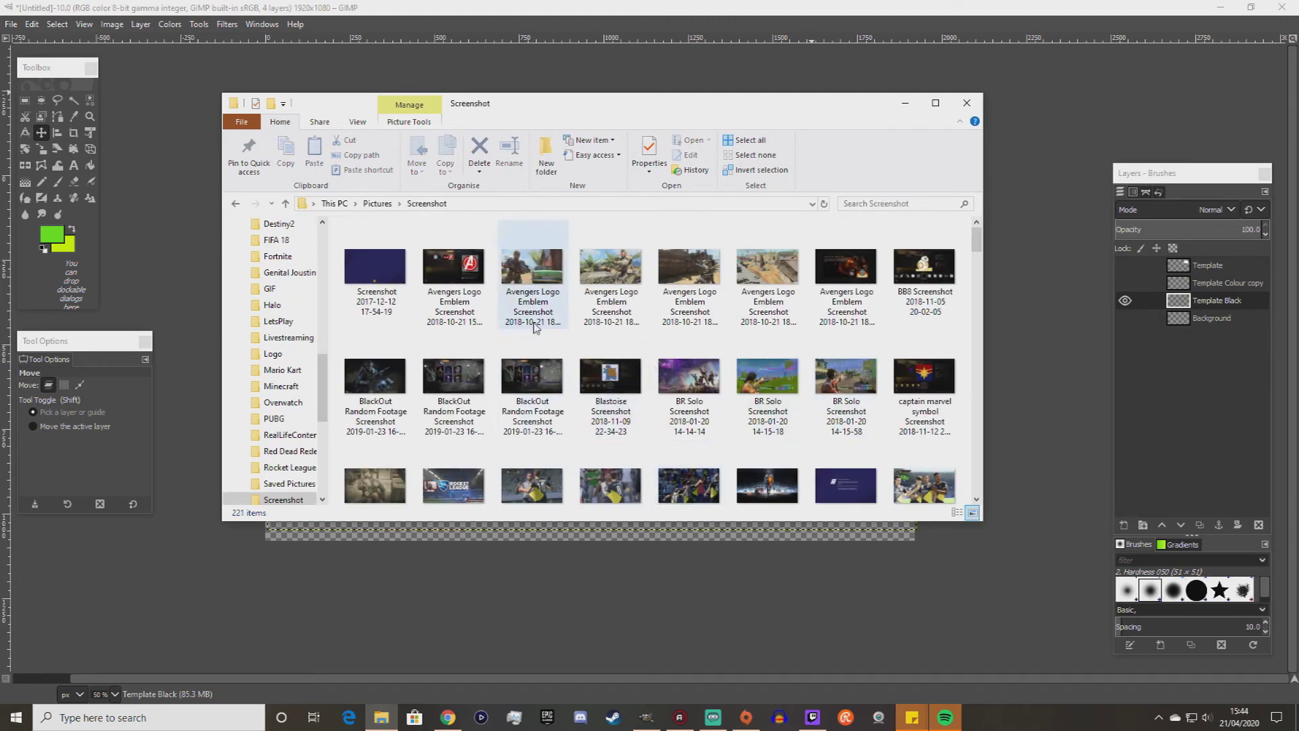
{"action": "scroll", "coordinate": [742, 460], "scroll_direction": "down", "scroll_amount": 3}
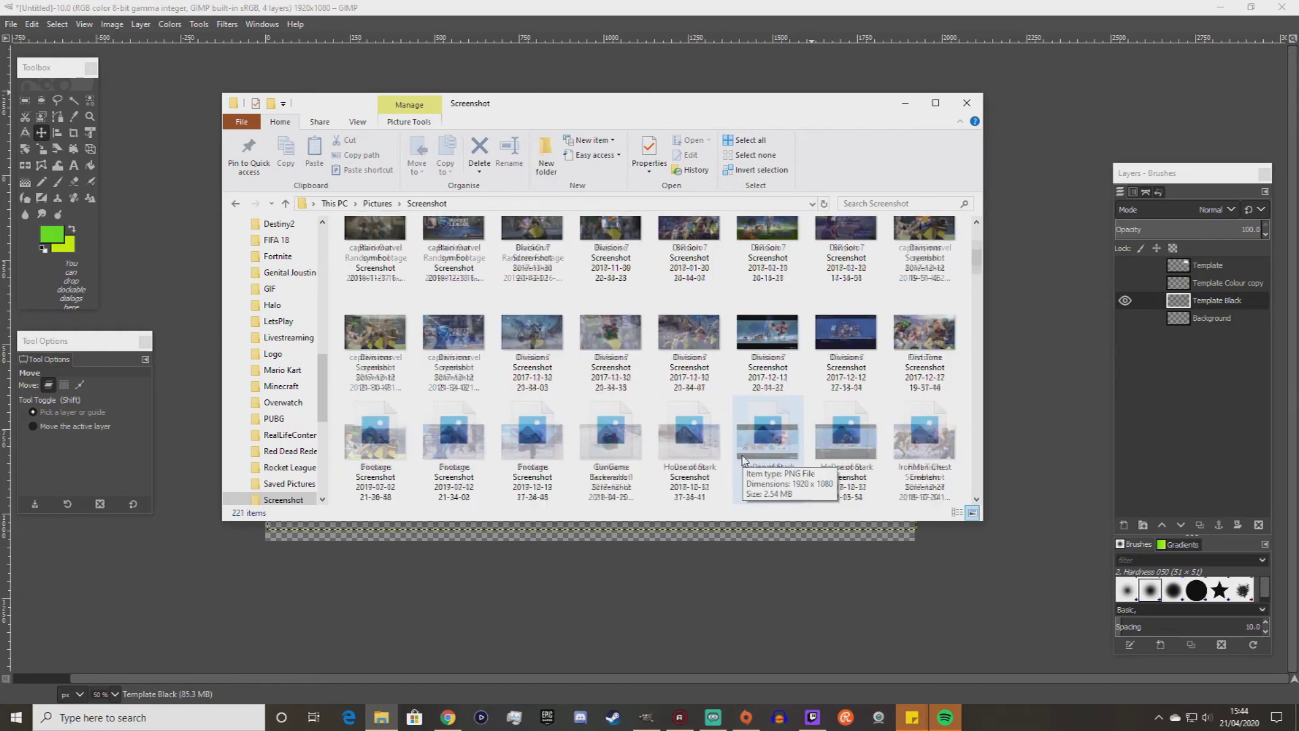
{"action": "scroll", "coordinate": [742, 460], "scroll_direction": "down", "scroll_amount": 1}
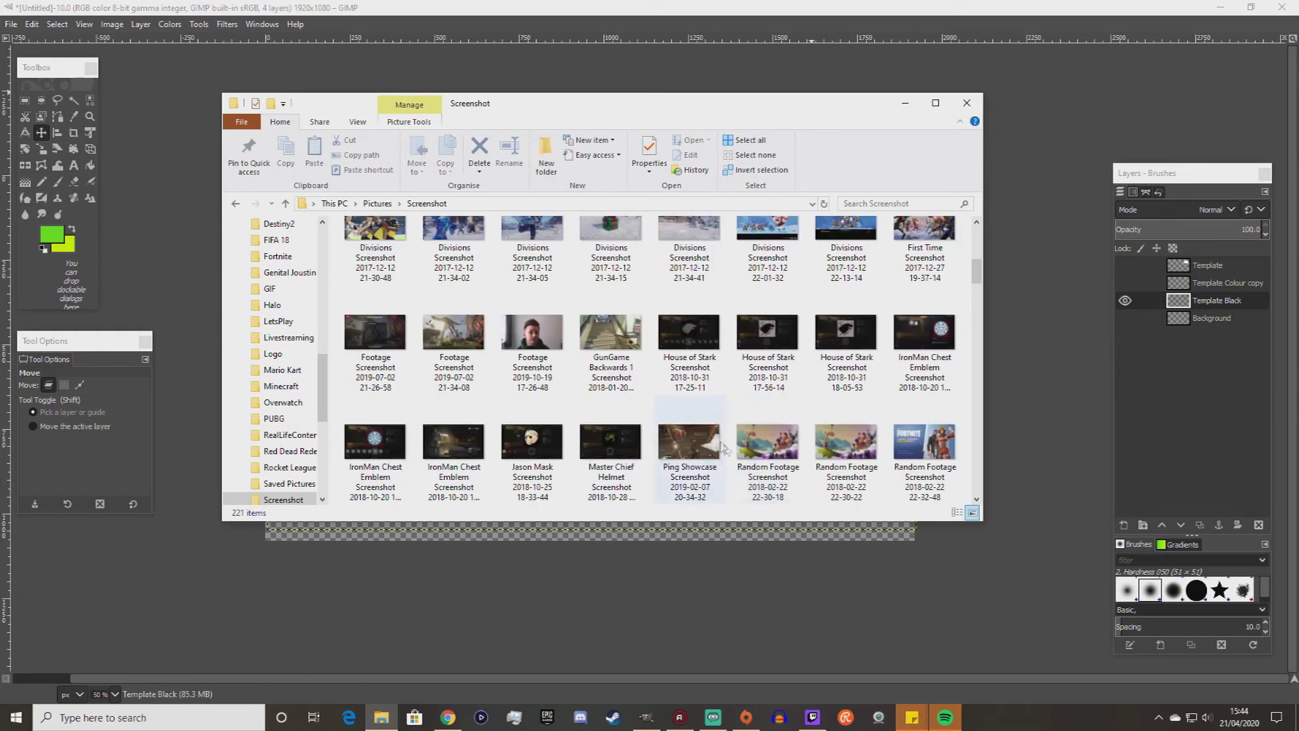
{"action": "left_click", "coordinate": [607, 341]}
{"action": "left_click_drag", "start_coordinate": [606, 340], "coordinate": [680, 536]}
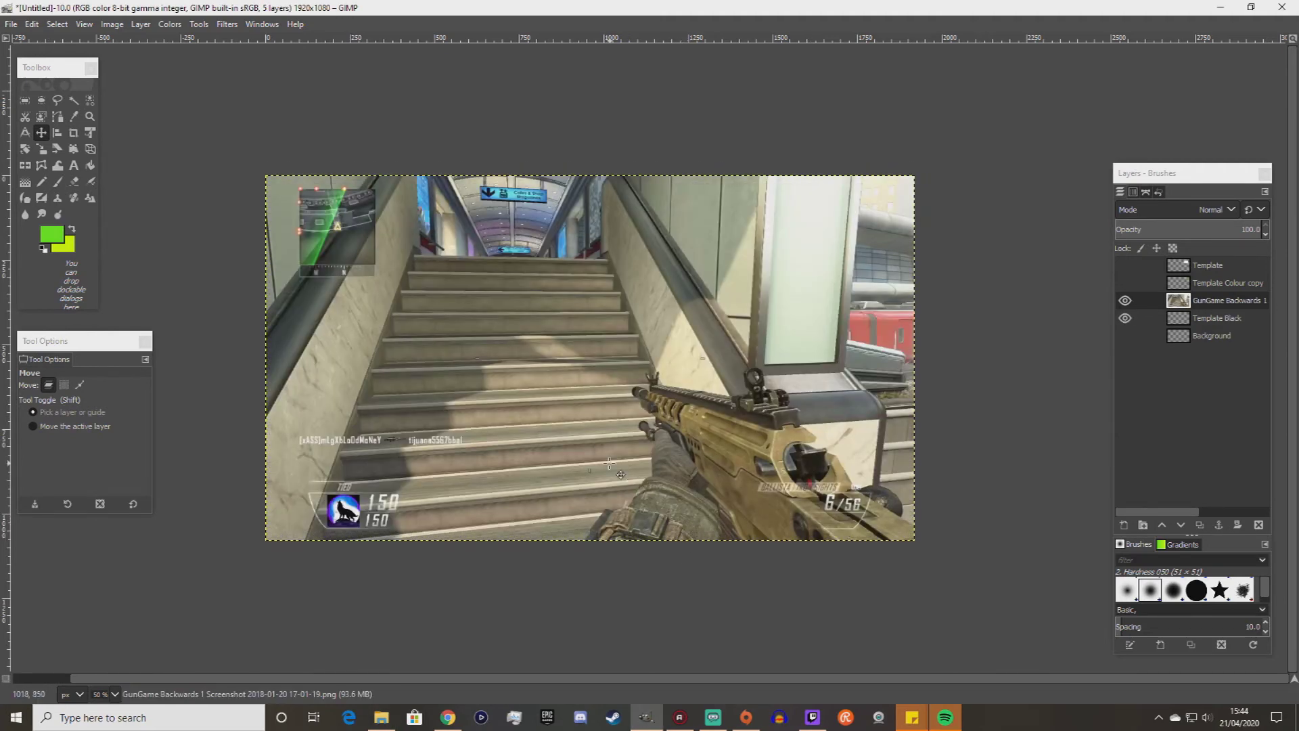
Place the Template Black layer above the gameplay screenshot and reposition the frame near the canvas's upper-right corner.
{"action": "left_click", "coordinate": [1214, 319]}
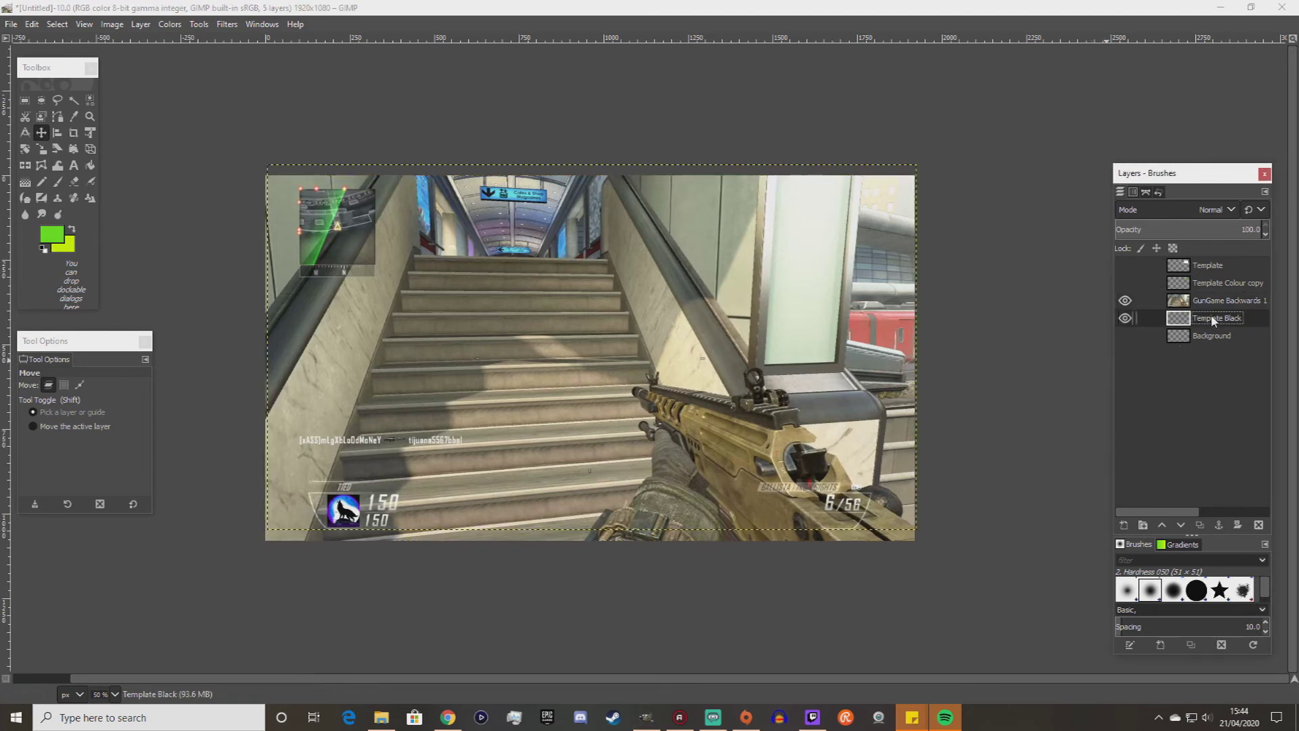
{"action": "left_click_drag", "start_coordinate": [1237, 322], "coordinate": [1208, 298]}
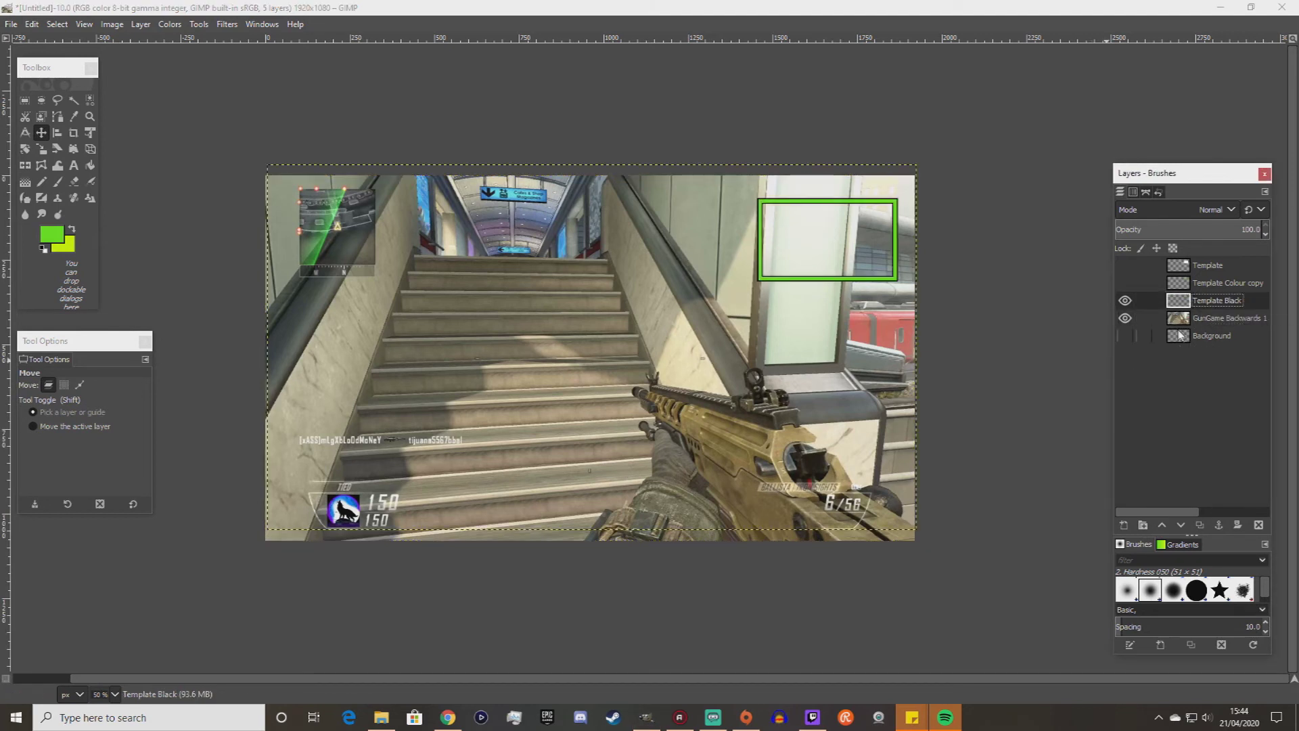
{"action": "mouse_move", "coordinate": [839, 271]}
{"action": "left_mouse_down"}
{"action": "mouse_move", "coordinate": [526, 376]}
{"action": "mouse_move", "coordinate": [548, 351]}
{"action": "mouse_move", "coordinate": [828, 284]}
{"action": "mouse_move", "coordinate": [822, 268]}
{"action": "left_mouse_up"}
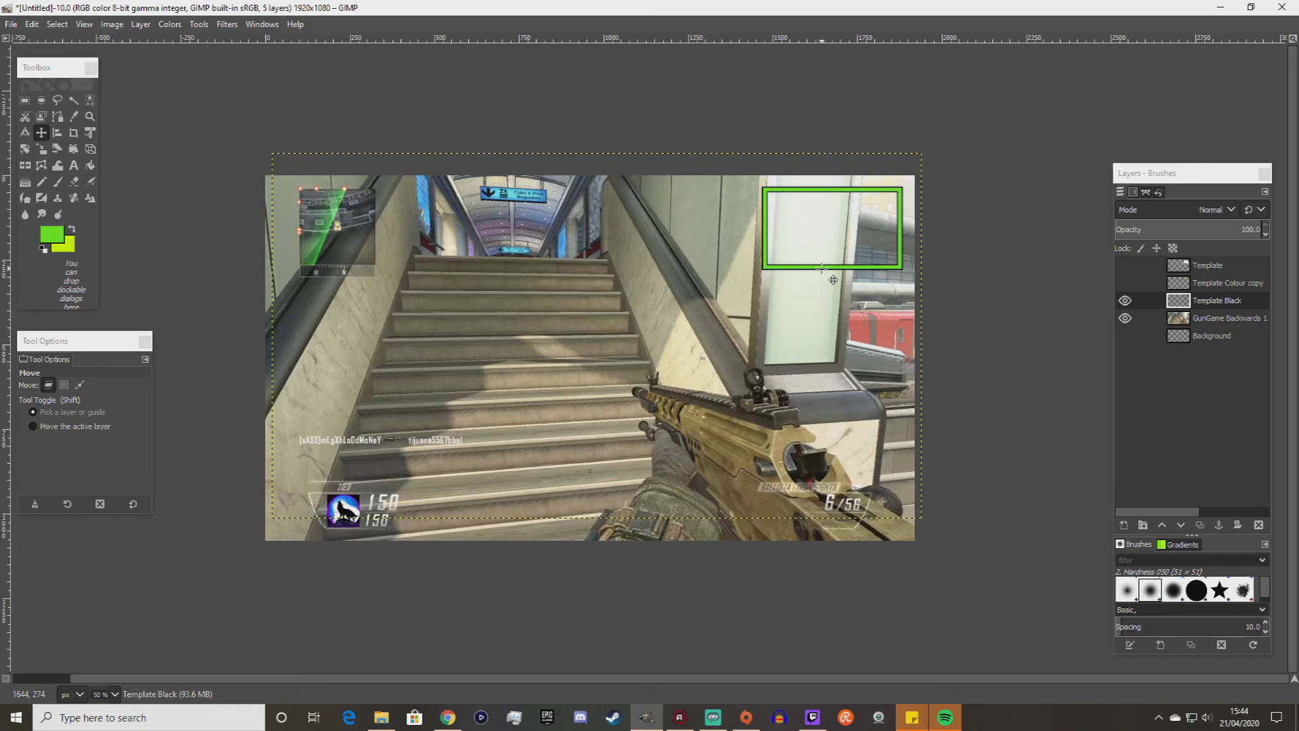
{"action": "mouse_move", "coordinate": [821, 268]}
{"action": "left_mouse_down"}
{"action": "mouse_move", "coordinate": [582, 303]}
{"action": "mouse_move", "coordinate": [351, 366]}
{"action": "mouse_move", "coordinate": [485, 269]}
{"action": "mouse_move", "coordinate": [795, 271]}
{"action": "mouse_move", "coordinate": [691, 277]}
{"action": "mouse_move", "coordinate": [570, 413]}
{"action": "mouse_move", "coordinate": [733, 323]}
{"action": "mouse_move", "coordinate": [748, 274]}
{"action": "mouse_move", "coordinate": [784, 250]}
{"action": "mouse_move", "coordinate": [815, 275]}
{"action": "left_mouse_up"}
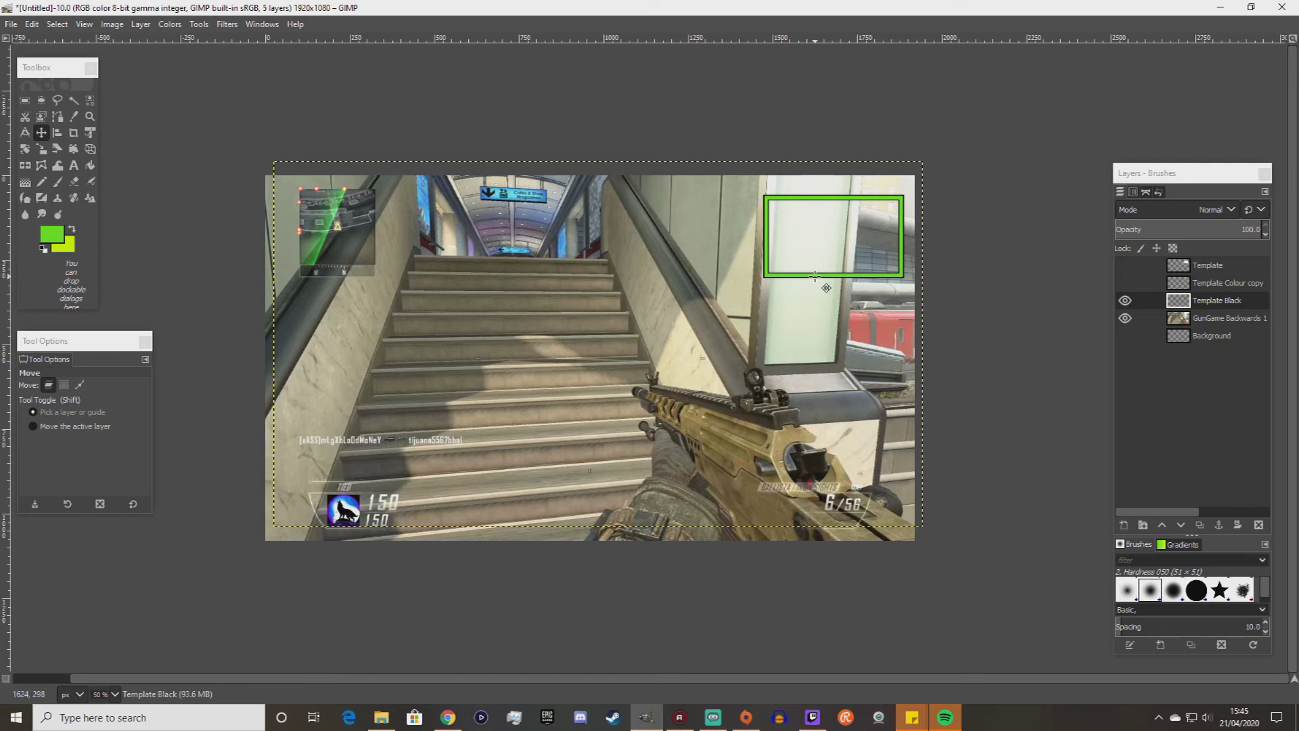
{"action": "left_click", "coordinate": [382, 717]}
{"action": "left_click", "coordinate": [553, 341]}
{"action": "left_click_drag", "start_coordinate": [553, 342], "coordinate": [751, 538]}
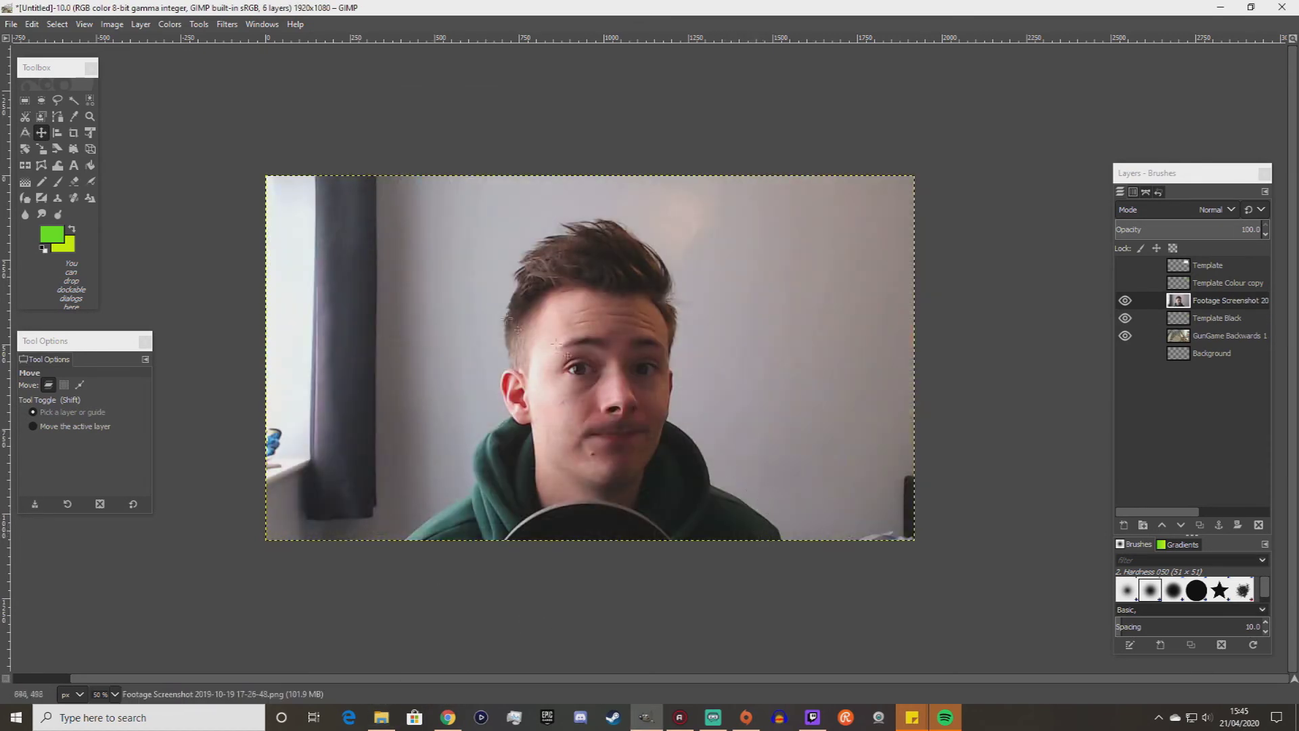
{"action": "left_click", "coordinate": [41, 150]}
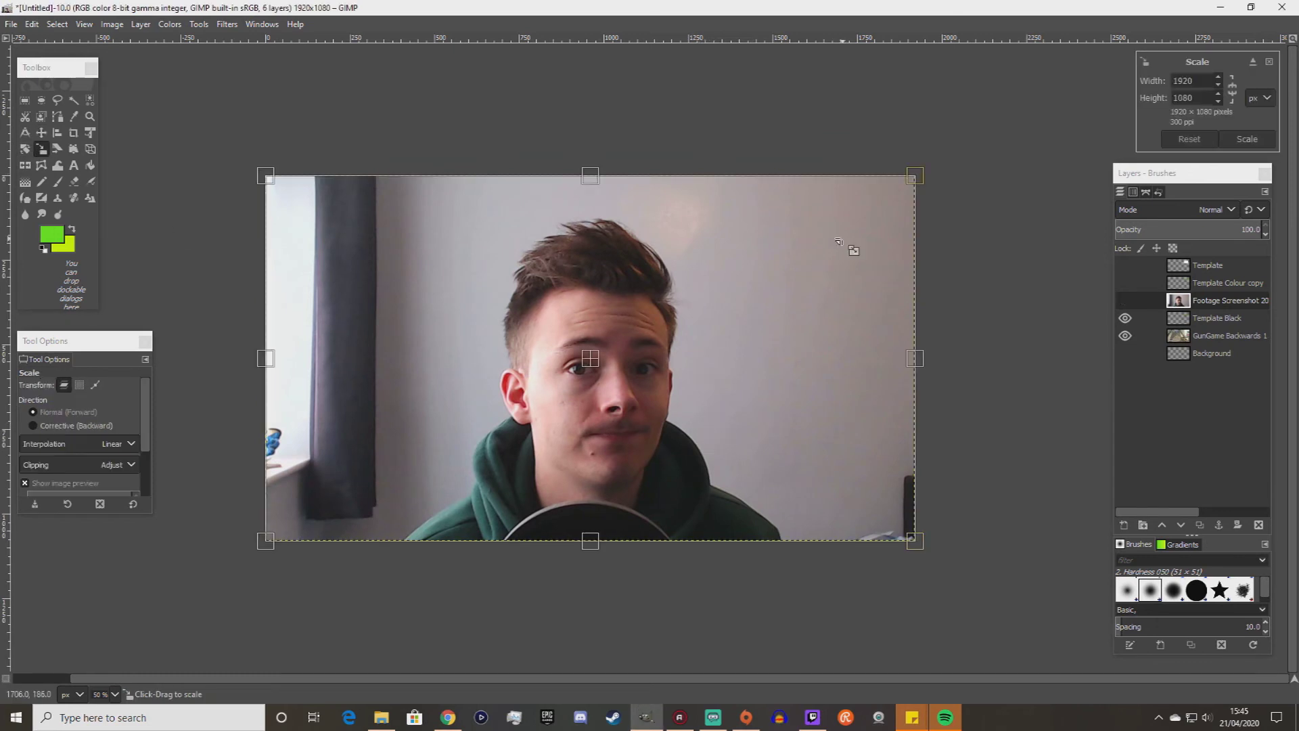
{"action": "left_click_drag", "start_coordinate": [842, 239], "coordinate": [670, 327]}
{"action": "left_click_drag", "start_coordinate": [346, 505], "coordinate": [552, 401]}
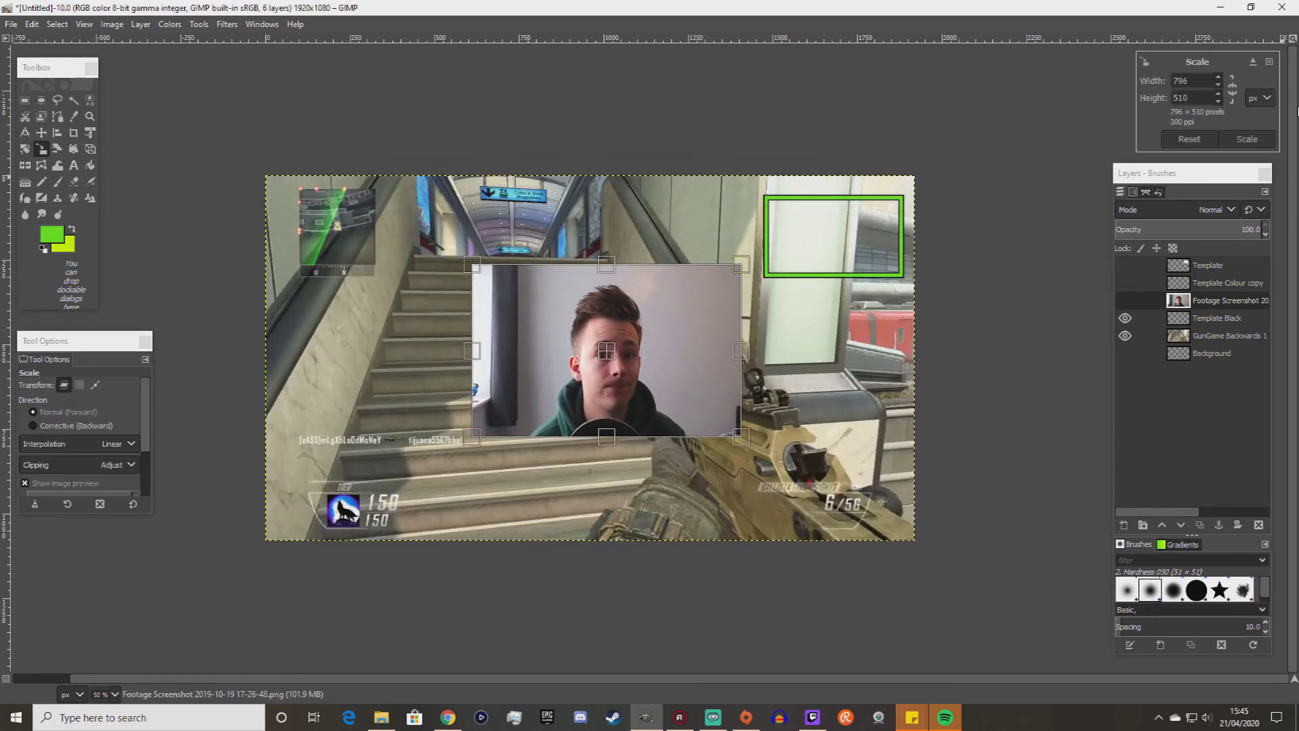
{"action": "left_click", "coordinate": [1188, 139]}
Scale the webcam screenshot down with its aspect ratio locked until it is slightly larger than the green frame.
{"action": "left_click", "coordinate": [1231, 102]}
{"action": "left_click_drag", "start_coordinate": [815, 245], "coordinate": [669, 326]}
{"action": "left_click_drag", "start_coordinate": [484, 457], "coordinate": [810, 236]}
{"action": "key", "text": "Return"}
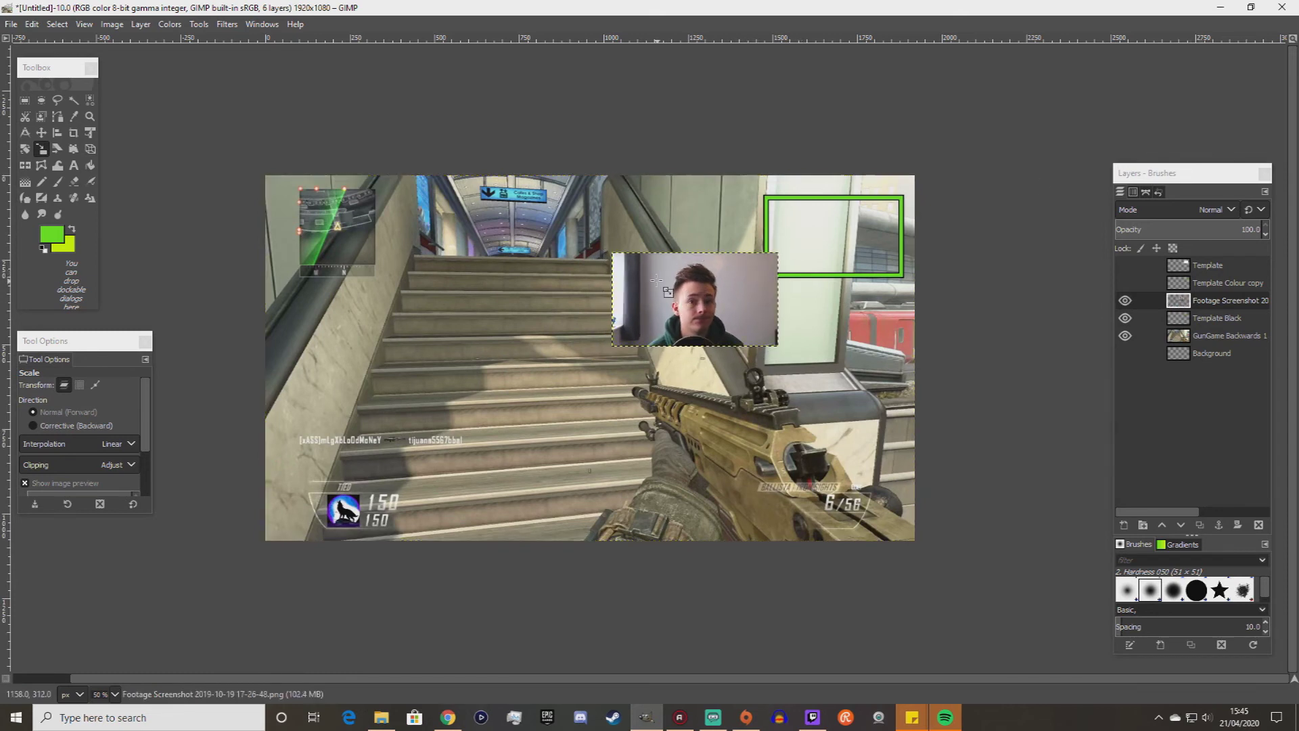
Move the webcam screenshot over the green frame and scale it to 404 × 228 pixels so it fits within the frame.
{"action": "left_click", "coordinate": [41, 132]}
{"action": "left_click_drag", "start_coordinate": [697, 301], "coordinate": [825, 244]}
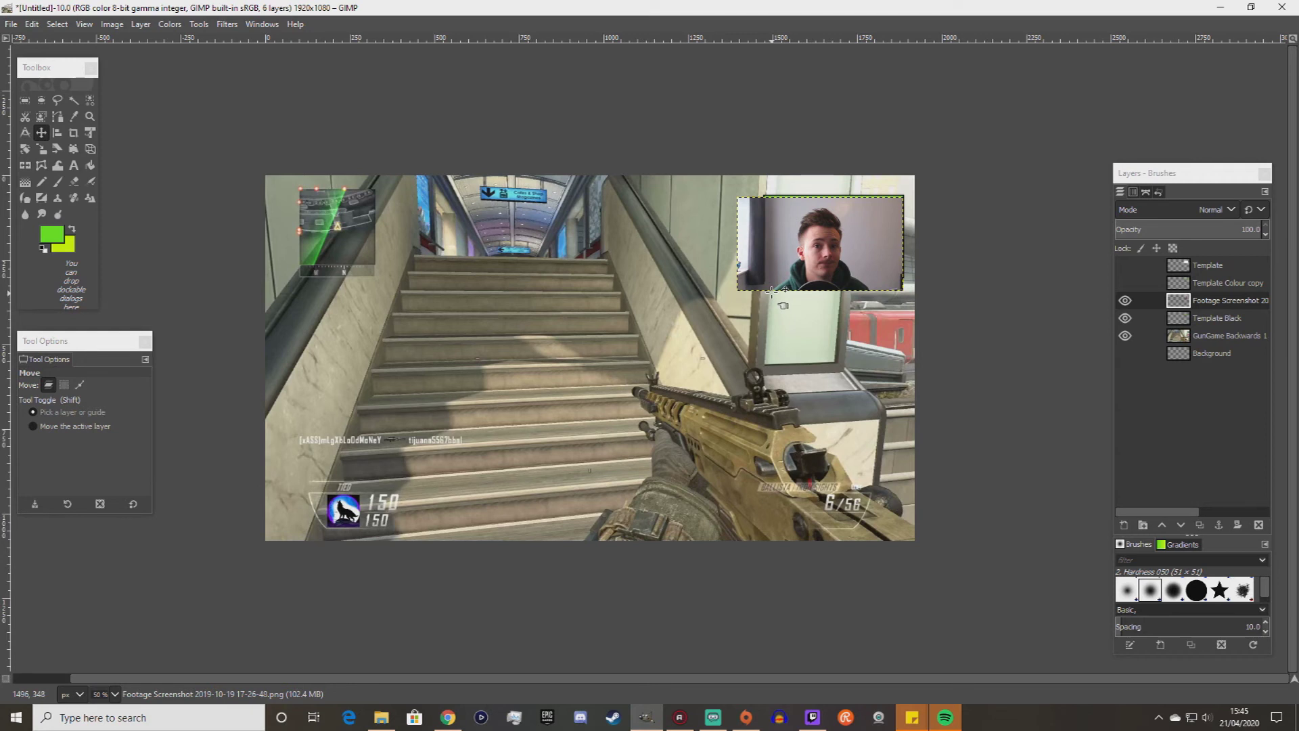
{"action": "left_click", "coordinate": [41, 148]}
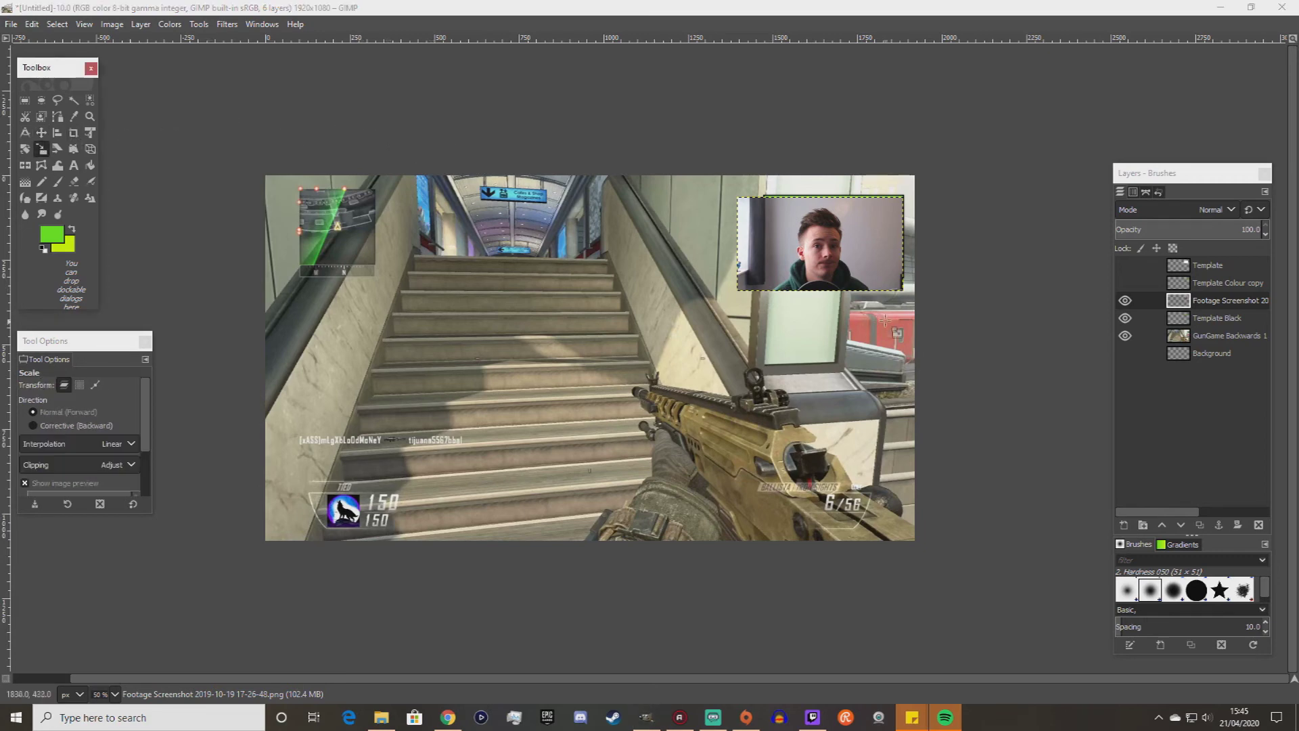
{"action": "left_click", "coordinate": [838, 234]}
{"action": "scroll", "coordinate": [814, 249], "scroll_direction": "up", "scroll_amount": 3}
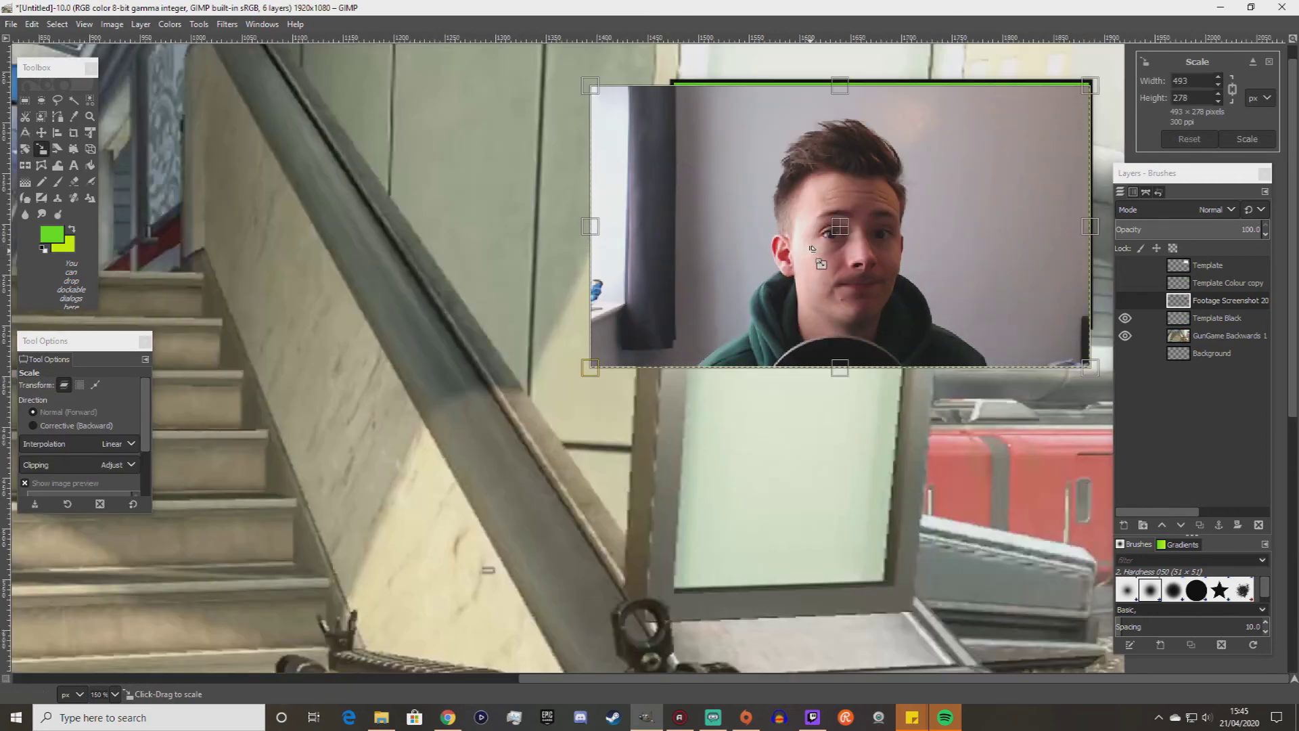
{"action": "left_click_drag", "start_coordinate": [619, 353], "coordinate": [710, 326]}
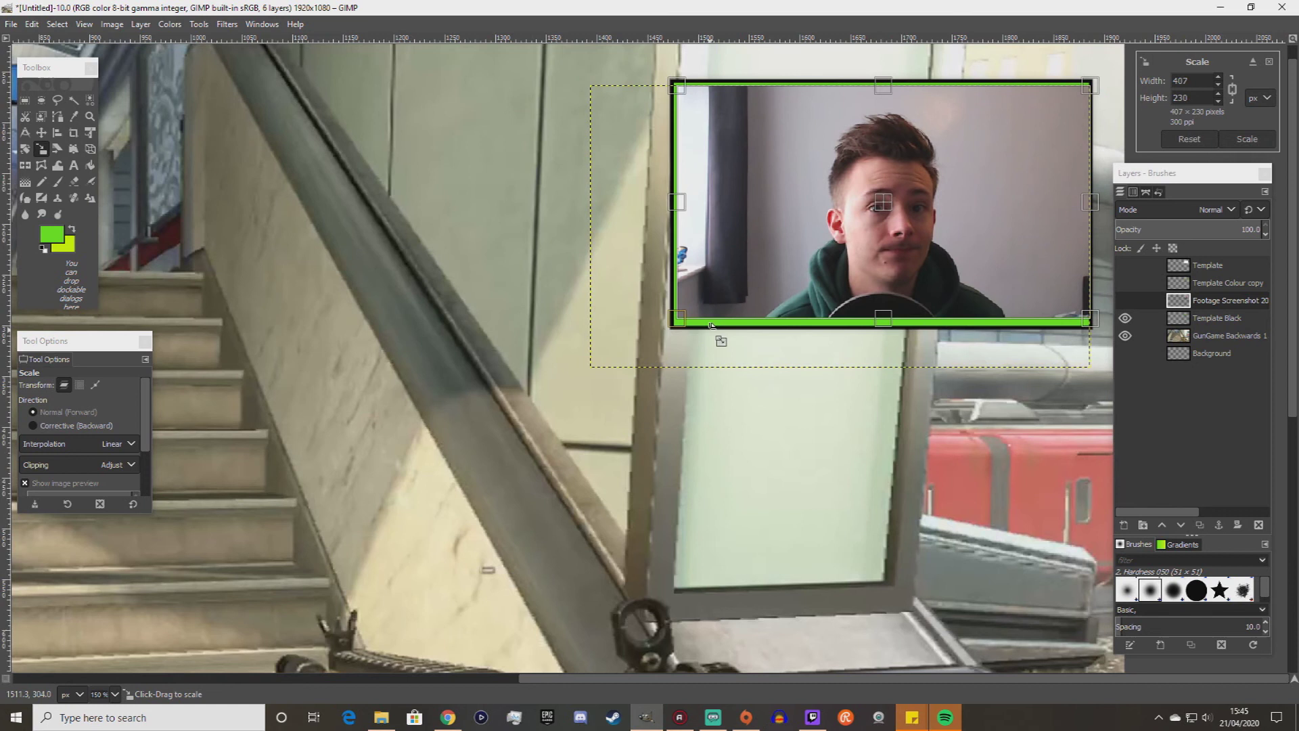
{"action": "left_click_drag", "start_coordinate": [1089, 318], "coordinate": [1085, 314]}
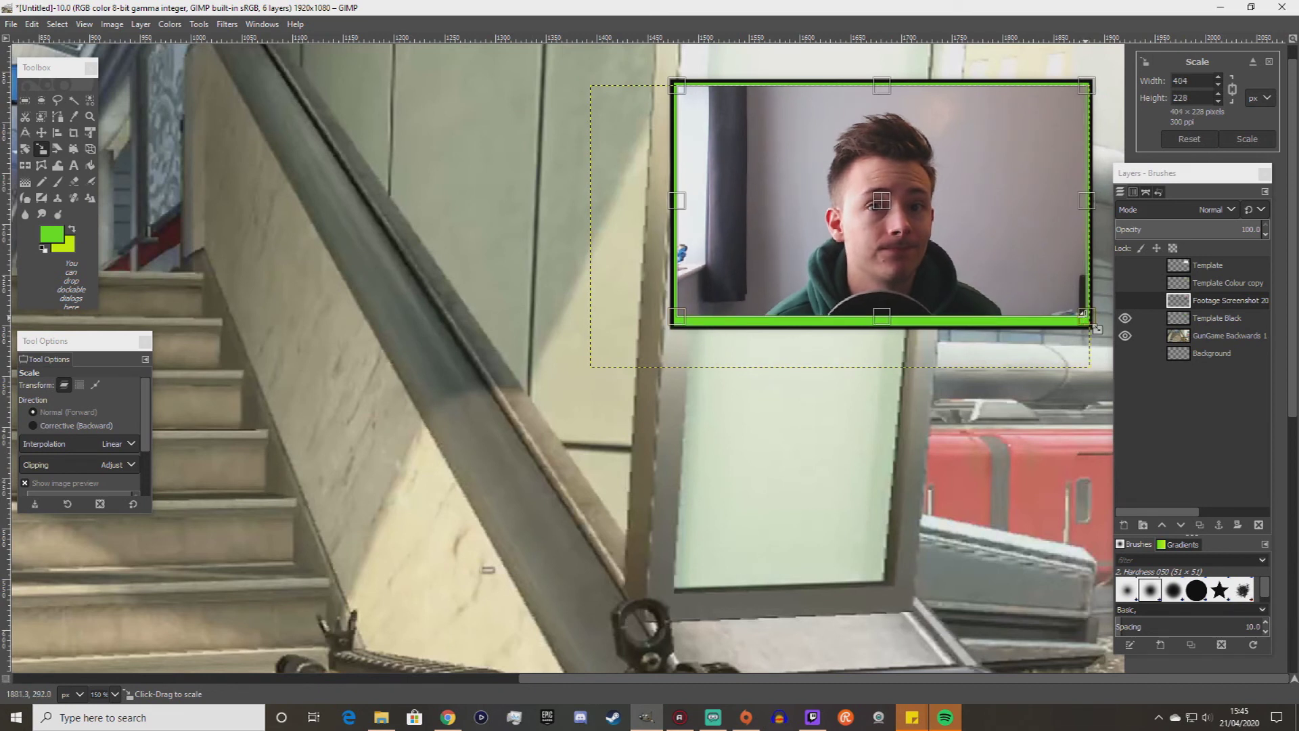
{"action": "left_click", "coordinate": [1260, 141]}
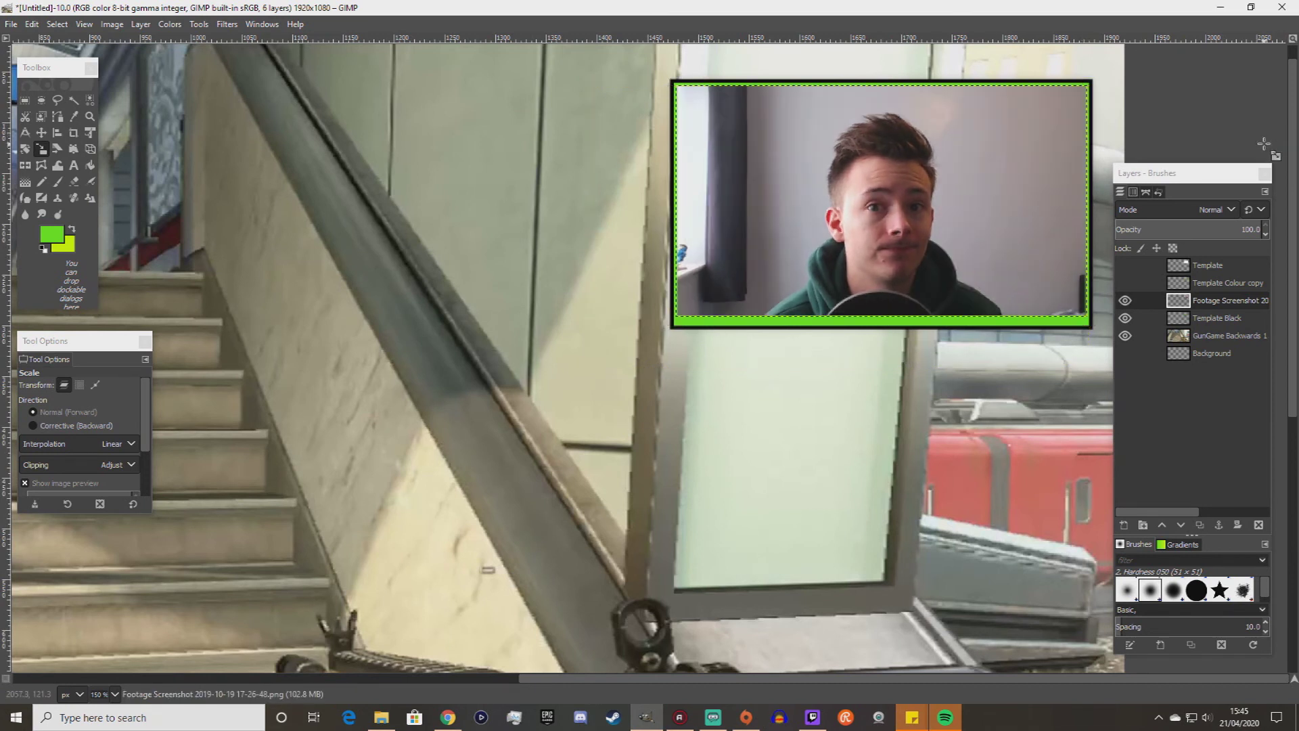
Place the webcam screenshot layer beneath Template Black and check the framed result over the whole gameplay image.
{"action": "left_click_drag", "start_coordinate": [1211, 300], "coordinate": [1218, 336]}
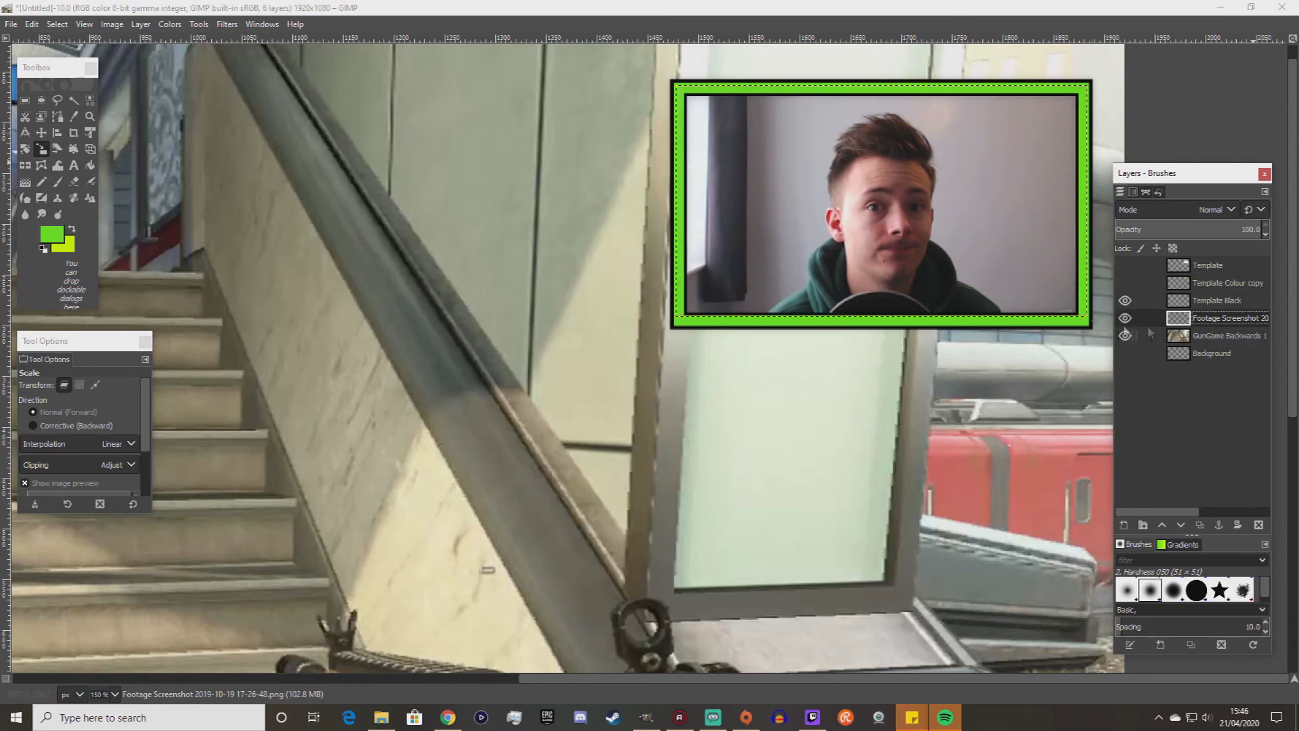
{"action": "left_click", "coordinate": [43, 134]}
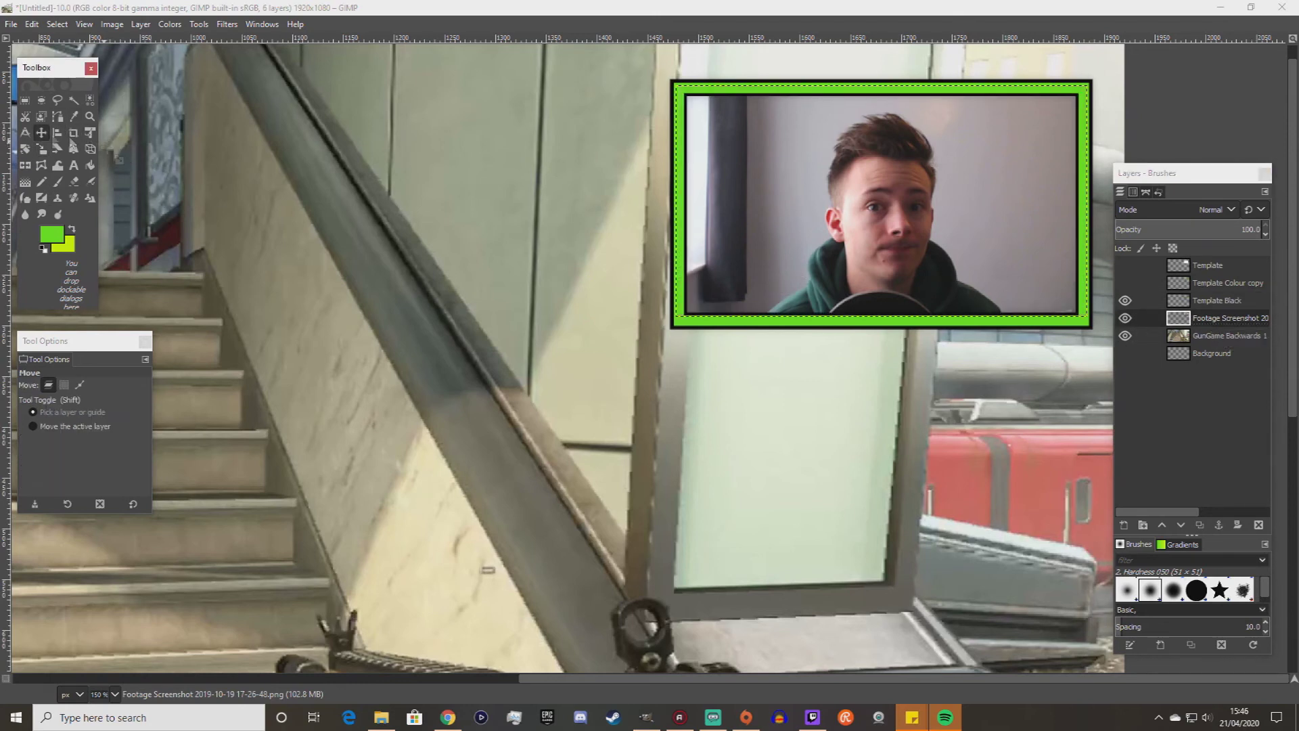
{"action": "scroll", "coordinate": [697, 247], "scroll_direction": "down", "scroll_amount": 3}
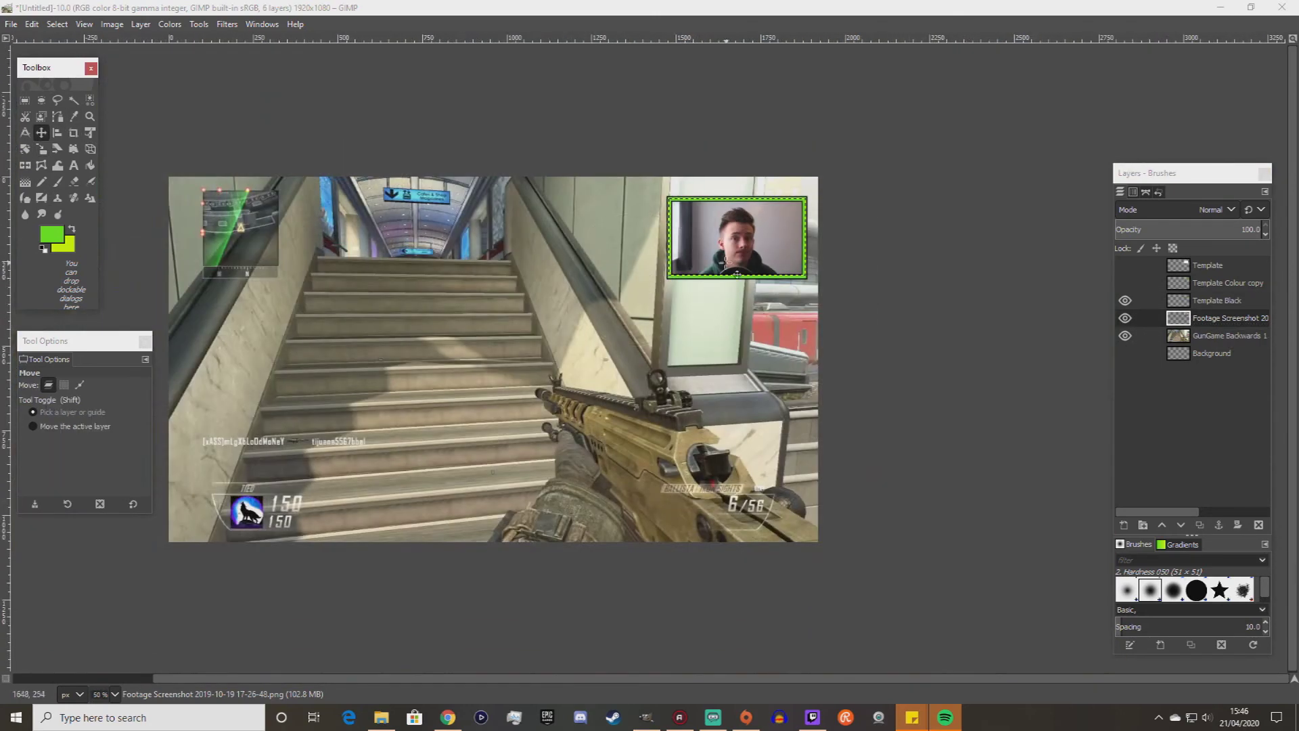
{"action": "scroll", "coordinate": [733, 278], "scroll_direction": "up", "scroll_amount": 1}
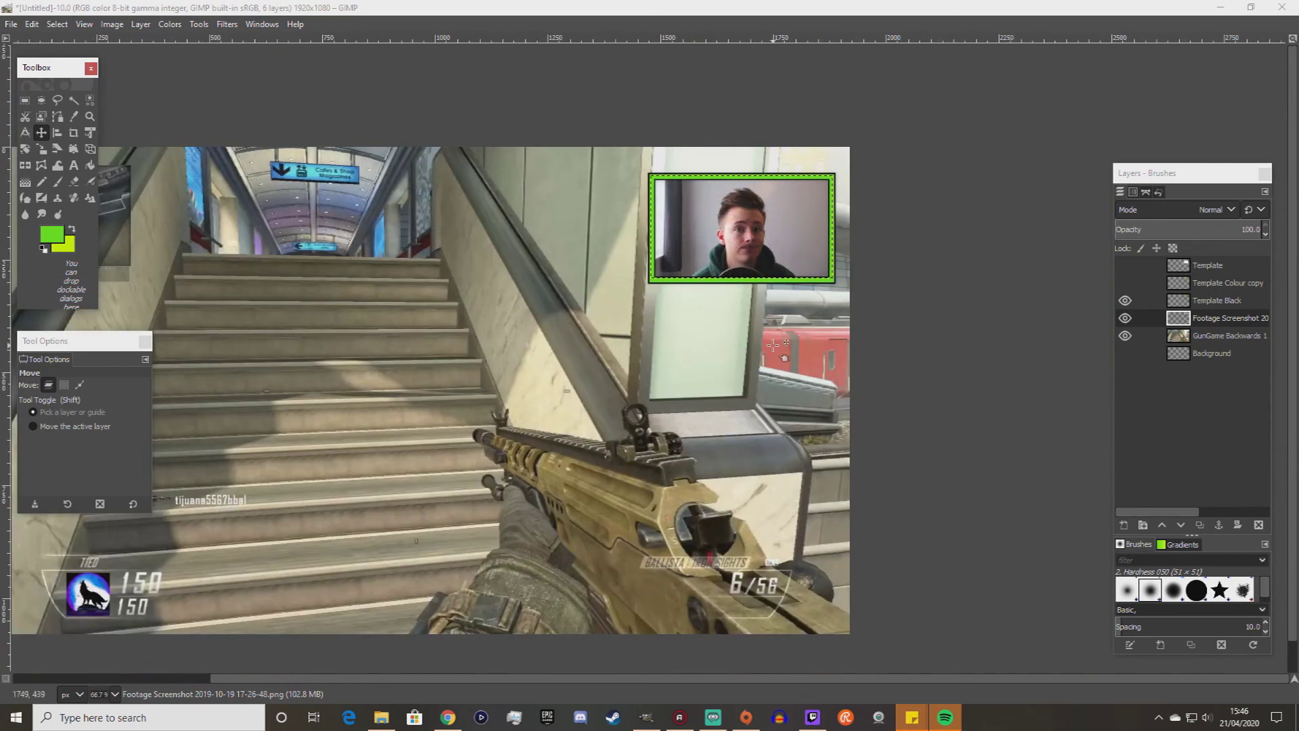
{"action": "scroll", "coordinate": [951, 673], "scroll_direction": "left", "scroll_amount": 5}
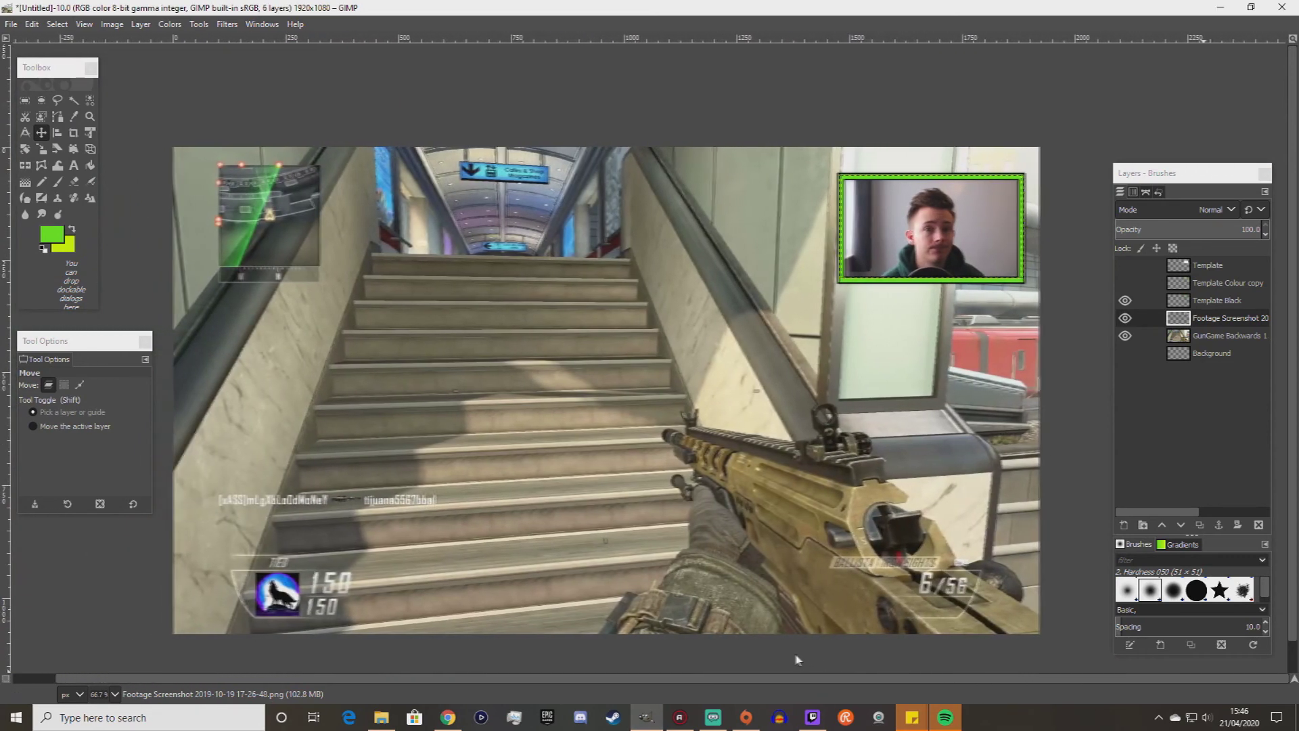
Add FancyLogo.png from the Pictures > Logo folder as a new layer directly above the gameplay screenshot.
{"action": "left_click", "coordinate": [1214, 335]}
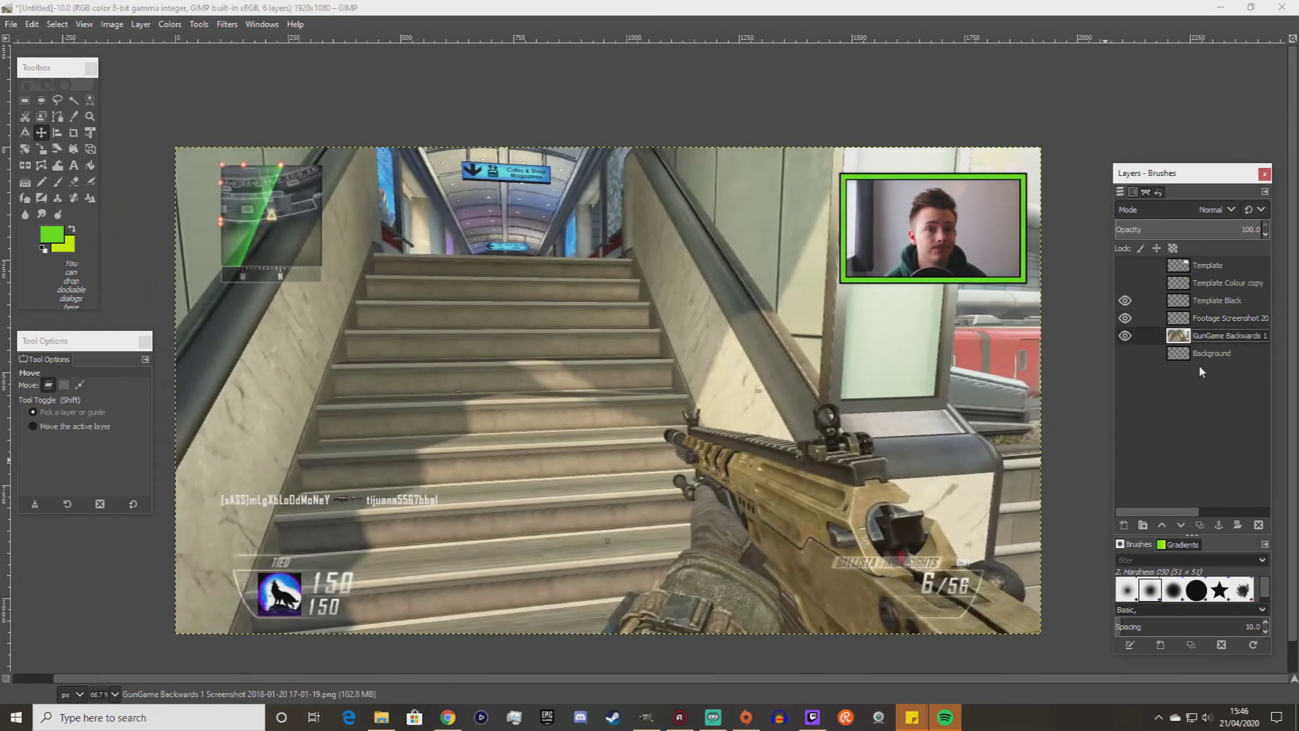
{"action": "left_click", "coordinate": [387, 716]}
{"action": "scroll", "coordinate": [453, 338], "scroll_direction": "up", "scroll_amount": 3}
{"action": "left_click", "coordinate": [377, 203]}
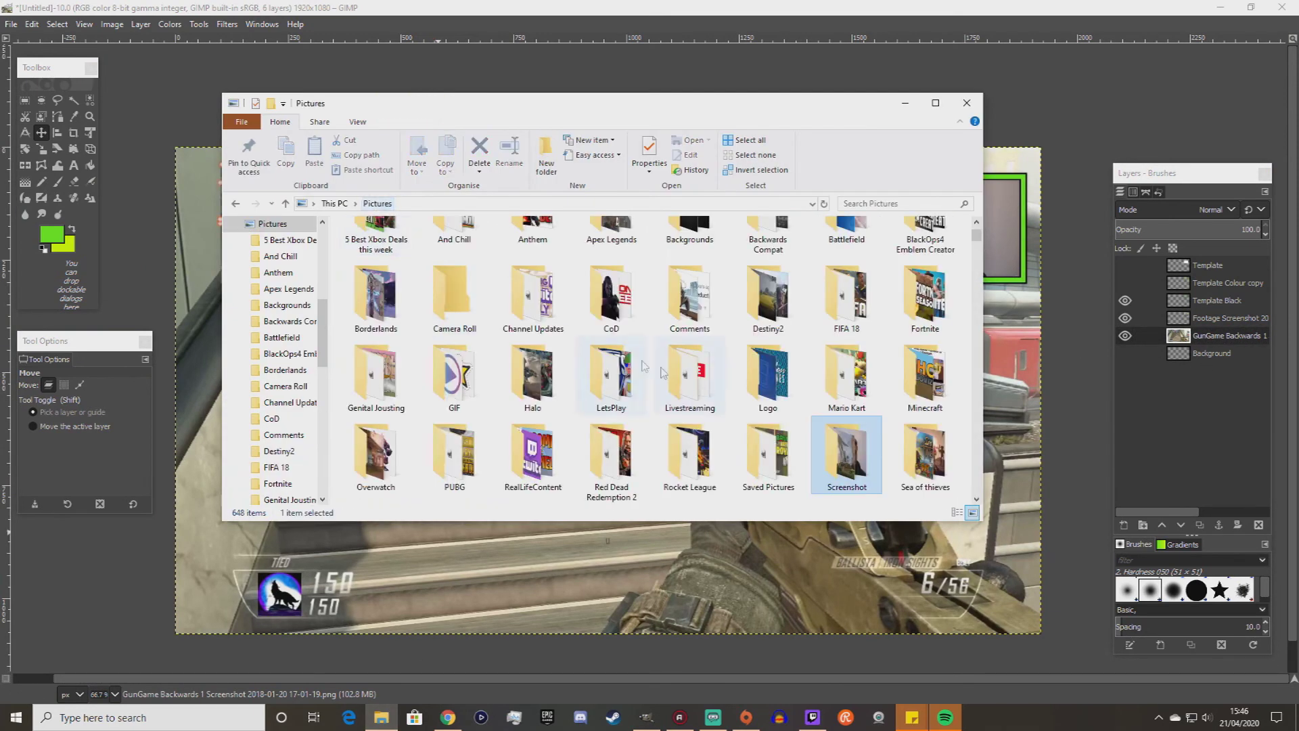
{"action": "double_click", "coordinate": [788, 395]}
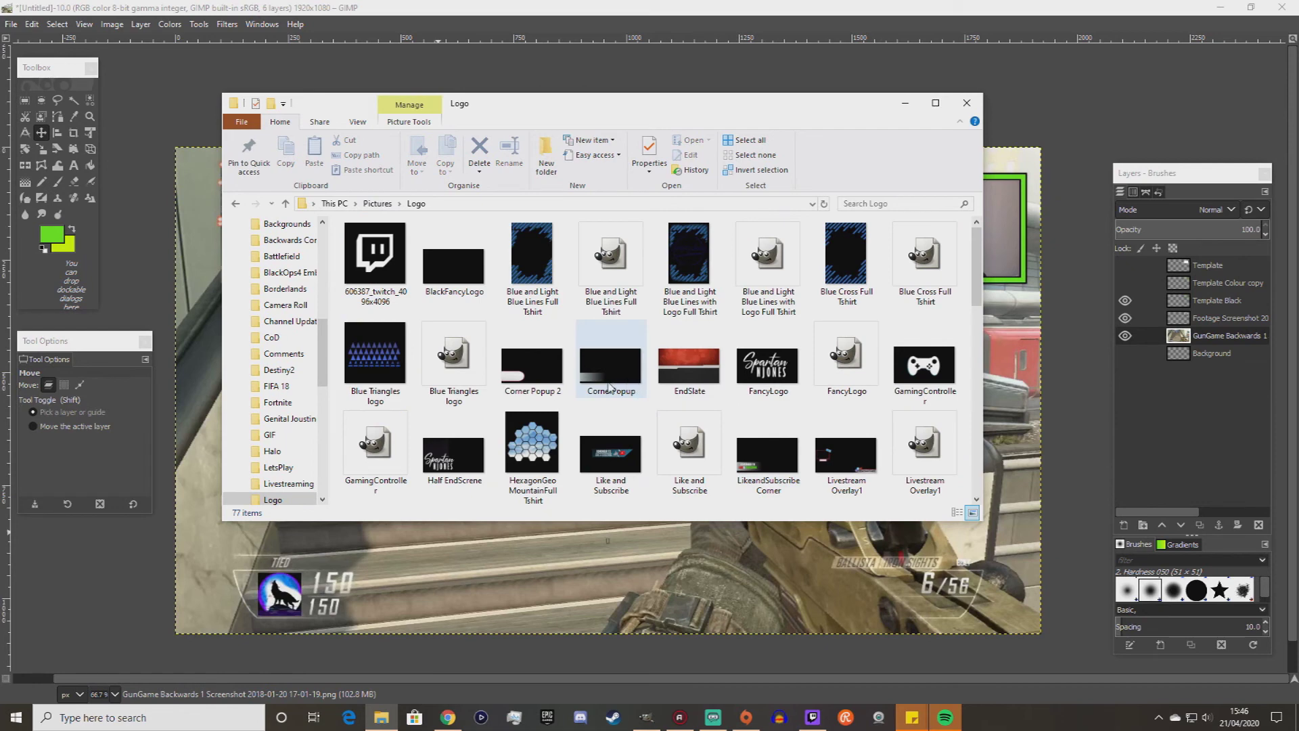
{"action": "scroll", "coordinate": [480, 446], "scroll_direction": "down", "scroll_amount": 1}
{"action": "left_click", "coordinate": [774, 292]}
{"action": "left_click_drag", "start_coordinate": [775, 292], "coordinate": [853, 572]}
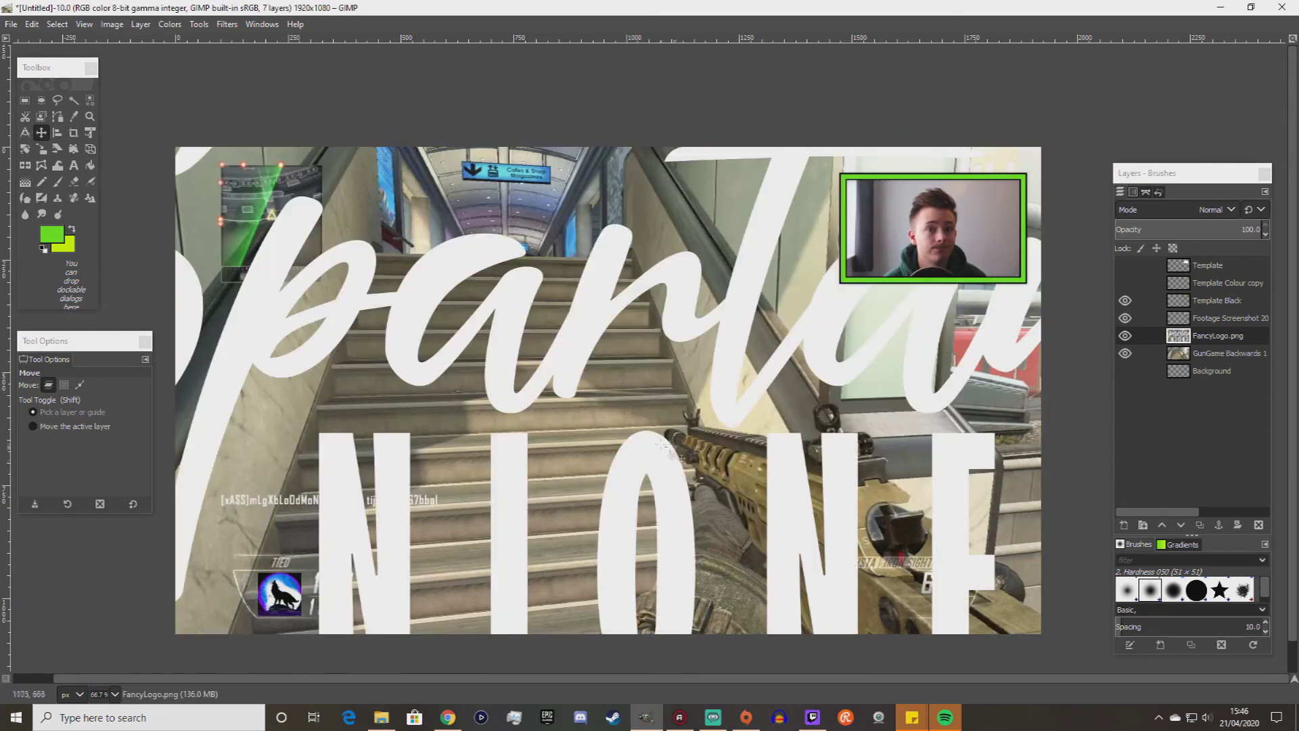
Scale the FancyLogo.png layer down to 274 × 154 pixels near the webcam frame.
{"action": "left_click", "coordinate": [41, 149]}
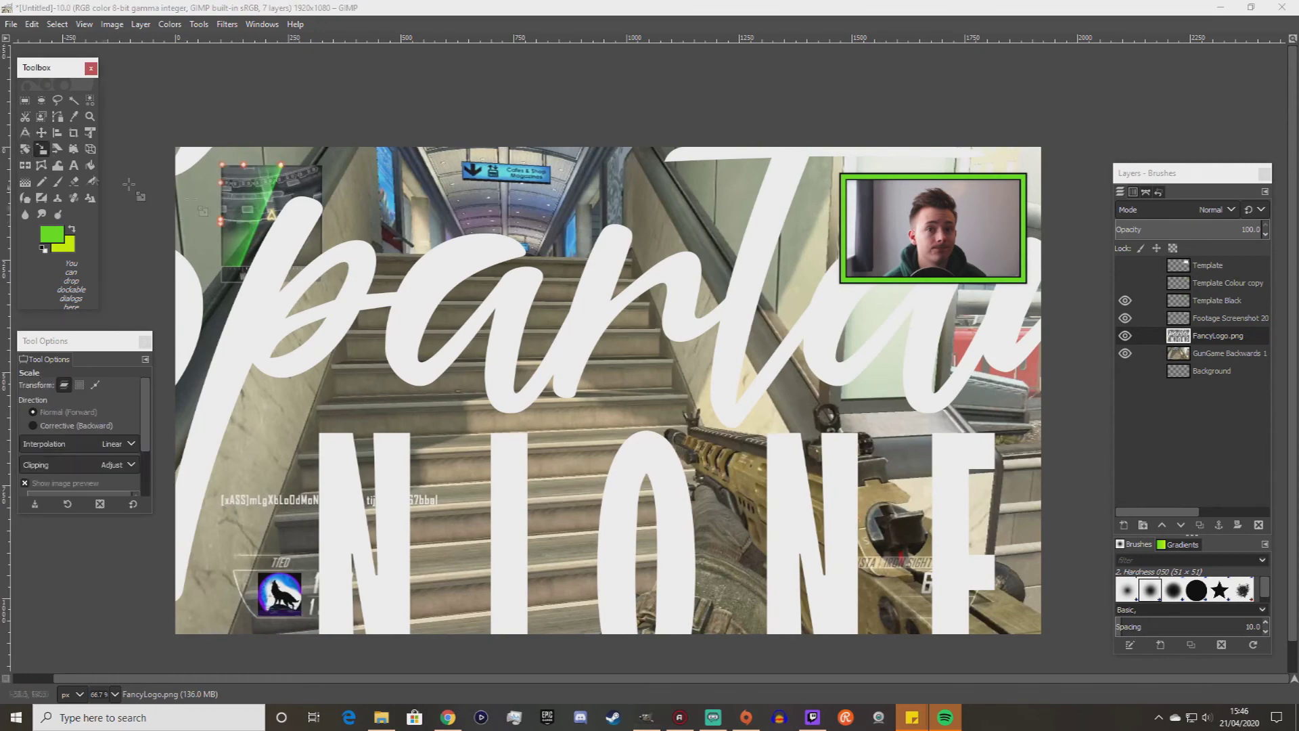
{"action": "left_click", "coordinate": [640, 326]}
{"action": "left_click_drag", "start_coordinate": [778, 249], "coordinate": [514, 399]}
{"action": "left_click_drag", "start_coordinate": [436, 463], "coordinate": [874, 249]}
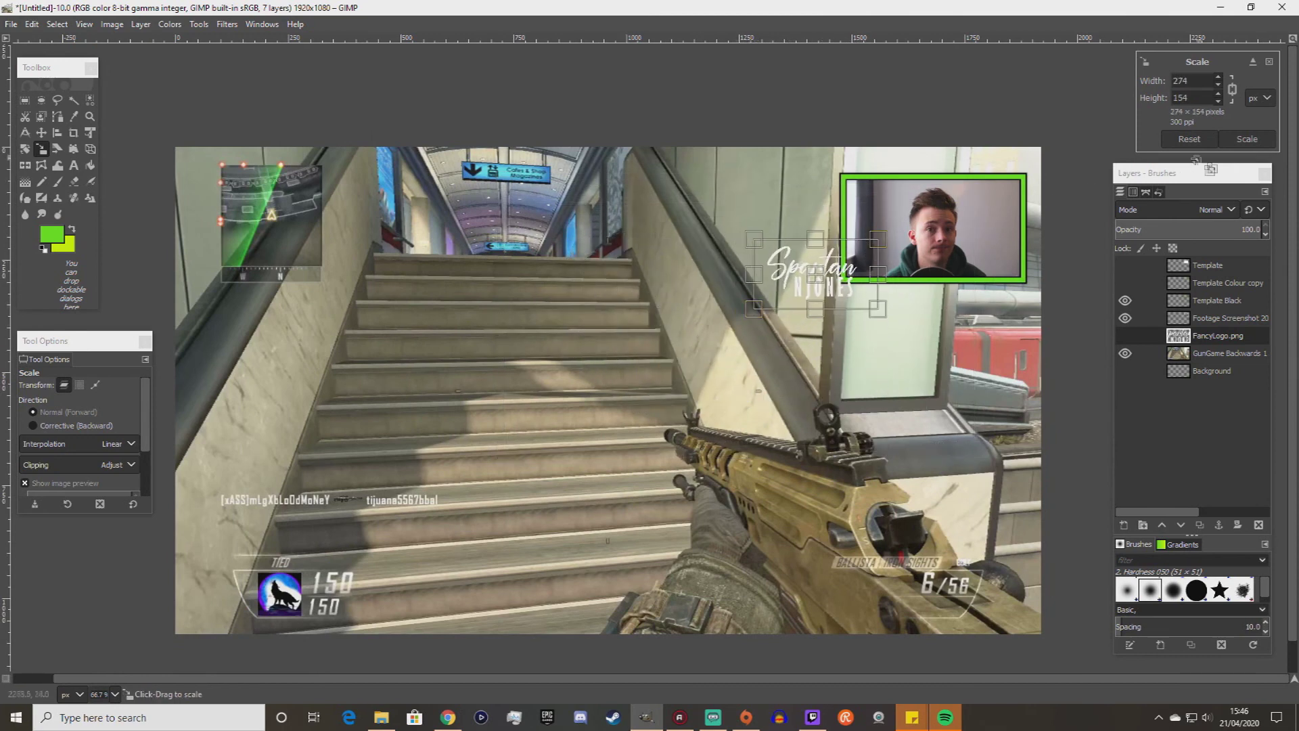
{"action": "key", "text": "Return"}
Move the logo onto the webcam frame's lower-left corner and place its layer above Template Black.
{"action": "left_click", "coordinate": [41, 132]}
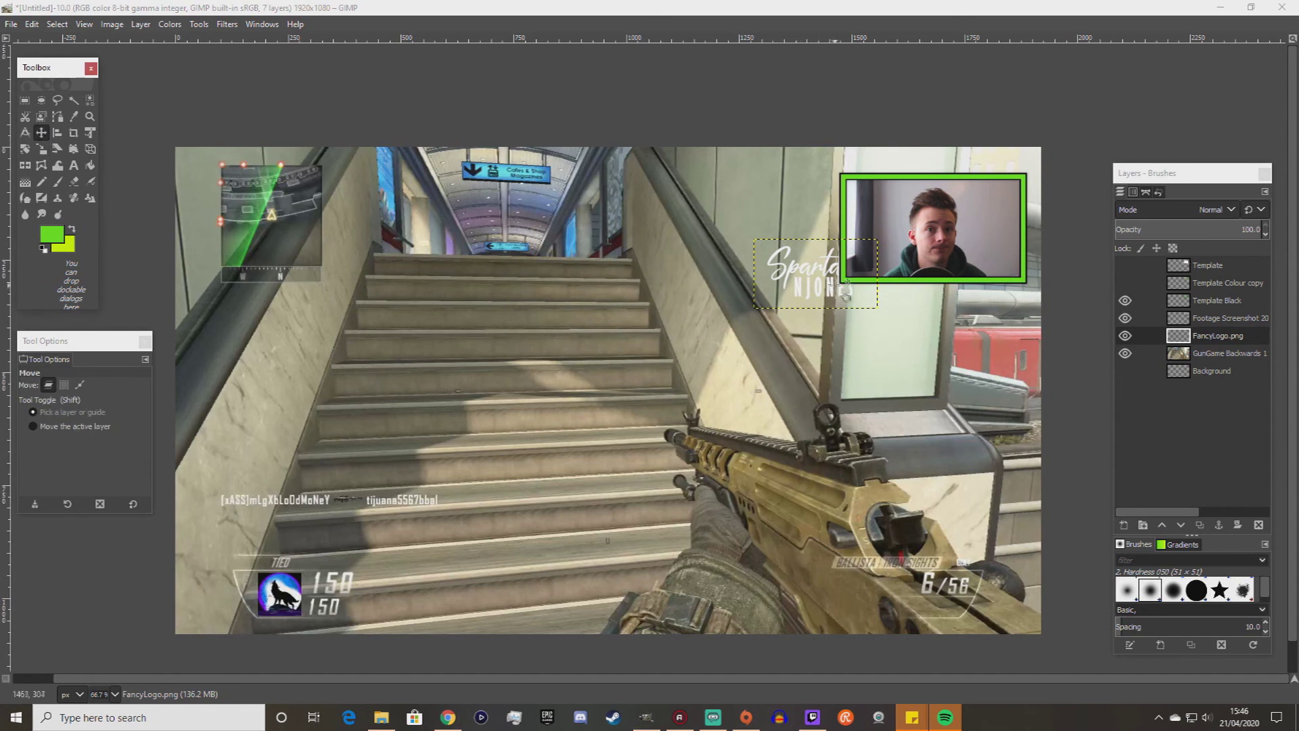
{"action": "left_click_drag", "start_coordinate": [843, 299], "coordinate": [887, 312]}
{"action": "left_click_drag", "start_coordinate": [1196, 337], "coordinate": [1176, 306]}
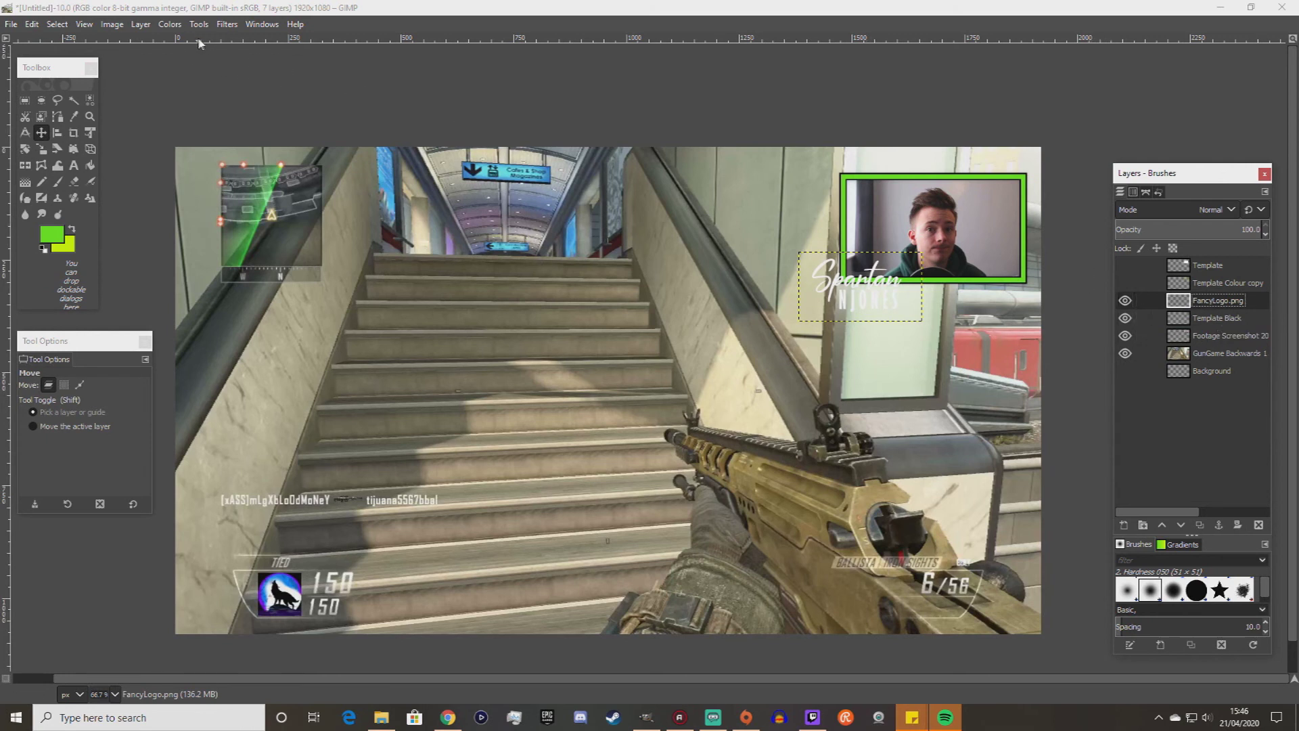
Apply a Drop Shadow to the logo with X and Y offsets of 3.205, blur radius 0.00 and increased opacity.
{"action": "left_click", "coordinate": [170, 25]}
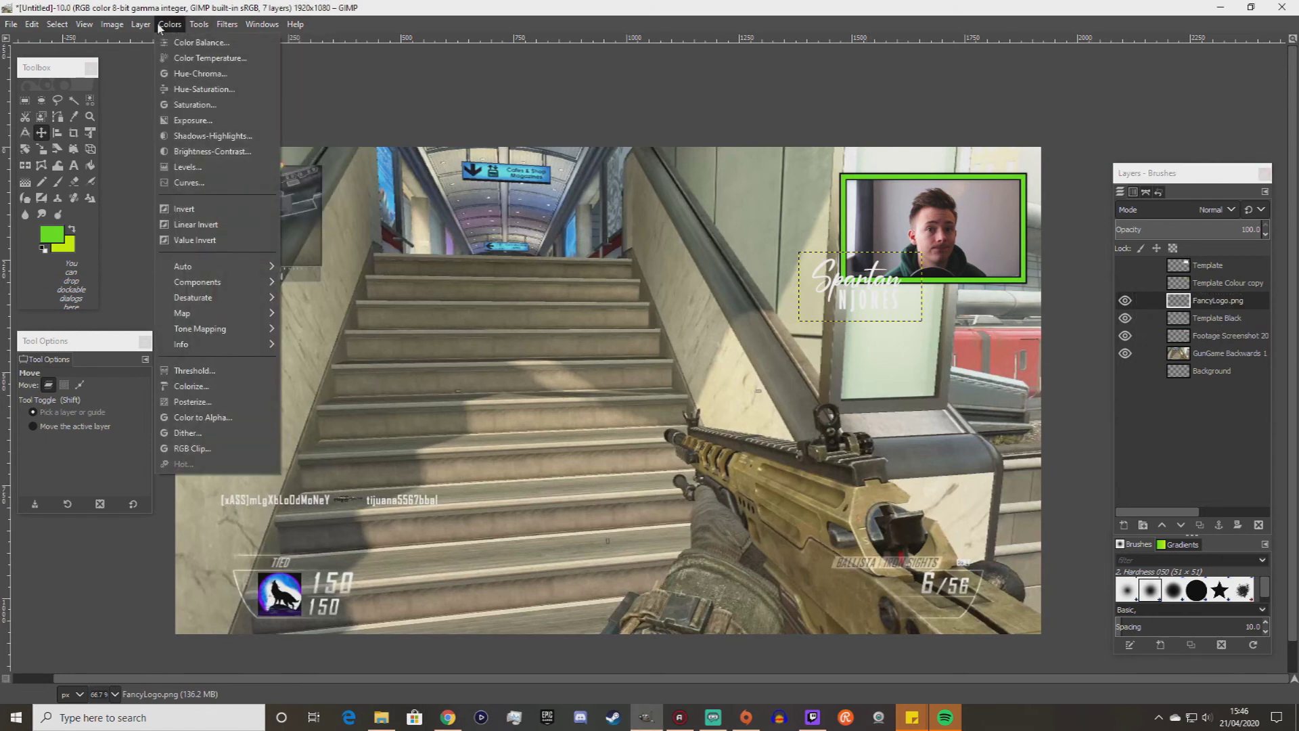
{"action": "mouse_move", "coordinate": [227, 24]}
{"action": "mouse_move", "coordinate": [305, 163]}
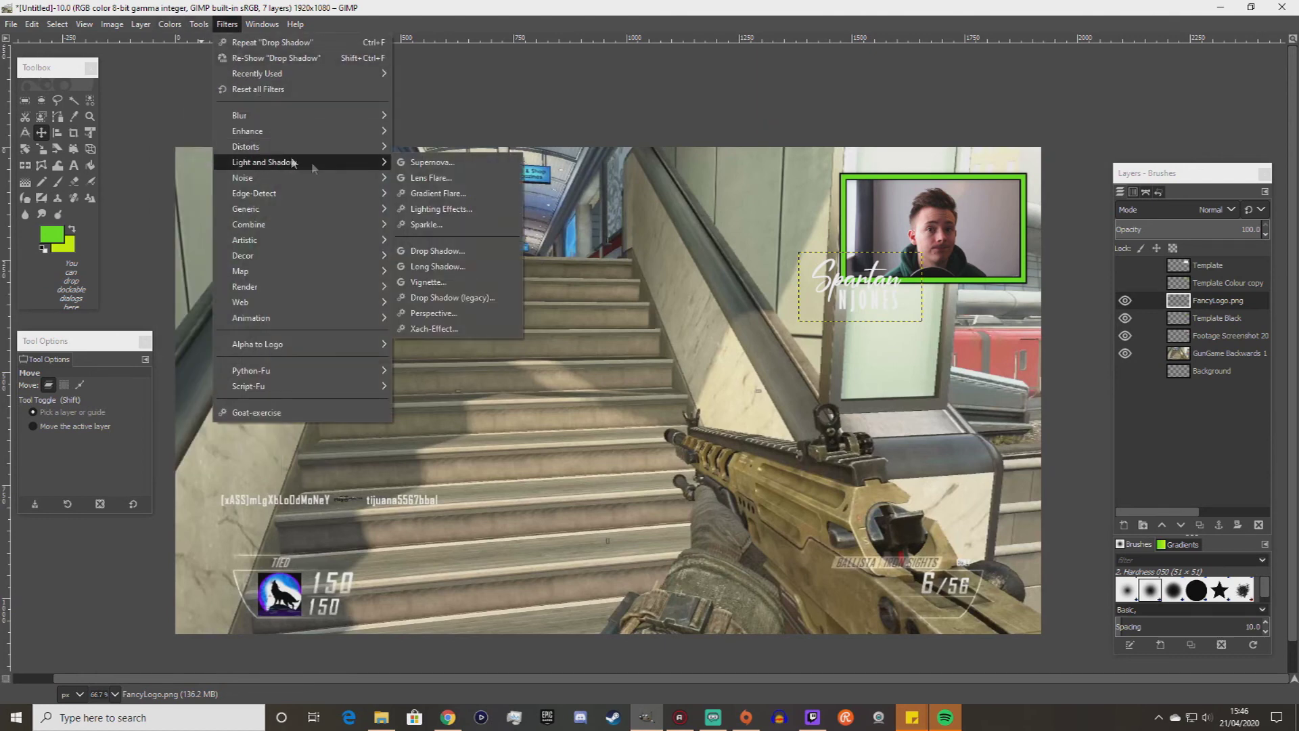
{"action": "left_click", "coordinate": [447, 255]}
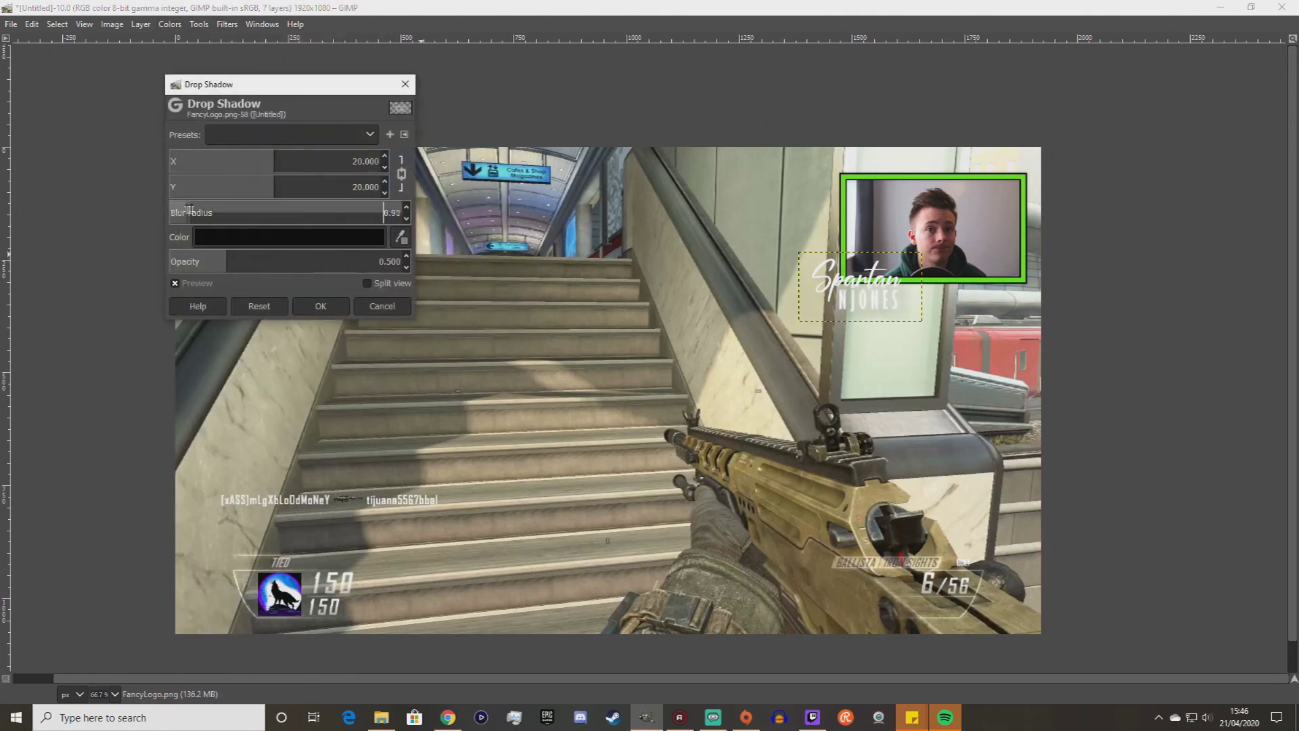
{"action": "left_click_drag", "start_coordinate": [190, 211], "coordinate": [171, 212]}
{"action": "left_click_drag", "start_coordinate": [230, 256], "coordinate": [295, 259]}
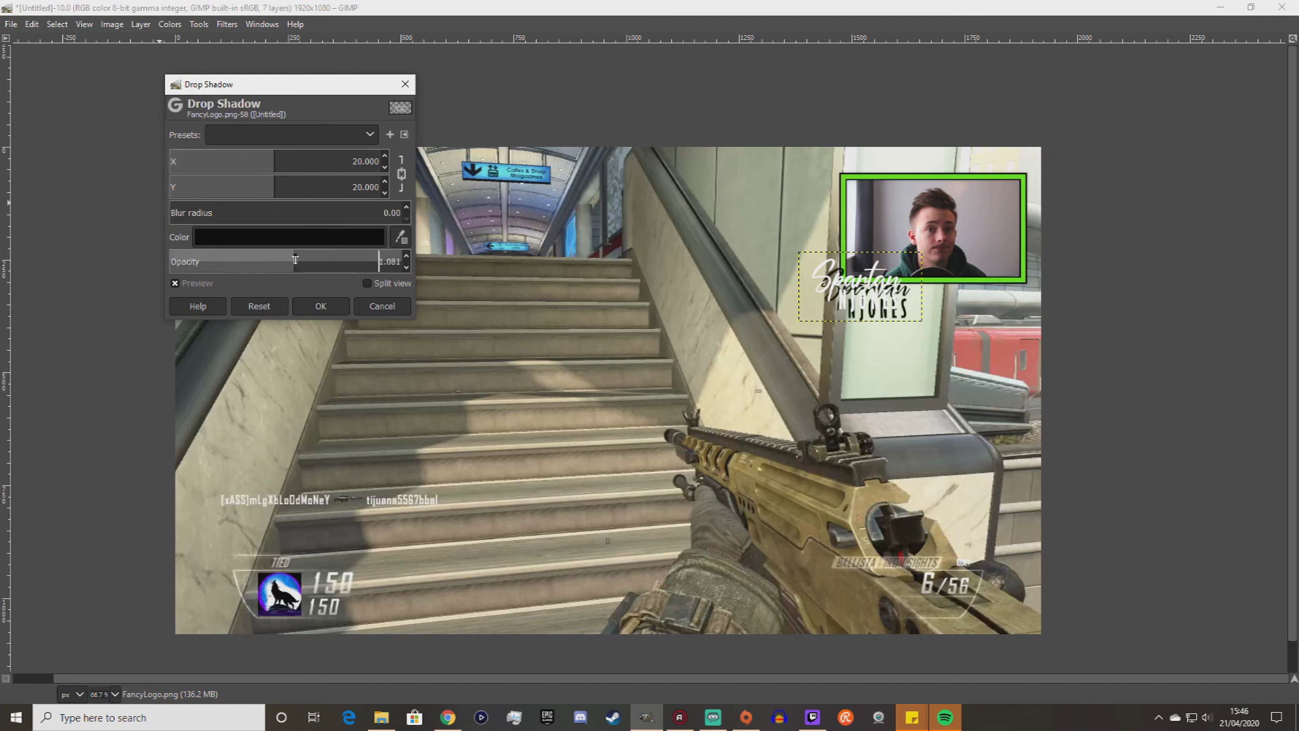
{"action": "left_click_drag", "start_coordinate": [277, 160], "coordinate": [185, 156]}
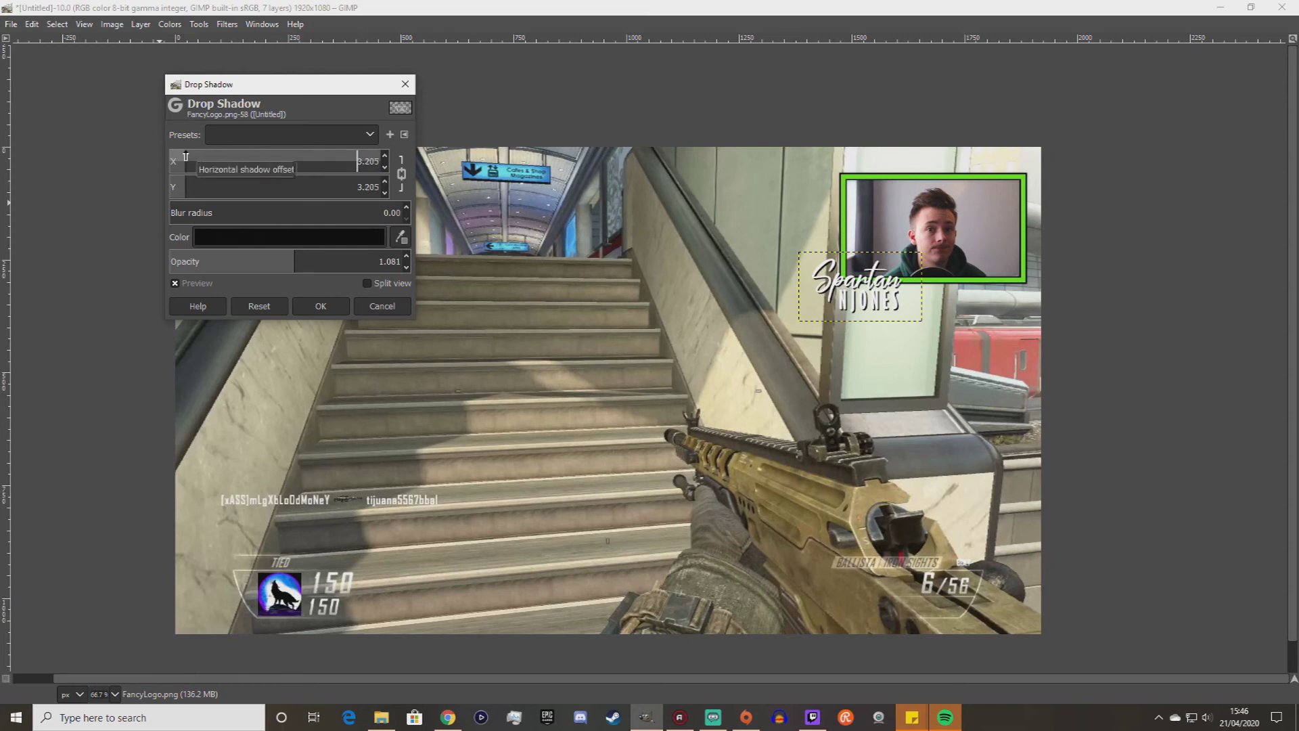
{"action": "left_click_drag", "start_coordinate": [295, 259], "coordinate": [352, 257]}
{"action": "left_click", "coordinate": [330, 302]}
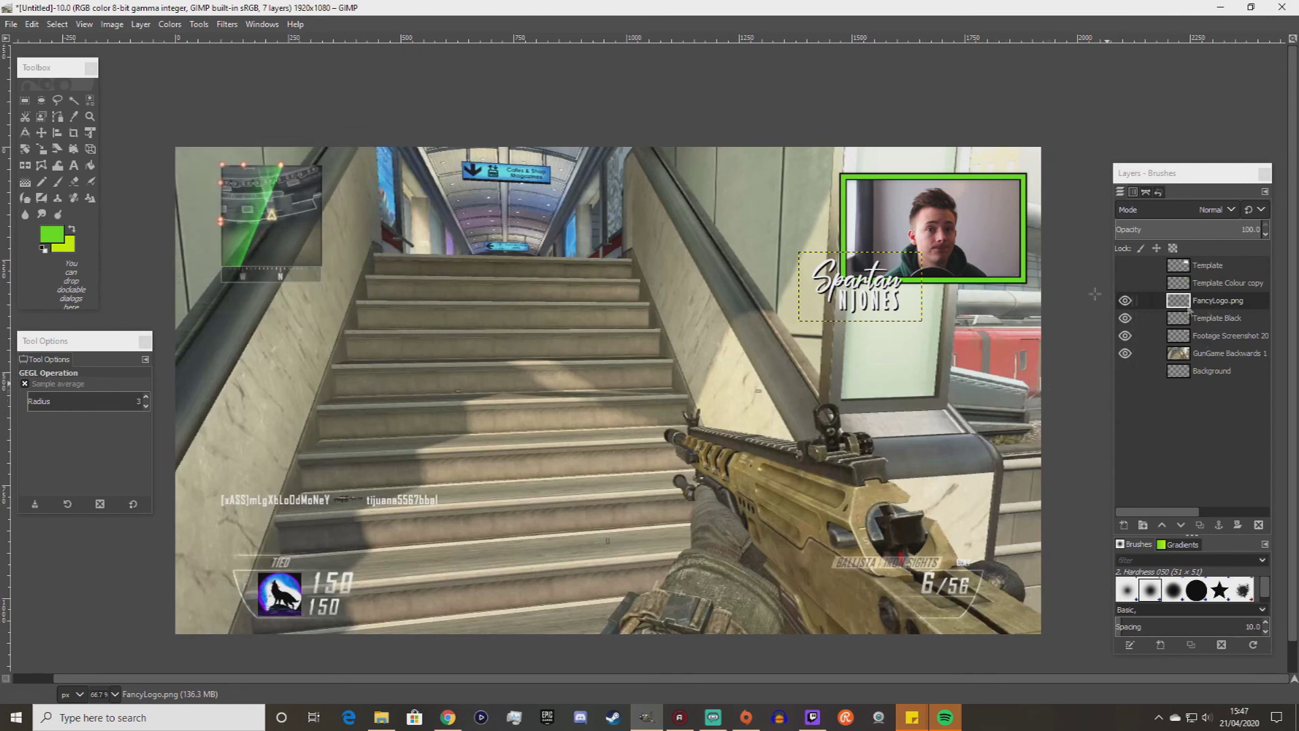
Move the logo to the middle of the webcam frame's lower edge and make the gameplay screenshot the active layer.
{"action": "left_click", "coordinate": [41, 133]}
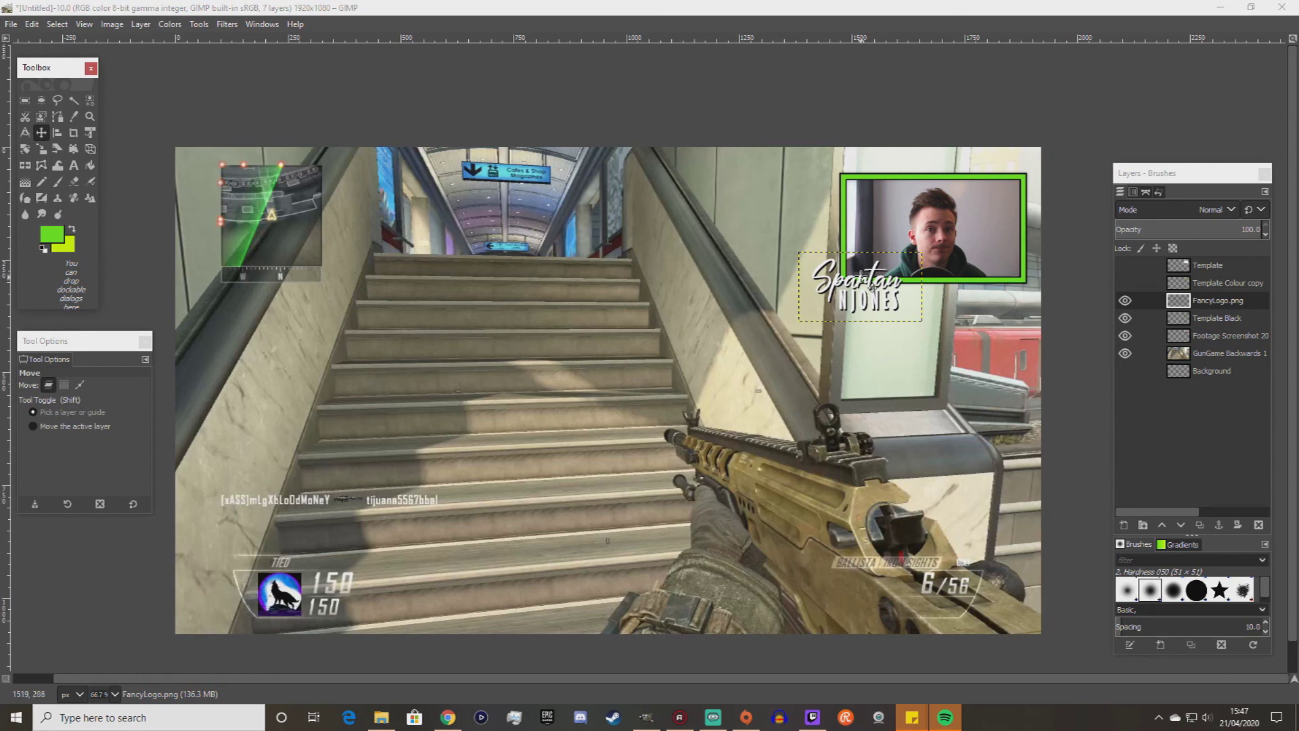
{"action": "left_click_drag", "start_coordinate": [881, 284], "coordinate": [951, 291]}
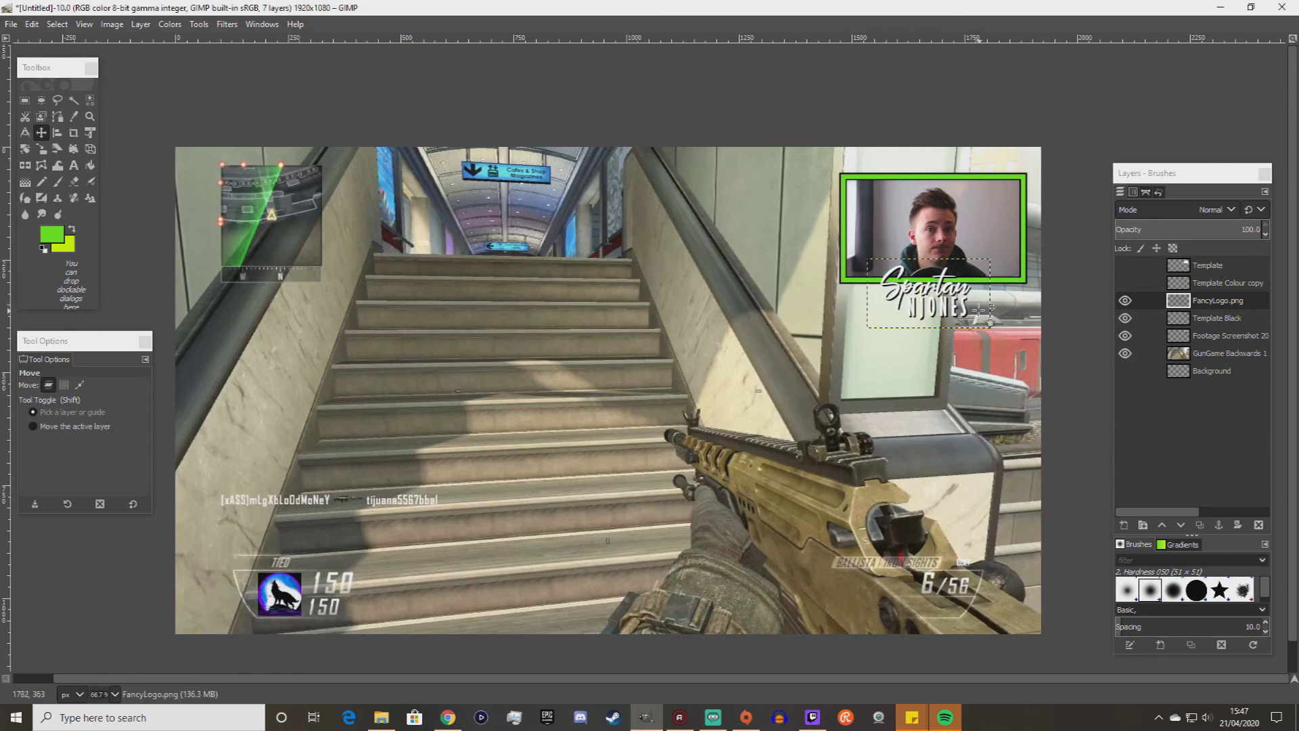
{"action": "left_click", "coordinate": [1215, 361]}
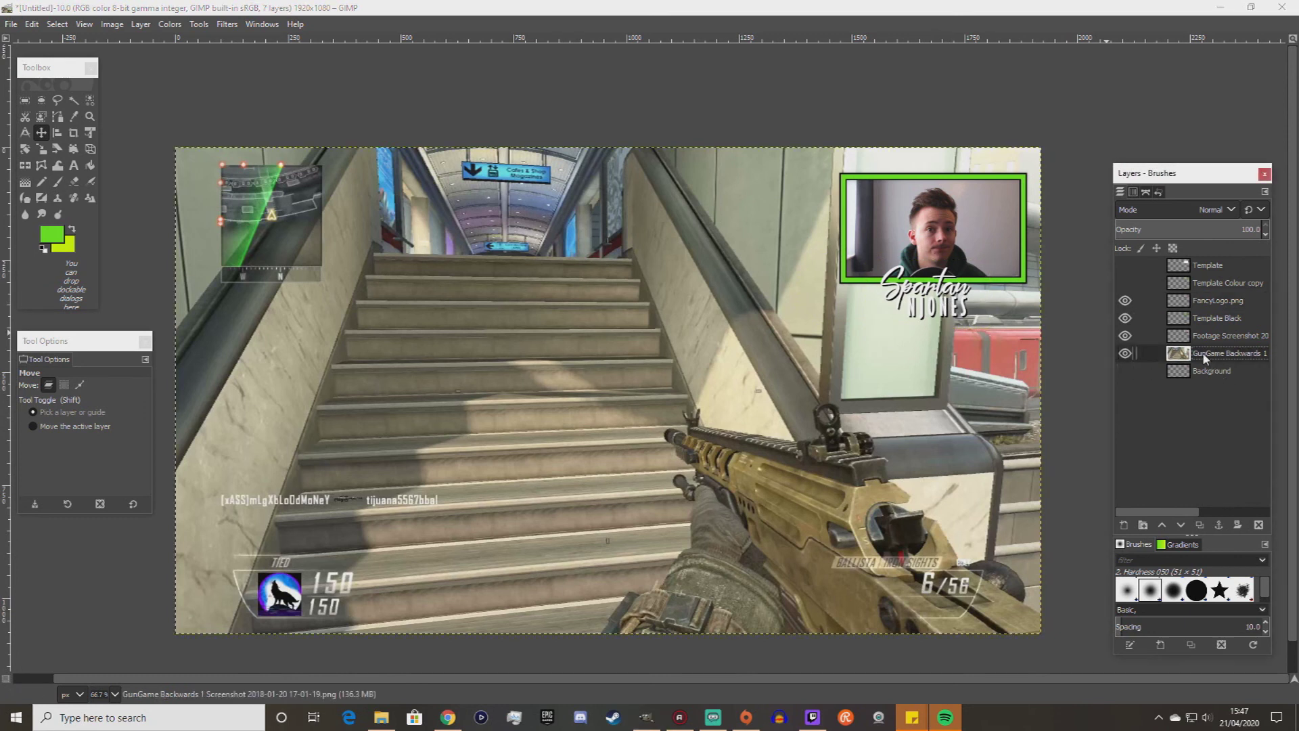
Hide the gameplay and webcam screenshot layers and check the frame and logo on the transparent canvas.
{"action": "left_click", "coordinate": [1125, 353]}
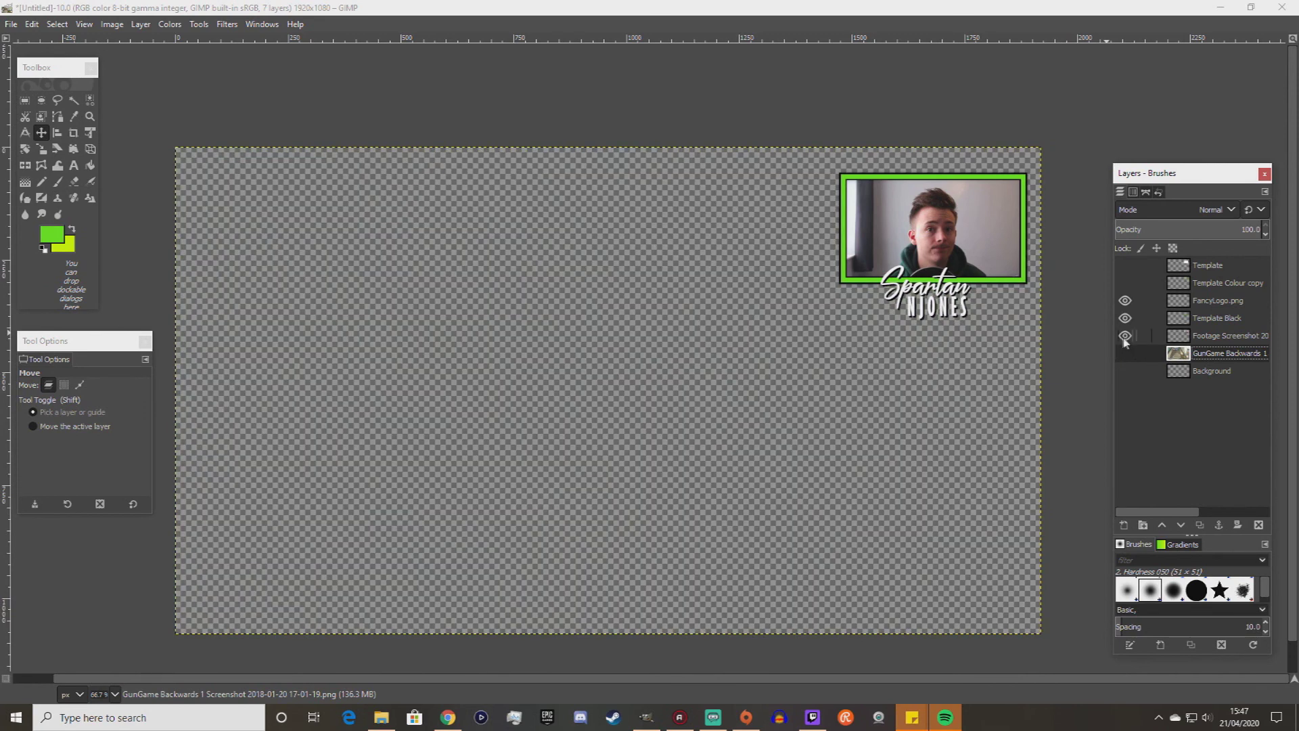
{"action": "left_click", "coordinate": [1124, 336]}
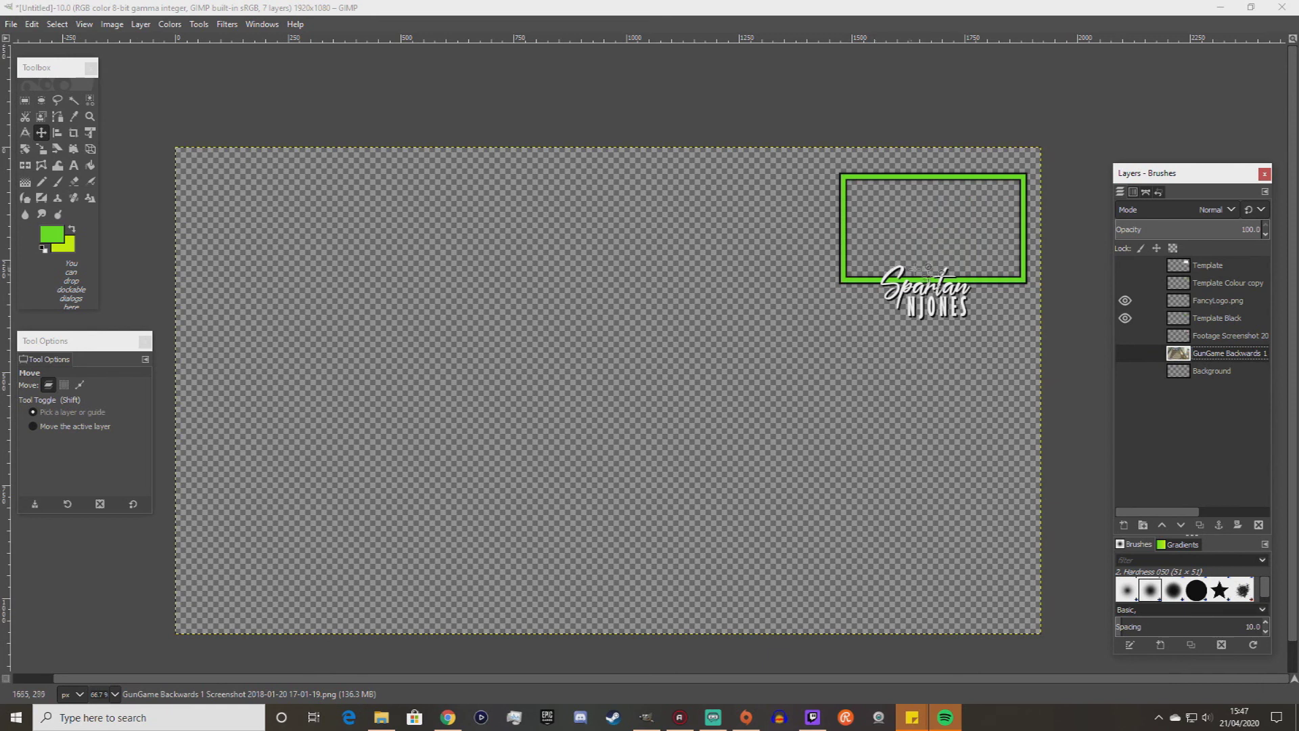
{"action": "scroll", "coordinate": [928, 264], "scroll_direction": "up", "scroll_amount": 3}
{"action": "scroll", "coordinate": [938, 268], "scroll_direction": "down", "scroll_amount": 2}
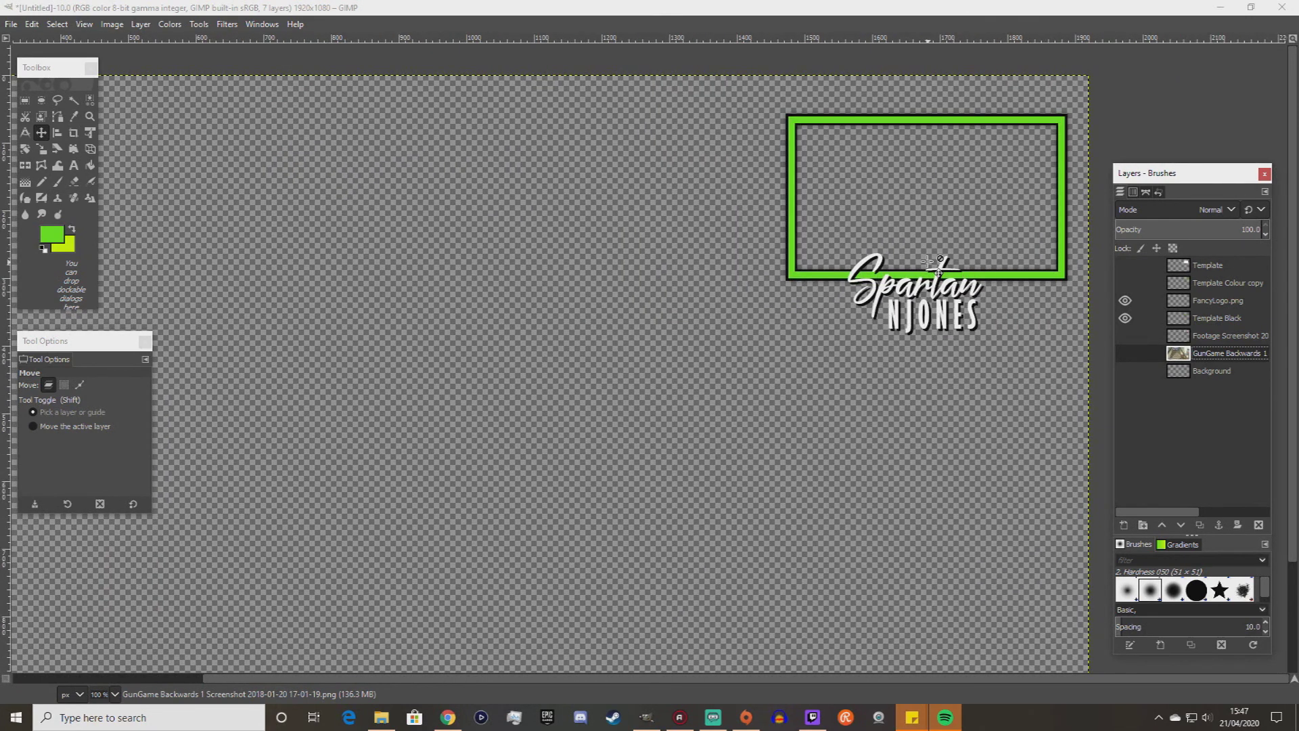
{"action": "scroll", "coordinate": [910, 263], "scroll_direction": "down", "scroll_amount": 1}
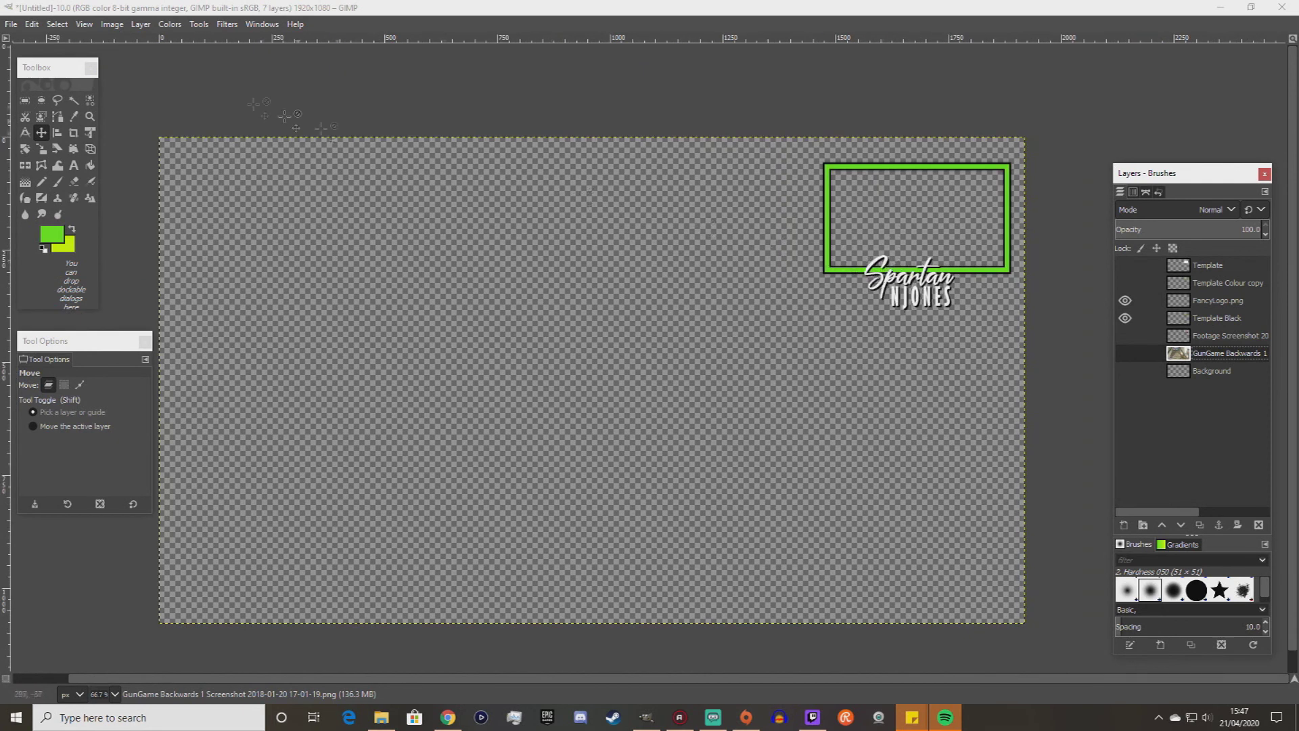
{"action": "left_click", "coordinate": [11, 24]}
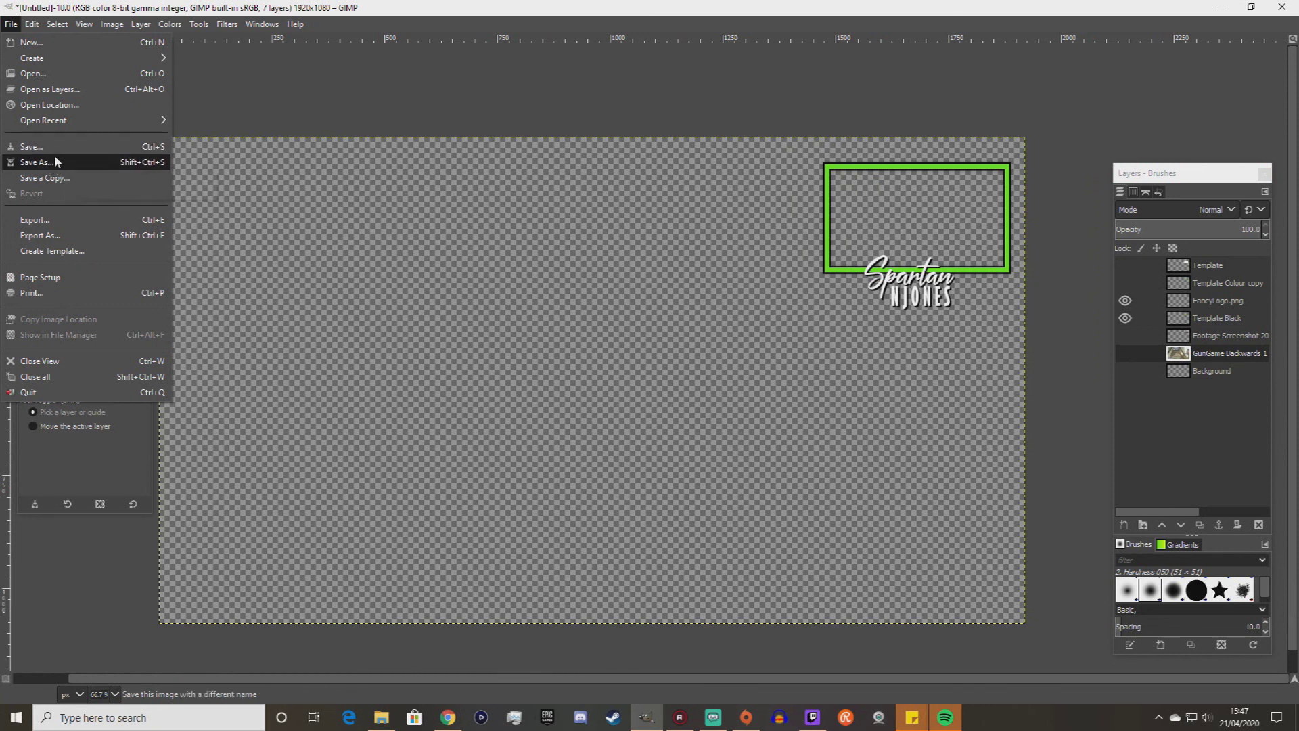
{"action": "left_click", "coordinate": [60, 234]}
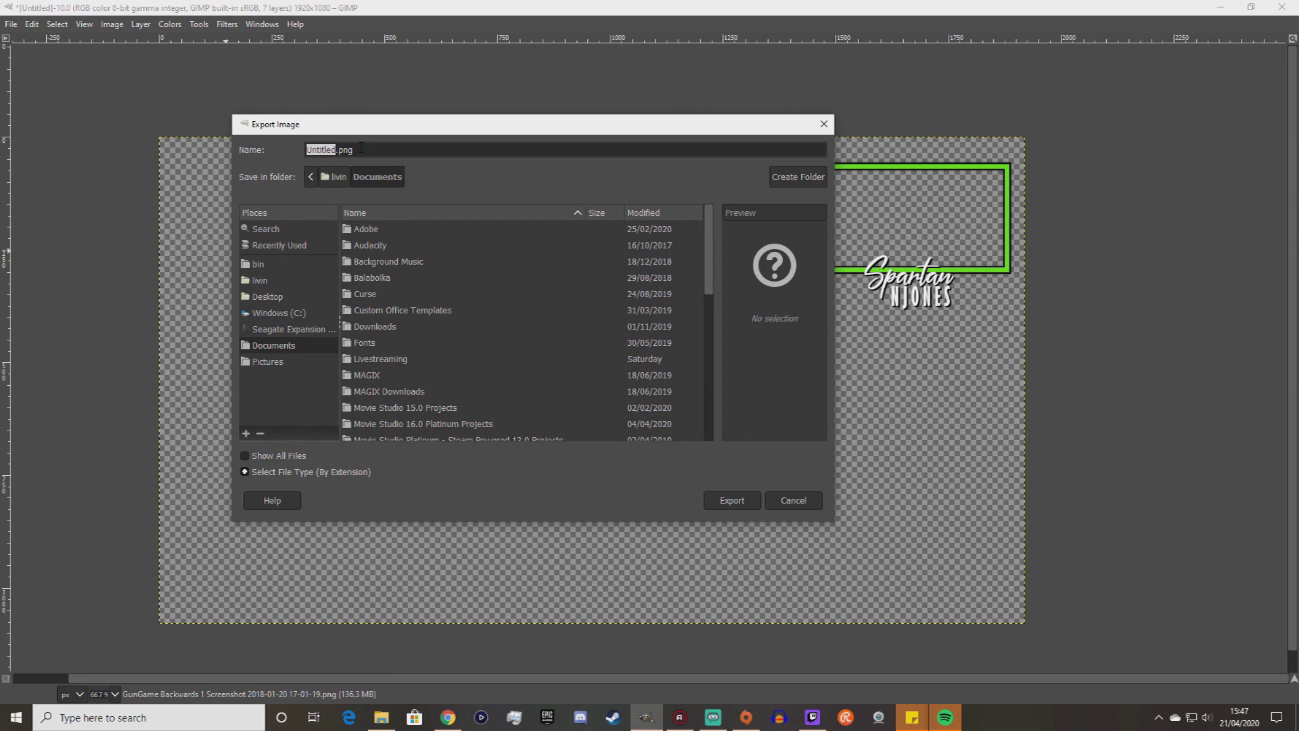
{"action": "left_click", "coordinate": [823, 124]}
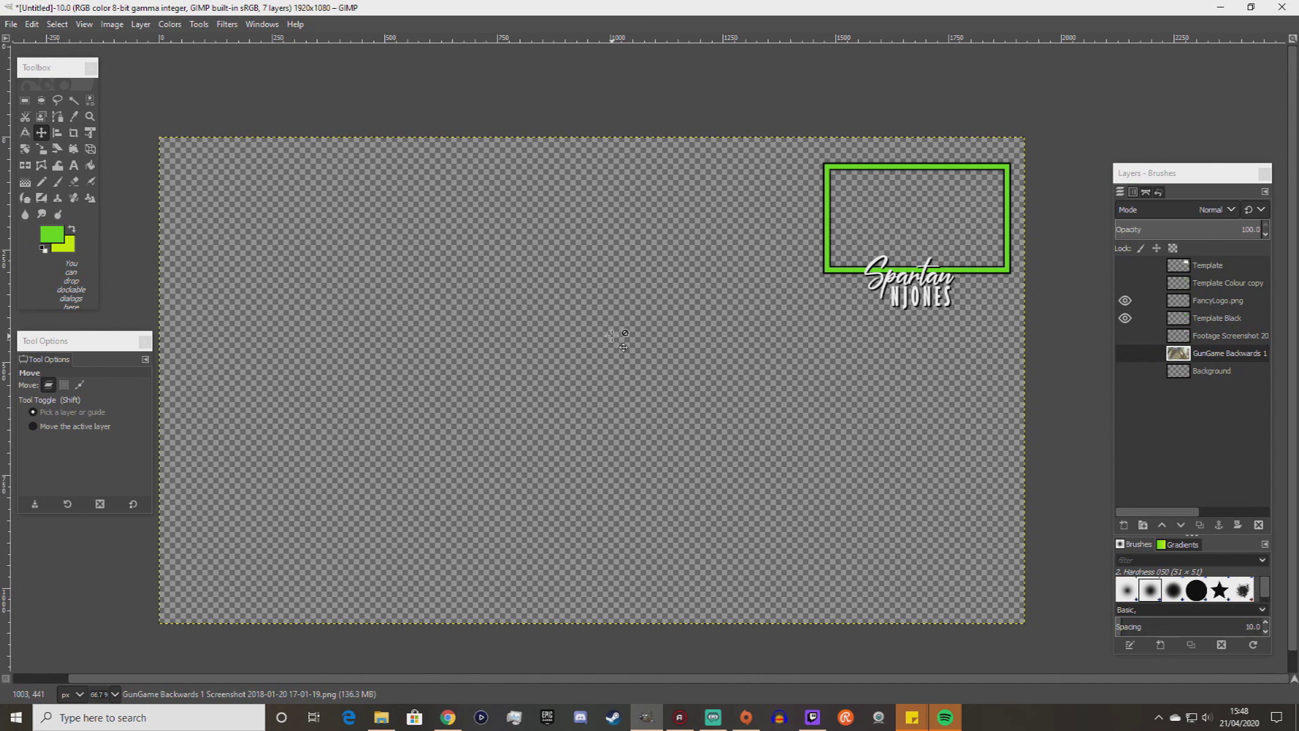
Switch to Streamlabs OBS and view the Full Overlay scene.
{"action": "mouse_move", "coordinate": [713, 717]}
{"action": "left_click", "coordinate": [725, 676]}
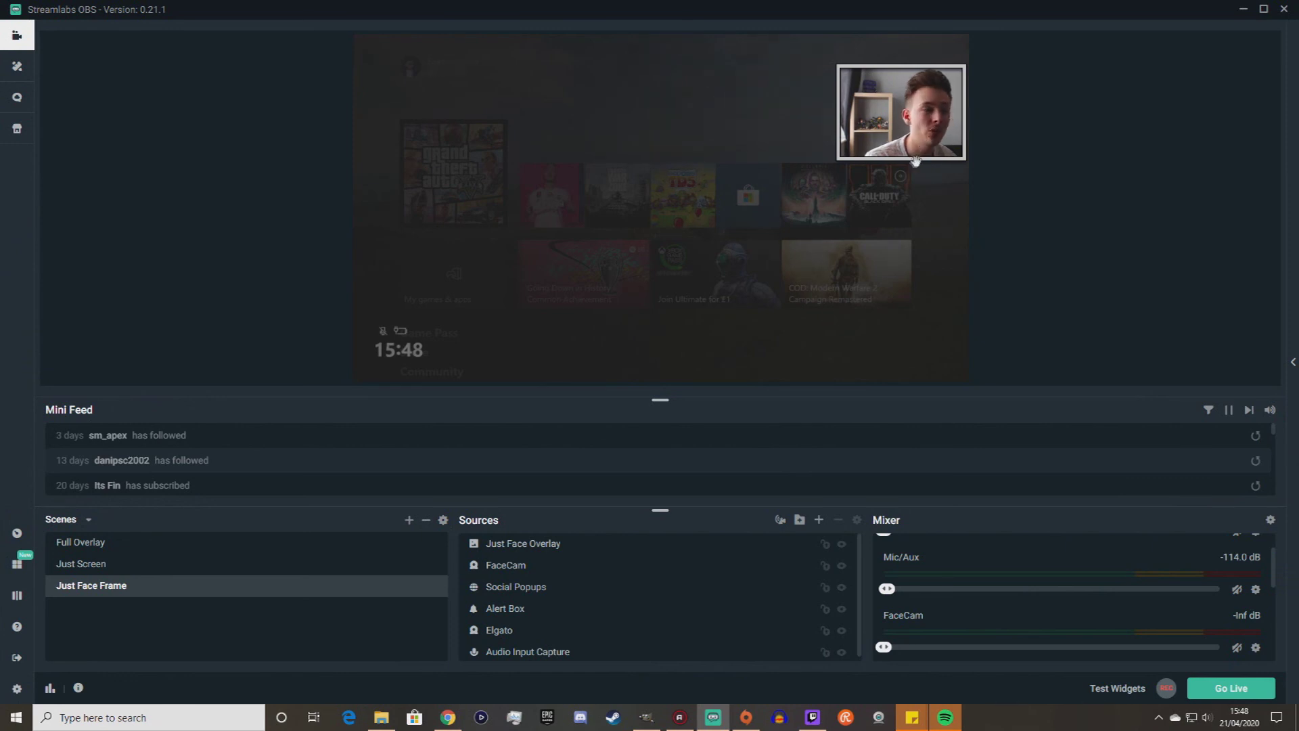
{"action": "left_click", "coordinate": [110, 548]}
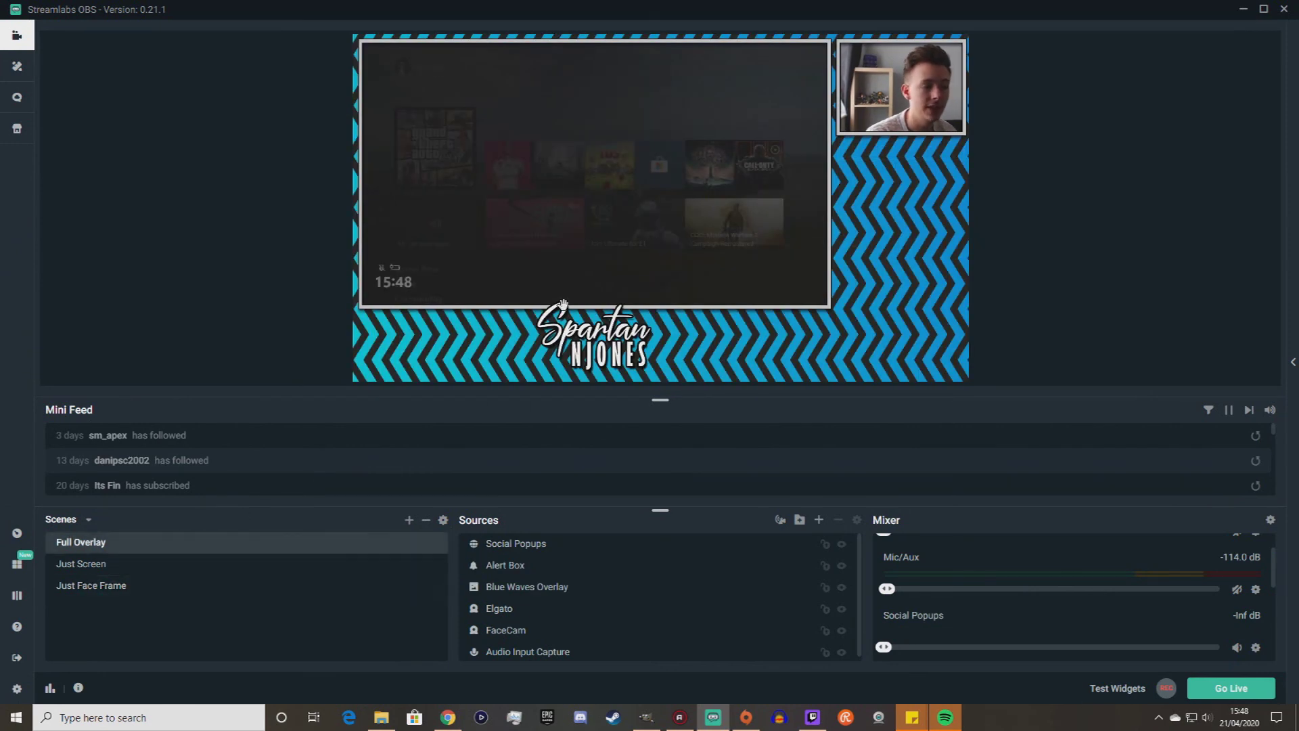